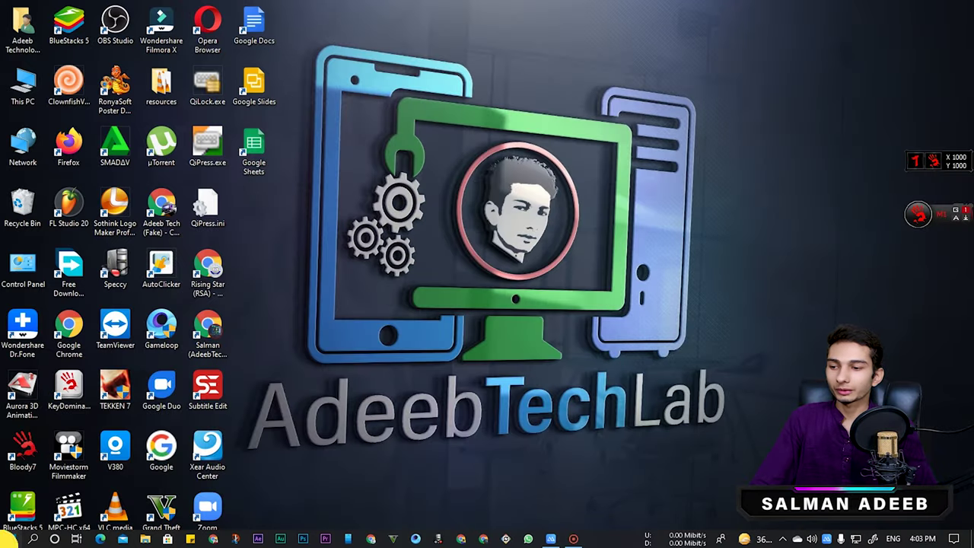
# - Launch Adobe Premiere Pro 2019 from the Windows Start menu's app list
pyautogui.click(10, 538)
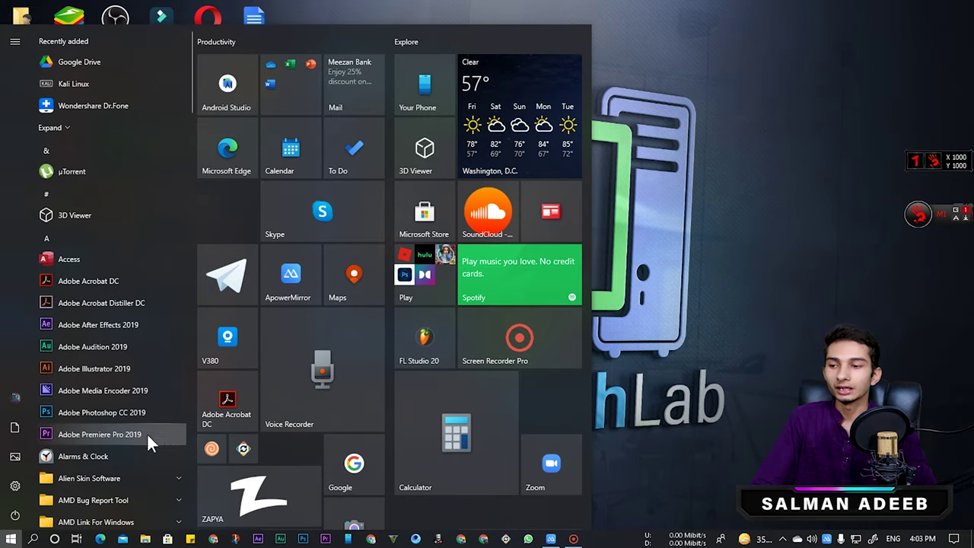
pyautogui.click(104, 435)
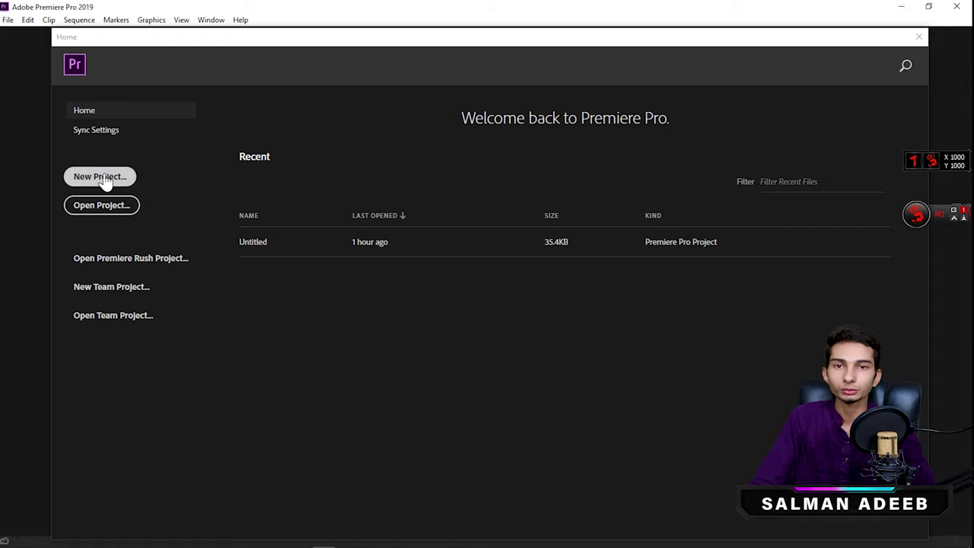
# - Start a new project and rename it from Untitled to 'Test'
pyautogui.click(104, 178)
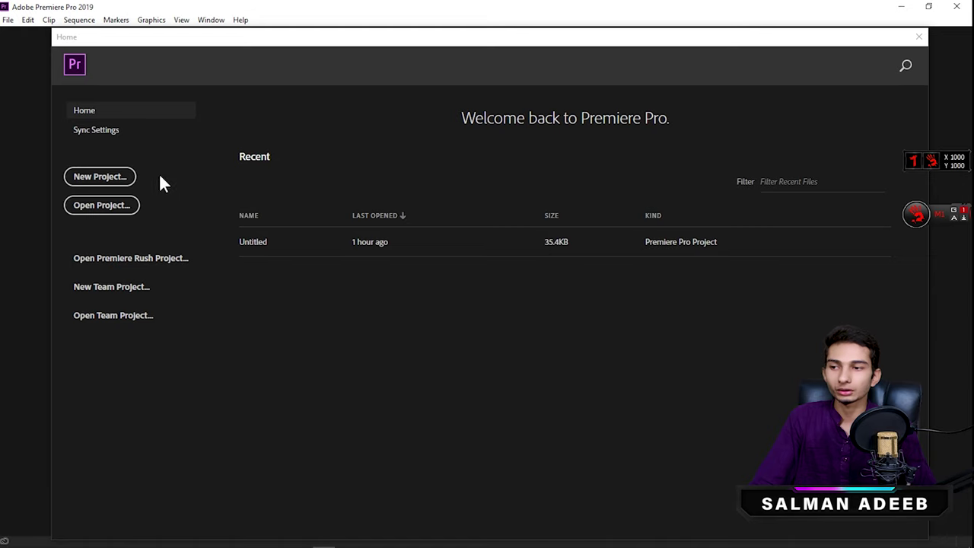
pyautogui.click(99, 176)
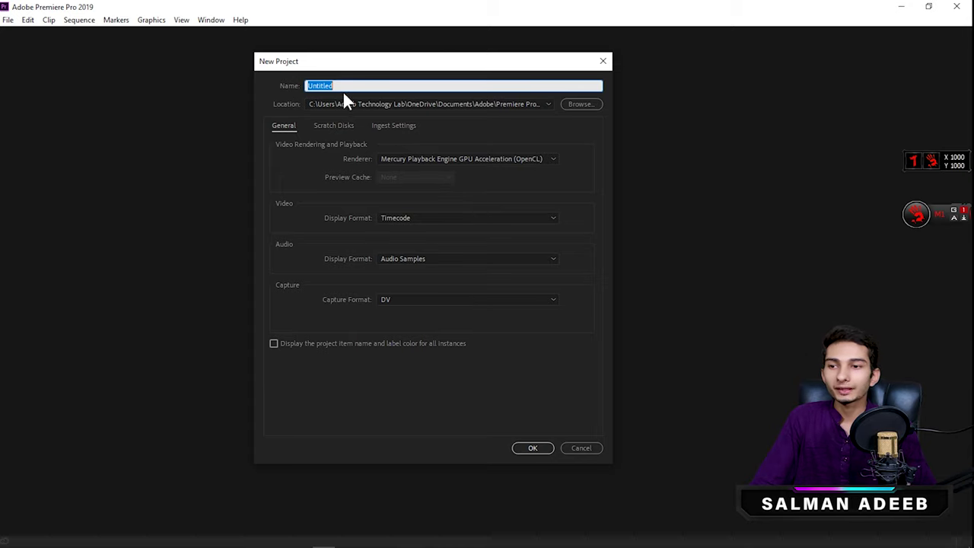
pyautogui.moveTo(348, 85); pyautogui.dragTo(295, 88)
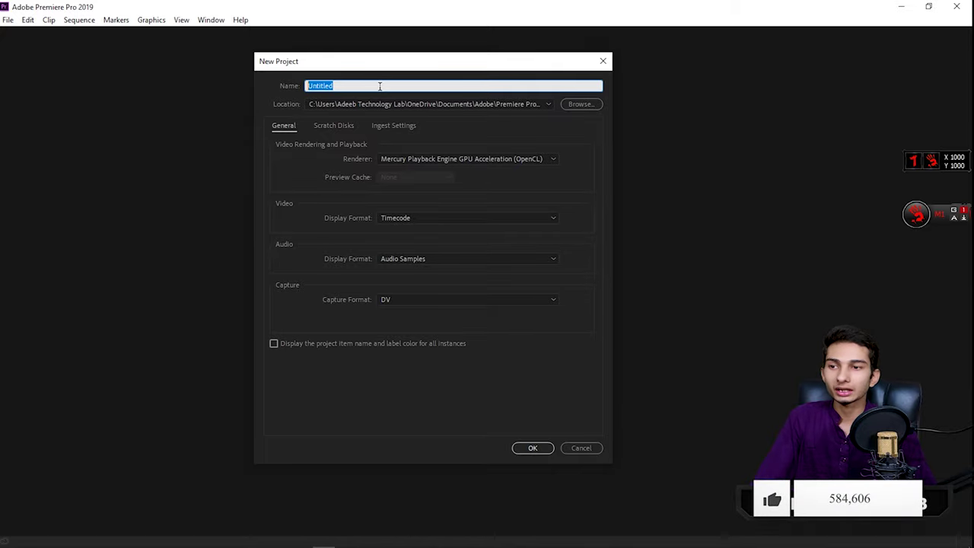
pyautogui.click(380, 86)
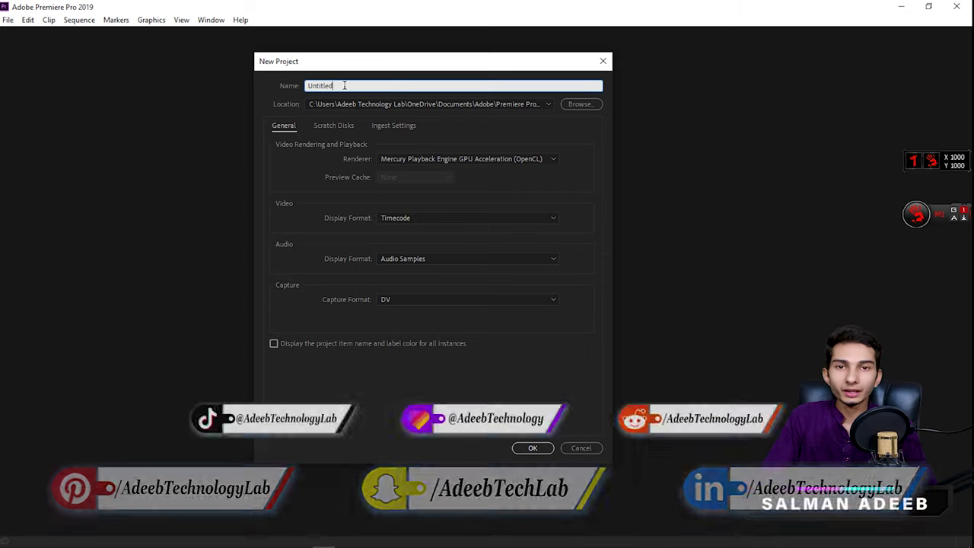
pyautogui.doubleClick(328, 86)
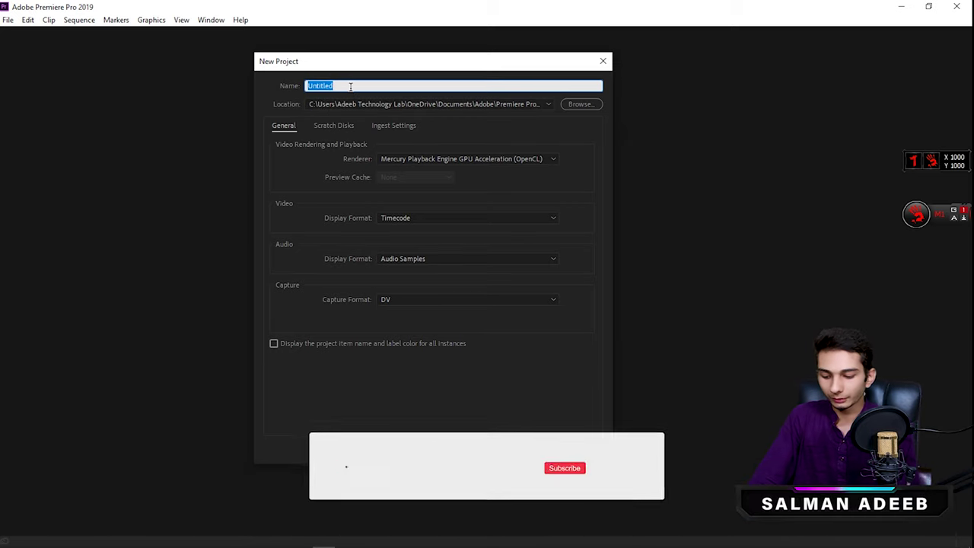
pyautogui.write('Test')
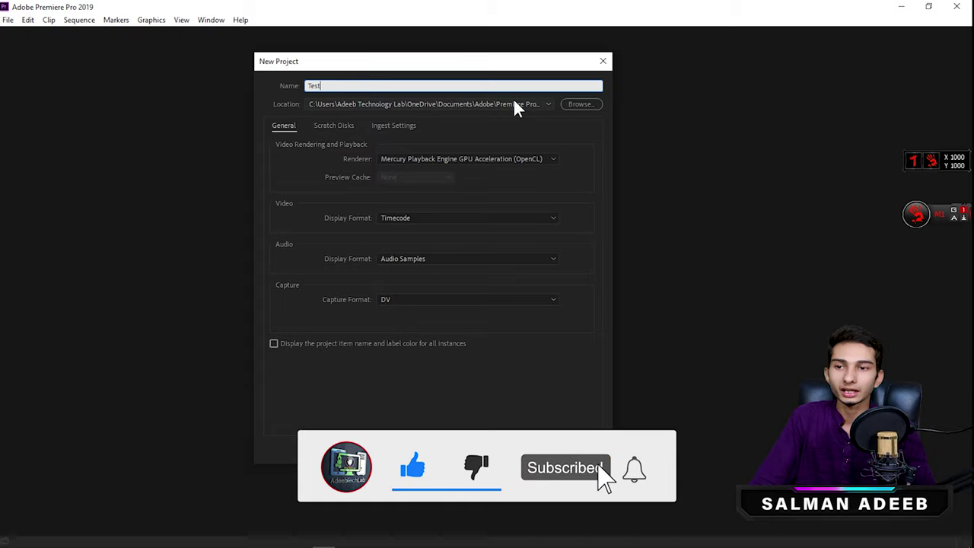
# - Keep the default location and the GPU Acceleration renderer, and create the project
pyautogui.click(585, 106)
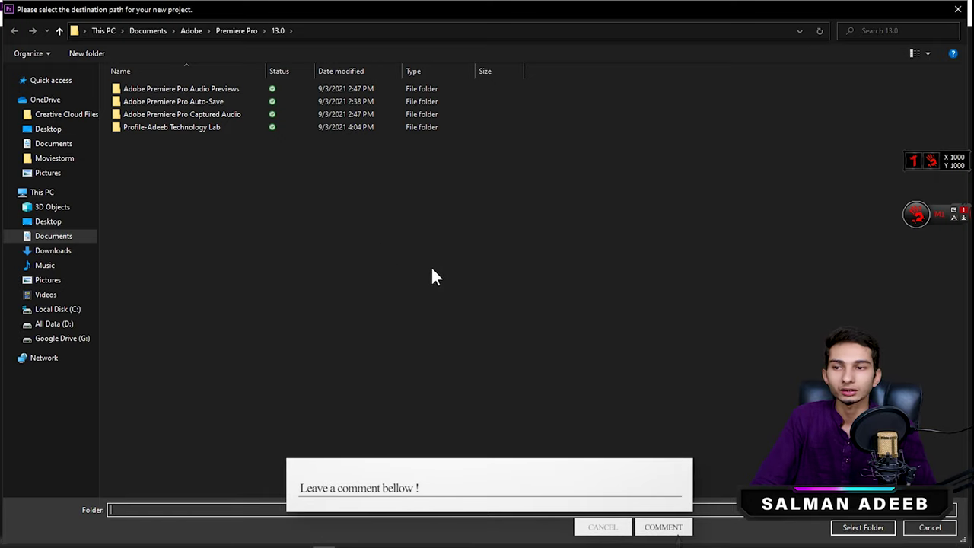
pyautogui.click(930, 528)
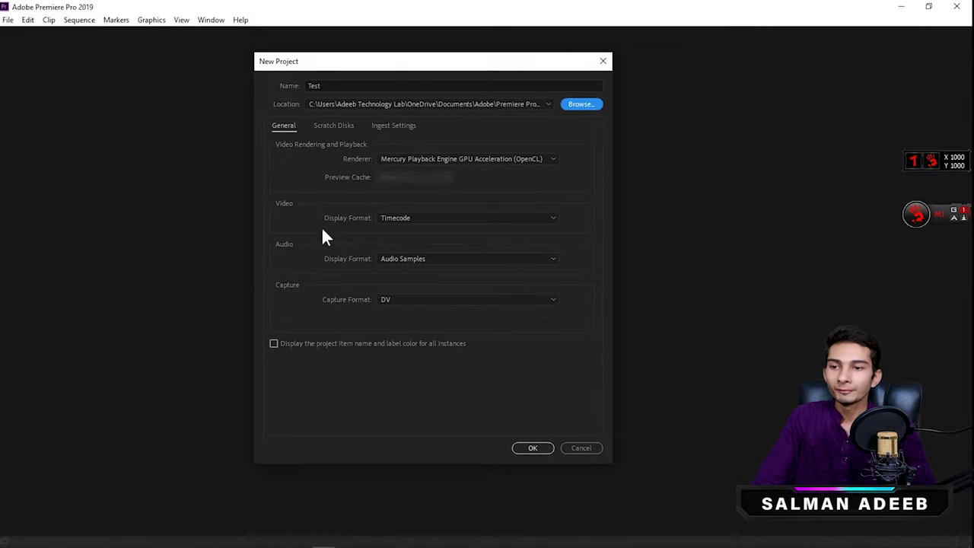
pyautogui.click(446, 160)
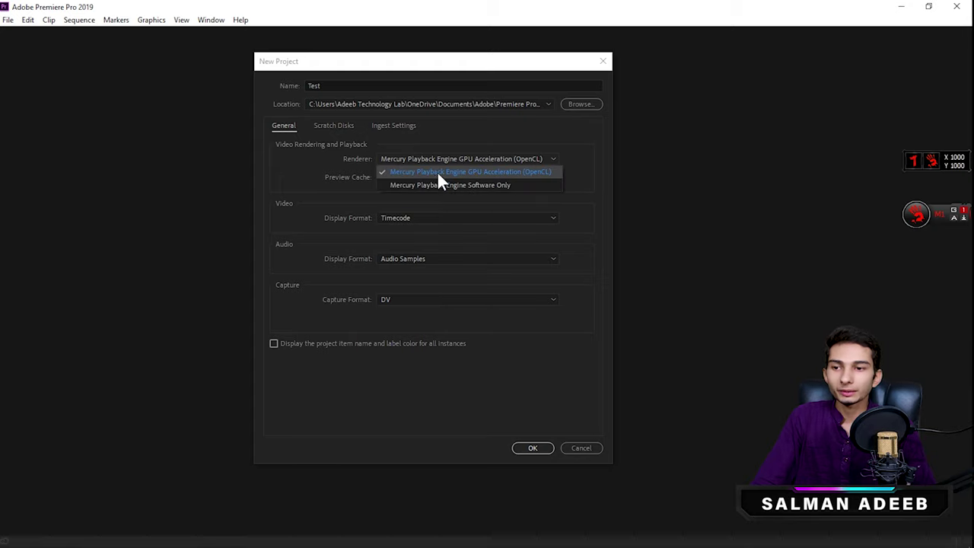
pyautogui.click(316, 169)
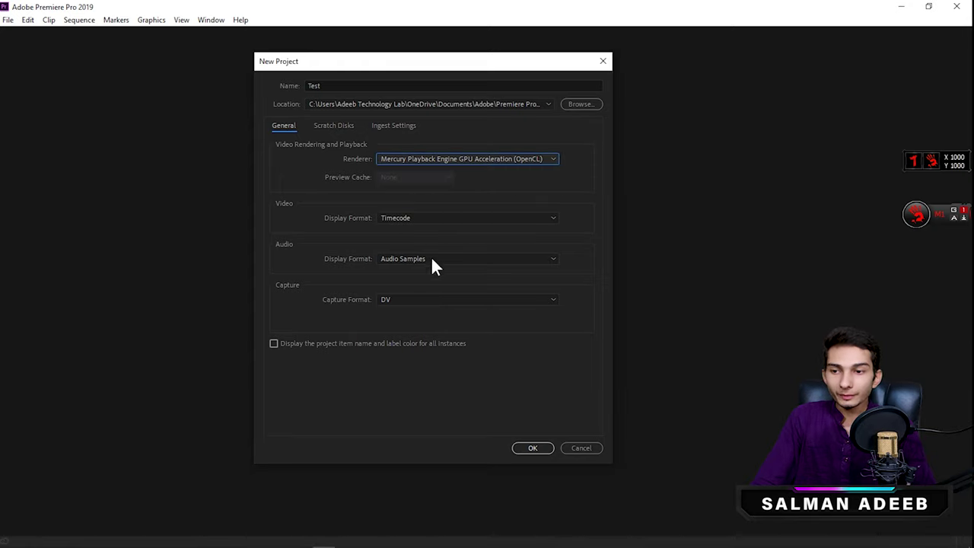
pyautogui.click(535, 450)
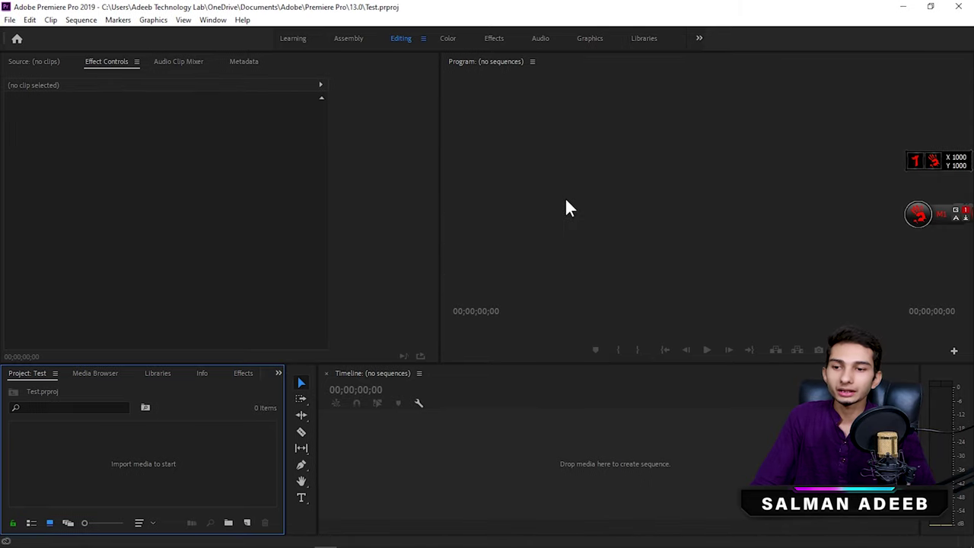
# - Activate the Effect Controls and Timeline panels and browse the Help menu
pyautogui.click(279, 226)
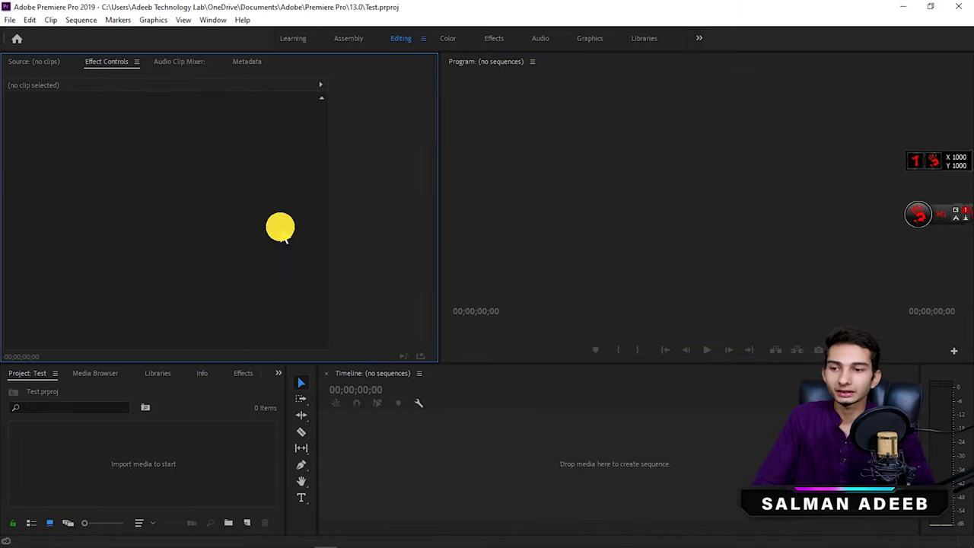
pyautogui.click(409, 441)
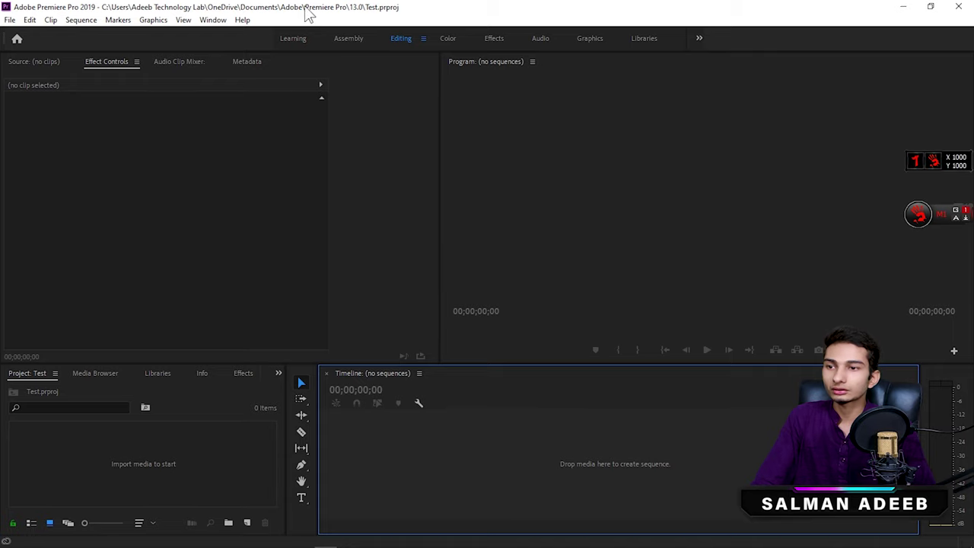
pyautogui.click(213, 21)
pyautogui.moveTo(242, 19)
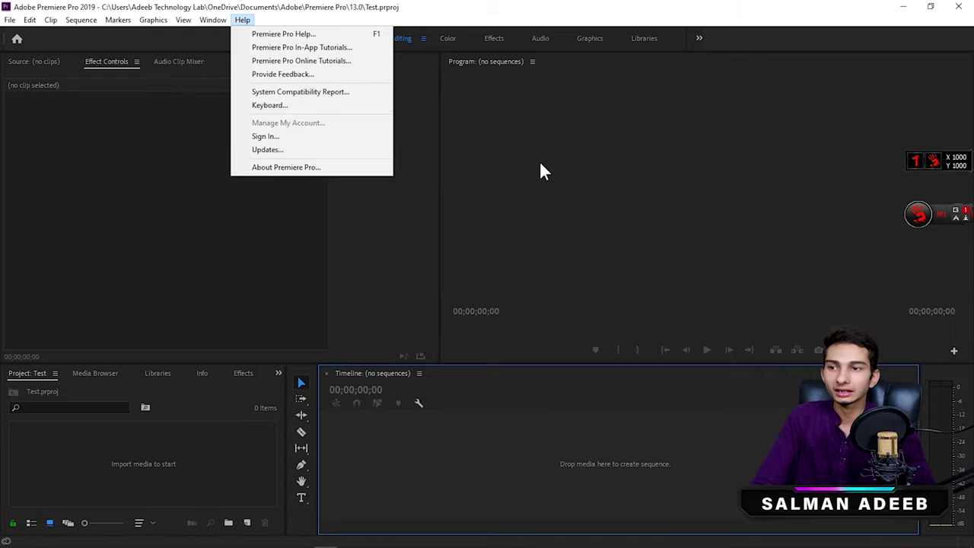
pyautogui.moveTo(212, 21)
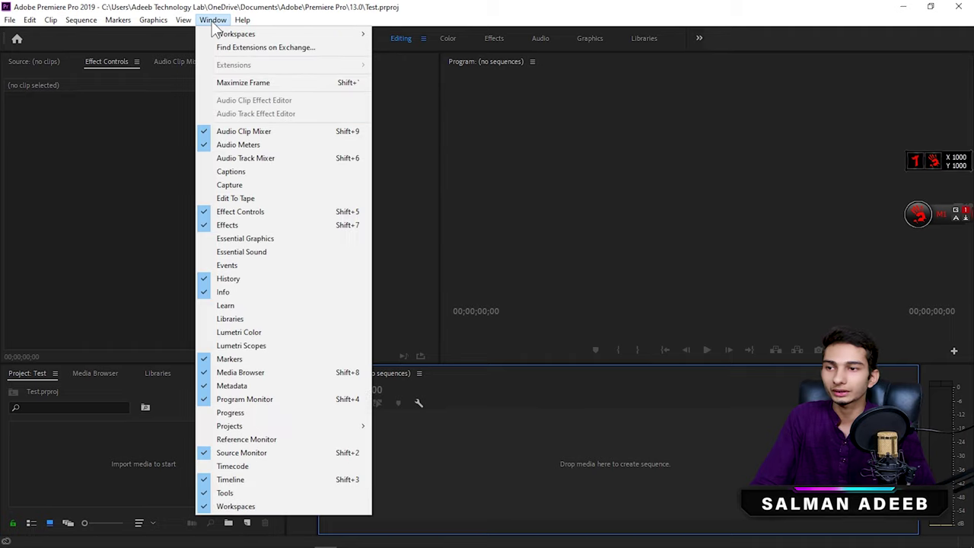
pyautogui.click(461, 254)
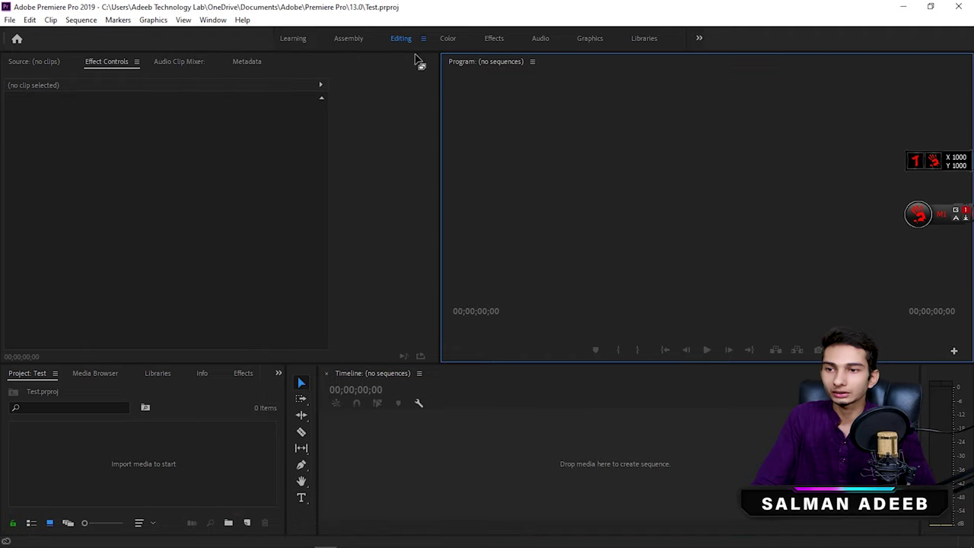
# - Close the Effect Controls and Program monitor panels from their panel menus
pyautogui.click(136, 61)
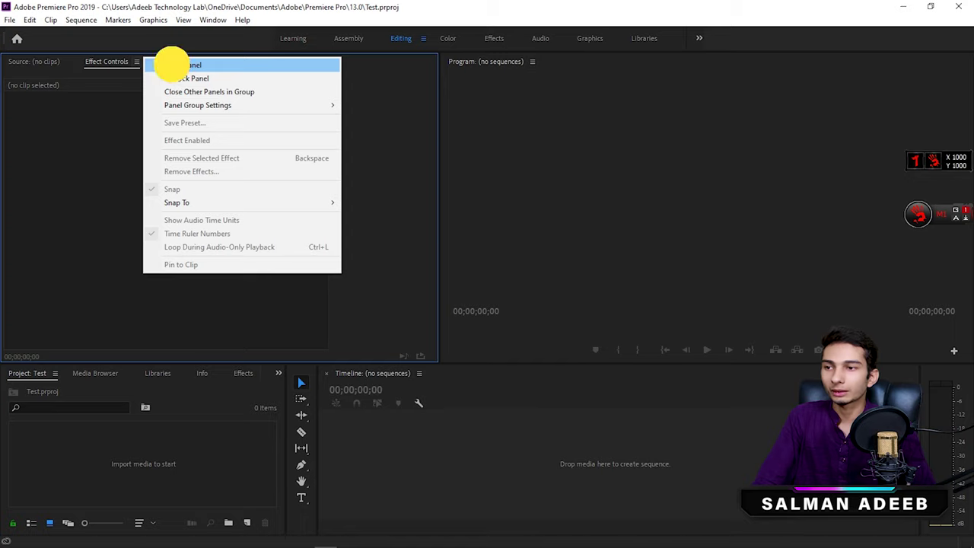
pyautogui.click(172, 67)
pyautogui.click(532, 61)
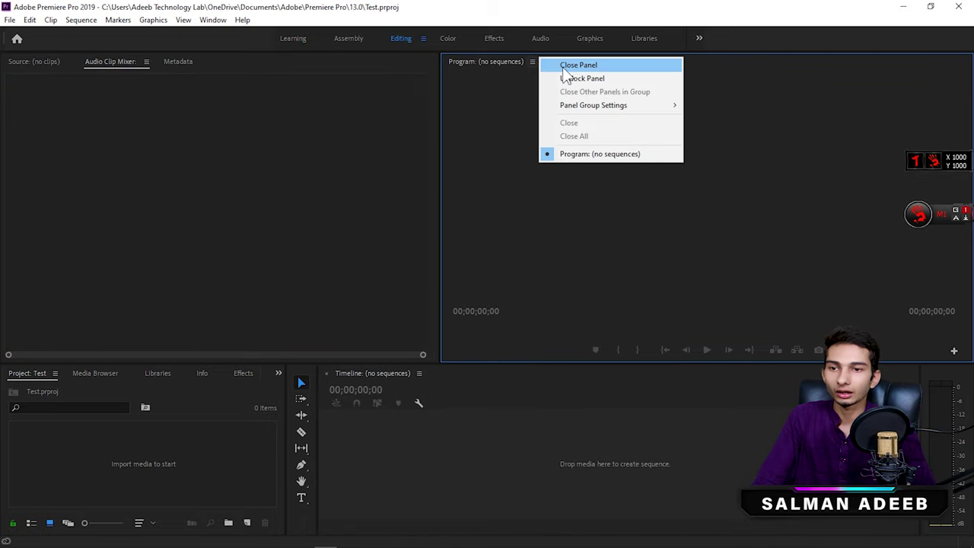
pyautogui.click(542, 65)
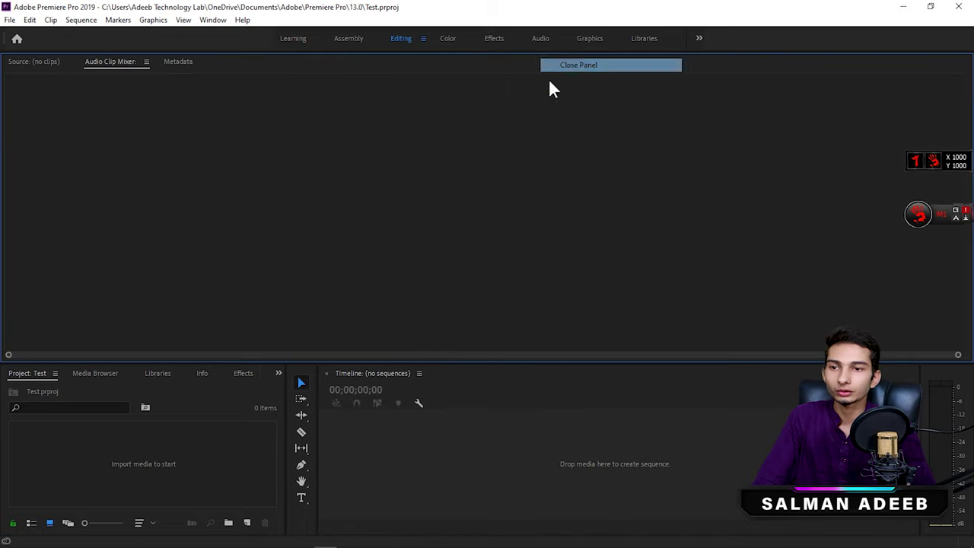
# - Reset the workspace to its saved Editing layout, then switch to the Learning workspace
pyautogui.click(211, 20)
pyautogui.moveTo(301, 35)
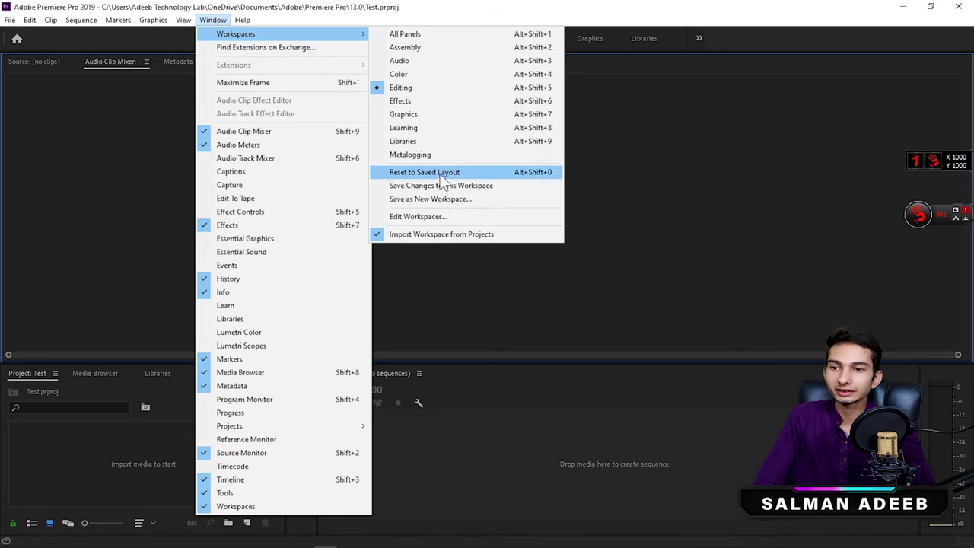
pyautogui.click(442, 175)
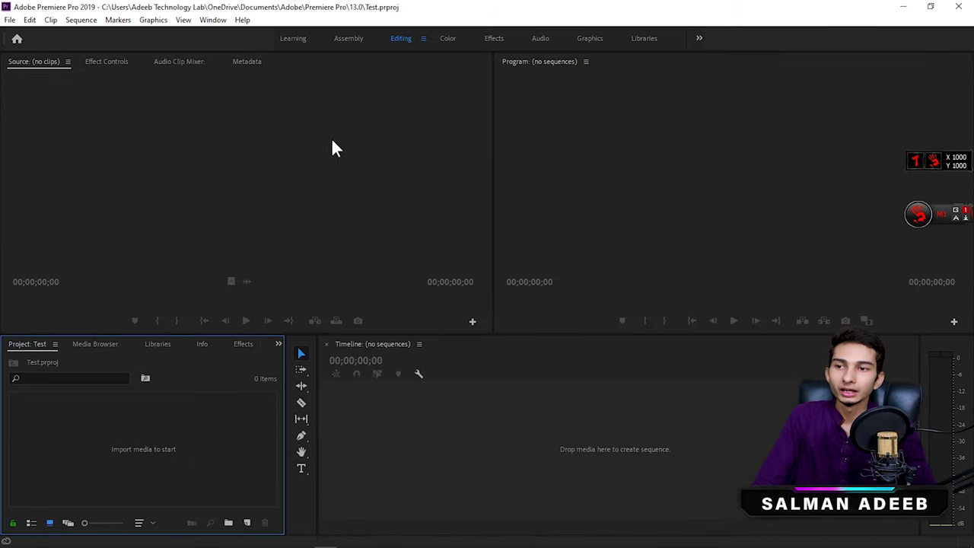
pyautogui.click(292, 38)
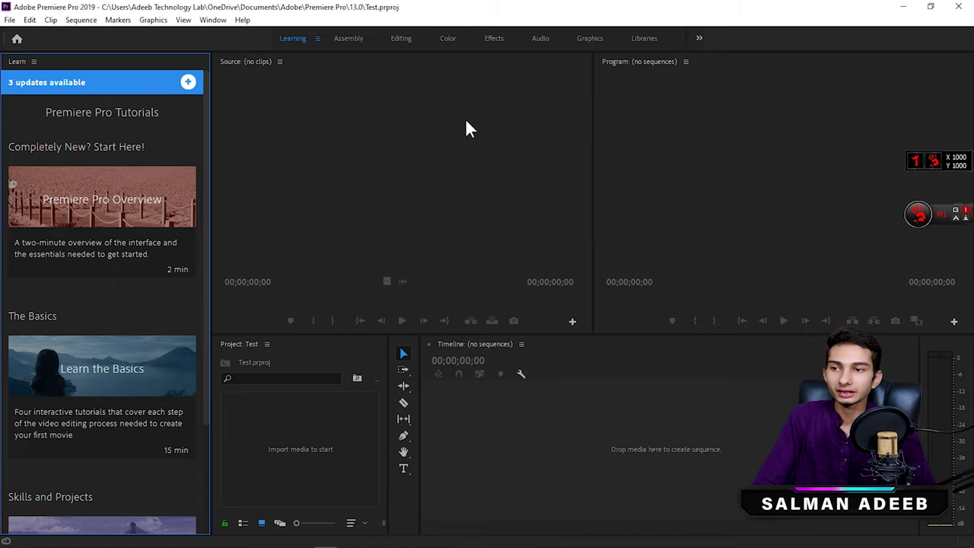
pyautogui.click(401, 40)
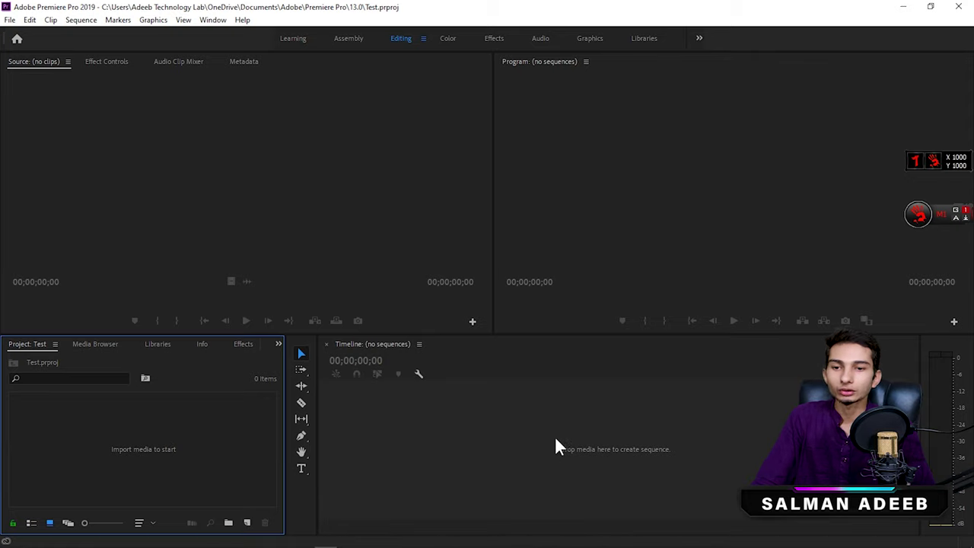
pyautogui.doubleClick(164, 426)
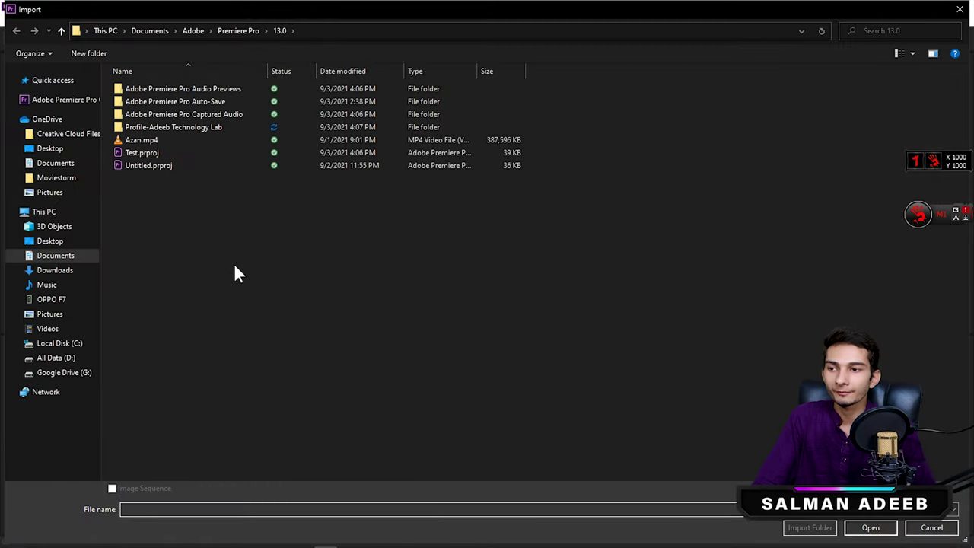
pyautogui.click(62, 358)
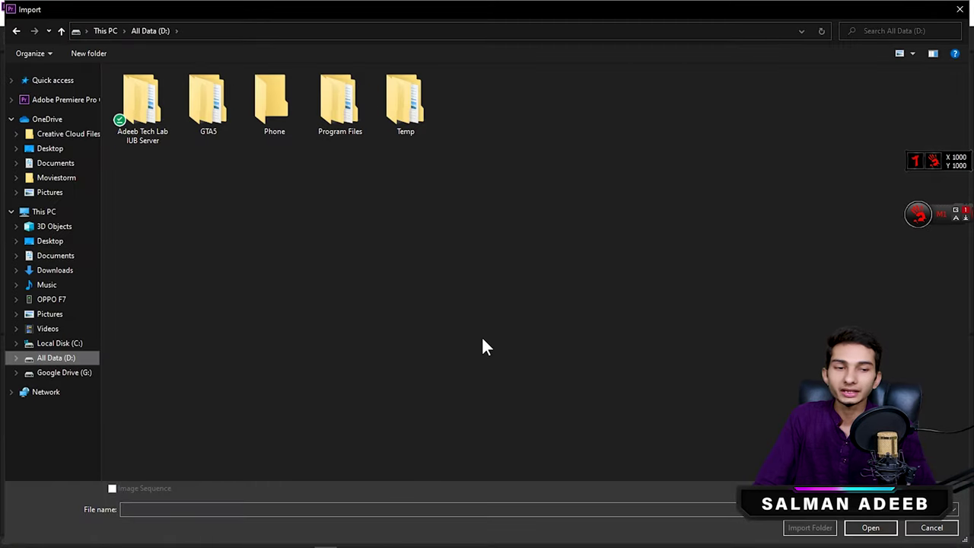
pyautogui.doubleClick(149, 113)
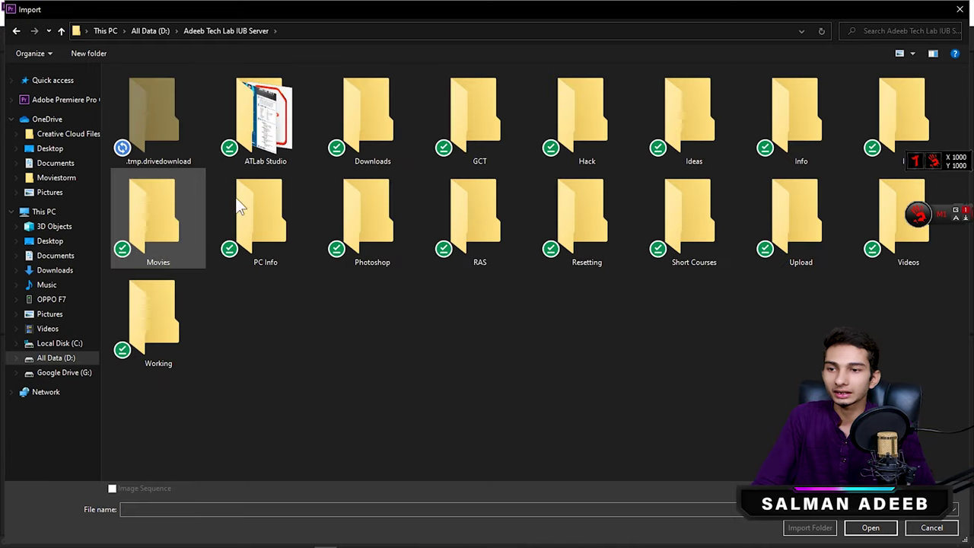
pyautogui.click(932, 527)
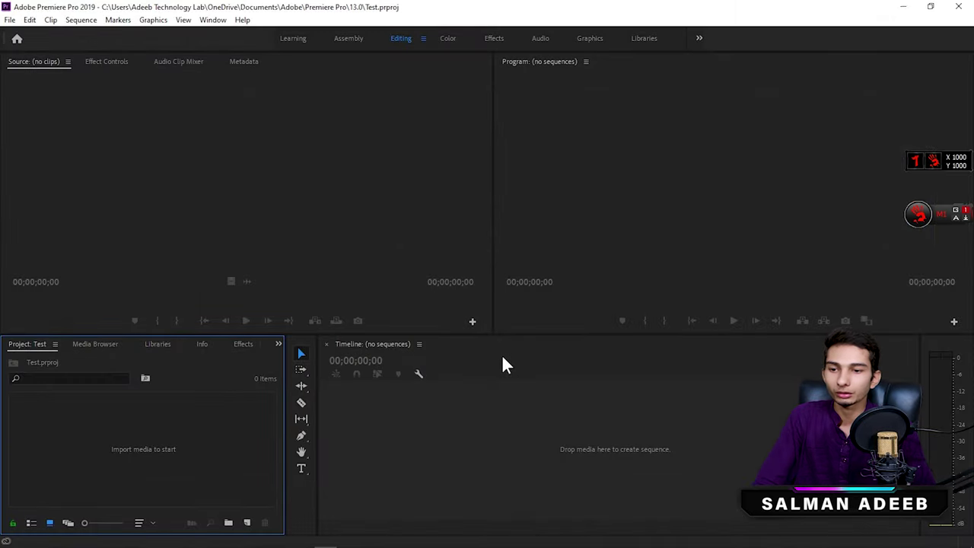
pyautogui.press('super+e')
# - Open All Data (D:) > server > Videos and select the YouTube tutorial video
pyautogui.click(570, 239)
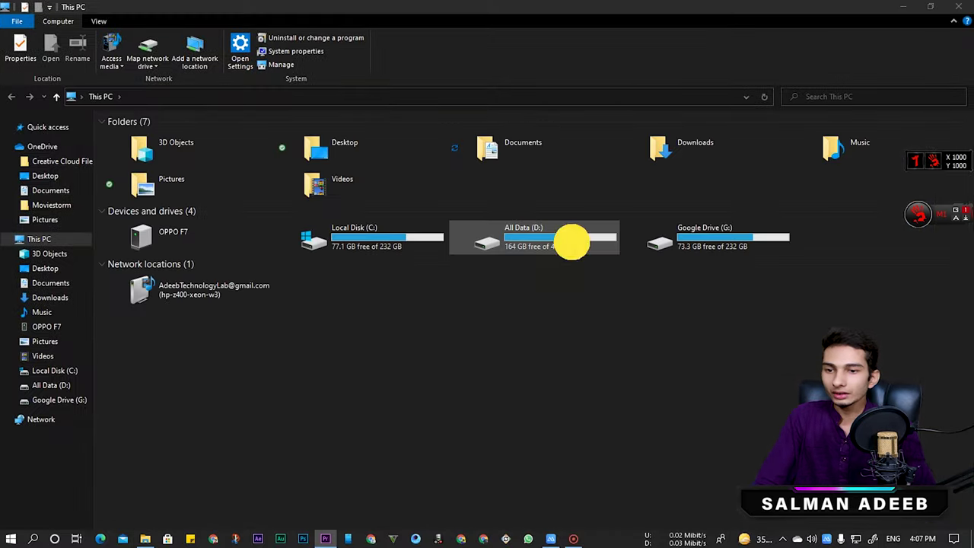
pyautogui.press('Return')
pyautogui.click(130, 187)
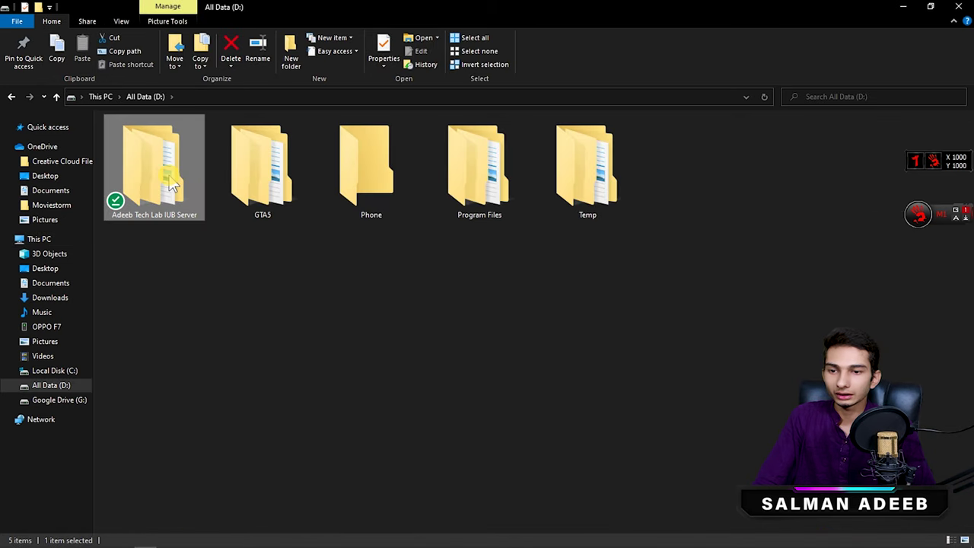
pyautogui.press('Return')
pyautogui.doubleClick(727, 266)
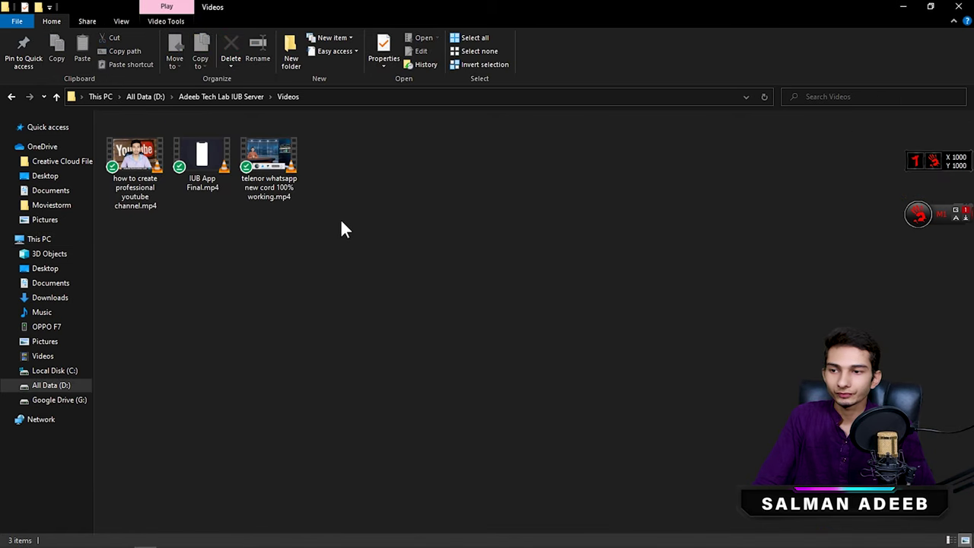
pyautogui.click(146, 169)
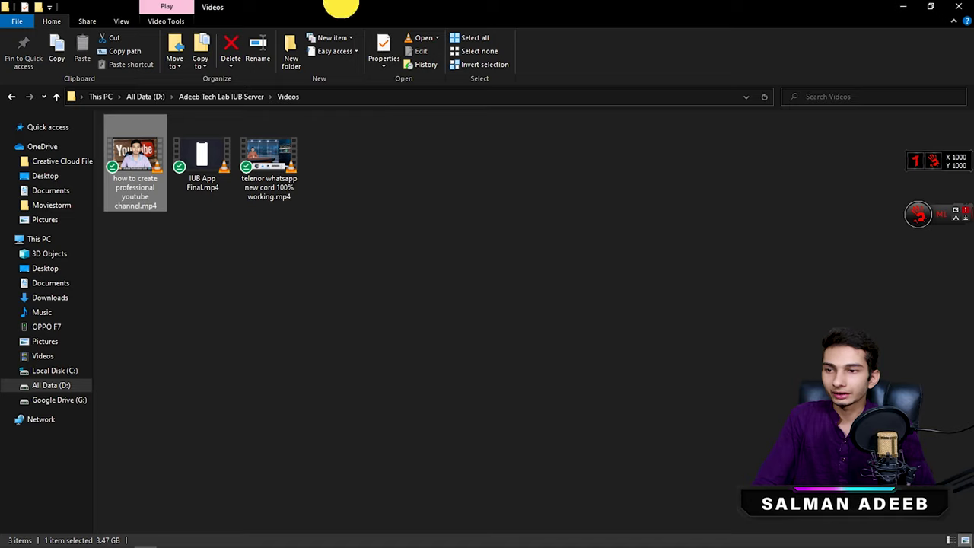
# - Drag the tutorial mp4 into Premiere's Project panel, then close File Explorer
pyautogui.moveTo(340, 6); pyautogui.dragTo(645, 64)
pyautogui.moveTo(440, 224); pyautogui.dragTo(144, 456)
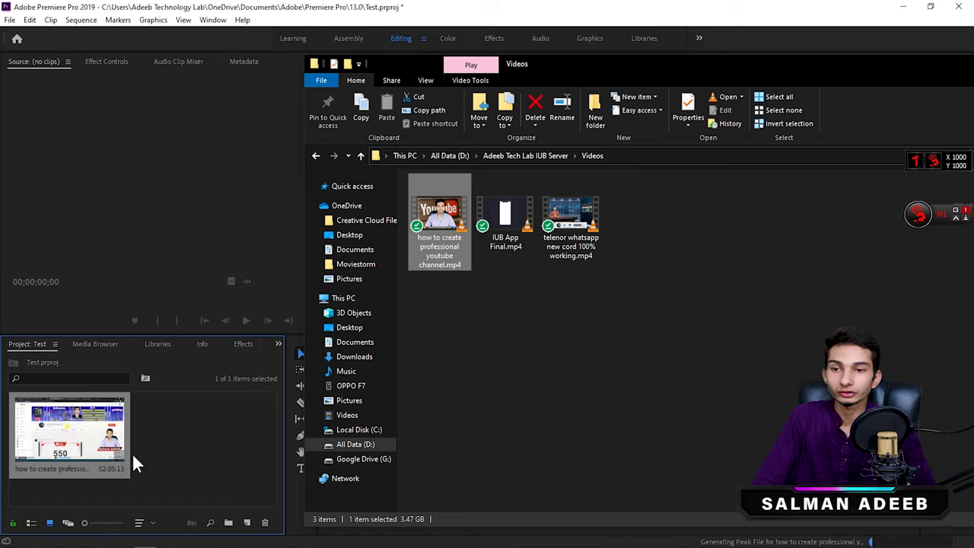
pyautogui.moveTo(489, 206); pyautogui.dragTo(479, 308)
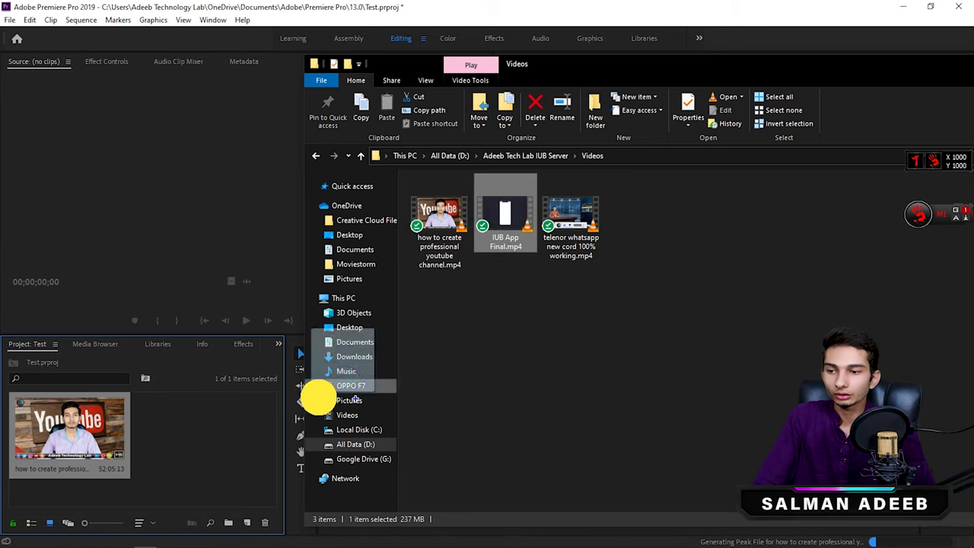
pyautogui.moveTo(826, 69); pyautogui.dragTo(567, 85)
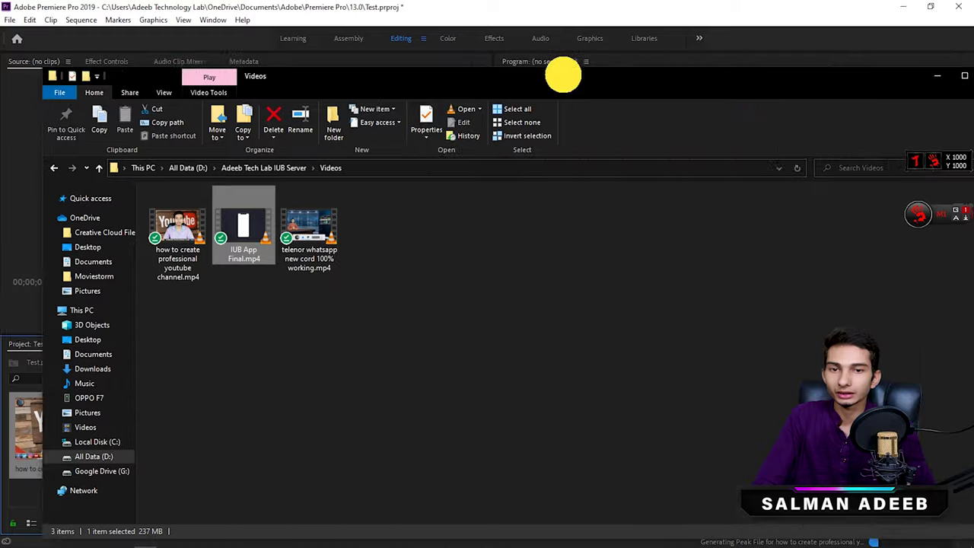
pyautogui.click(849, 76)
# - Import the telenor whatsapp and IUB App Final.mp4 files from D: > server > Videos
pyautogui.doubleClick(218, 415)
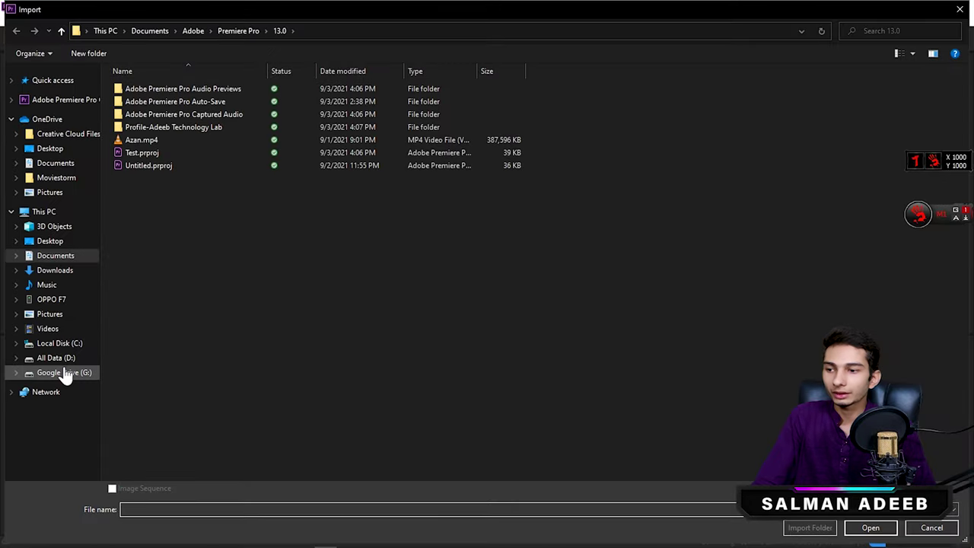
pyautogui.click(57, 357)
pyautogui.doubleClick(139, 97)
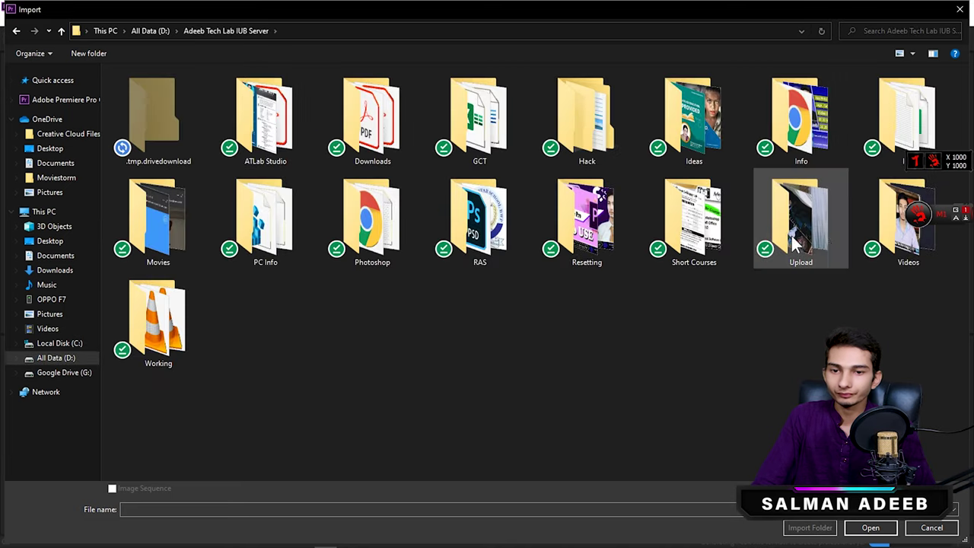
pyautogui.doubleClick(908, 218)
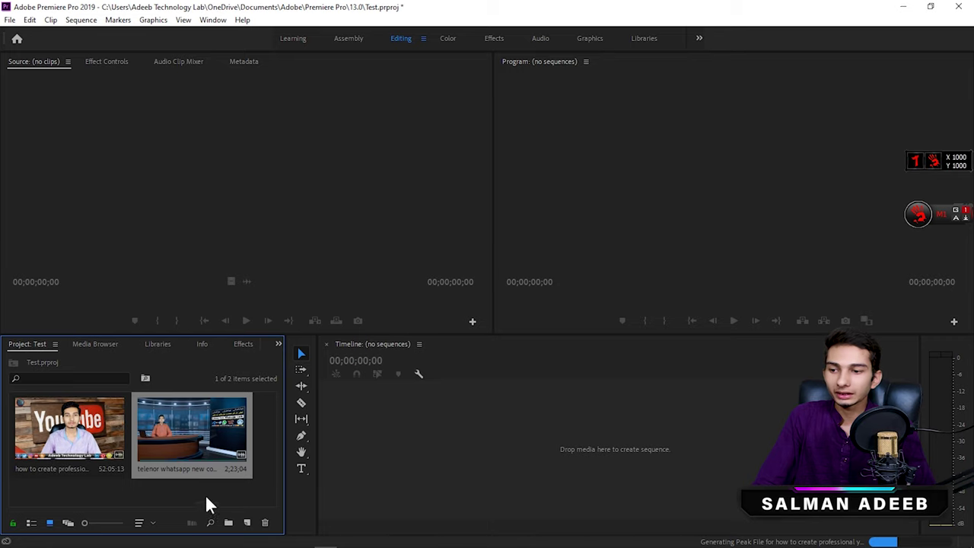
pyautogui.click(207, 496)
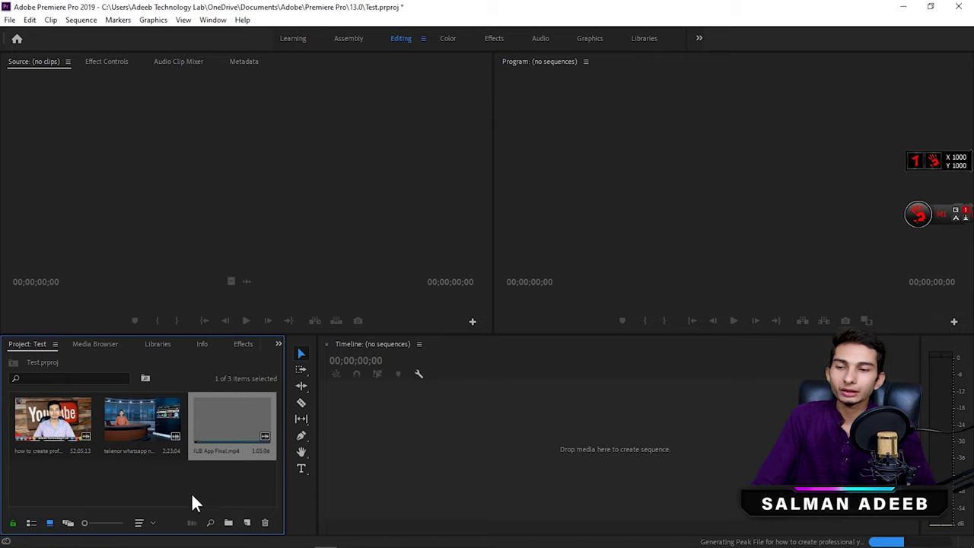
pyautogui.click(188, 499)
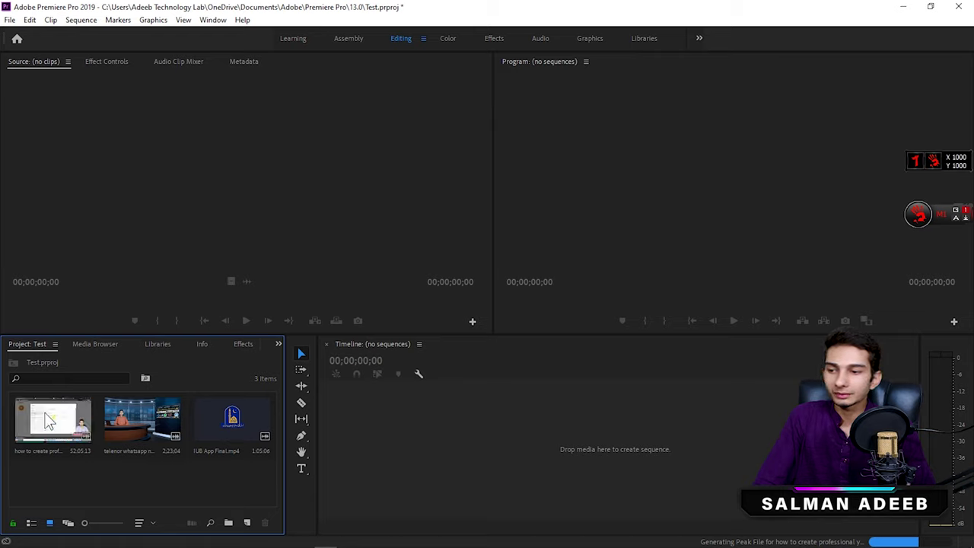
# - Create a sequence from the tutorial clip and unlink the clip's video and audio
pyautogui.moveTo(48, 424)
pyautogui.mouseDown()
pyautogui.moveTo(124, 489)
pyautogui.moveTo(471, 440)
pyautogui.mouseUp()
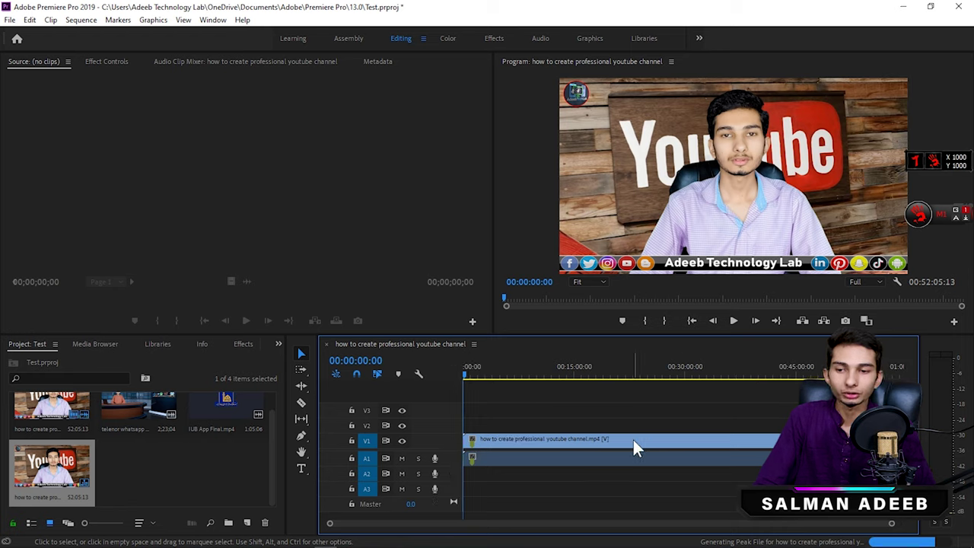
pyautogui.click(217, 479)
pyautogui.scroll(1, 216, 479)
pyautogui.click(609, 448)
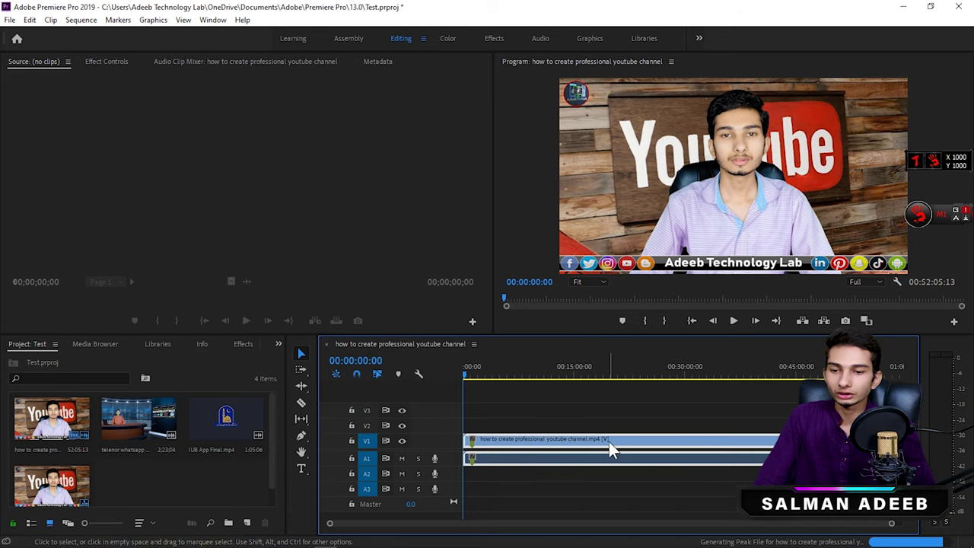
pyautogui.rightClick(583, 448)
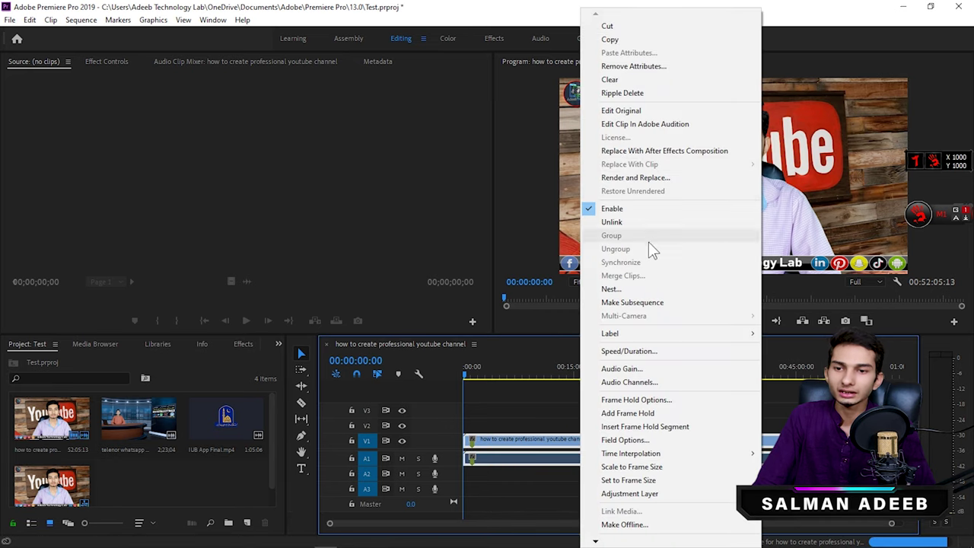
pyautogui.click(631, 222)
# - Replace the timeline clips with the tutorial's video on V1 and audio on A1 from the Source monitor
pyautogui.click(586, 461)
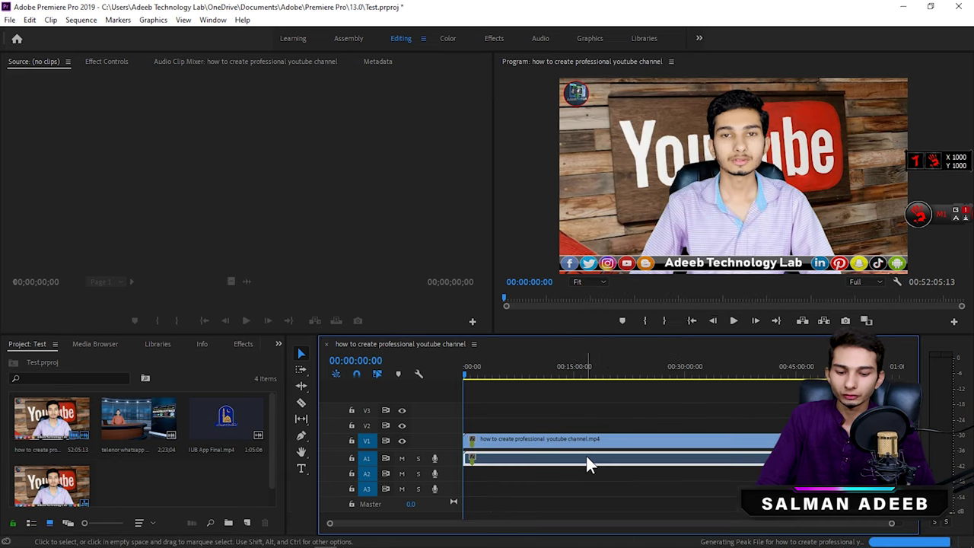
pyautogui.press('Delete')
pyautogui.click(559, 440)
pyautogui.press('Delete')
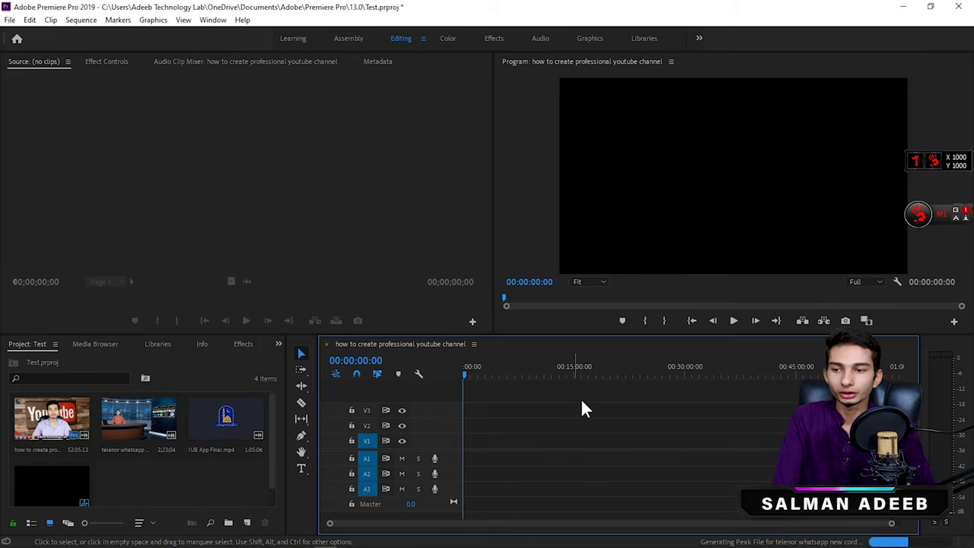
pyautogui.doubleClick(46, 419)
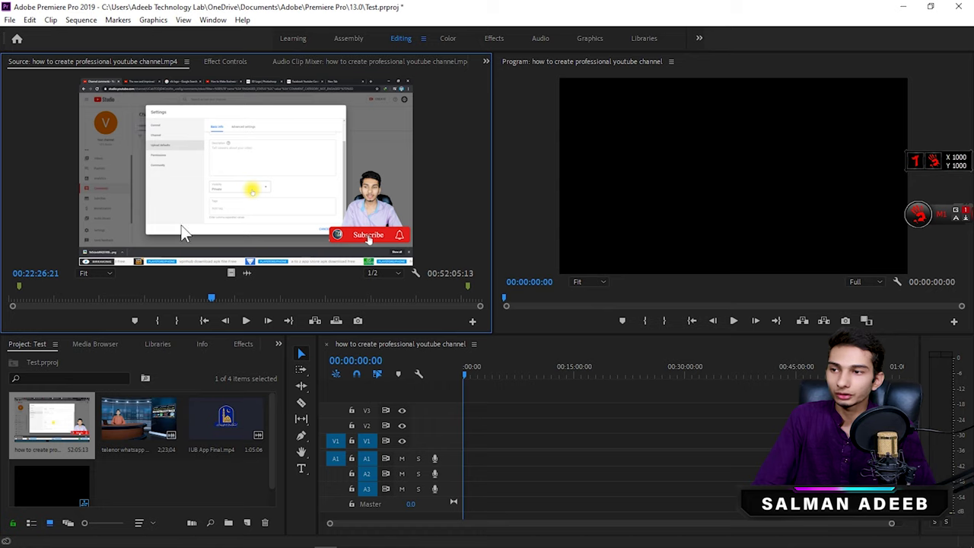
pyautogui.moveTo(231, 272); pyautogui.dragTo(483, 439)
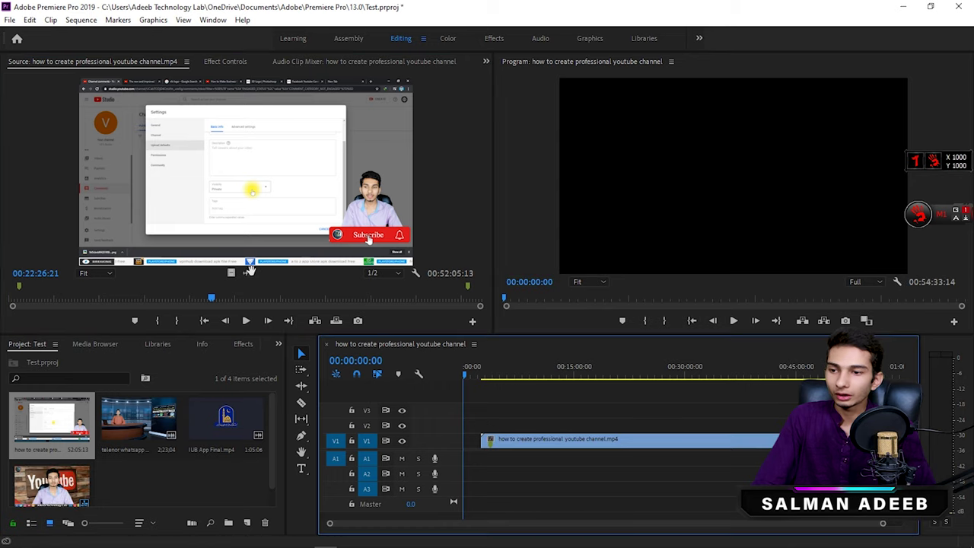
pyautogui.moveTo(247, 273); pyautogui.dragTo(496, 458)
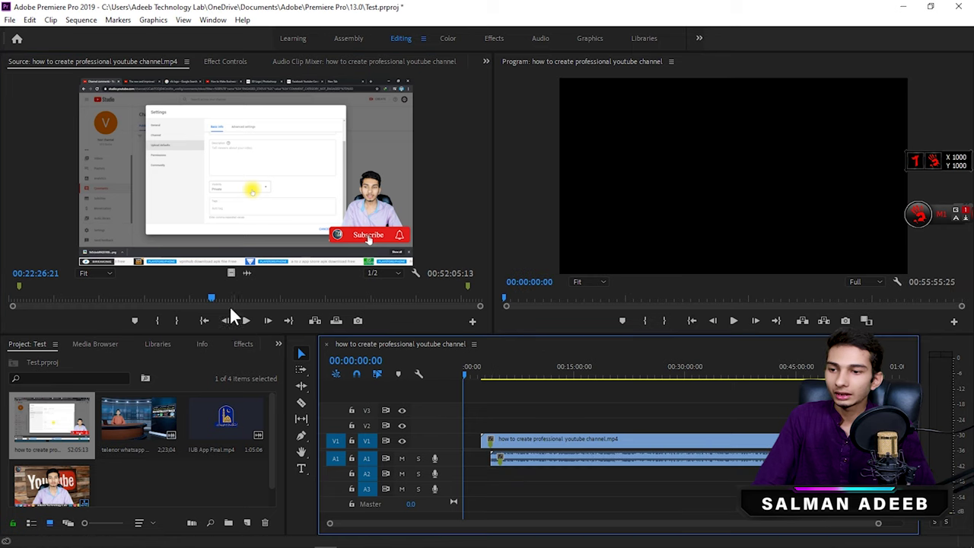
# - Mark In at 00:11:09:13 and Out at 00:23:51:20, and place that video excerpt on V2
pyautogui.click(109, 299)
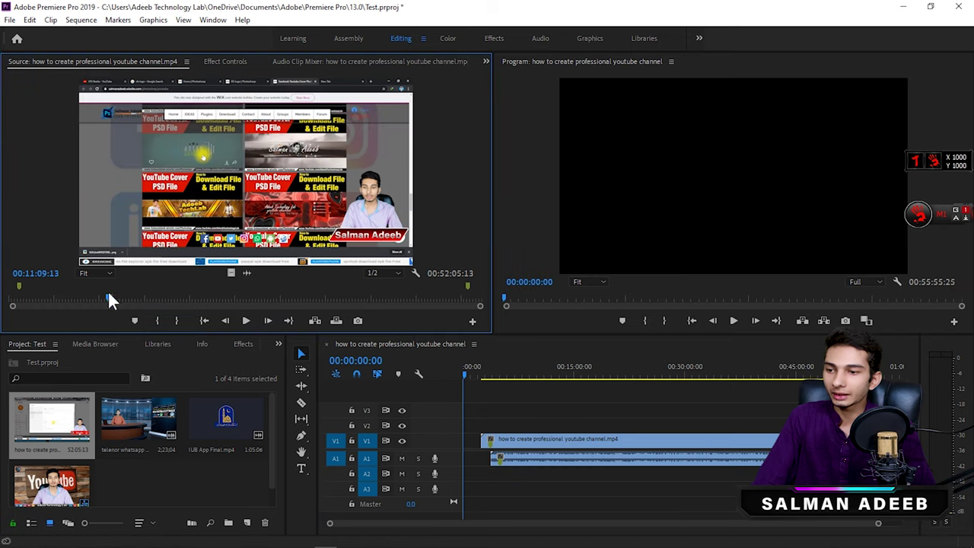
pyautogui.click(158, 321)
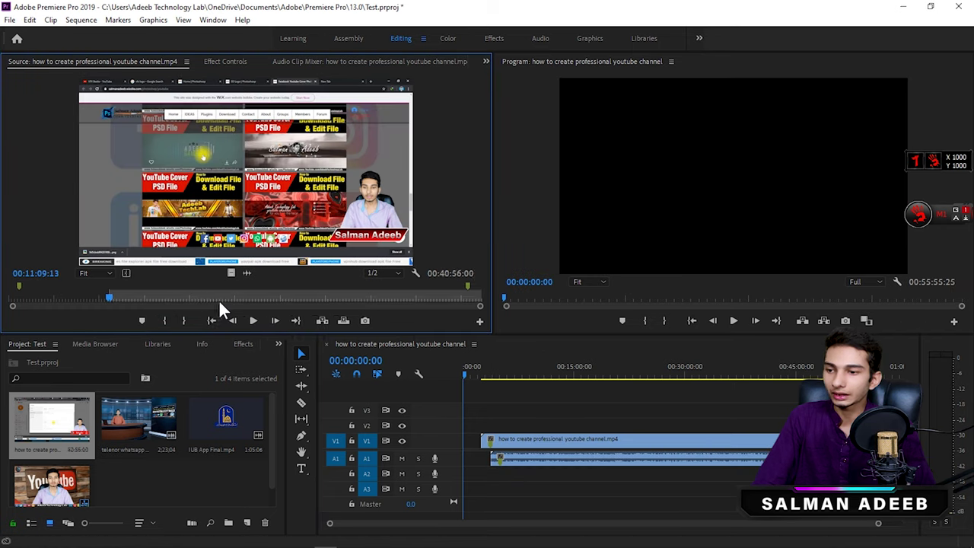
pyautogui.click(226, 299)
pyautogui.click(184, 321)
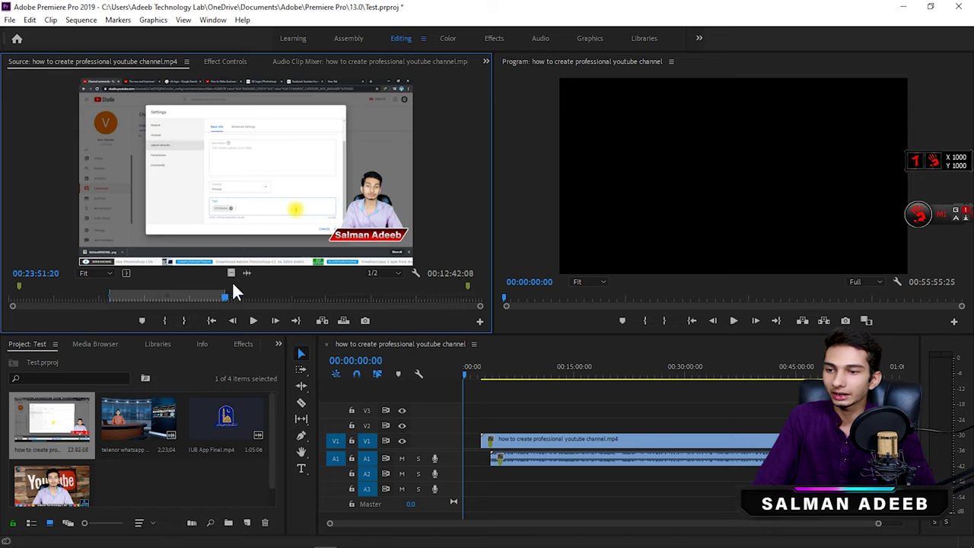
pyautogui.moveTo(231, 274); pyautogui.dragTo(581, 423)
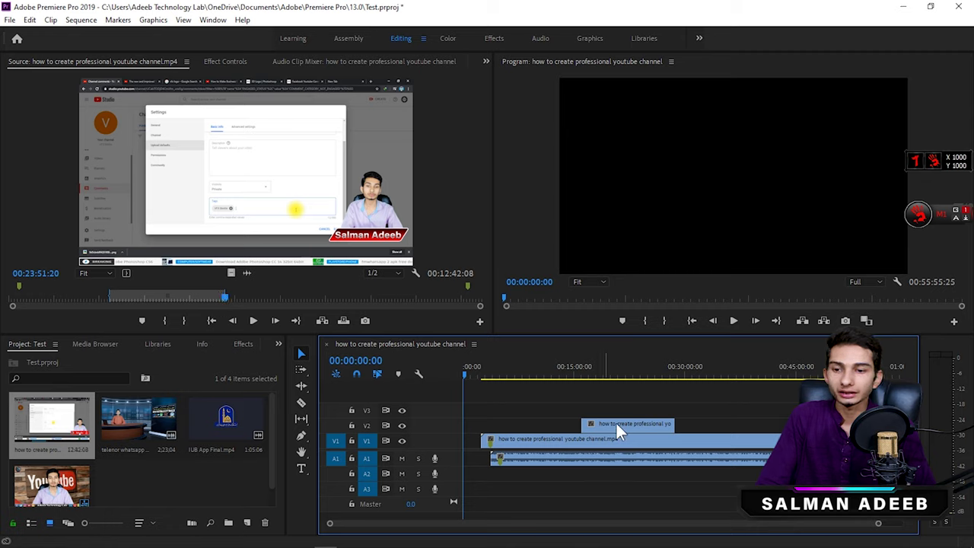
pyautogui.moveTo(666, 409); pyautogui.dragTo(561, 483)
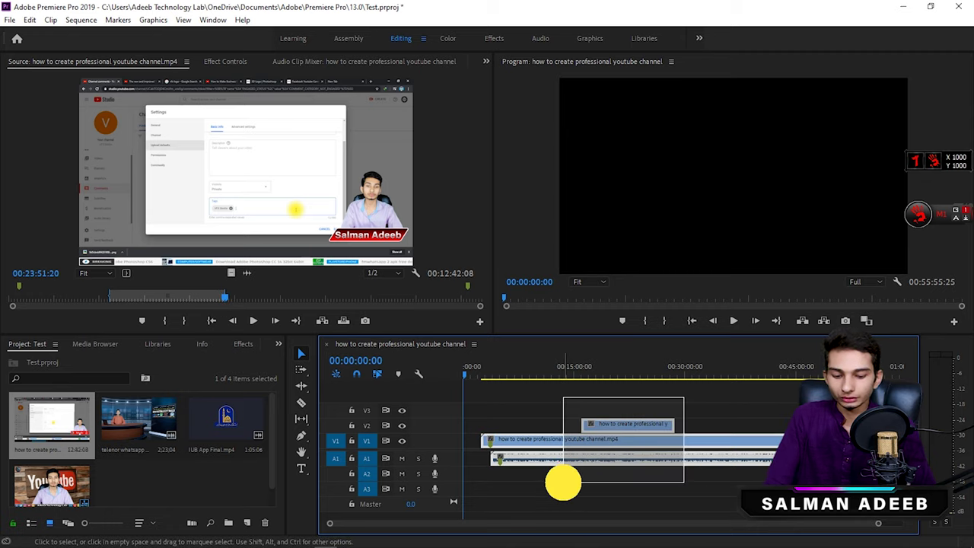
# - Delete all timeline clips and place IUB App Final.mp4 on V1 and A1, dismissing the mismatch warning
pyautogui.press('Delete')
pyautogui.click(182, 474)
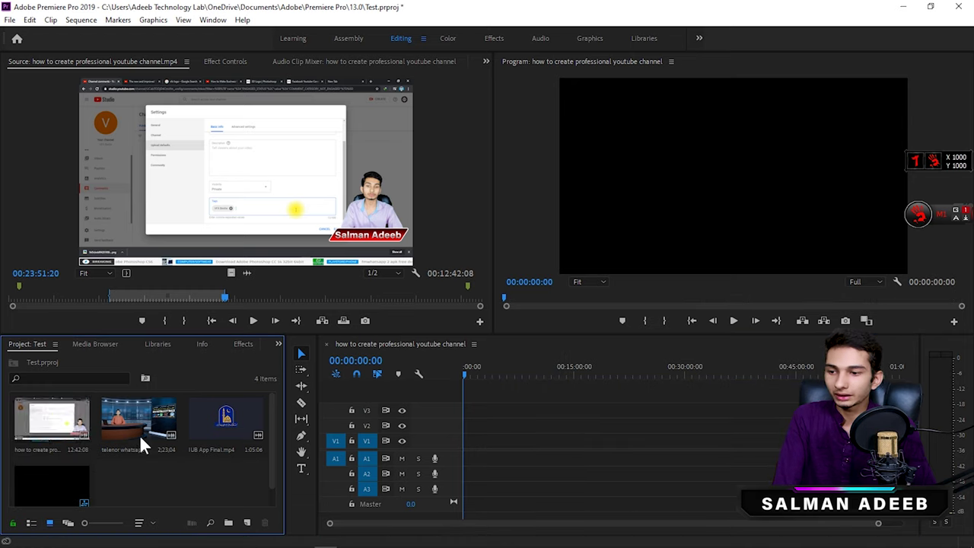
pyautogui.moveTo(223, 435); pyautogui.dragTo(473, 457)
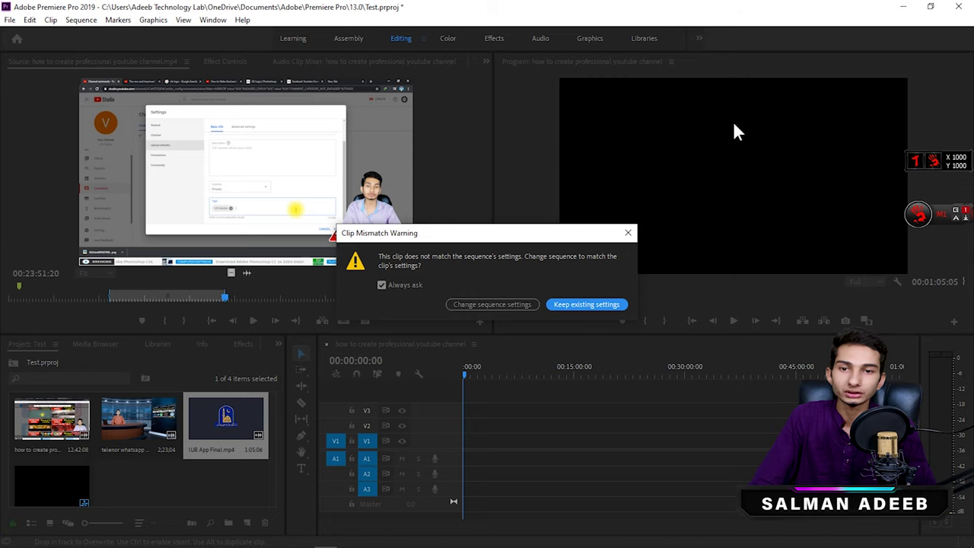
pyautogui.click(480, 304)
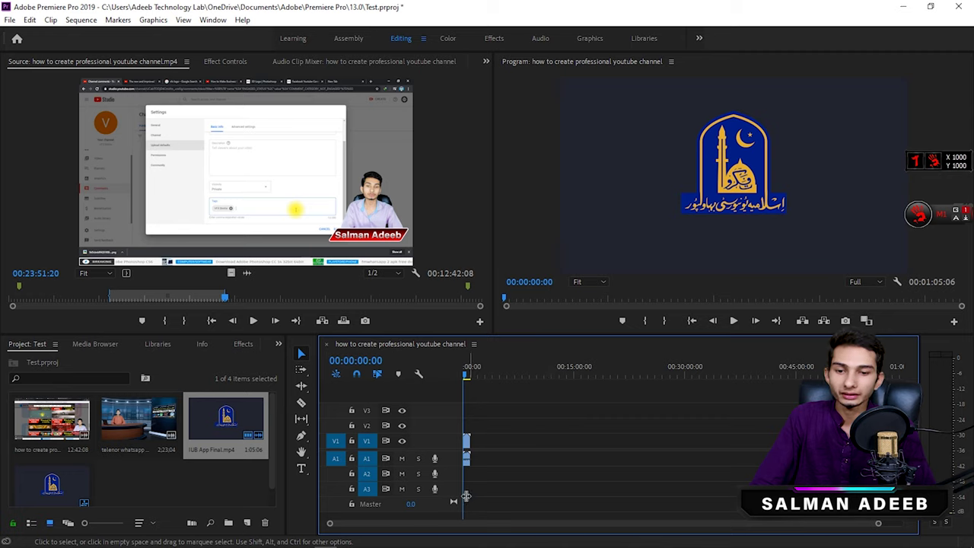
# - Dock the Tools panel as one column between the Source and Program monitors and make the monitors taller
pyautogui.moveTo(877, 527); pyautogui.dragTo(676, 529)
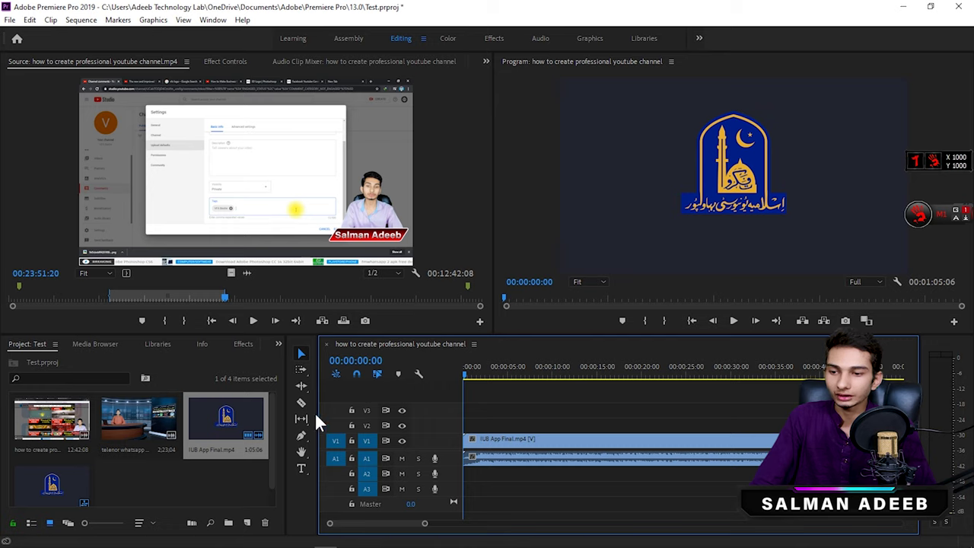
pyautogui.moveTo(317, 413); pyautogui.dragTo(204, 413)
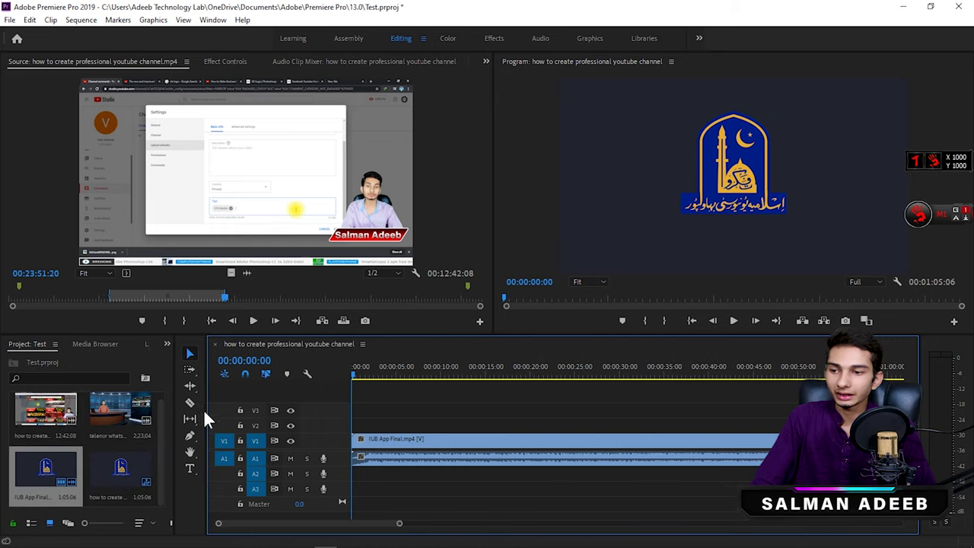
pyautogui.click(190, 340)
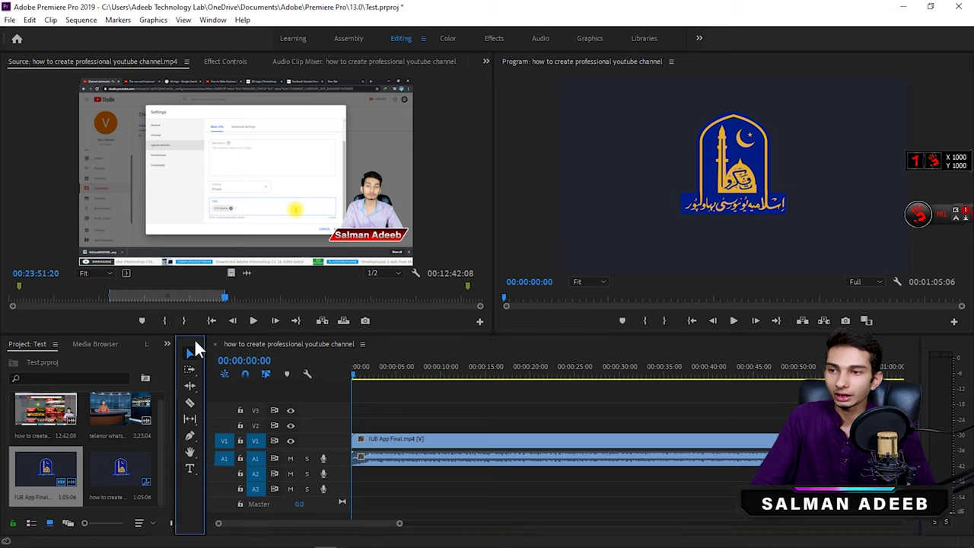
pyautogui.moveTo(190, 338); pyautogui.dragTo(480, 122)
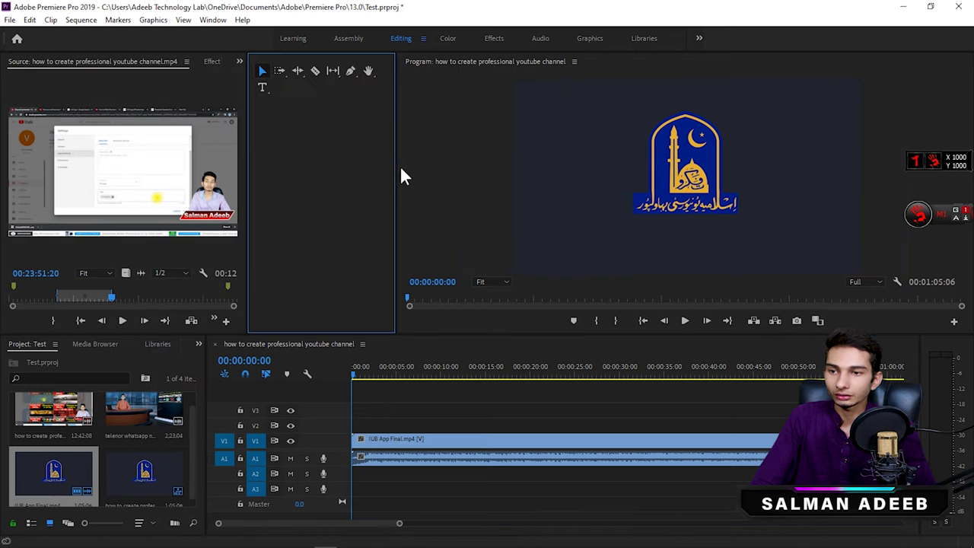
pyautogui.moveTo(396, 174); pyautogui.dragTo(280, 179)
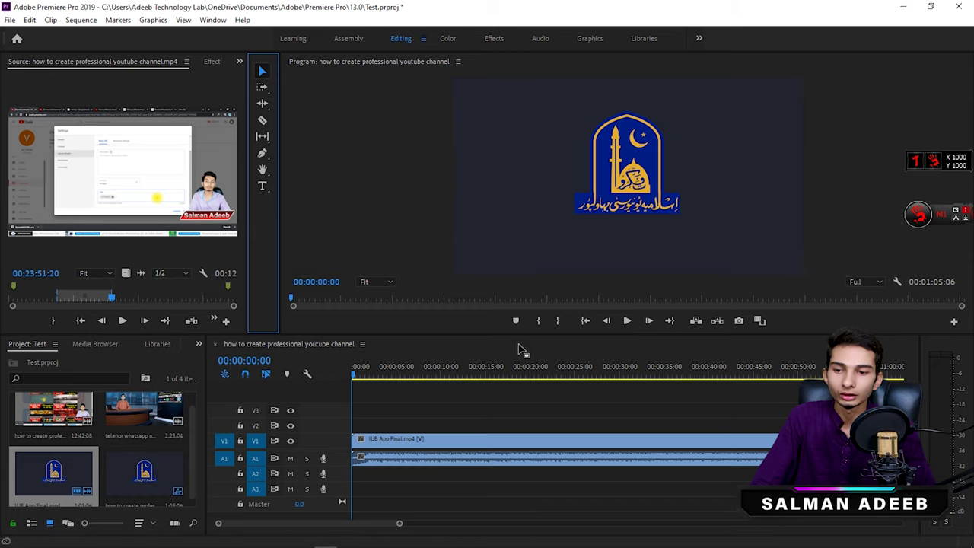
pyautogui.moveTo(522, 333)
pyautogui.mouseDown()
pyautogui.moveTo(519, 407)
pyautogui.moveTo(522, 344)
pyautogui.mouseUp()
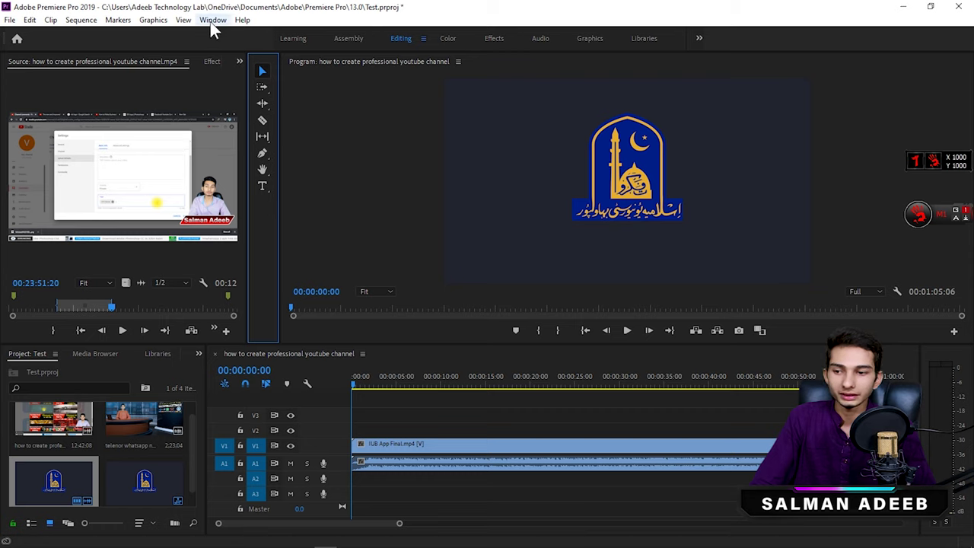
pyautogui.click(455, 423)
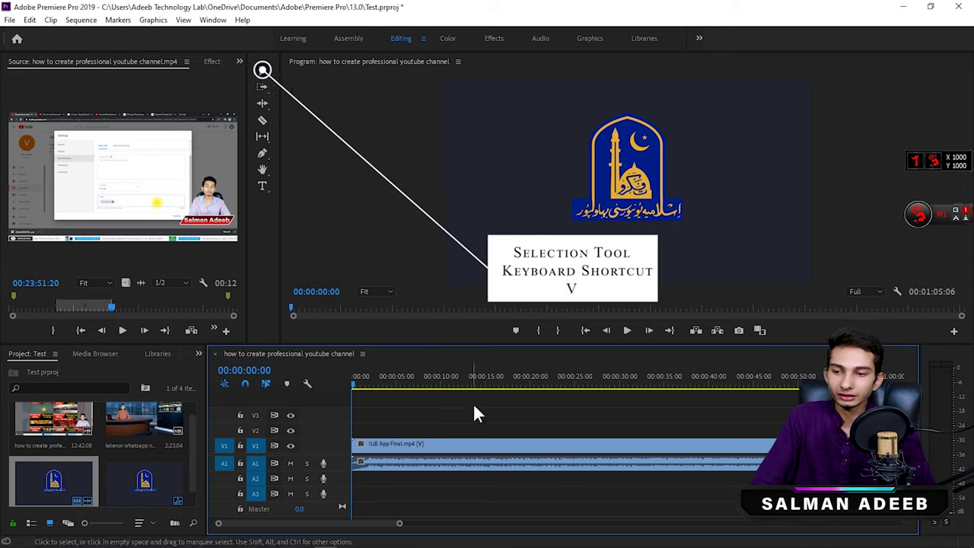
# - Trim the end of the IUB App Final clip and its start, leaving an opening gap
pyautogui.moveTo(399, 523); pyautogui.dragTo(465, 523)
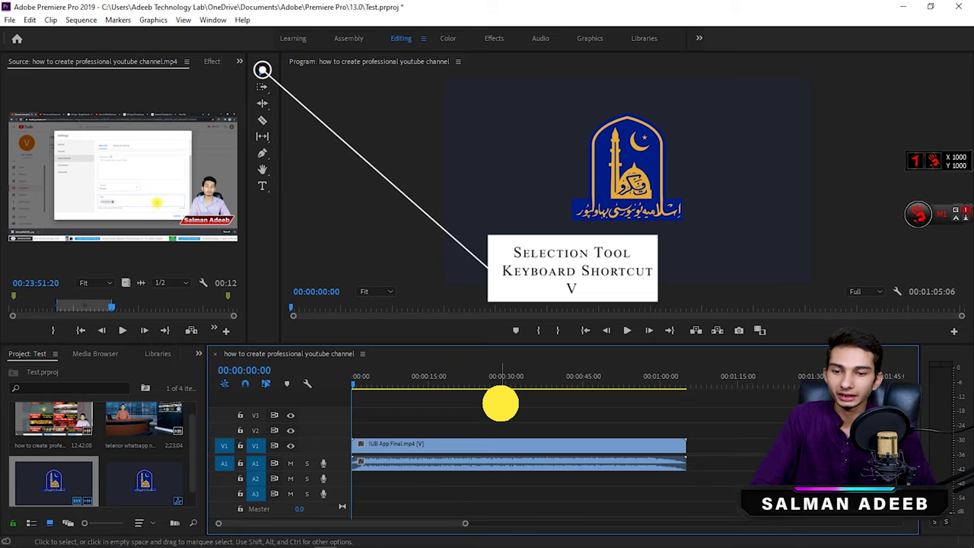
pyautogui.click(646, 446)
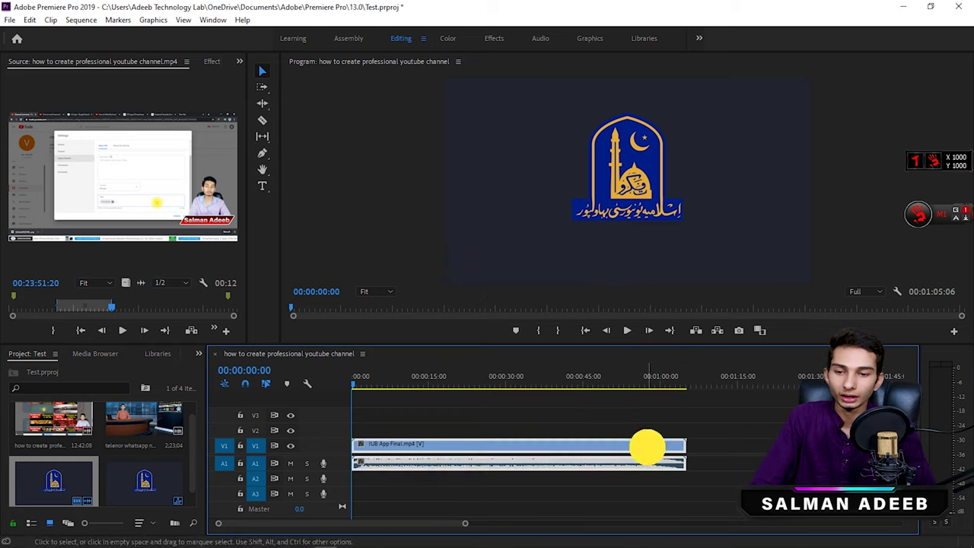
pyautogui.moveTo(682, 442); pyautogui.dragTo(593, 446)
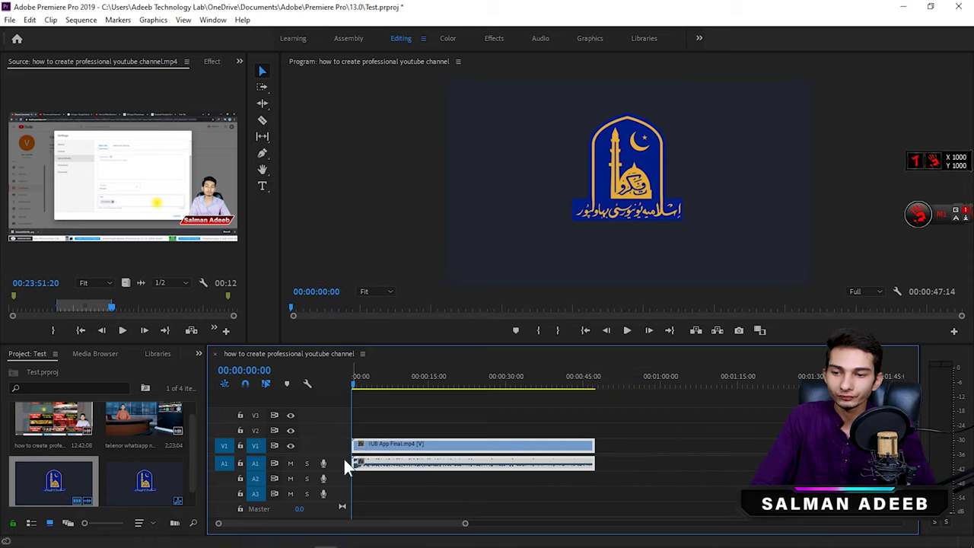
pyautogui.moveTo(354, 446); pyautogui.dragTo(415, 446)
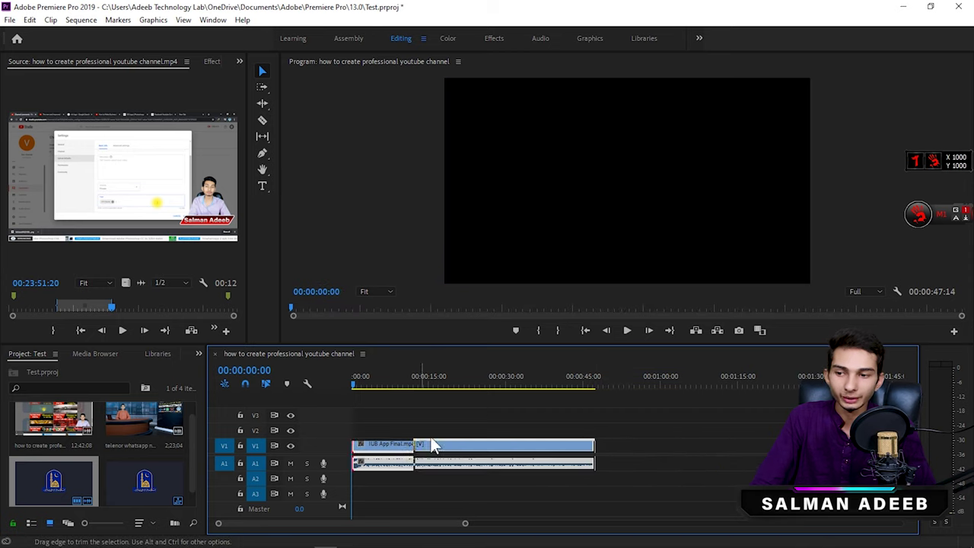
# - Move the clip later, nudge it back, and extend its end so the sequence runs 00:01:29:03
pyautogui.click(480, 412)
pyautogui.click(486, 446)
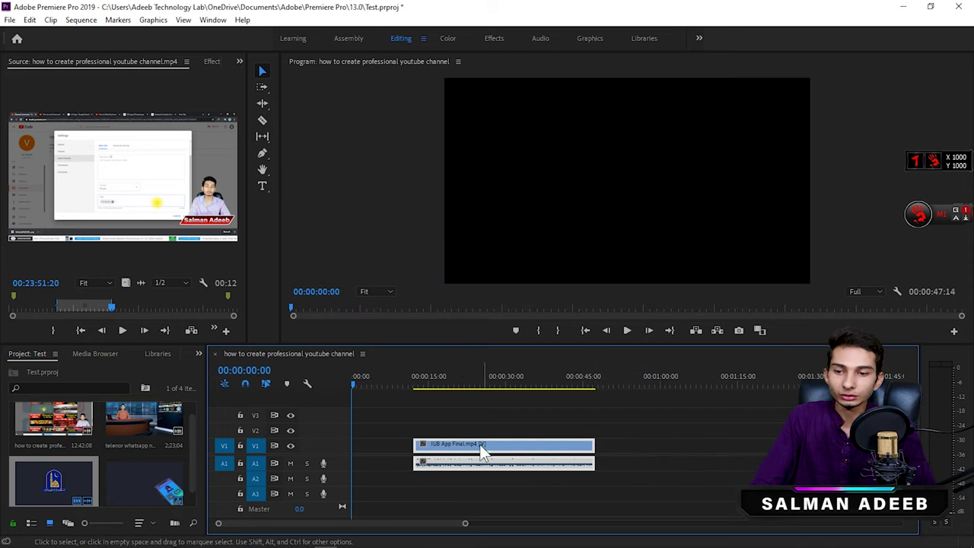
pyautogui.moveTo(470, 447)
pyautogui.mouseDown()
pyautogui.moveTo(725, 448)
pyautogui.moveTo(598, 418)
pyautogui.moveTo(597, 445)
pyautogui.mouseUp()
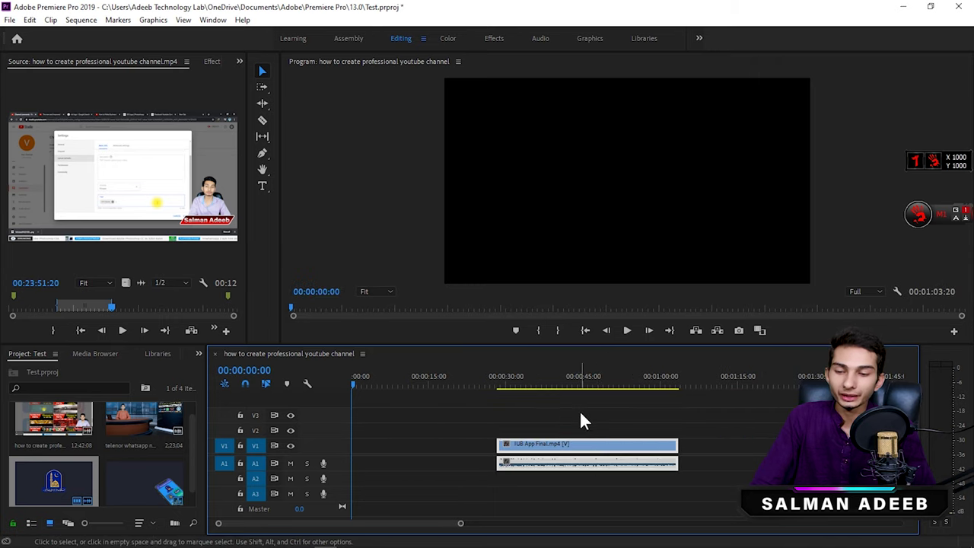
pyautogui.click(586, 443)
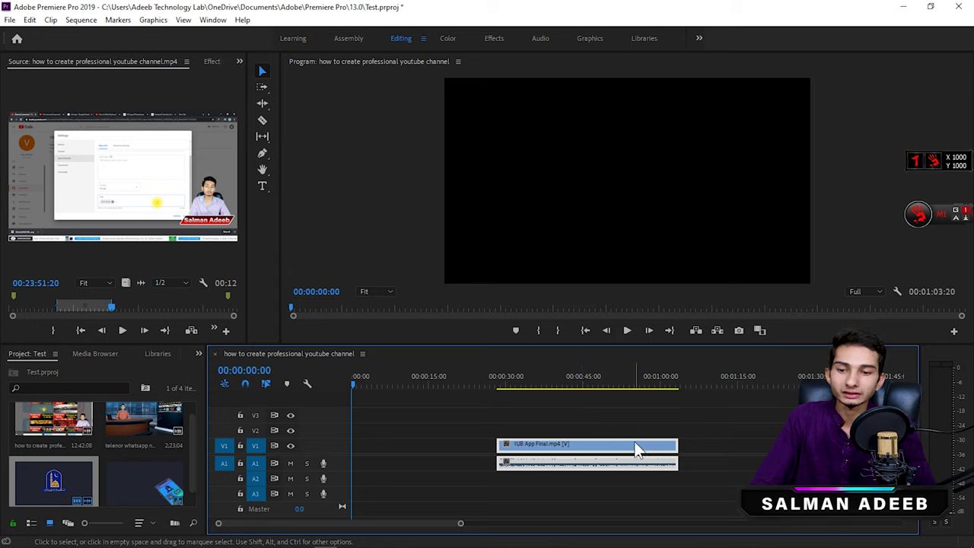
pyautogui.moveTo(594, 449); pyautogui.dragTo(511, 450)
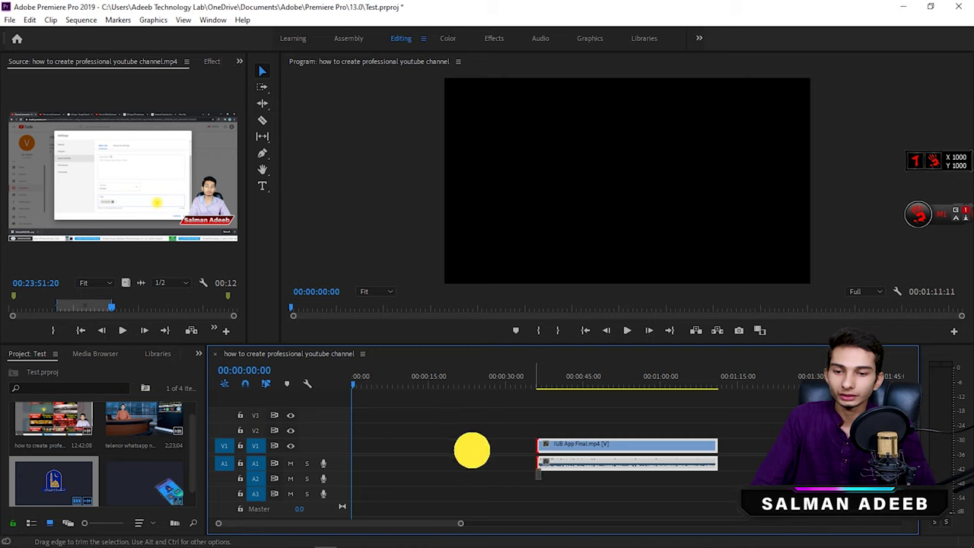
pyautogui.click(471, 450)
pyautogui.moveTo(715, 449); pyautogui.dragTo(800, 449)
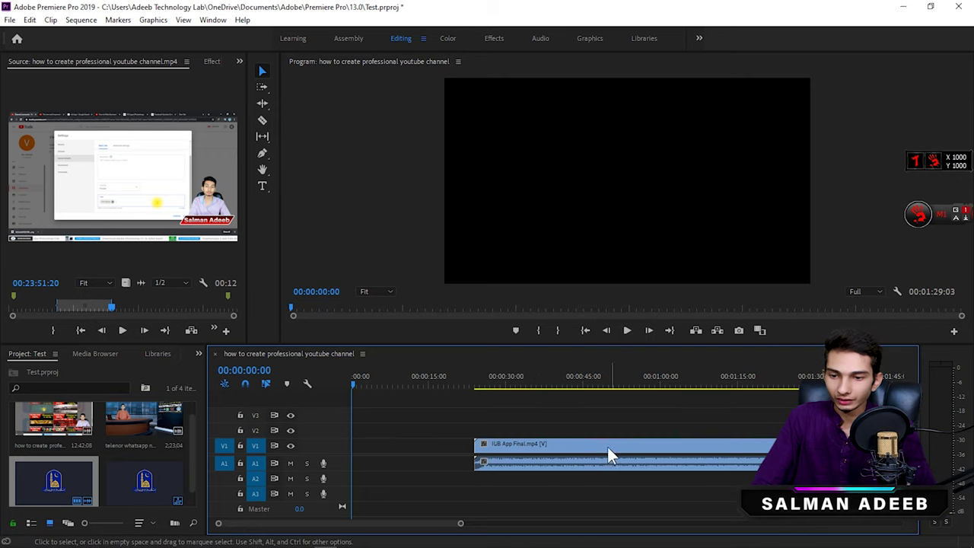
# - Razor-cut the IUB App Final clip at three points along the timeline
pyautogui.press('c')
pyautogui.click(543, 450)
pyautogui.click(634, 450)
pyautogui.click(735, 450)
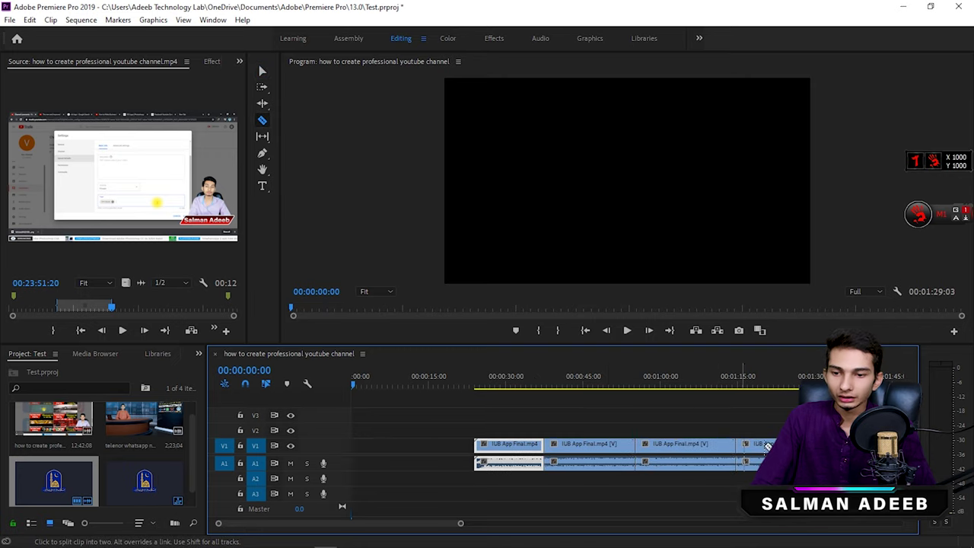
# - Drag the first clip piece earlier to leave a gap after it
pyautogui.press('v')
pyautogui.click(751, 420)
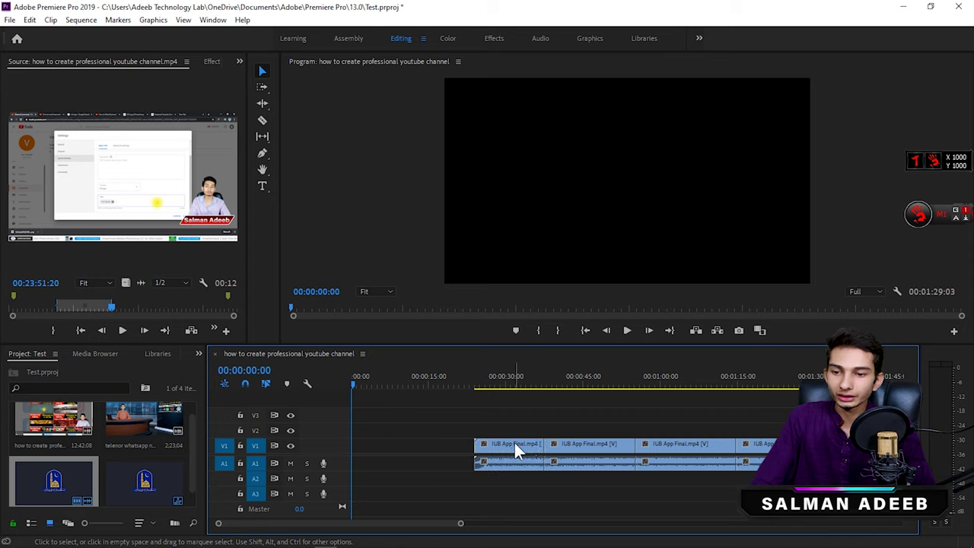
pyautogui.click(515, 444)
pyautogui.moveTo(514, 445); pyautogui.dragTo(424, 437)
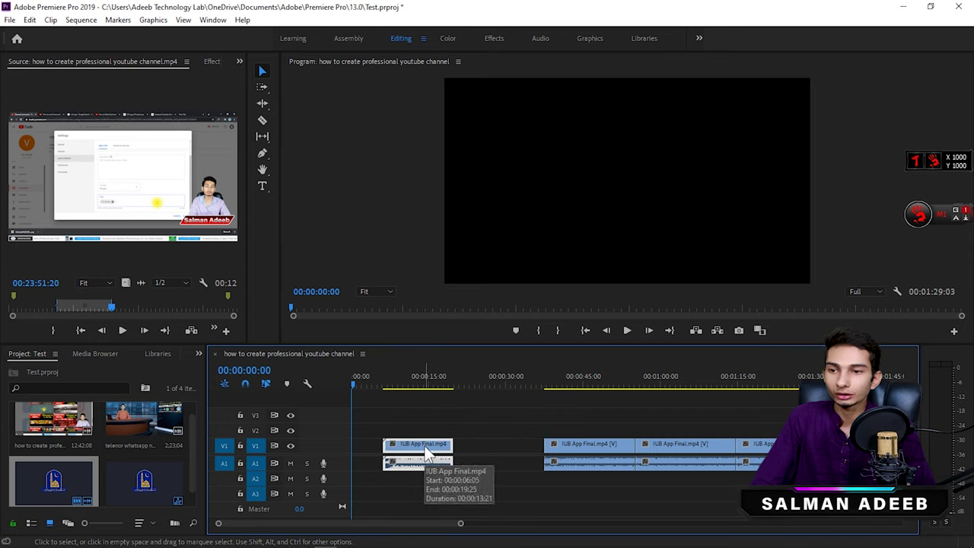
# - Unlink the piece's video from its audio, try moving it to V3, then undo
pyautogui.rightClick(424, 445)
pyautogui.click(460, 222)
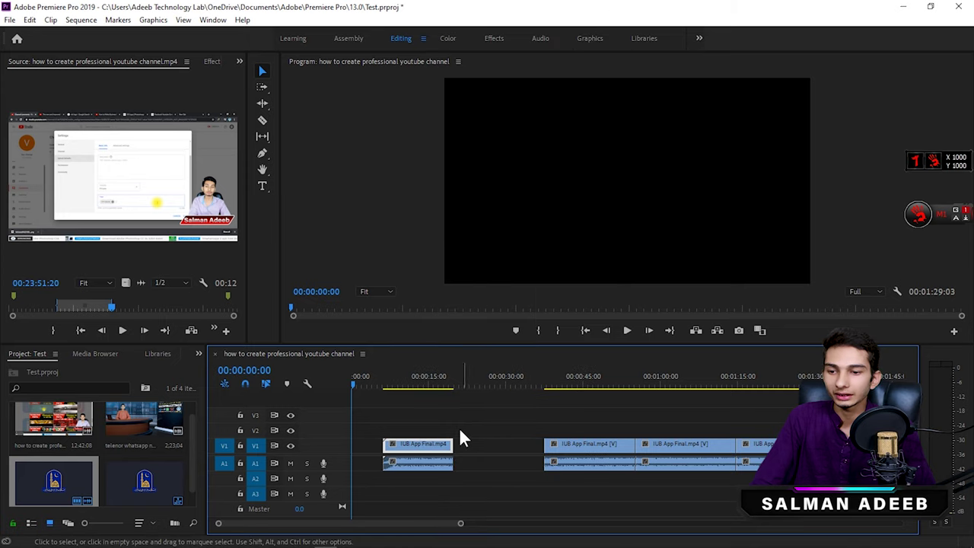
pyautogui.click(423, 454)
pyautogui.doubleClick(422, 447)
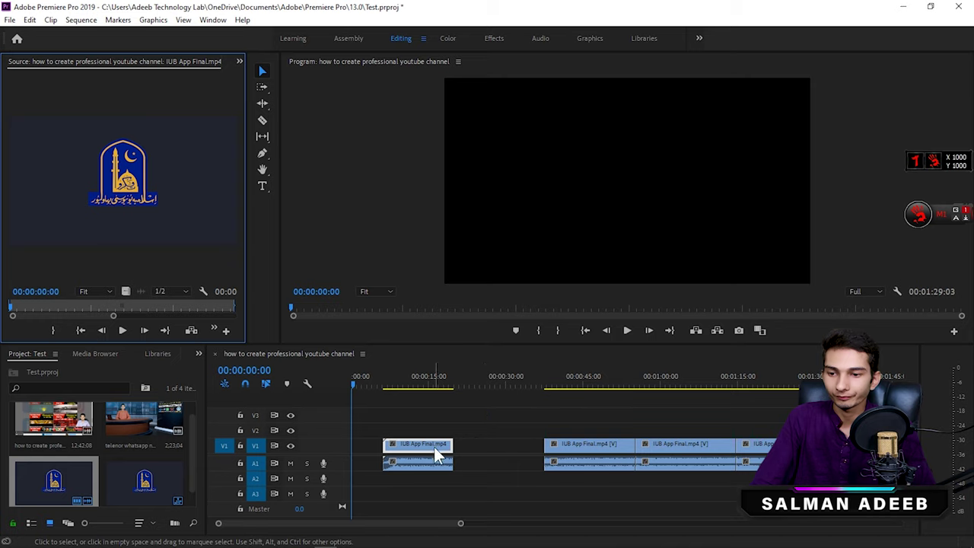
pyautogui.moveTo(426, 446); pyautogui.dragTo(459, 415)
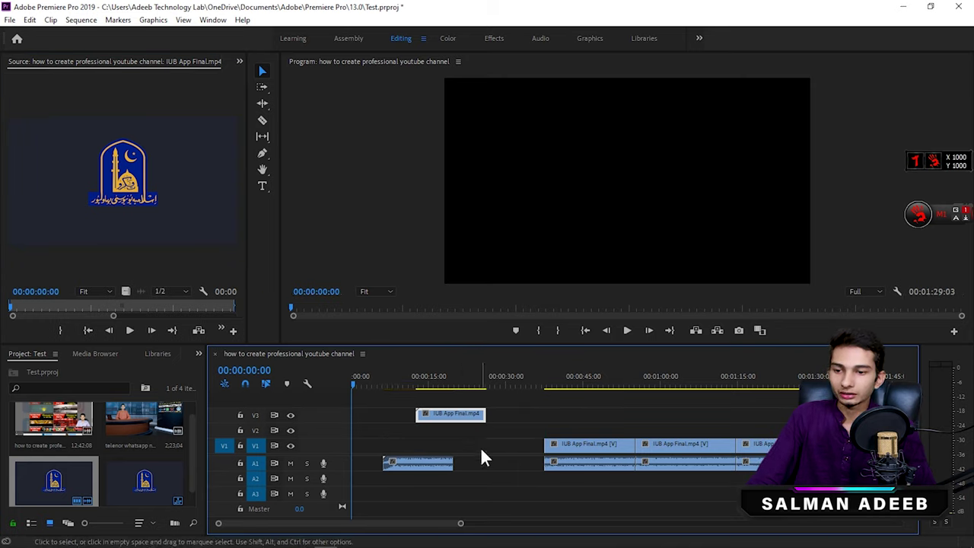
pyautogui.hotkey('ctrl', 'z')
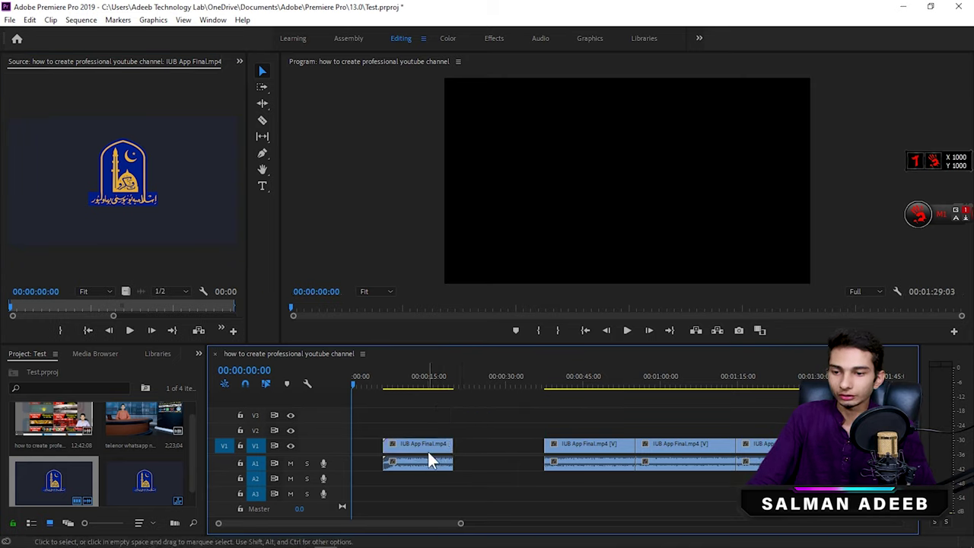
# - Shift the following pieces earlier so gaps separate all the pieces
pyautogui.click(422, 447)
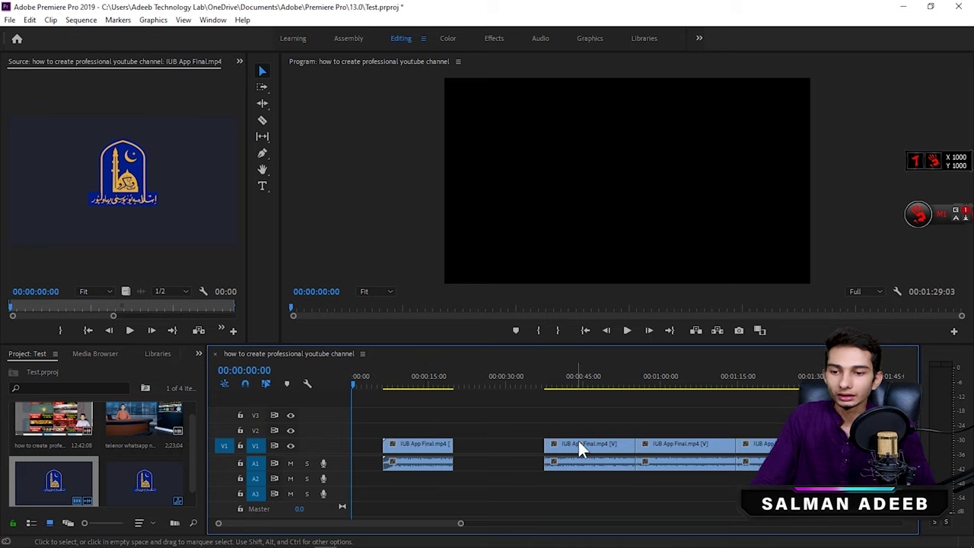
pyautogui.moveTo(618, 447)
pyautogui.mouseDown()
pyautogui.moveTo(553, 447)
pyautogui.moveTo(568, 447)
pyautogui.mouseUp()
pyautogui.moveTo(652, 446); pyautogui.dragTo(649, 451)
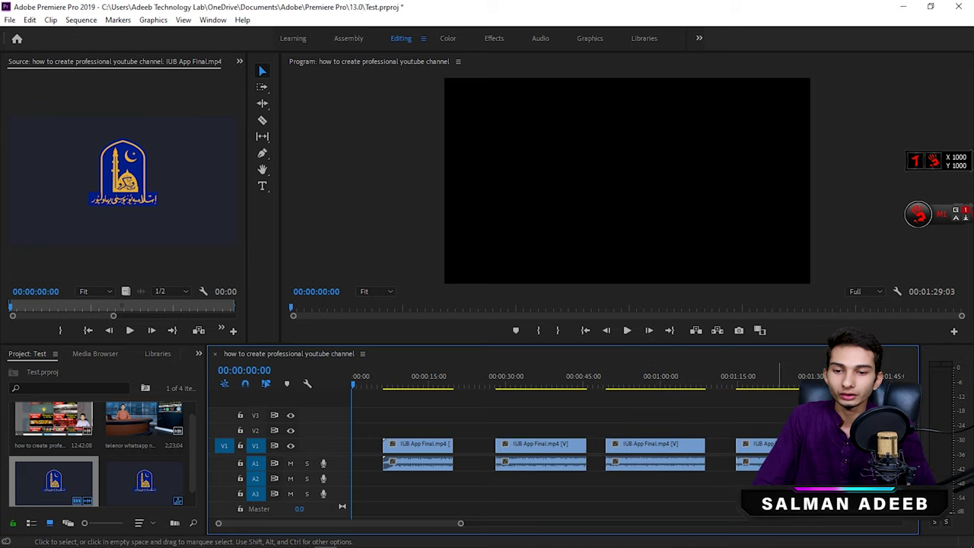
pyautogui.moveTo(784, 417); pyautogui.dragTo(472, 449)
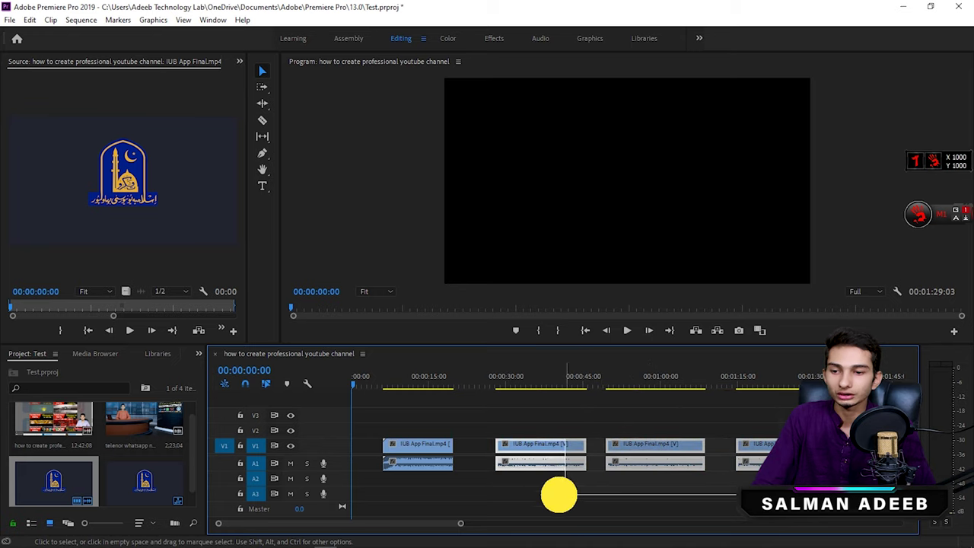
pyautogui.click(423, 440)
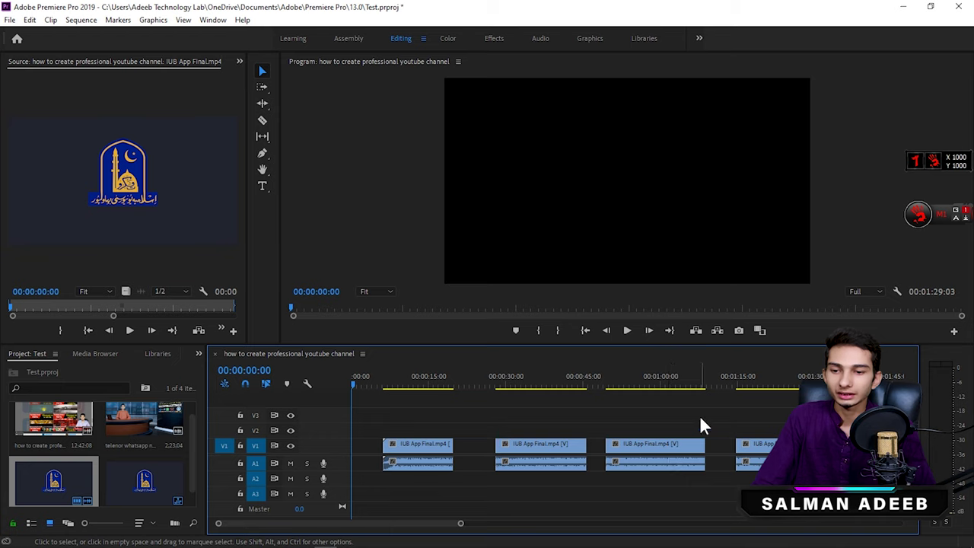
# - Scale and rotate the User Guidelines frame at 00:00:35:00, then undo back to upright full size
pyautogui.click(532, 380)
pyautogui.click(556, 443)
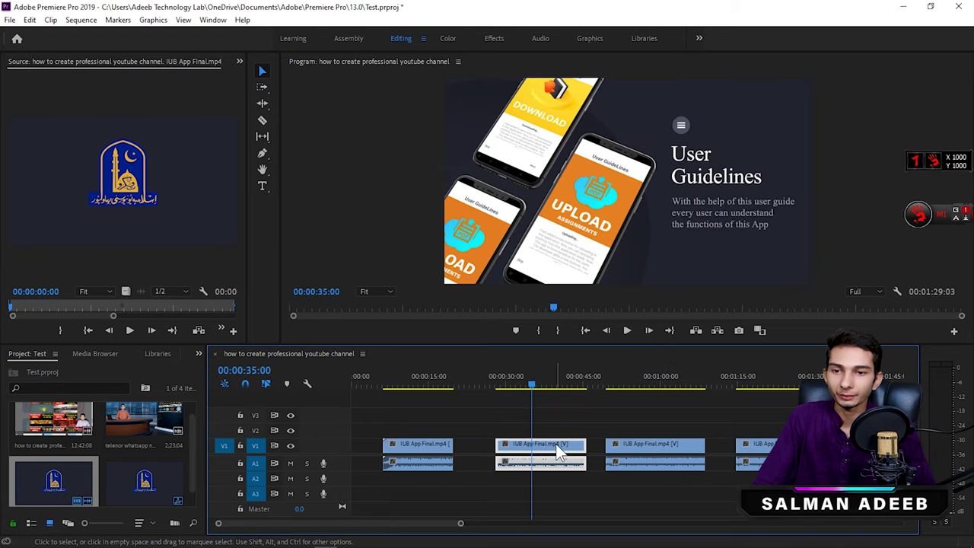
pyautogui.click(652, 162)
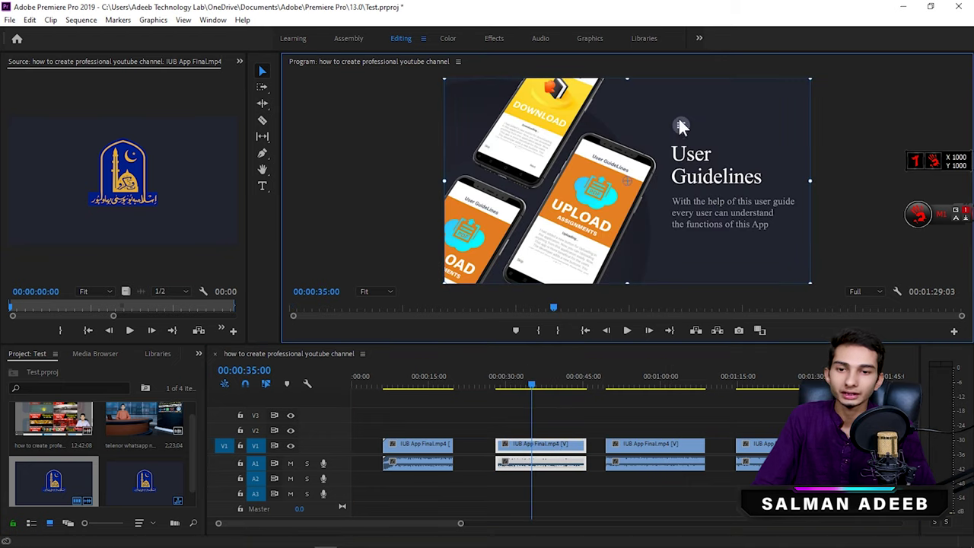
pyautogui.moveTo(810, 180); pyautogui.dragTo(750, 181)
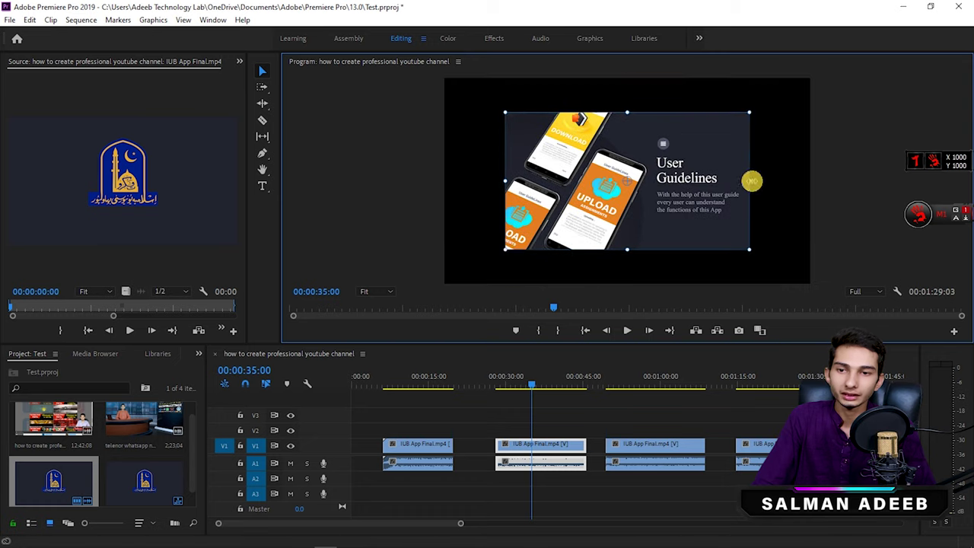
pyautogui.moveTo(617, 86); pyautogui.dragTo(780, 200)
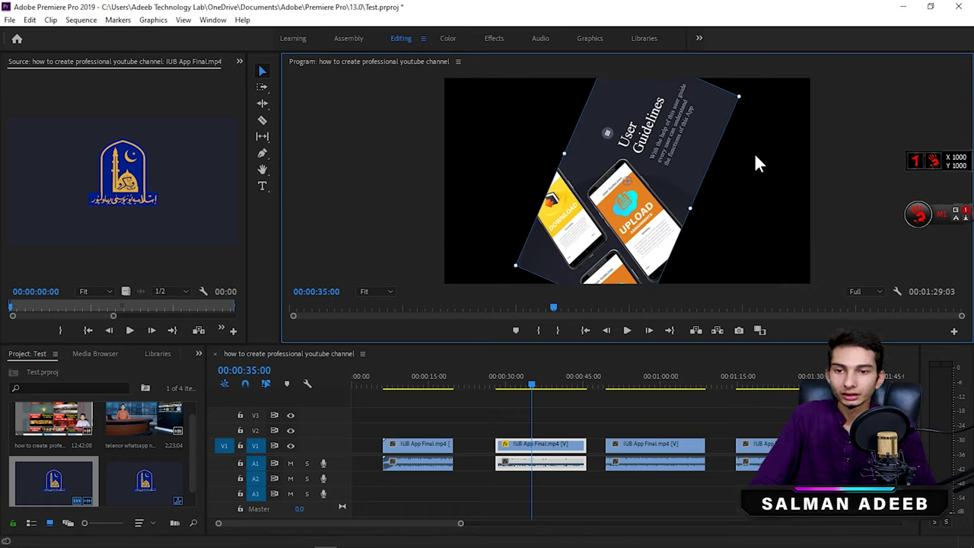
pyautogui.hotkey('ctrl', 'z')
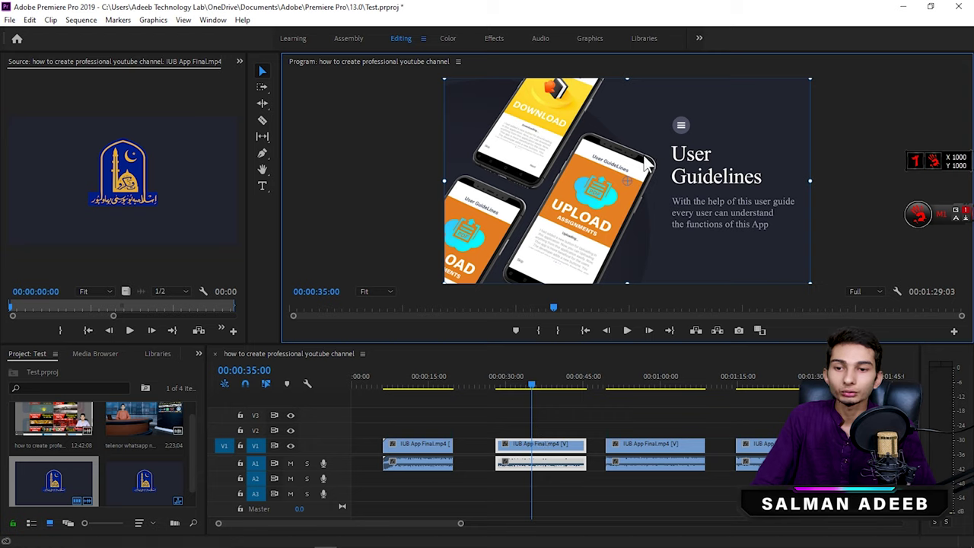
pyautogui.click(516, 393)
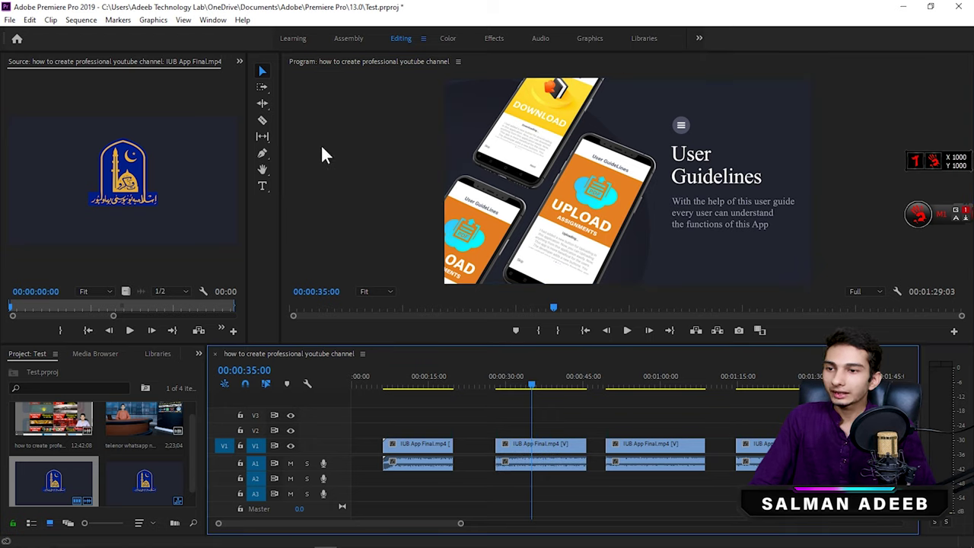
# - Dock the Tools panel beside the Timeline and drag the divider left to widen the Timeline
pyautogui.moveTo(266, 58); pyautogui.dragTo(211, 372)
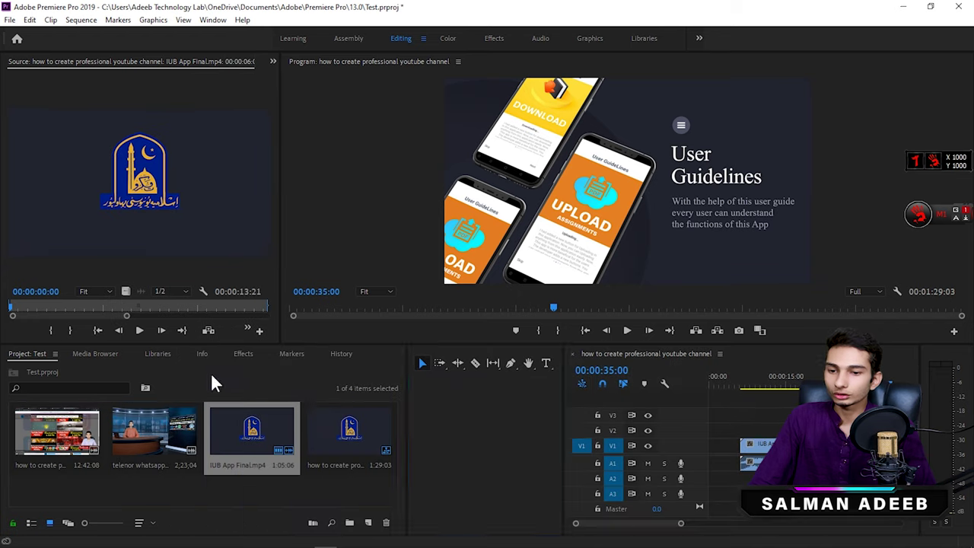
pyautogui.moveTo(565, 408); pyautogui.dragTo(242, 414)
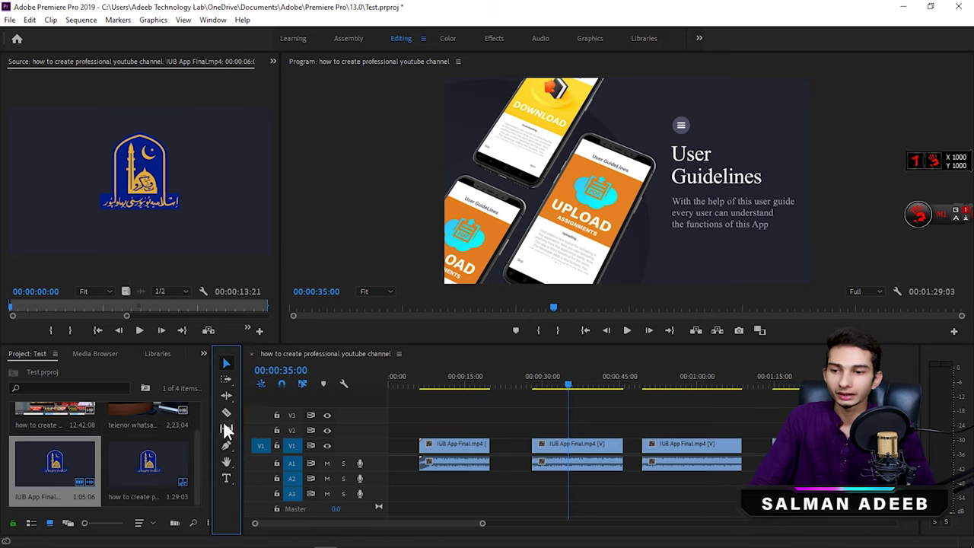
pyautogui.click(439, 408)
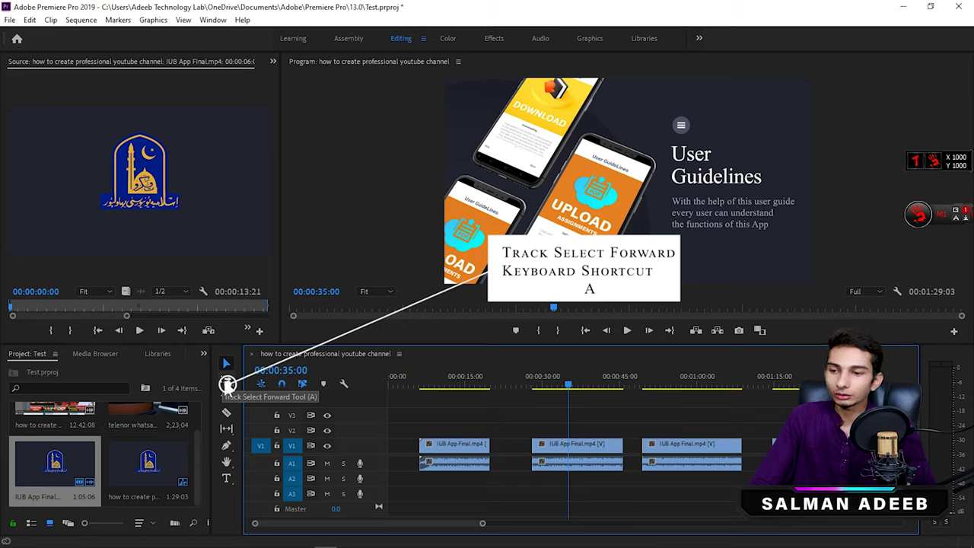
# - Use Track Select Forward to select the middle clip and all later clips
pyautogui.click(226, 385)
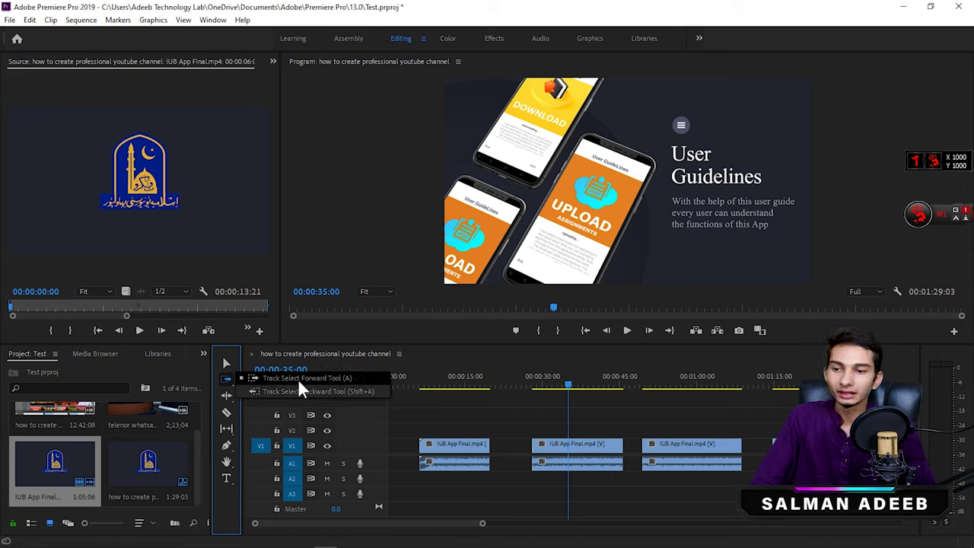
pyautogui.click(298, 378)
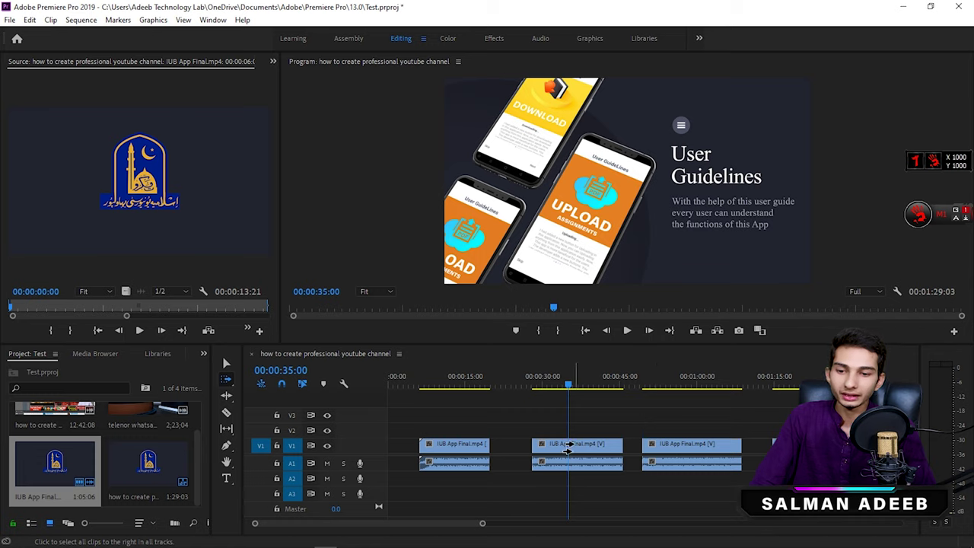
pyautogui.click(611, 448)
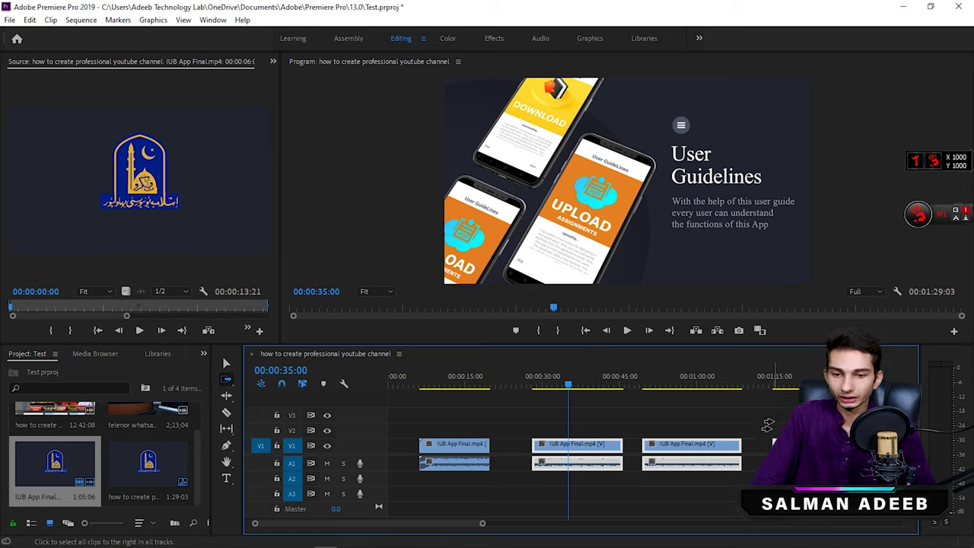
pyautogui.moveTo(768, 425); pyautogui.dragTo(768, 422)
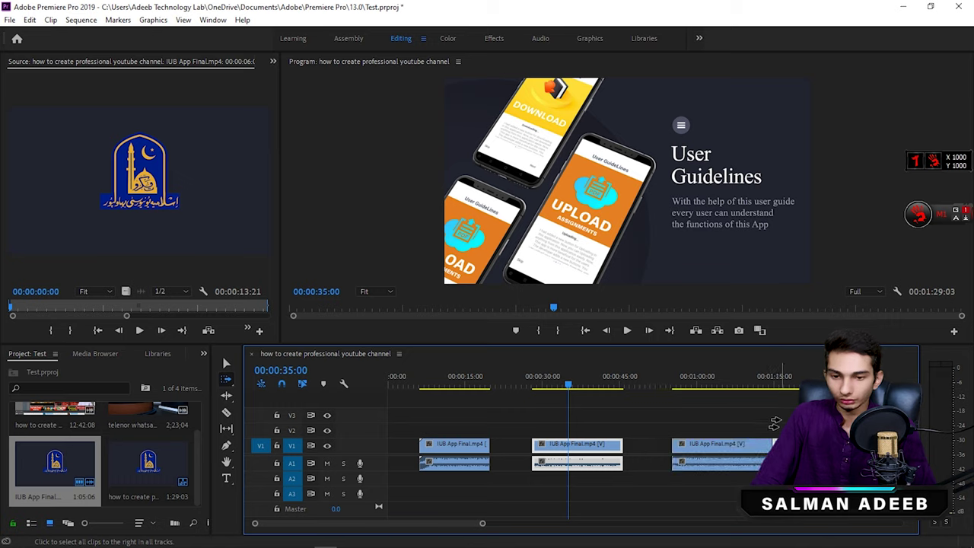
# - Move the third clip up to V3 and another clip onto a new V4 track
pyautogui.press('v')
pyautogui.moveTo(737, 455); pyautogui.dragTo(706, 418)
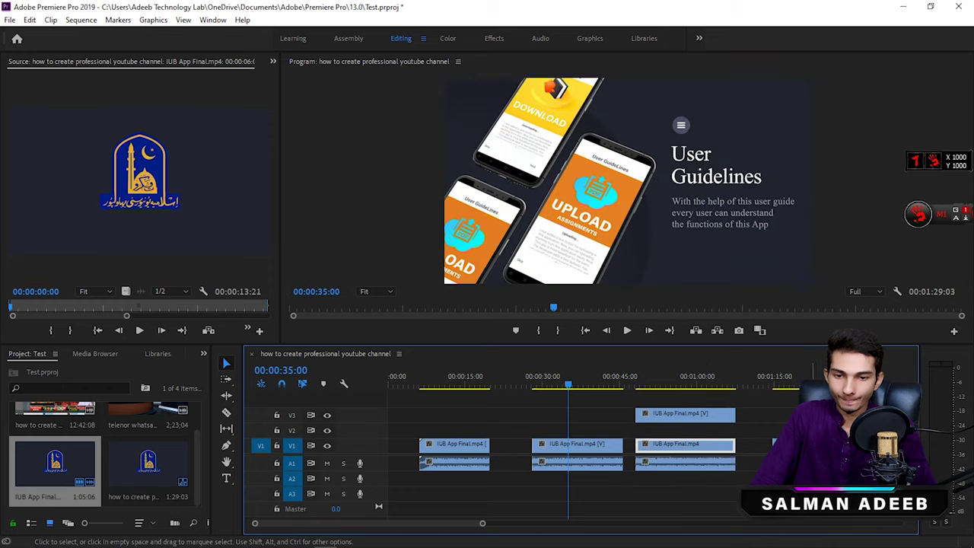
pyautogui.moveTo(783, 430); pyautogui.dragTo(784, 398)
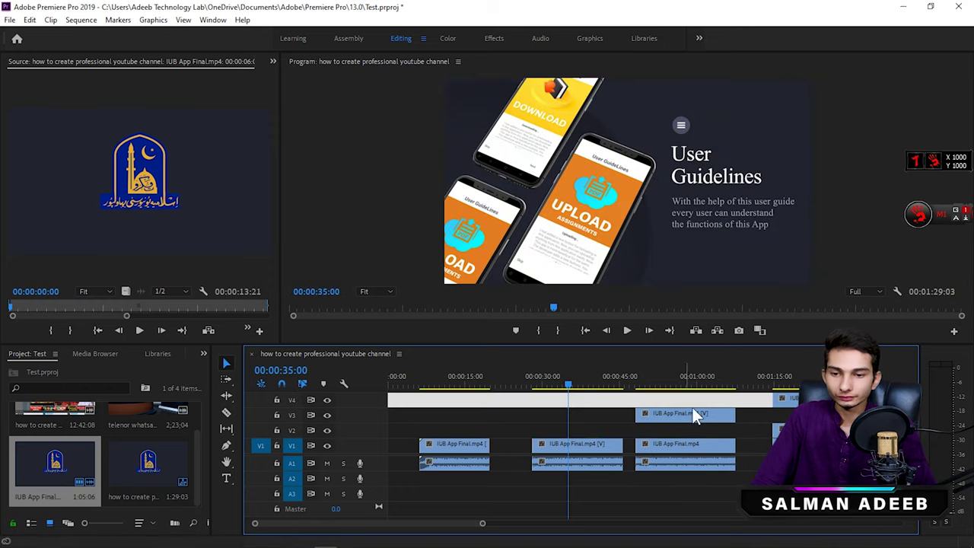
# - Select the V3 clip and gap, then reselect all clips from the middle onward
pyautogui.click(697, 417)
pyautogui.click(605, 401)
pyautogui.click(594, 414)
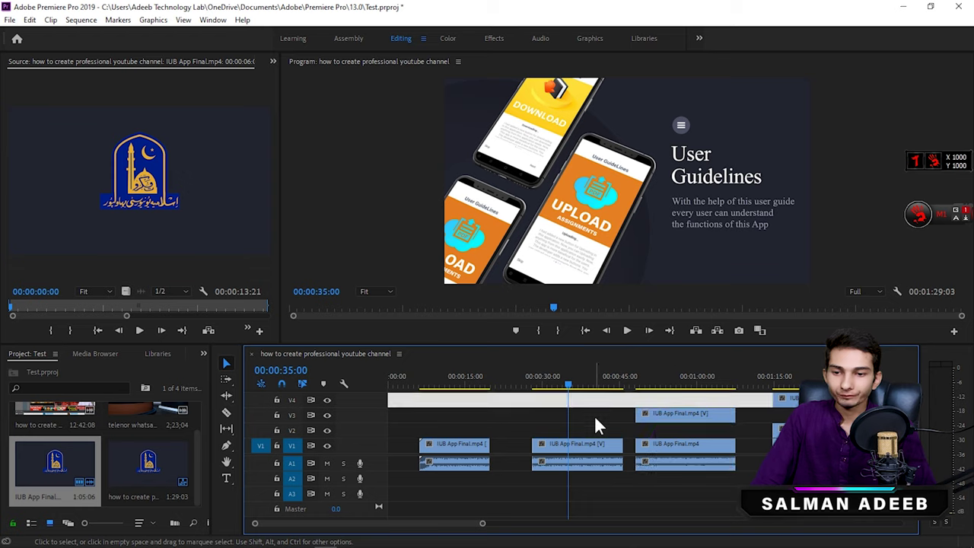
pyautogui.click(226, 380)
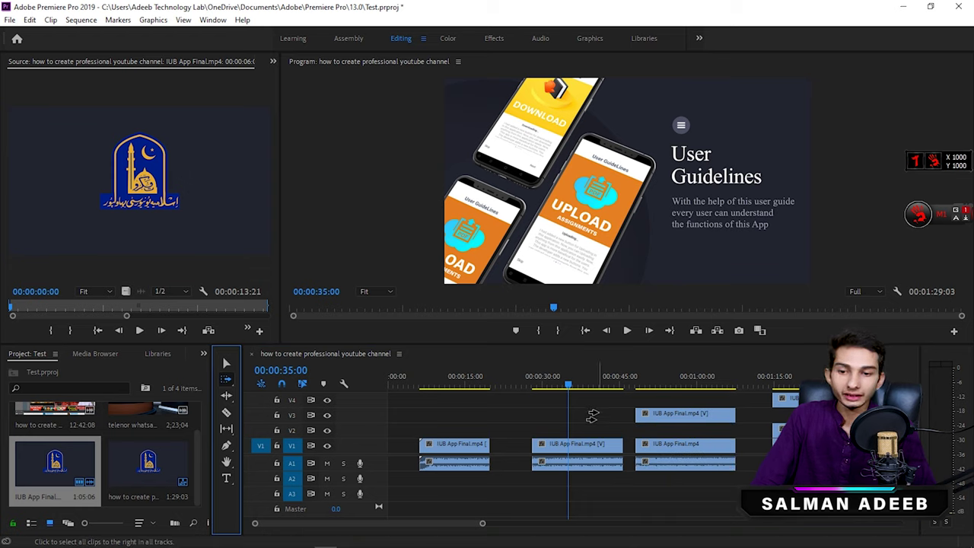
pyautogui.click(597, 415)
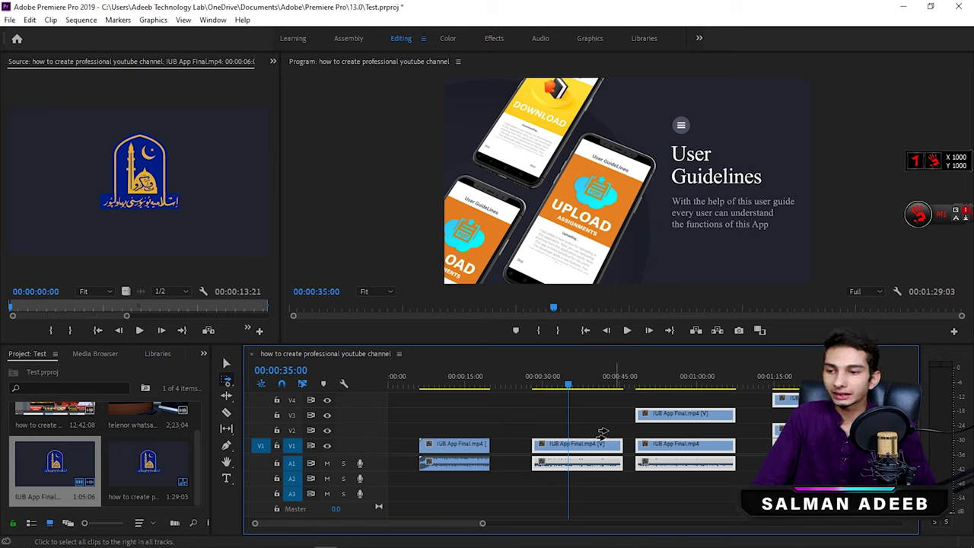
pyautogui.click(227, 382)
pyautogui.click(289, 398)
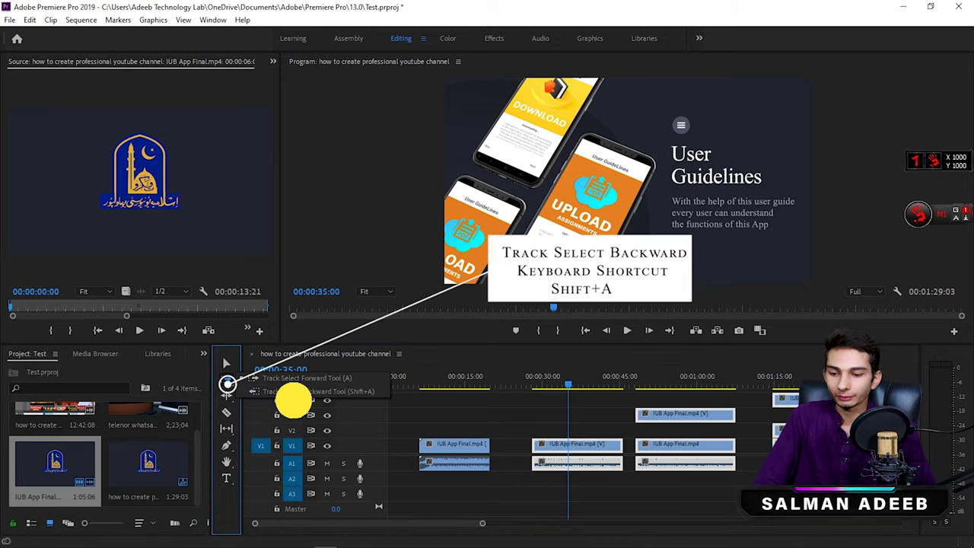
pyautogui.click(598, 415)
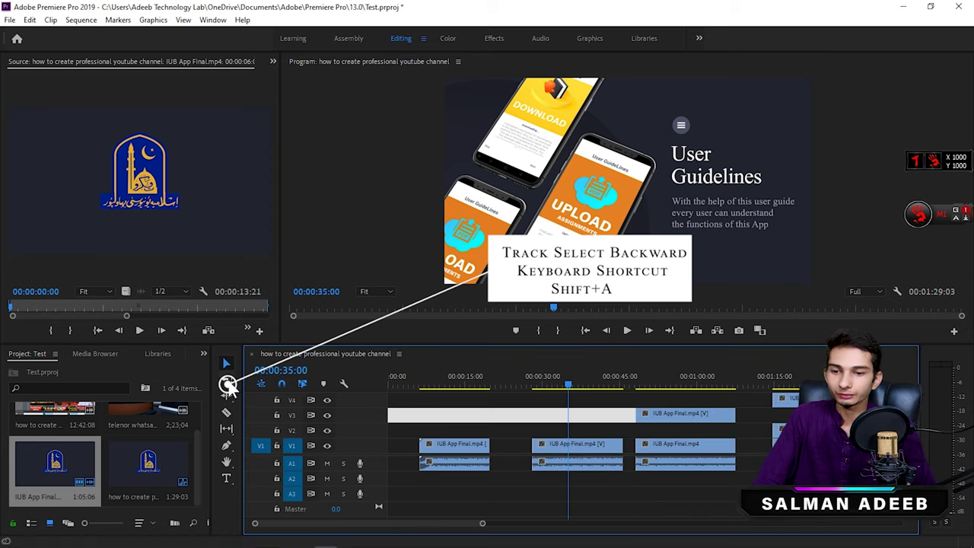
pyautogui.click(226, 379)
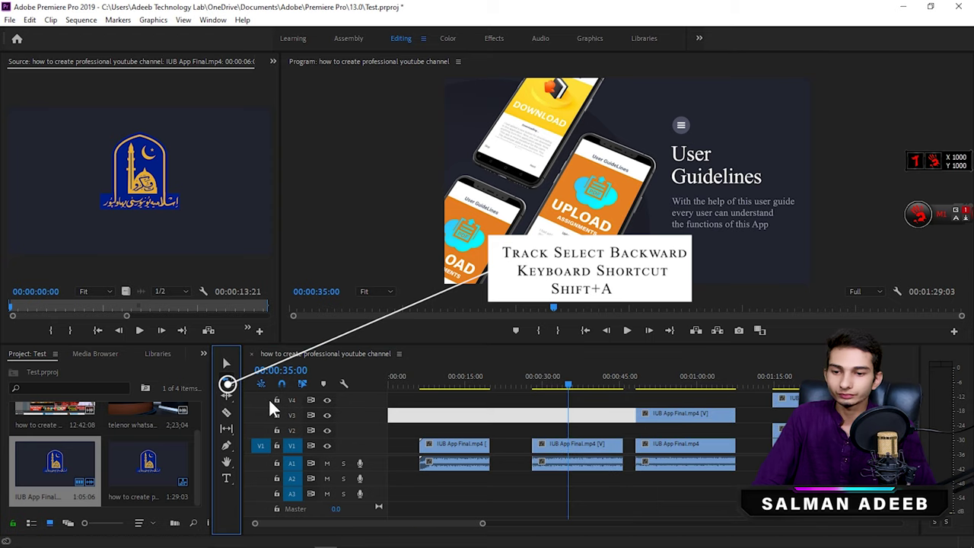
pyautogui.click(226, 363)
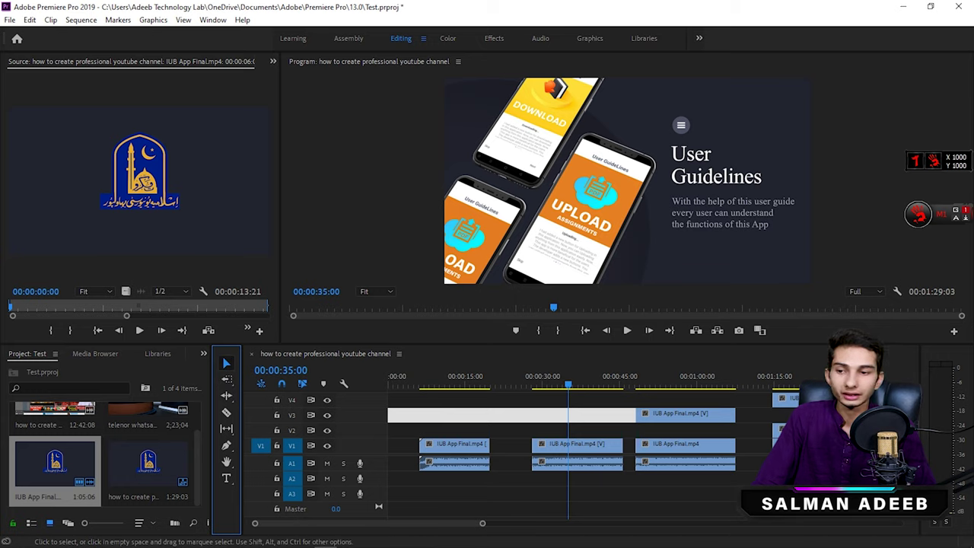
pyautogui.click(698, 423)
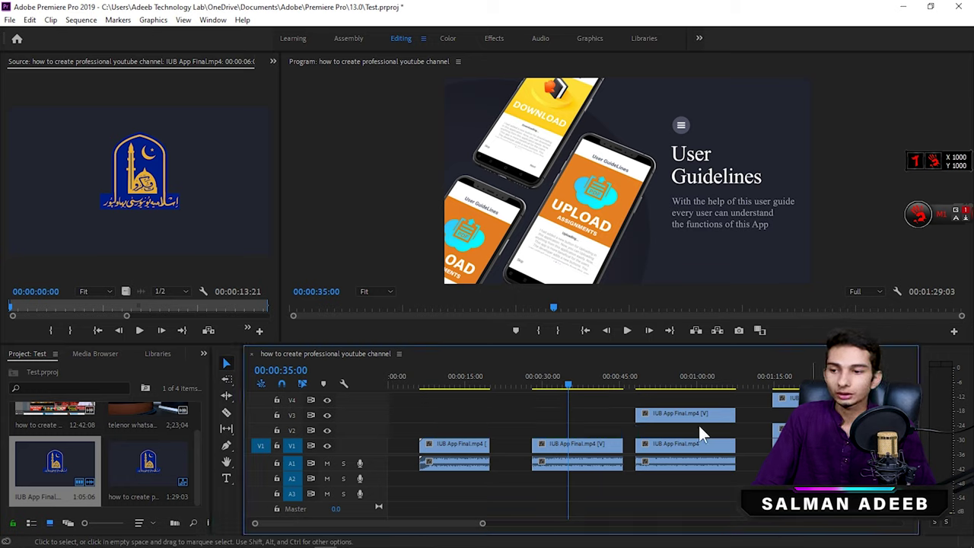
pyautogui.click(227, 380)
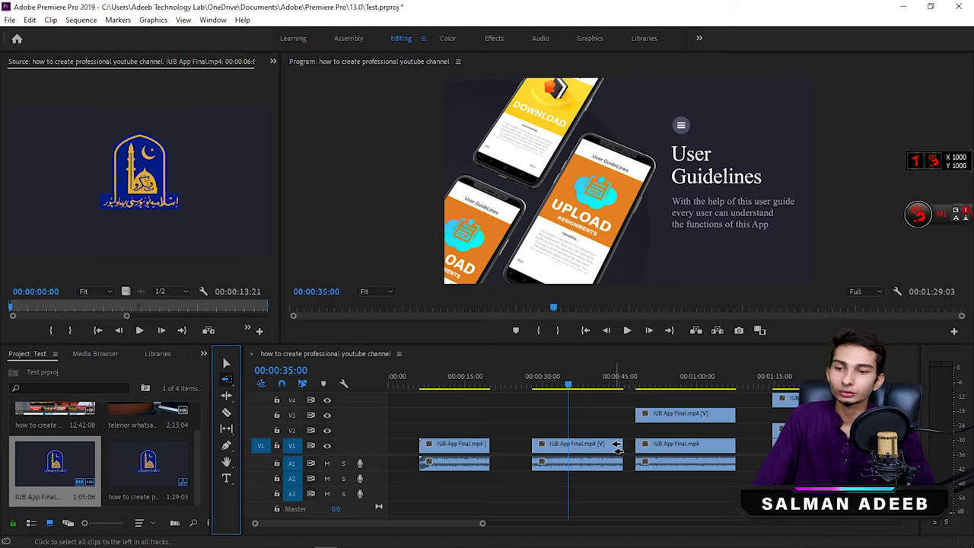
pyautogui.click(587, 448)
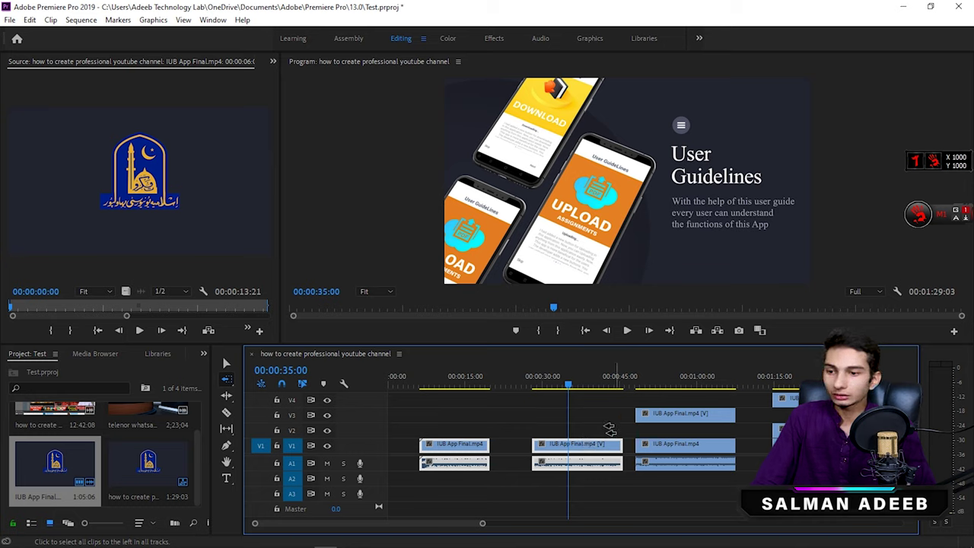
pyautogui.moveTo(226, 379); pyautogui.dragTo(267, 375)
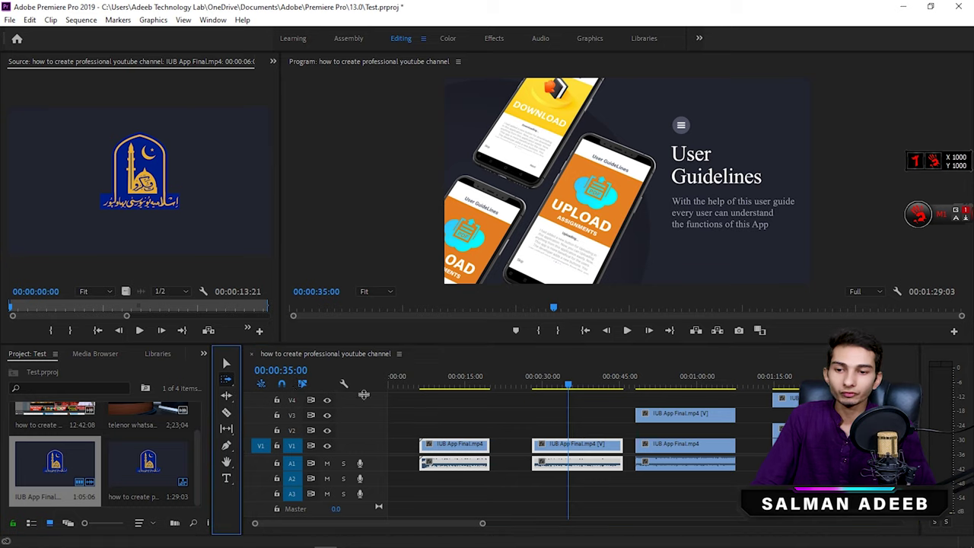
pyautogui.click(582, 416)
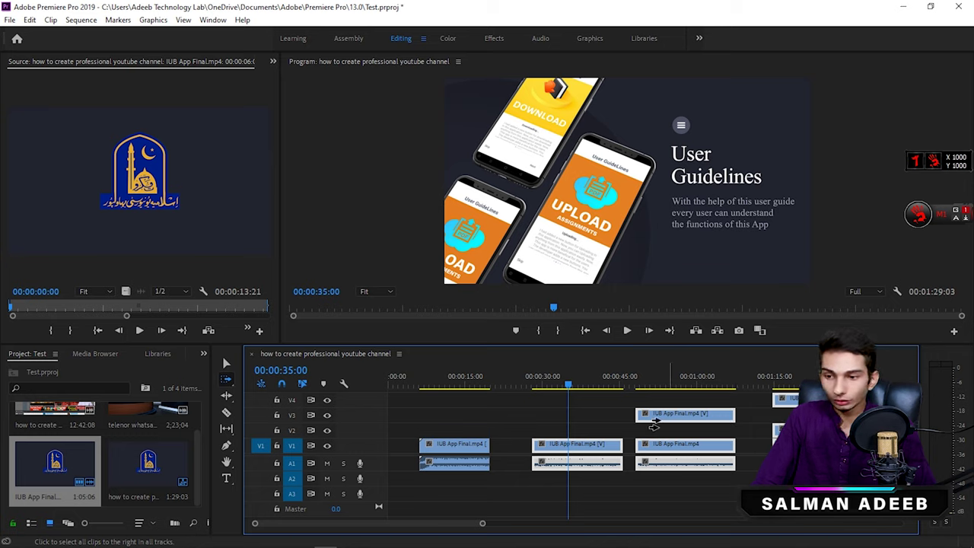
pyautogui.click(226, 363)
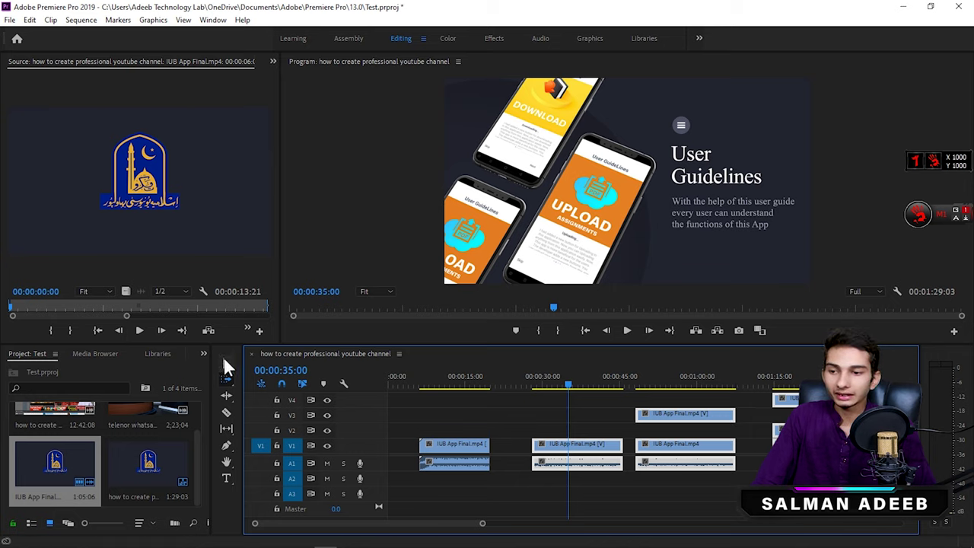
pyautogui.click(554, 417)
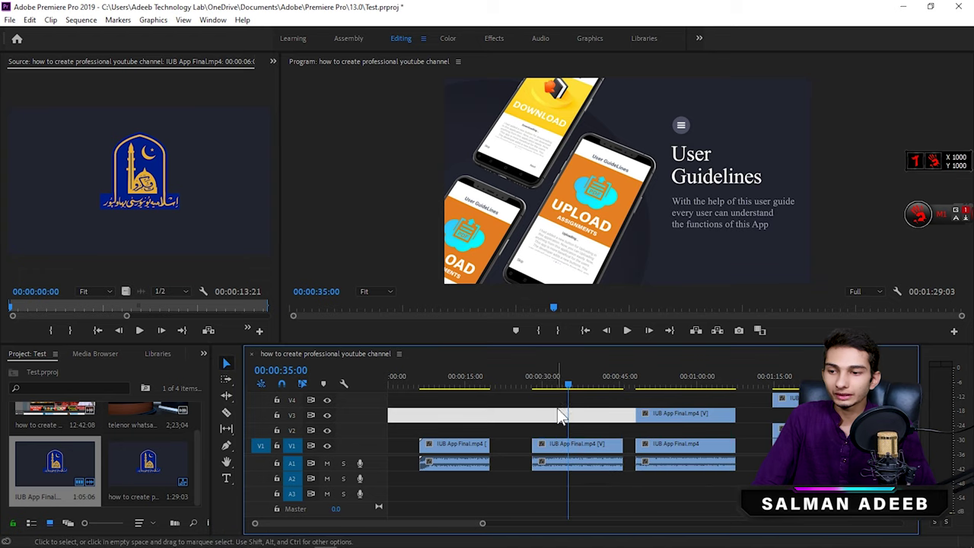
pyautogui.click(226, 379)
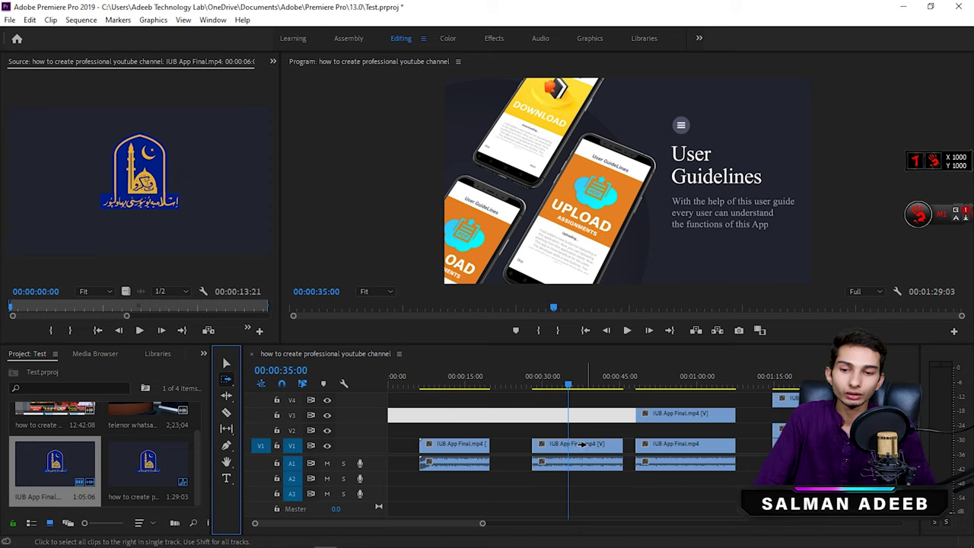
pyautogui.click(581, 444)
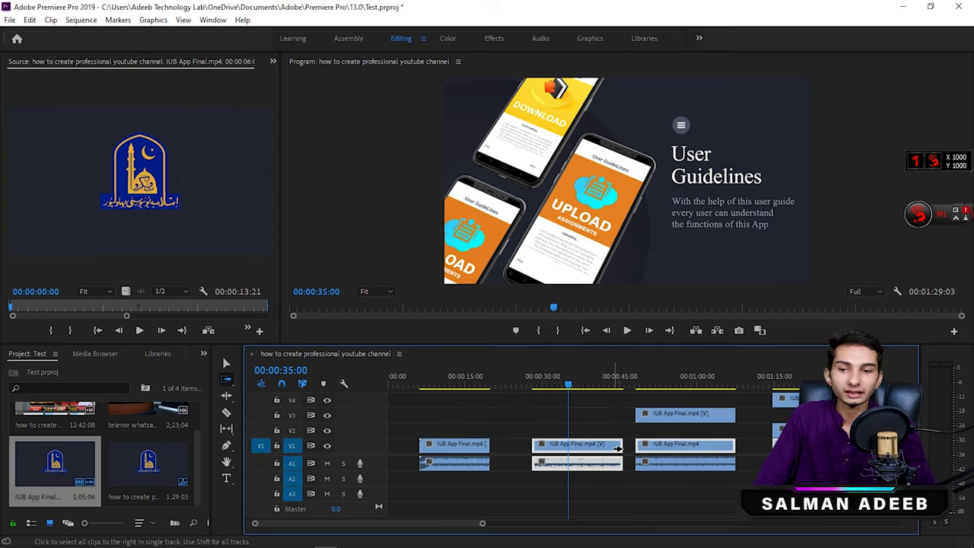
pyautogui.click(593, 416)
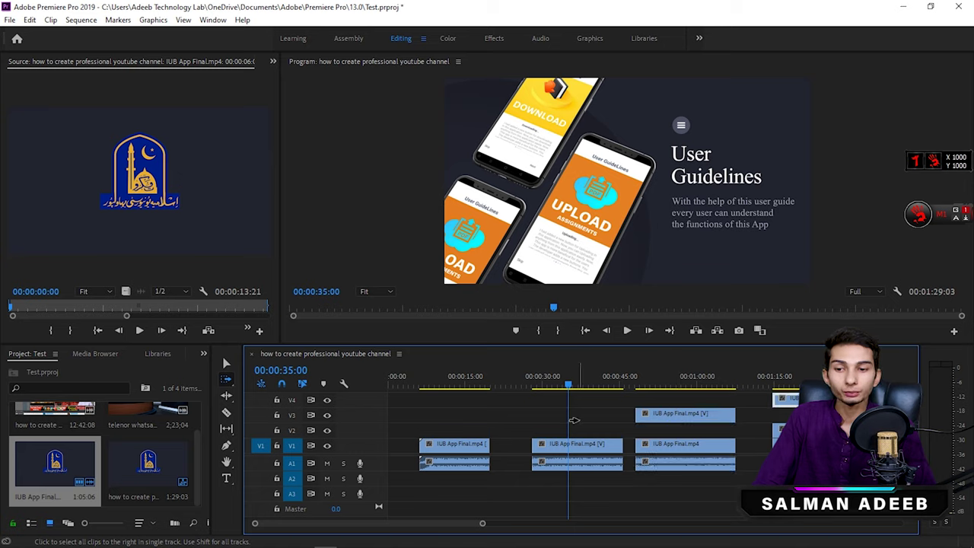
pyautogui.click(542, 444)
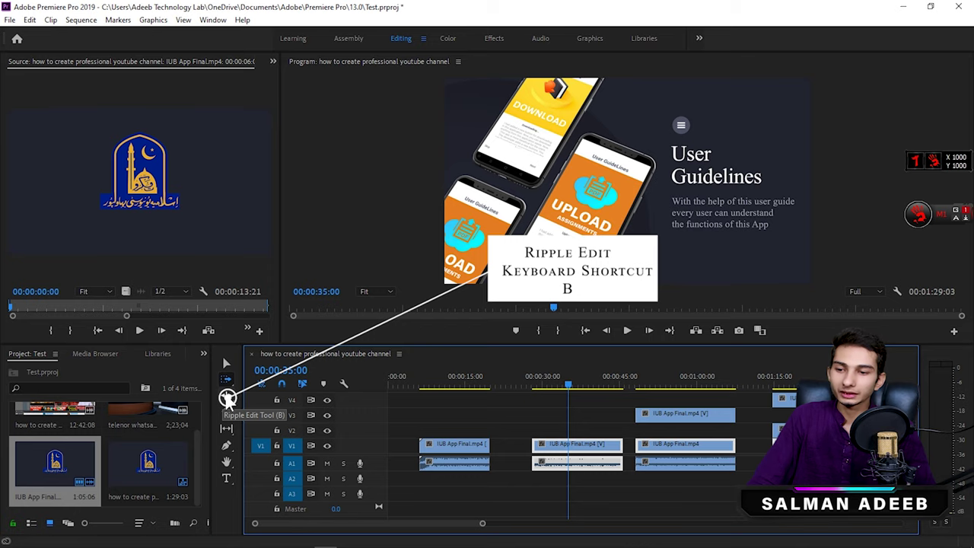
# - Ripple-trim the middle V1 clip's start about 5 seconds earlier, spanning 00:00:28:04 to 00:00:51:15
pyautogui.click(227, 397)
pyautogui.click(227, 397)
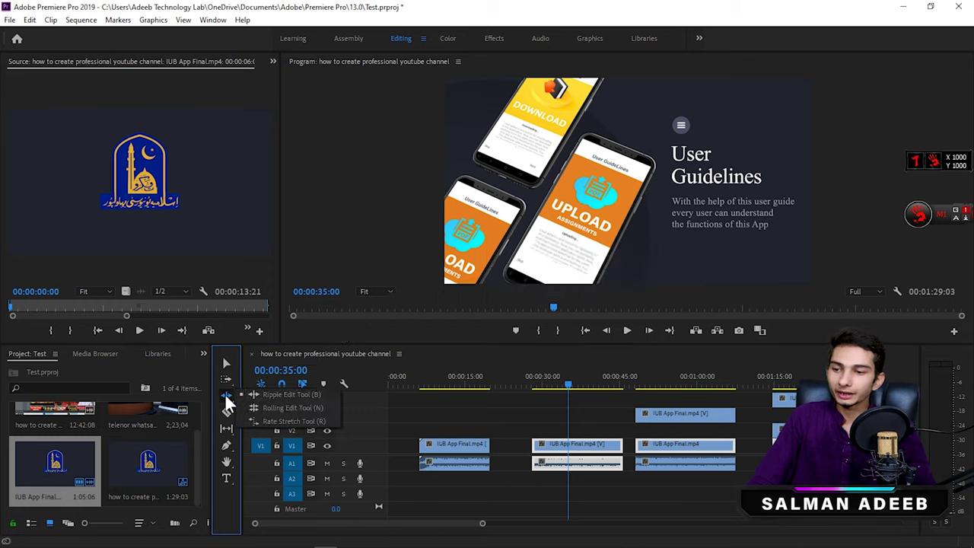
pyautogui.click(271, 394)
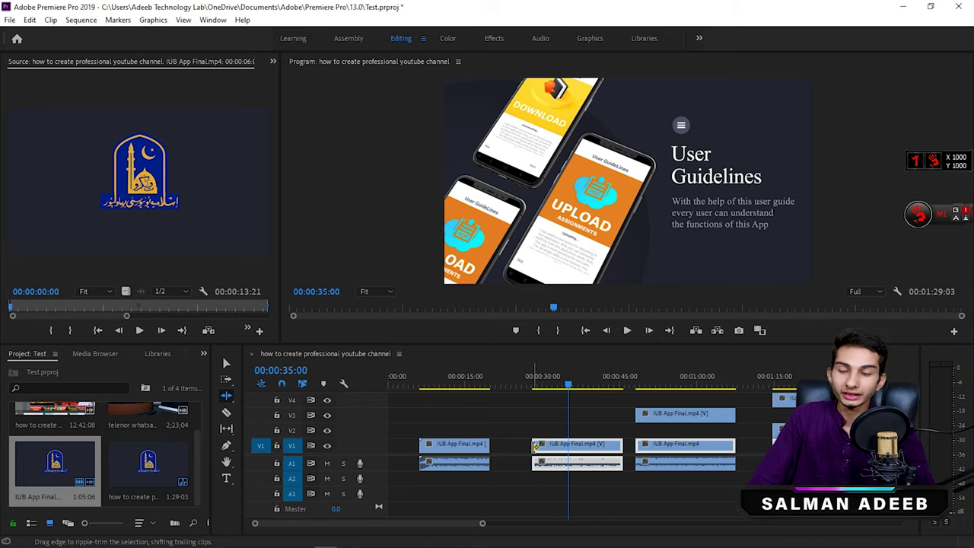
pyautogui.click(576, 443)
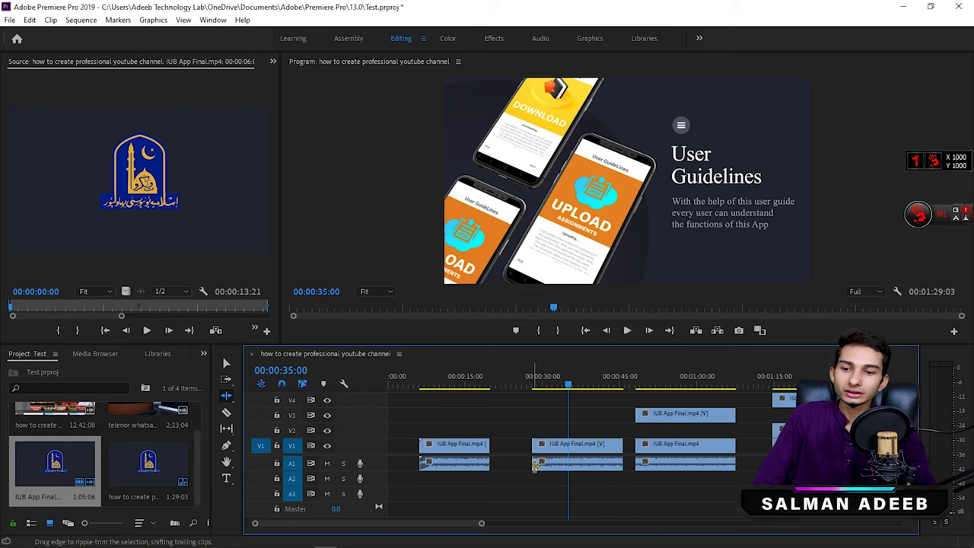
pyautogui.click(565, 446)
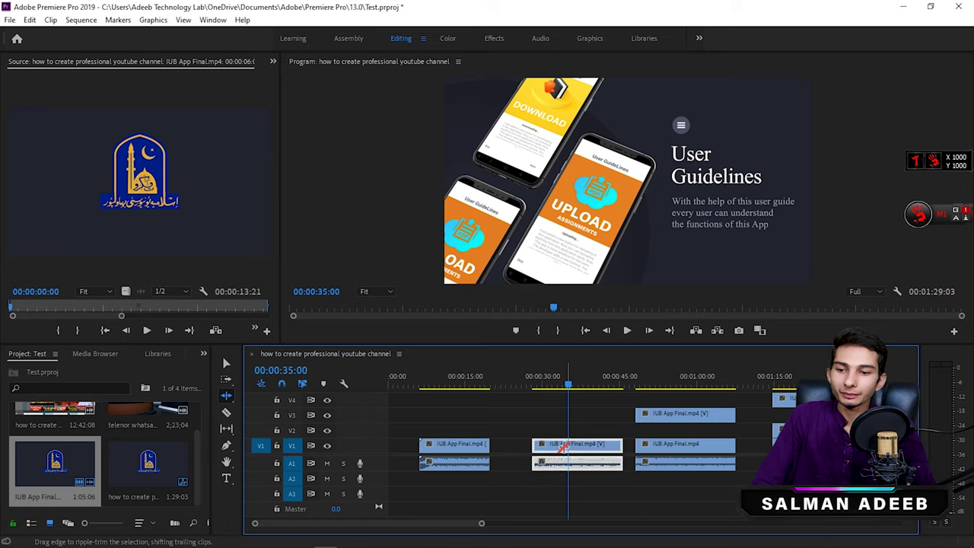
pyautogui.moveTo(538, 446); pyautogui.dragTo(506, 449)
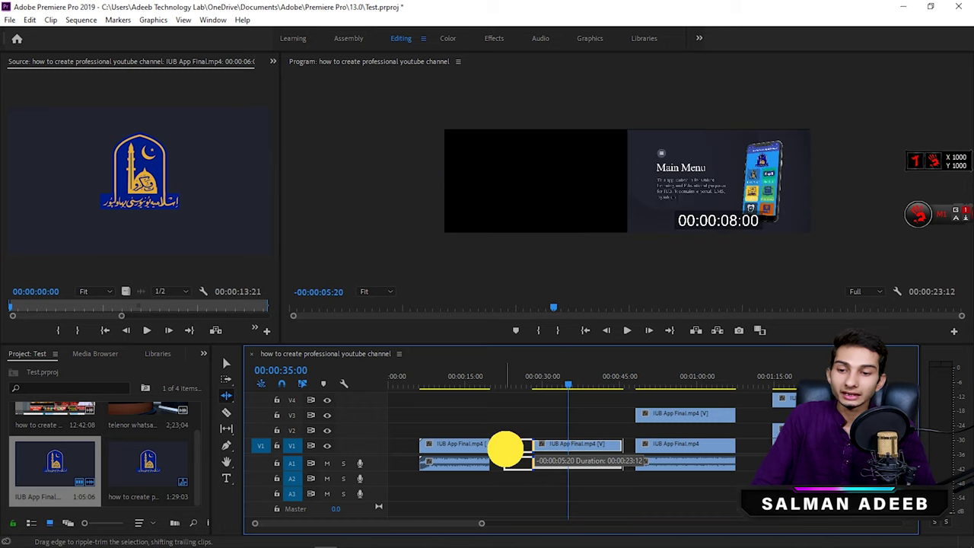
pyautogui.moveTo(506, 449); pyautogui.dragTo(502, 447)
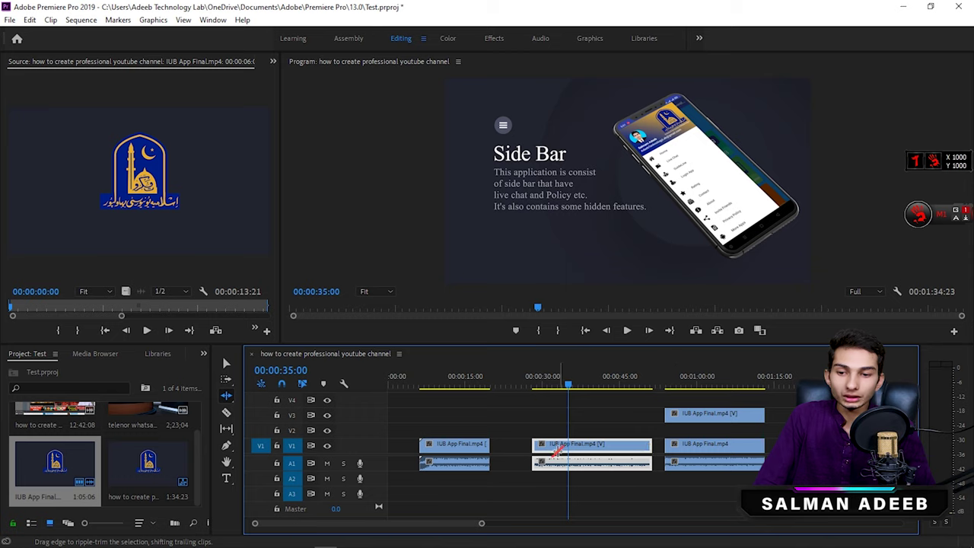
pyautogui.click(585, 443)
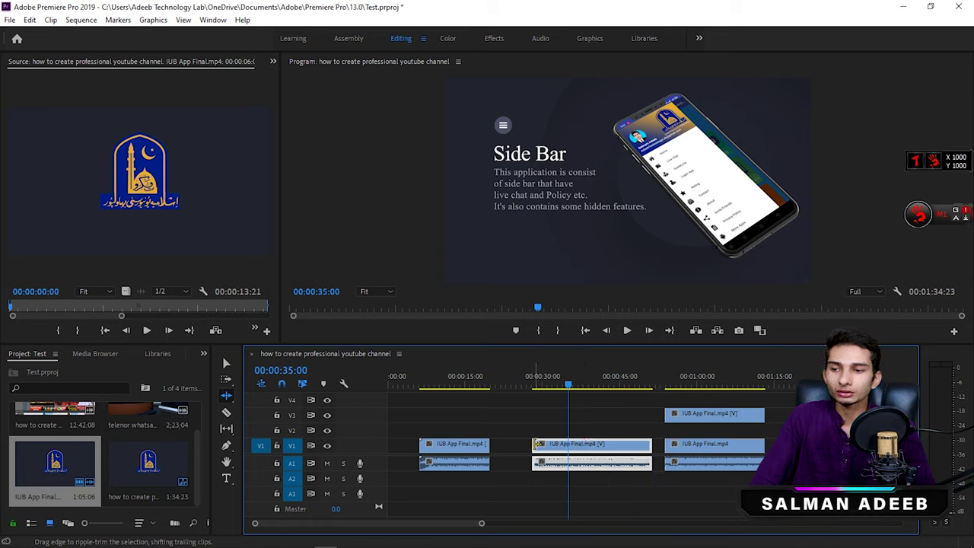
pyautogui.click(228, 395)
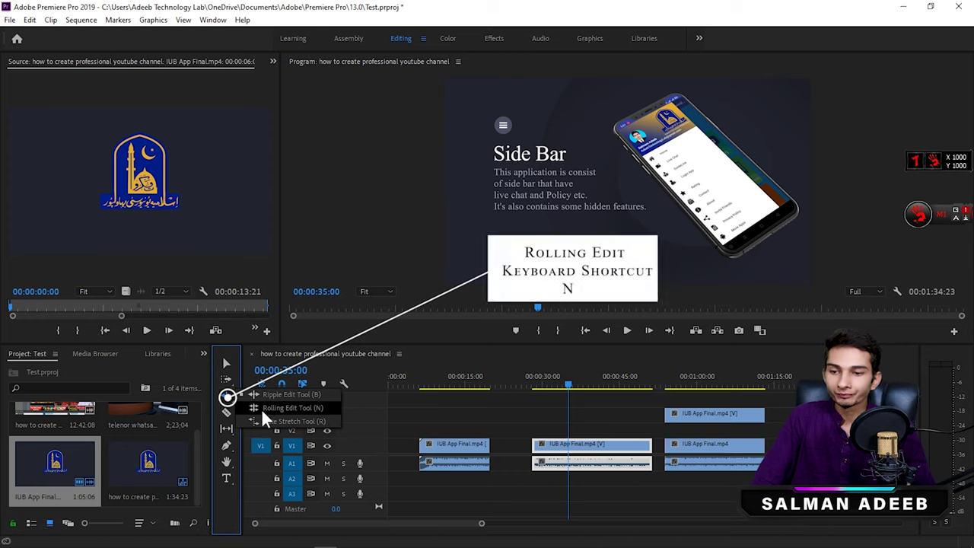
# - Try rolling the cuts on both sides of the middle clip, then undo
pyautogui.click(261, 408)
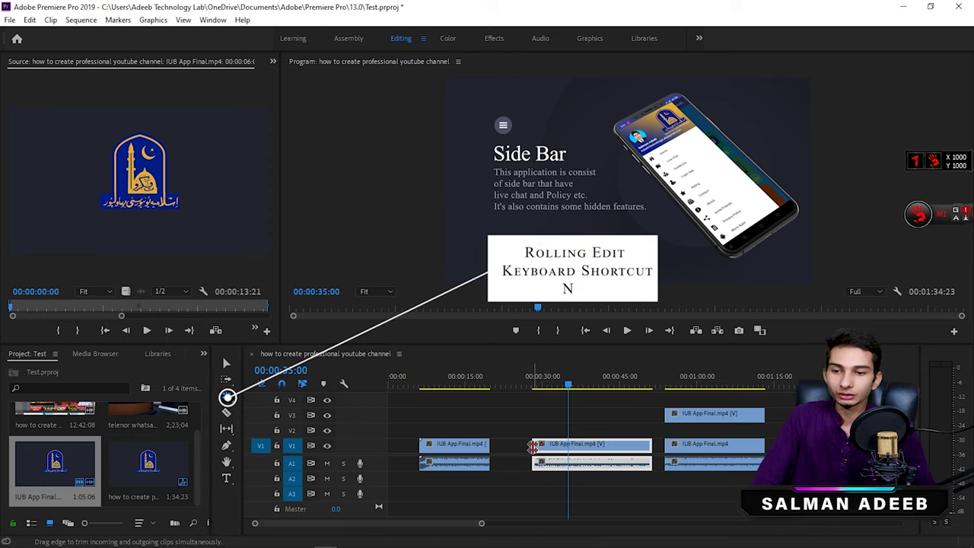
pyautogui.moveTo(533, 447); pyautogui.dragTo(499, 447)
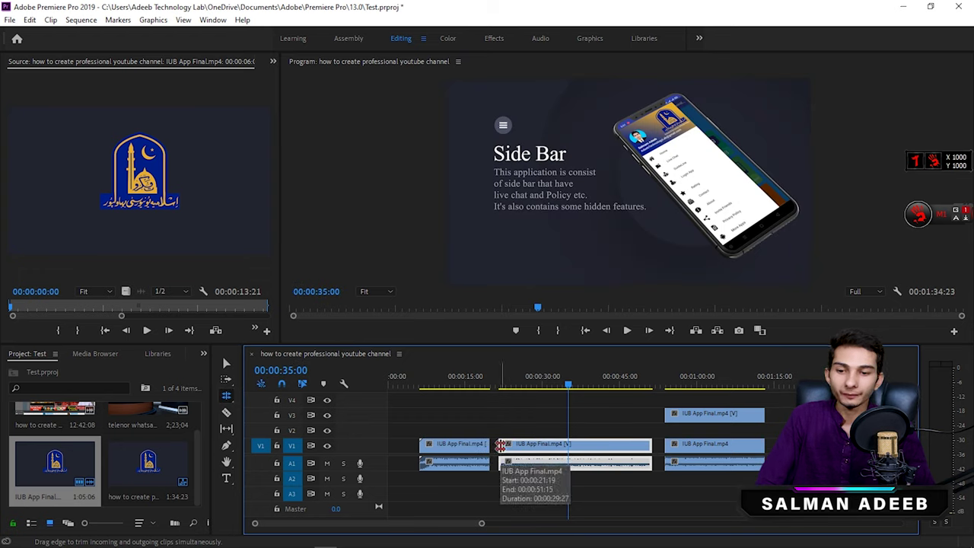
pyautogui.moveTo(658, 444); pyautogui.dragTo(708, 442)
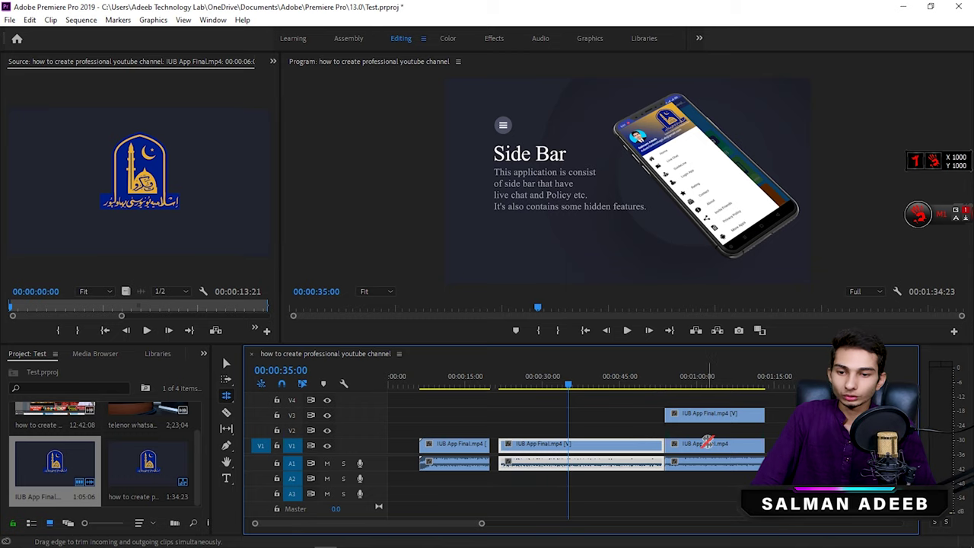
pyautogui.hotkey('ctrl', 'z')
pyautogui.hotkey('ctrl', 'z')
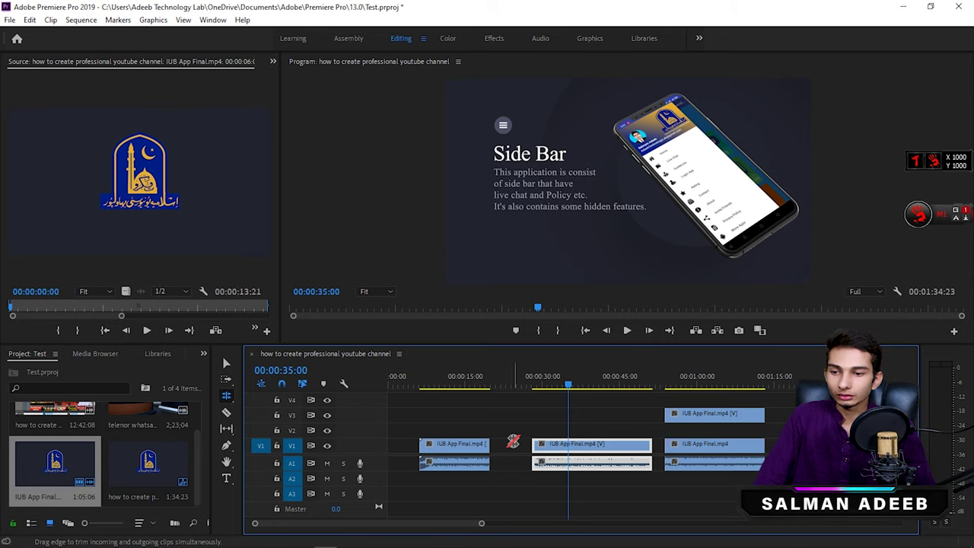
# - Ripple-delete the four V1 gaps so clips sit back-to-back, shortening the sequence to 1:10:26
pyautogui.press('v')
pyautogui.click(500, 417)
pyautogui.click(403, 448)
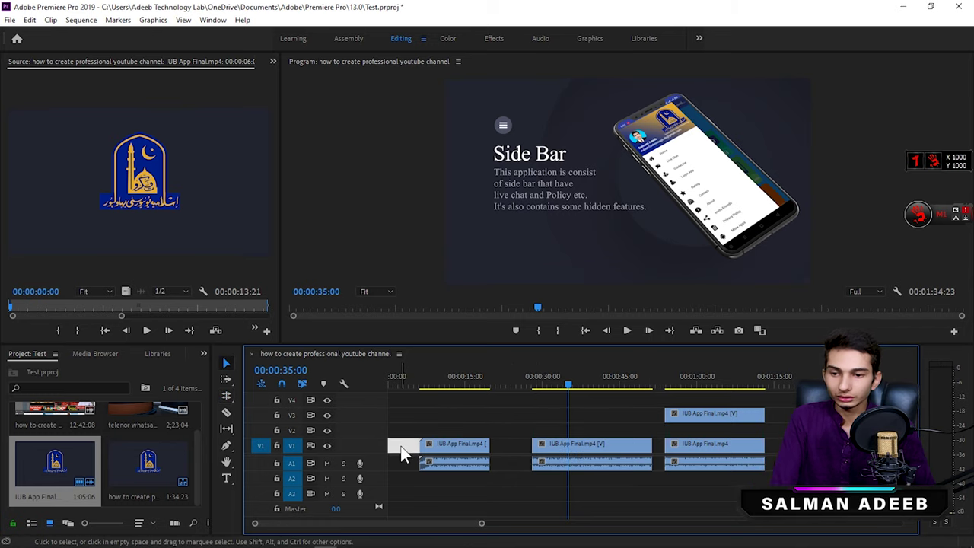
pyautogui.press('Delete')
pyautogui.click(481, 446)
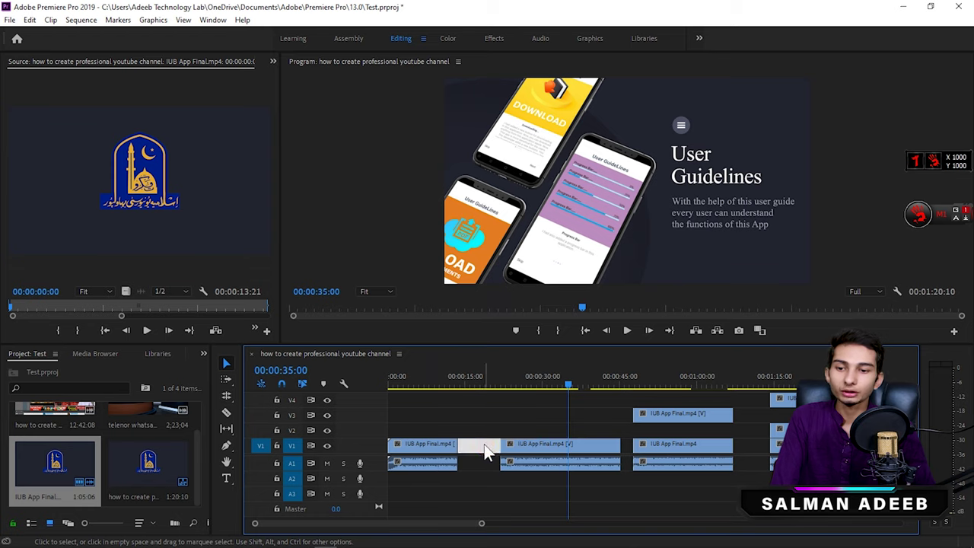
pyautogui.press('Delete')
pyautogui.click(585, 445)
pyautogui.press('Delete')
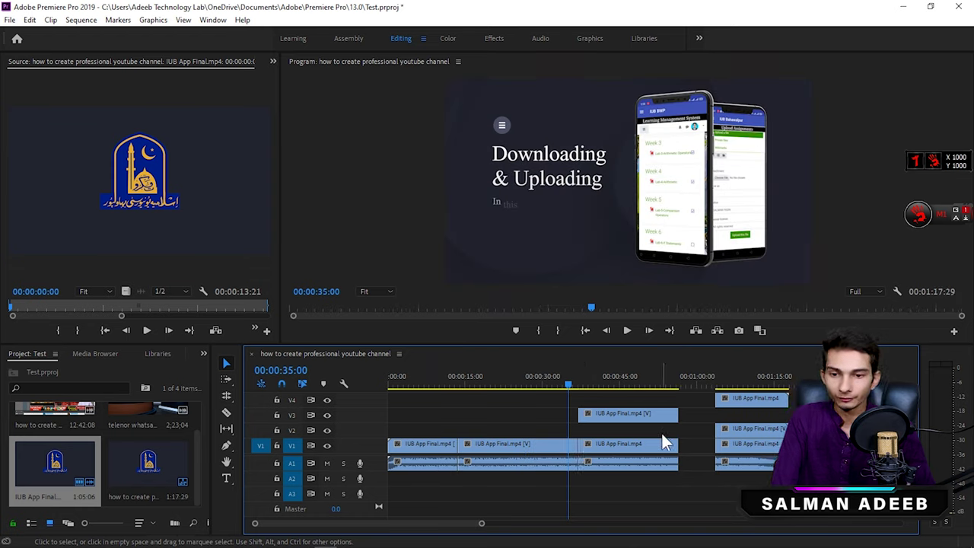
pyautogui.click(701, 446)
pyautogui.press('Delete')
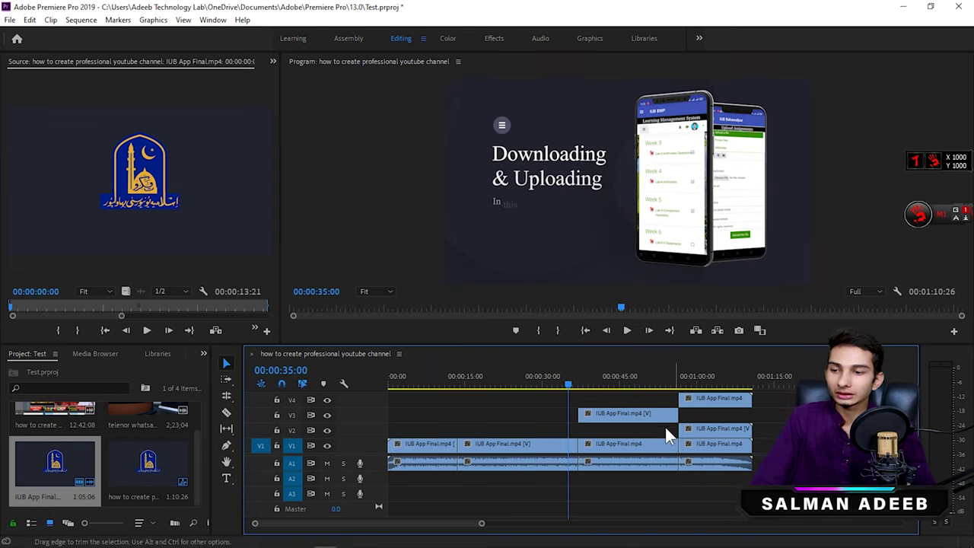
# - Roll the cut between the first two V1 clips later
pyautogui.click(489, 445)
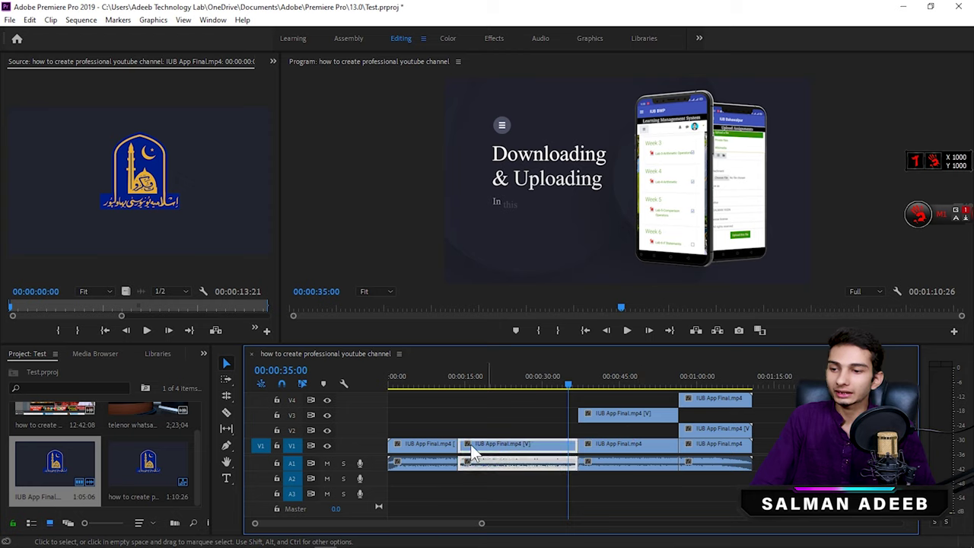
pyautogui.click(226, 396)
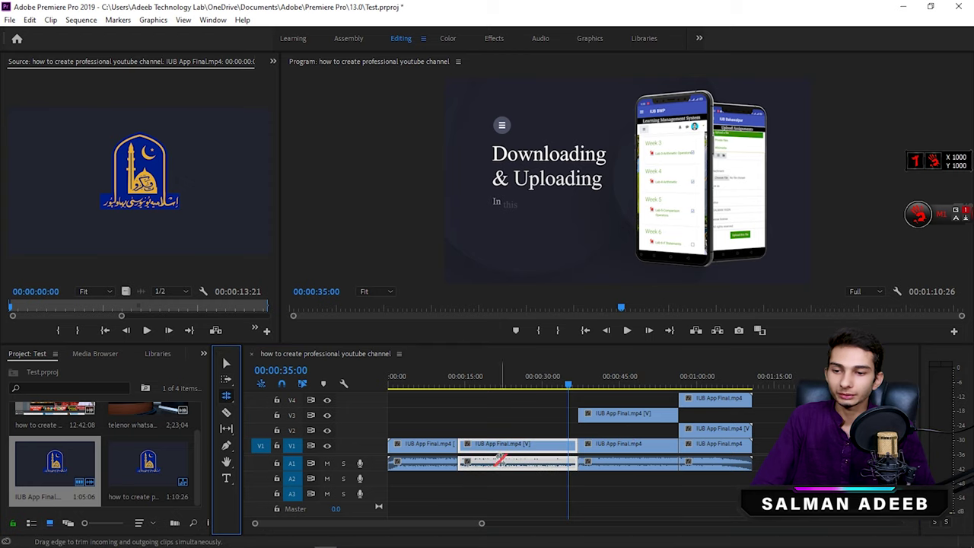
pyautogui.moveTo(461, 444); pyautogui.dragTo(503, 444)
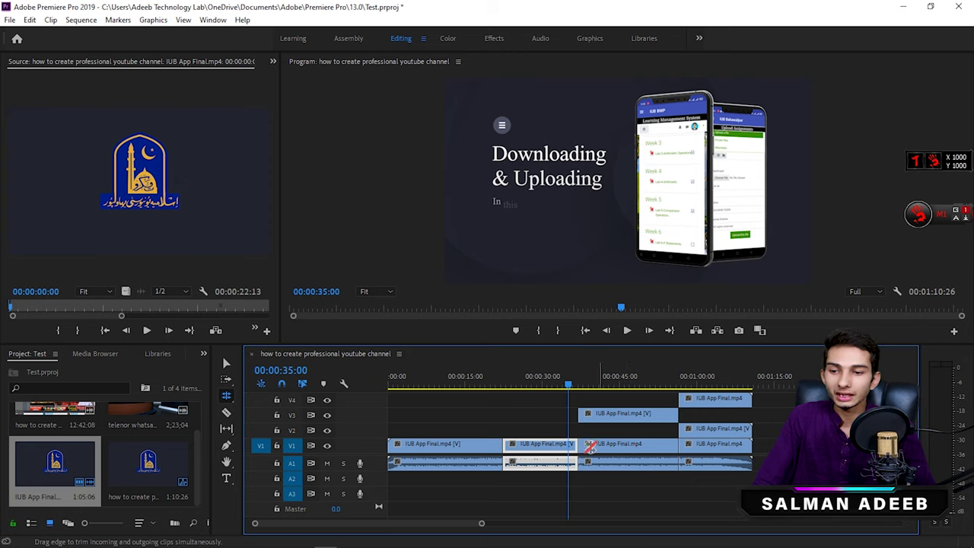
pyautogui.moveTo(503, 446); pyautogui.dragTo(476, 448)
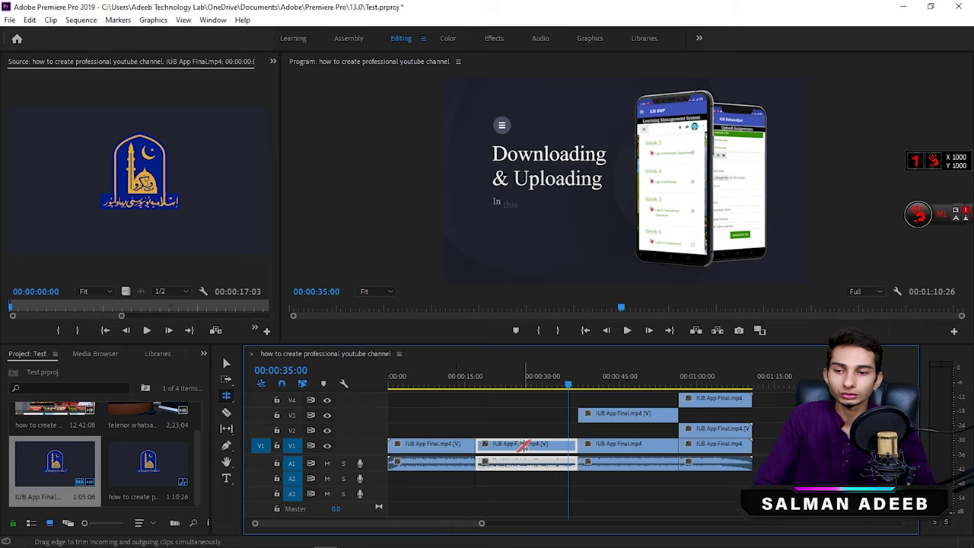
pyautogui.moveTo(476, 445); pyautogui.dragTo(501, 444)
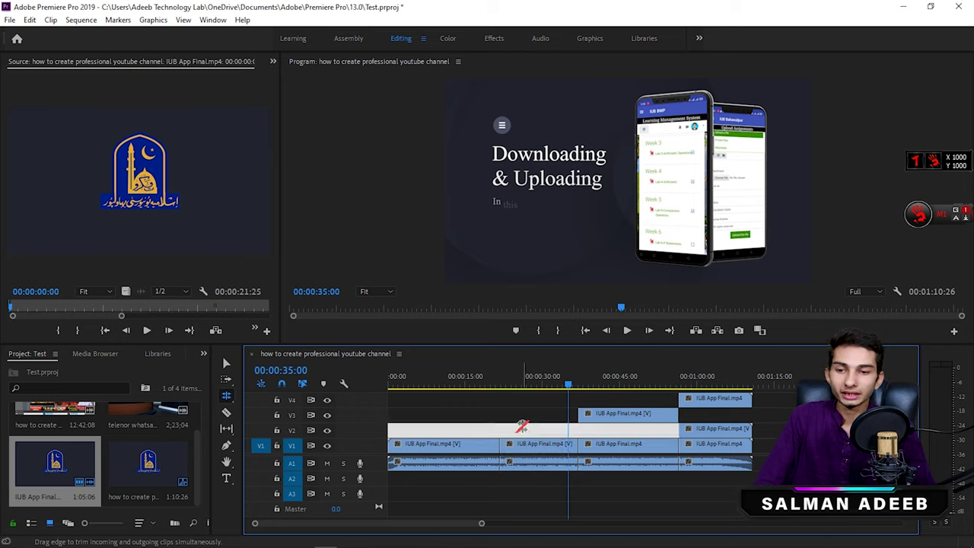
# - Select the V3 clip at 00:00:46:07 and move it up onto track V4
pyautogui.click(608, 495)
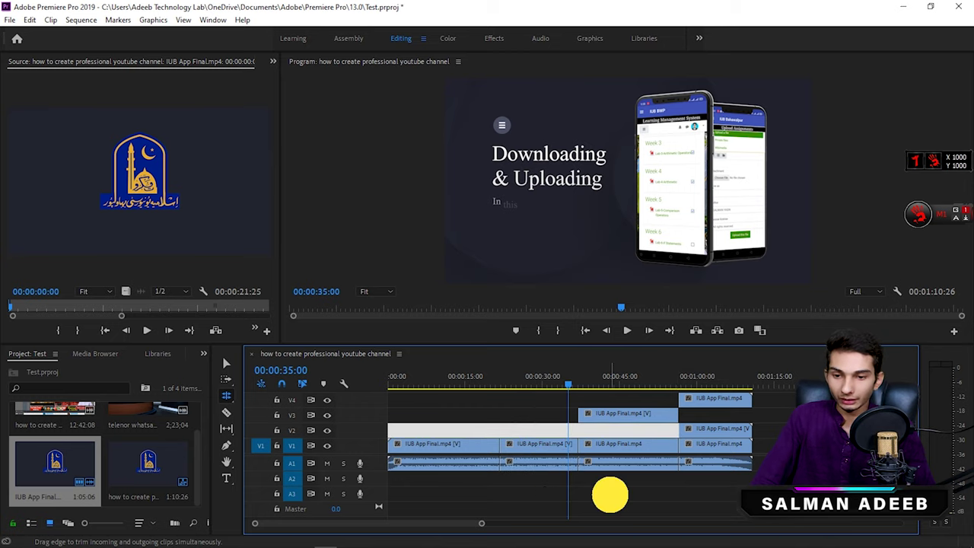
pyautogui.press('v')
pyautogui.click(610, 415)
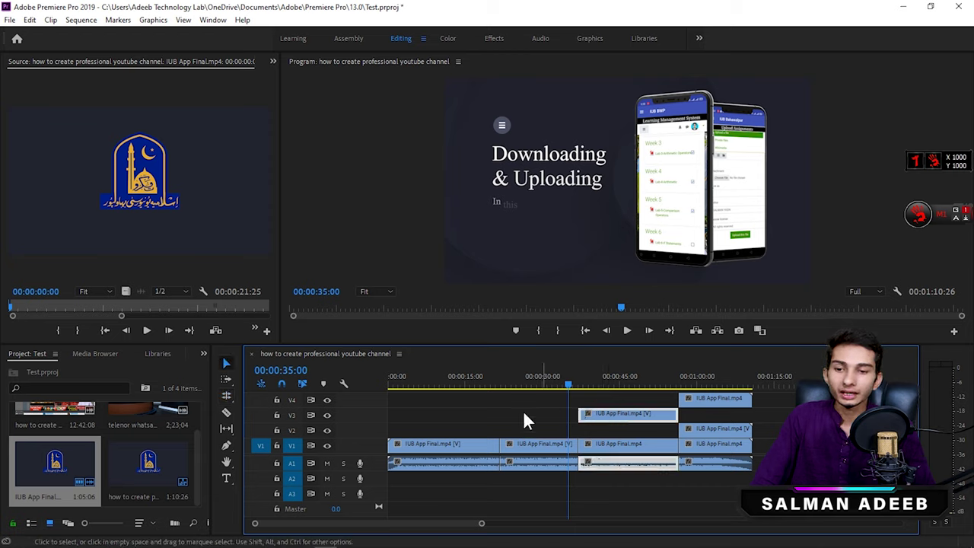
pyautogui.click(627, 376)
pyautogui.click(627, 412)
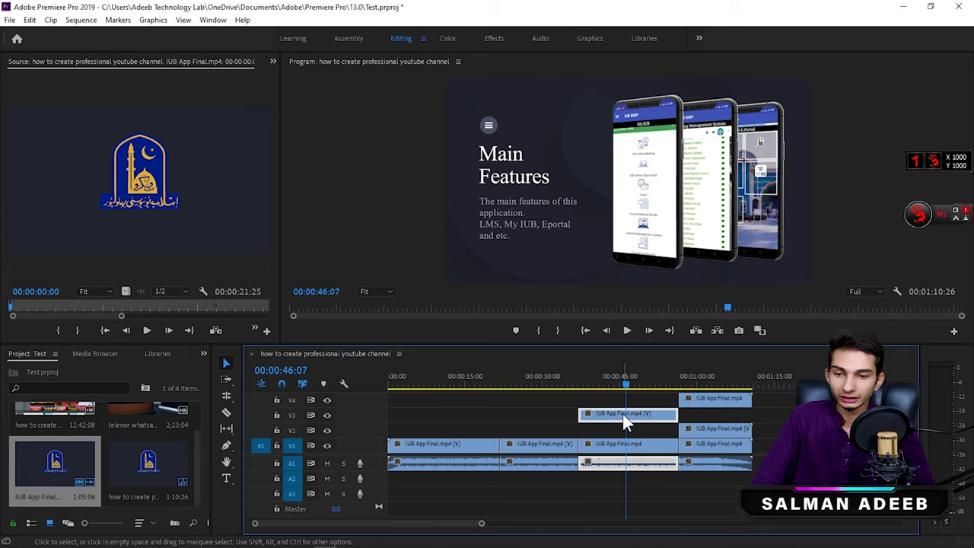
pyautogui.click(623, 430)
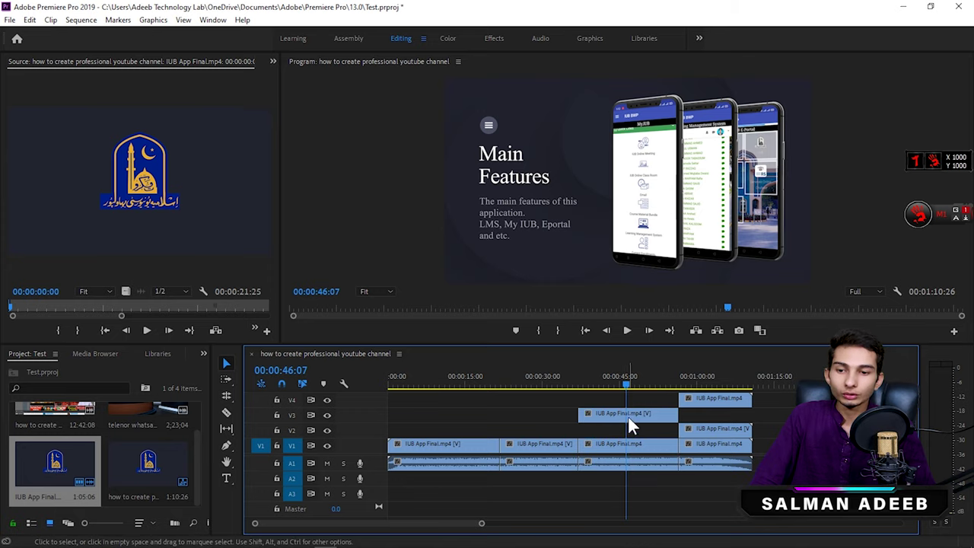
pyautogui.click(626, 415)
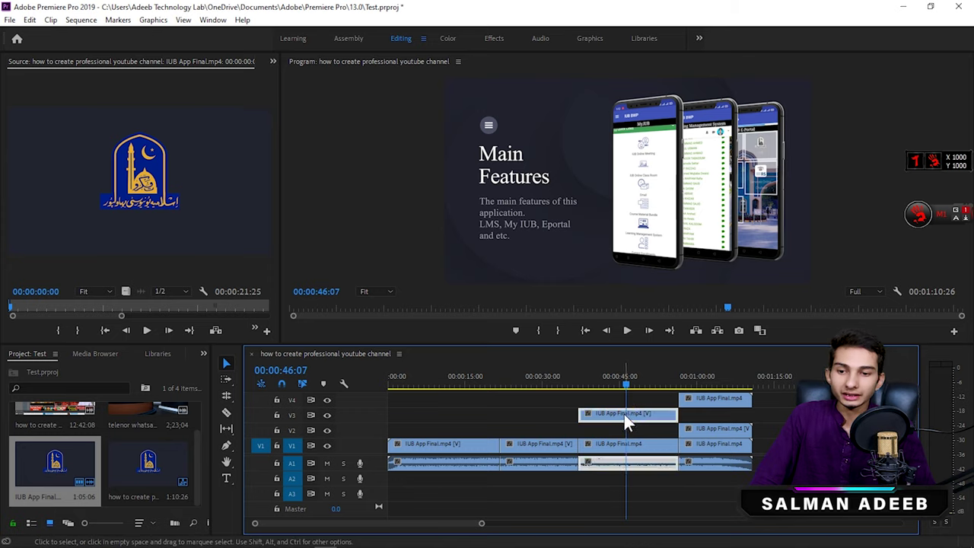
pyautogui.moveTo(625, 415); pyautogui.dragTo(624, 401)
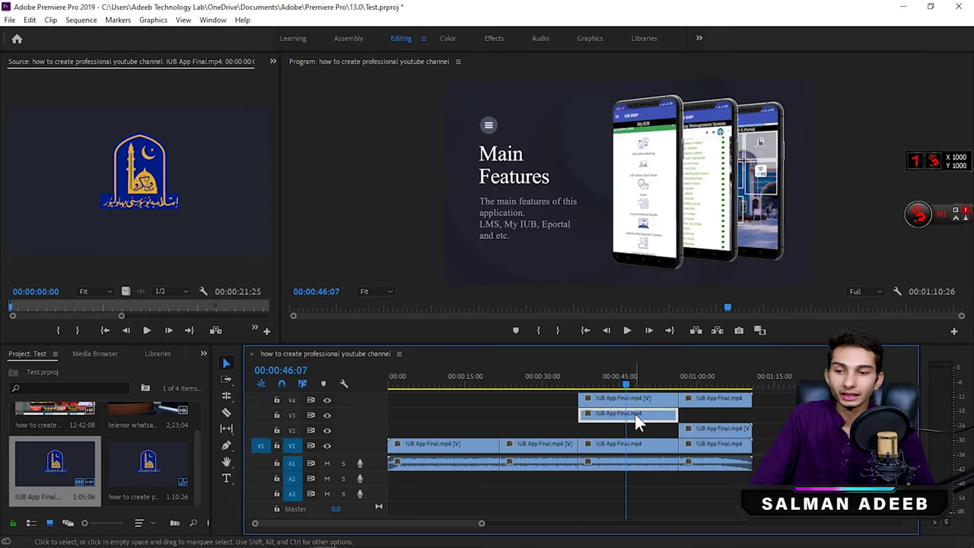
# - Shift the V4 clip earlier to start near 00:00:15
pyautogui.click(624, 399)
pyautogui.moveTo(624, 398); pyautogui.dragTo(510, 401)
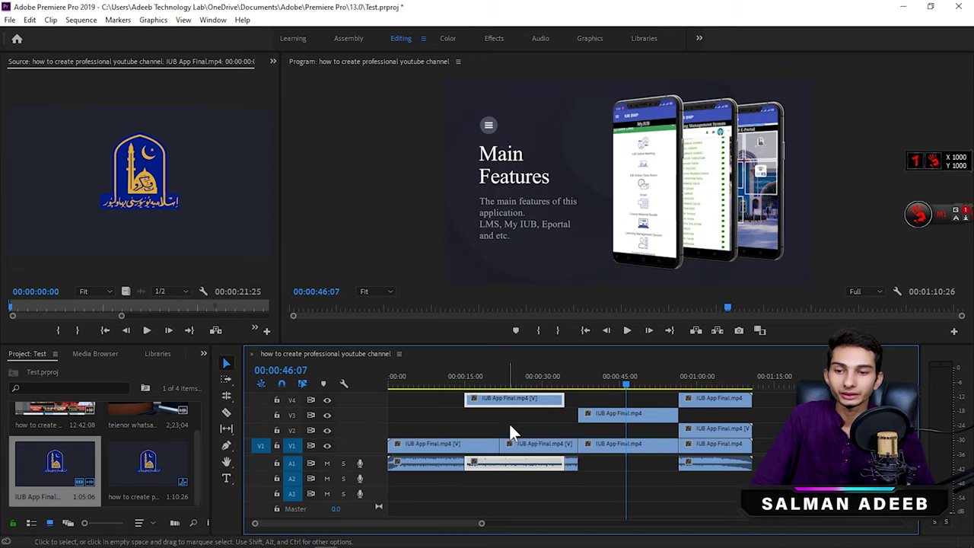
pyautogui.click(502, 370)
# - Compare the V3 and V4 clips, scrubbing the playhead back to about 33 seconds
pyautogui.click(639, 372)
pyautogui.click(625, 414)
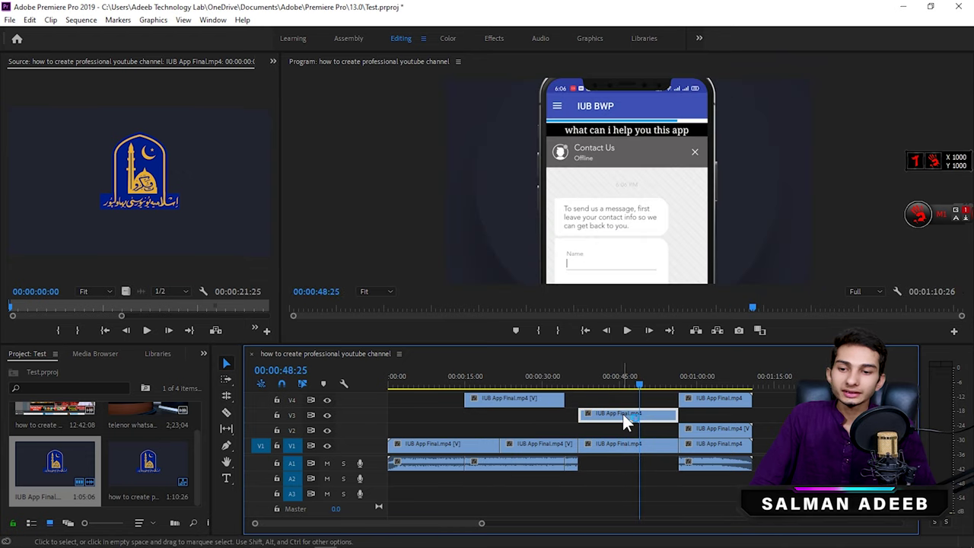
pyautogui.click(544, 404)
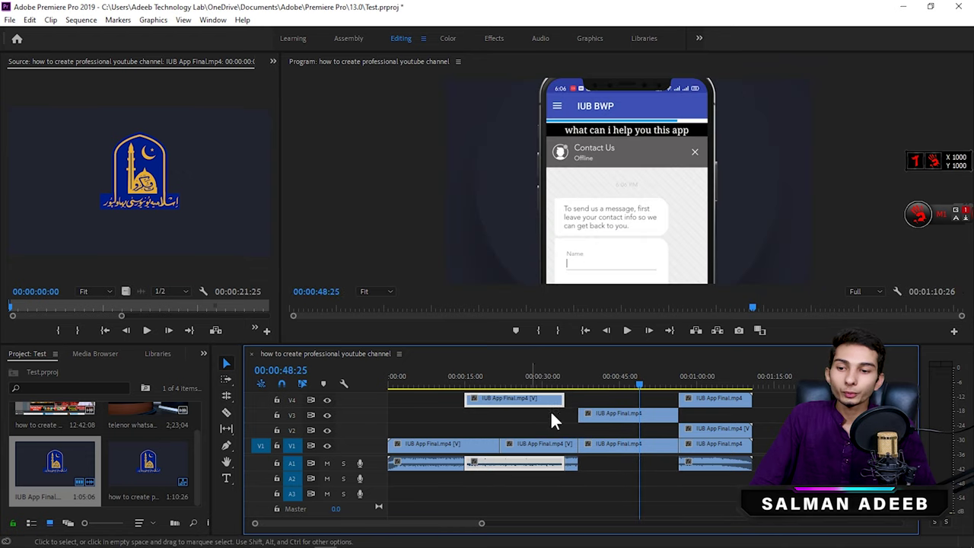
pyautogui.click(618, 414)
pyautogui.click(513, 397)
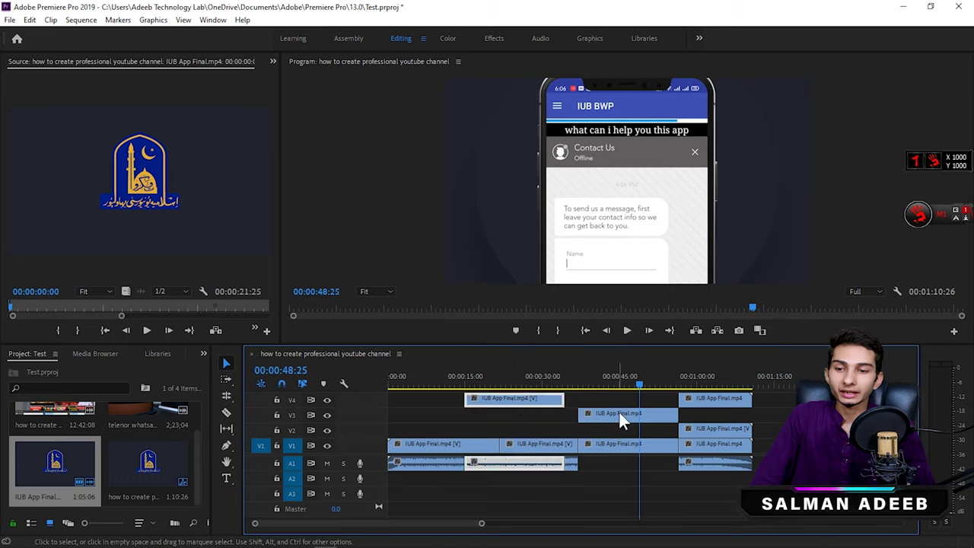
pyautogui.click(620, 414)
pyautogui.click(513, 403)
pyautogui.moveTo(554, 376); pyautogui.dragTo(516, 376)
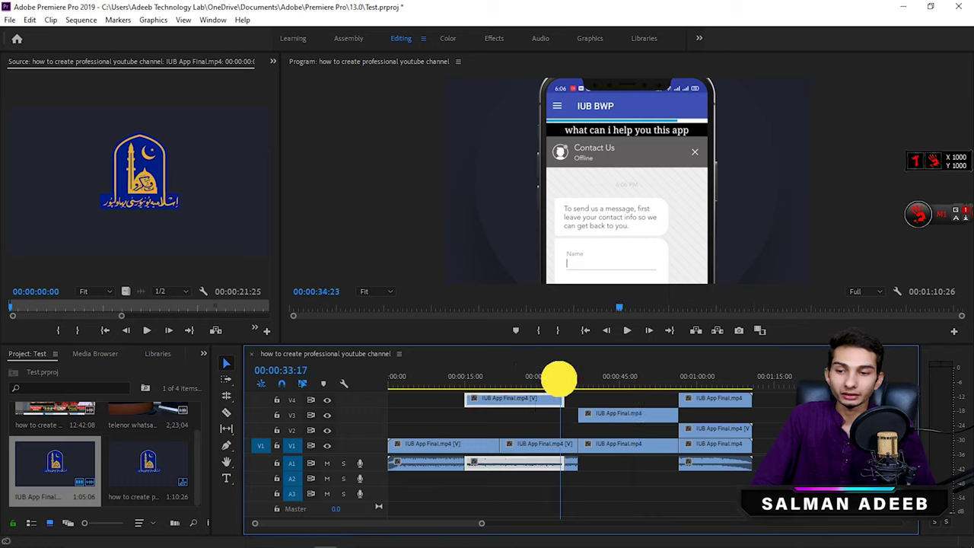
pyautogui.click(587, 398)
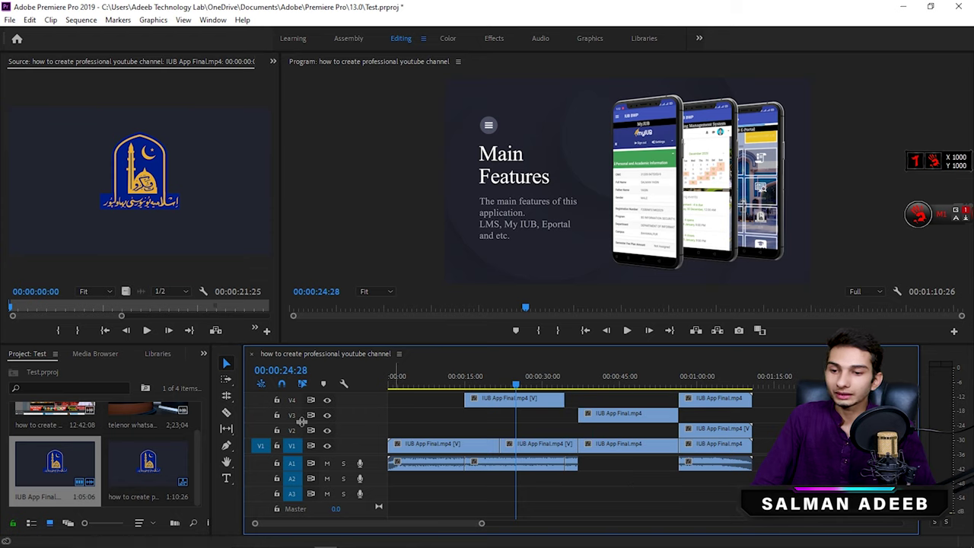
# - Rate-stretch the first V1 clip shorter so it plays faster, and mute audio track A1
pyautogui.moveTo(226, 395); pyautogui.dragTo(270, 416)
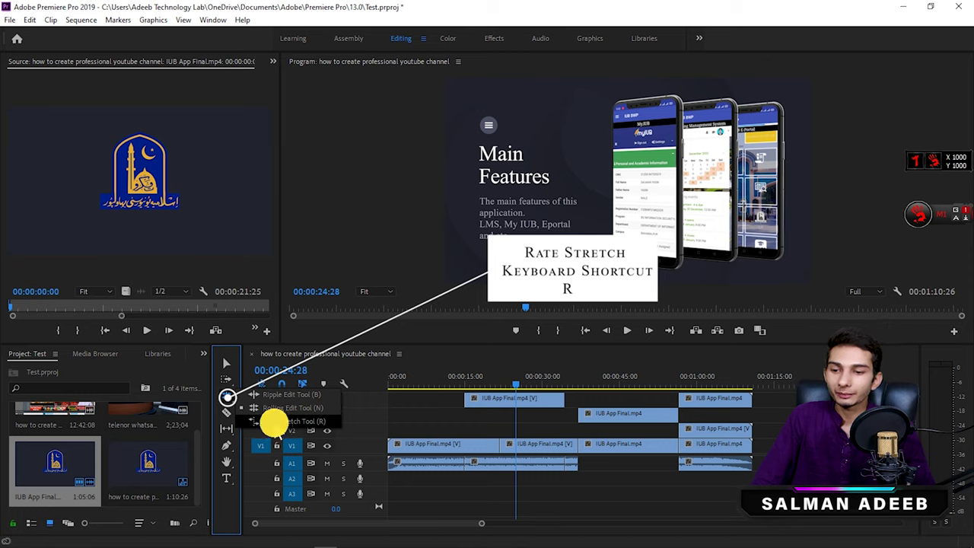
pyautogui.click(274, 421)
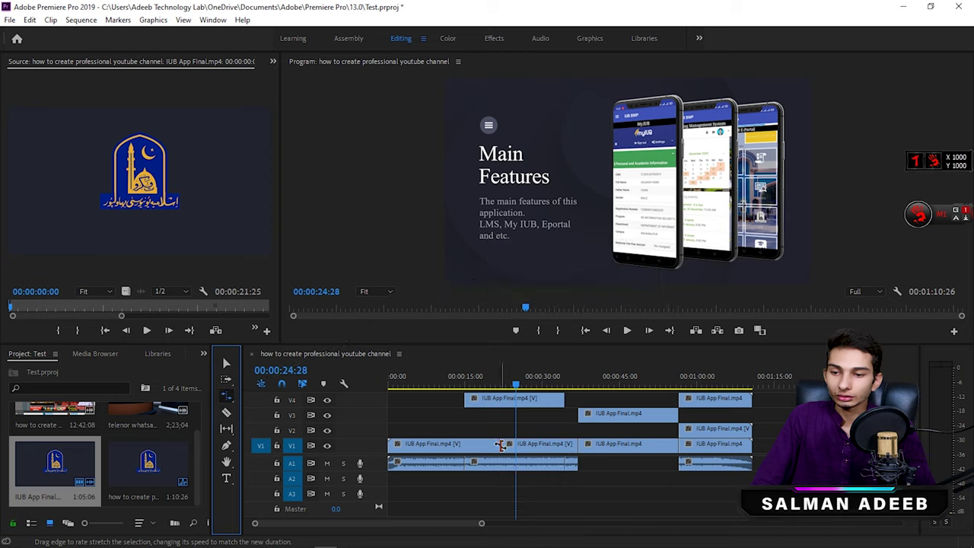
pyautogui.moveTo(499, 445); pyautogui.dragTo(466, 445)
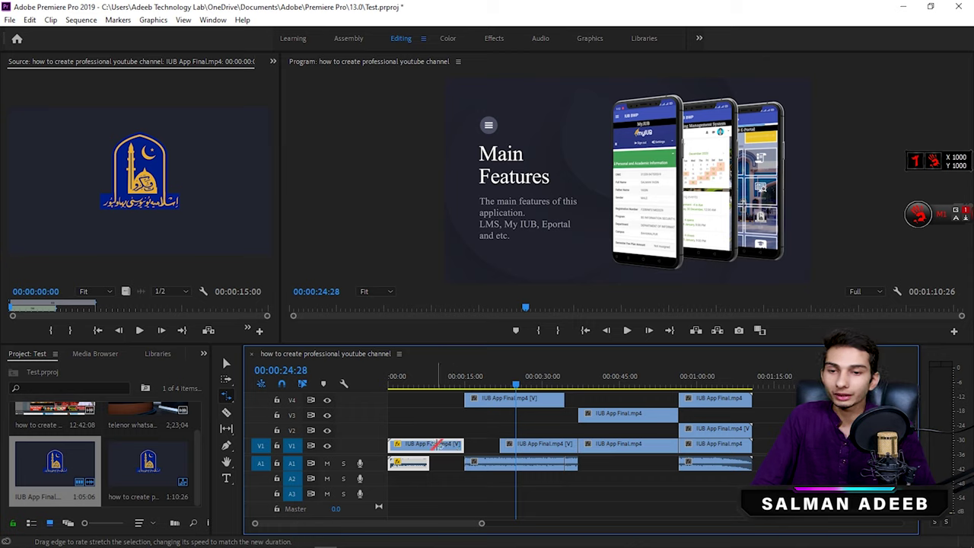
pyautogui.click(416, 386)
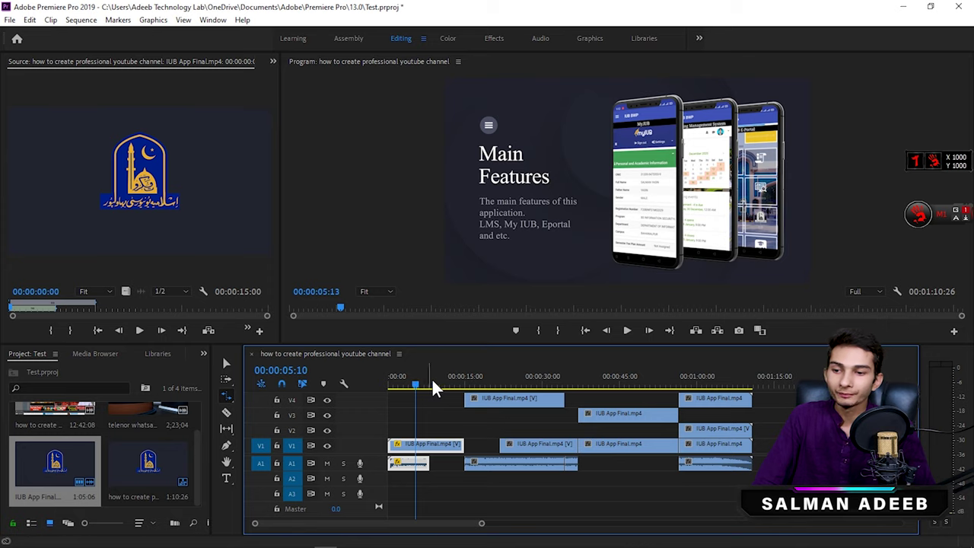
pyautogui.click(327, 462)
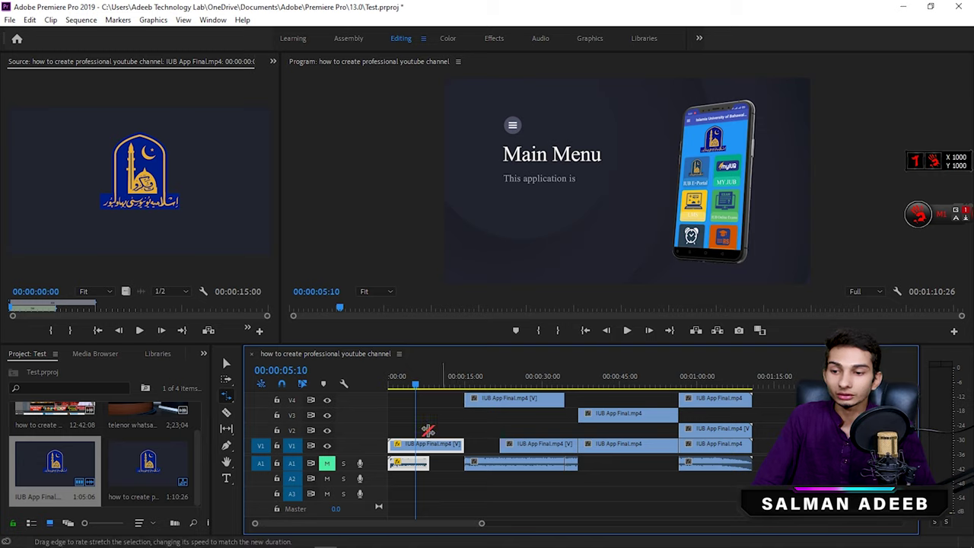
pyautogui.click(325, 446)
pyautogui.click(326, 446)
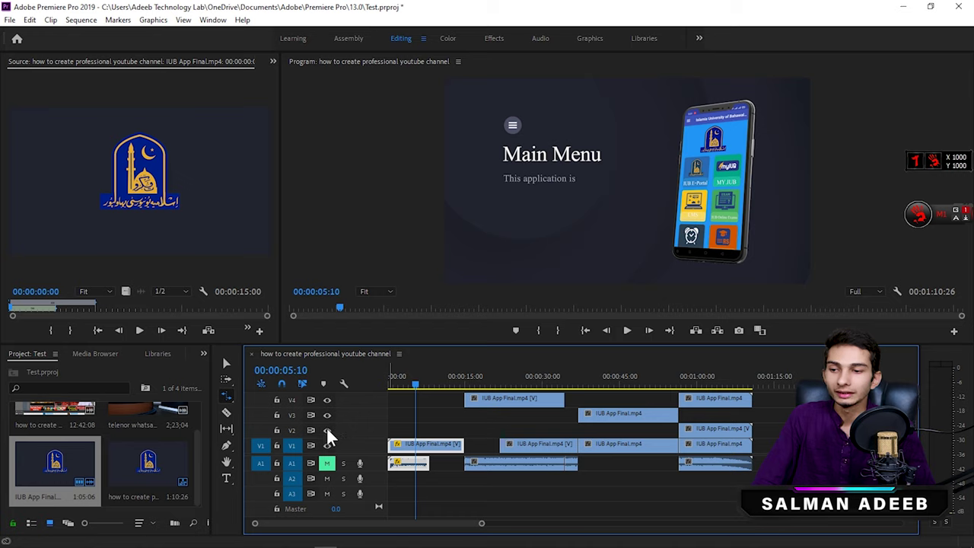
pyautogui.click(327, 430)
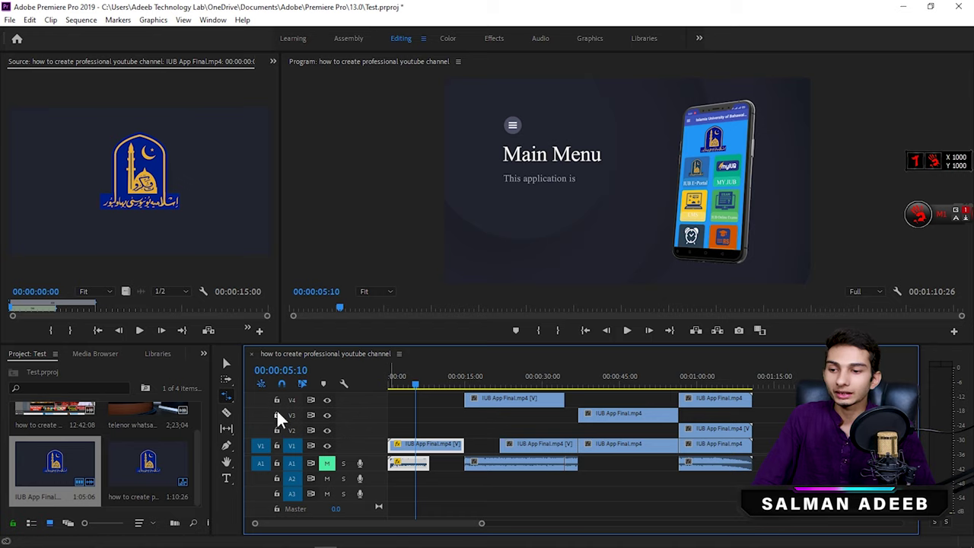
pyautogui.click(277, 416)
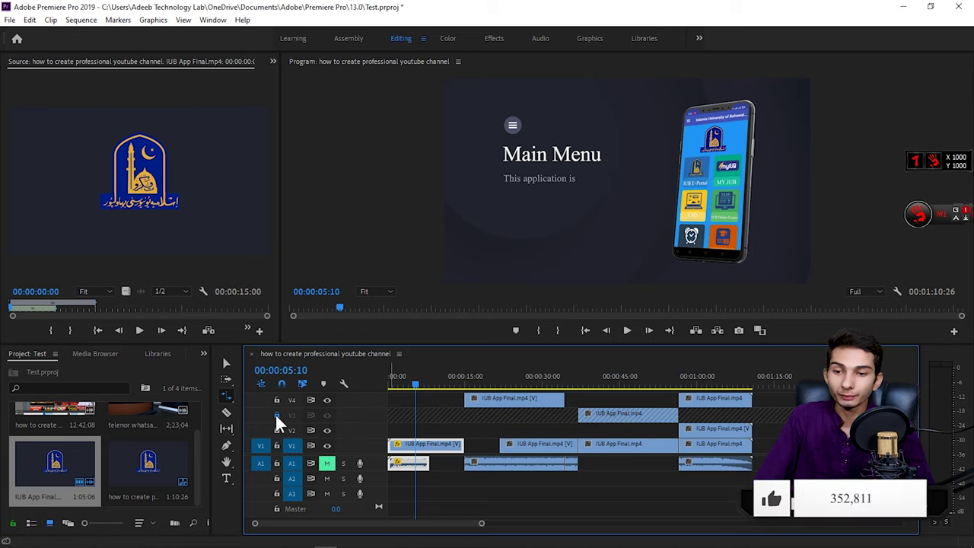
pyautogui.click(638, 446)
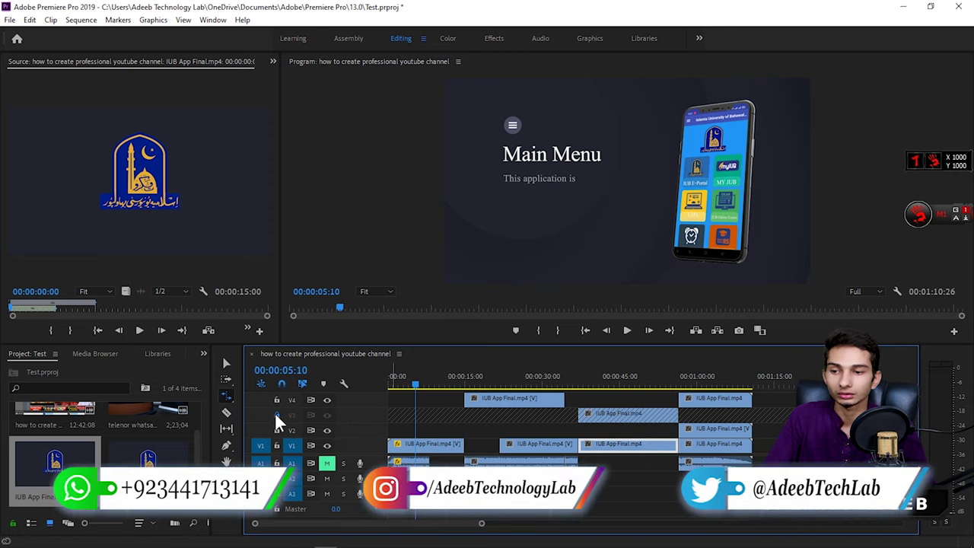
pyautogui.click(276, 413)
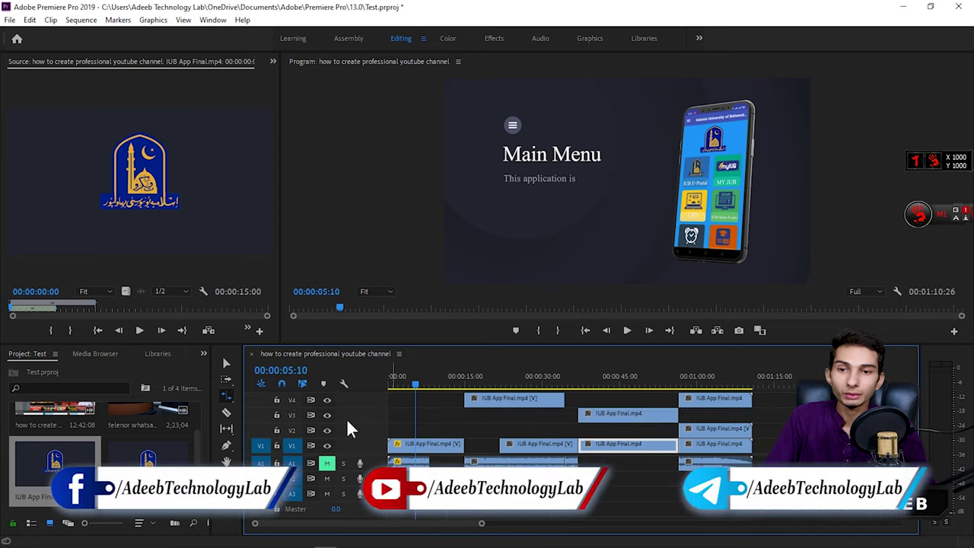
pyautogui.click(418, 449)
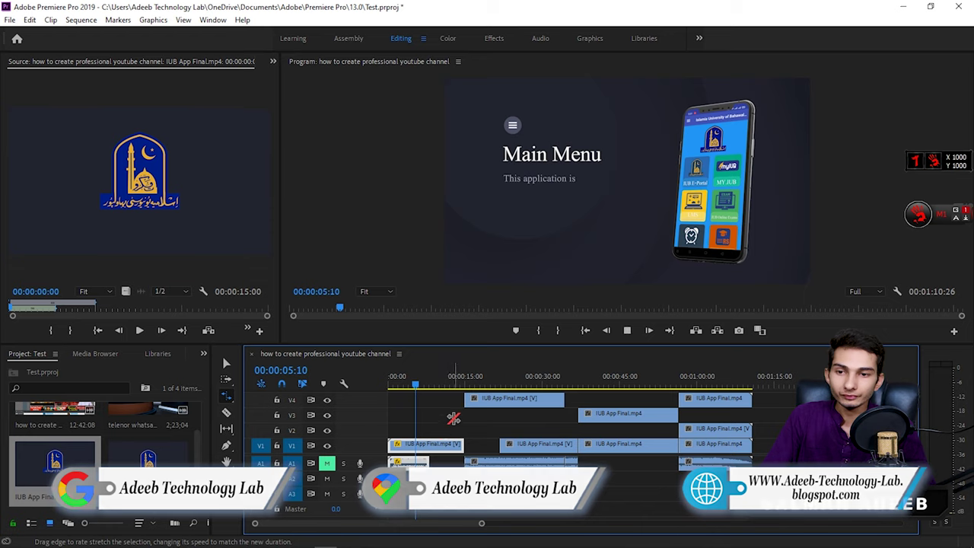
pyautogui.press('space')
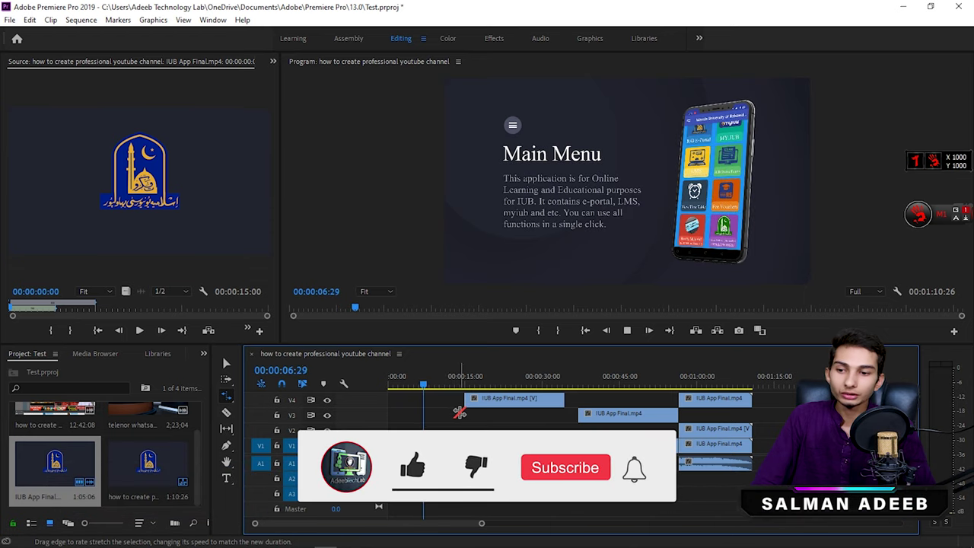
pyautogui.press('space')
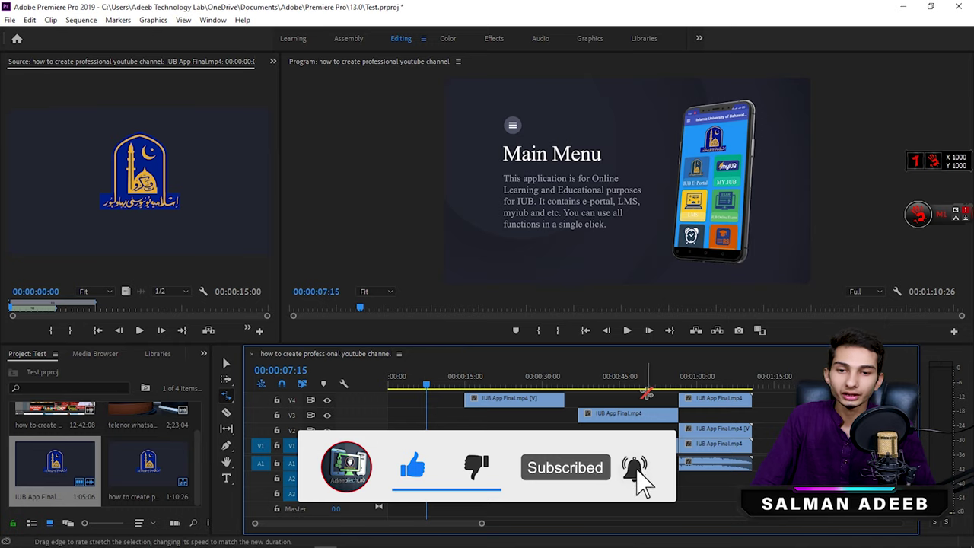
# - Set the Program monitor playback resolution to 1/8
pyautogui.click(866, 291)
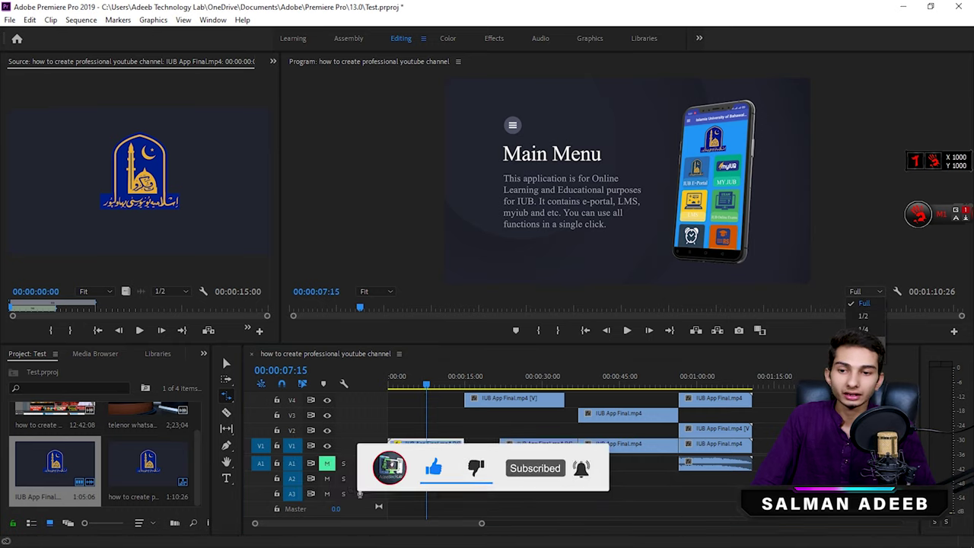
pyautogui.click(864, 341)
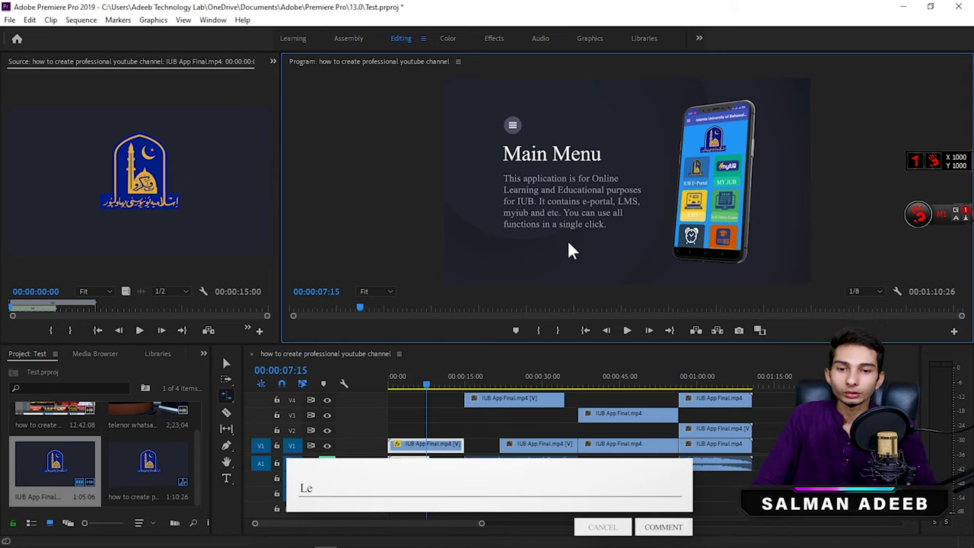
pyautogui.click(862, 292)
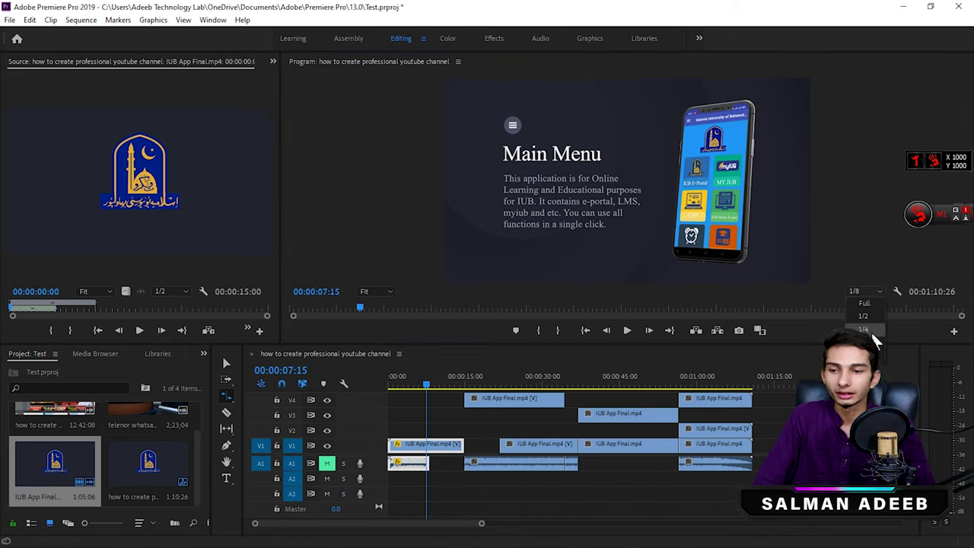
pyautogui.click(860, 358)
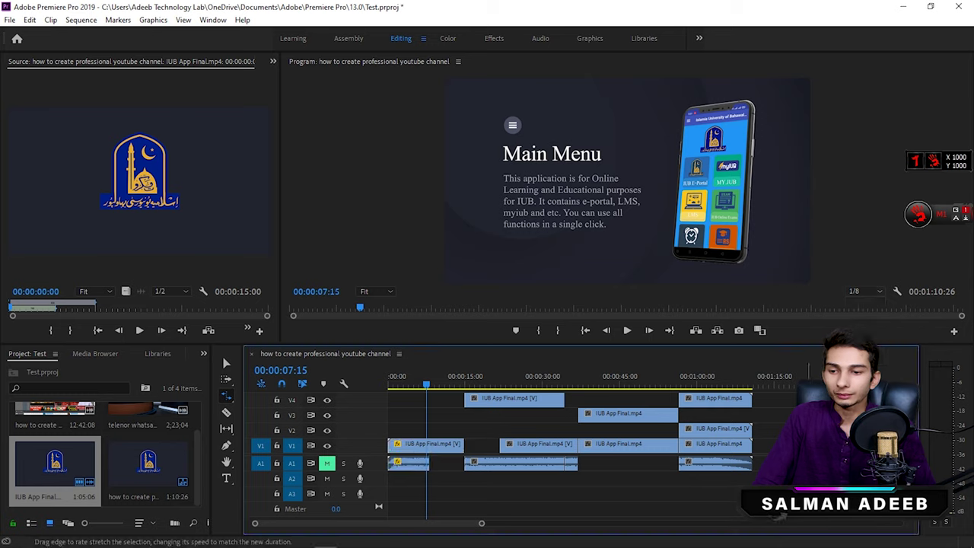
# - Preview from 00:00:05:10, then rate-stretch the first V1 clip even shorter and replay it
pyautogui.click(416, 382)
pyautogui.press('space')
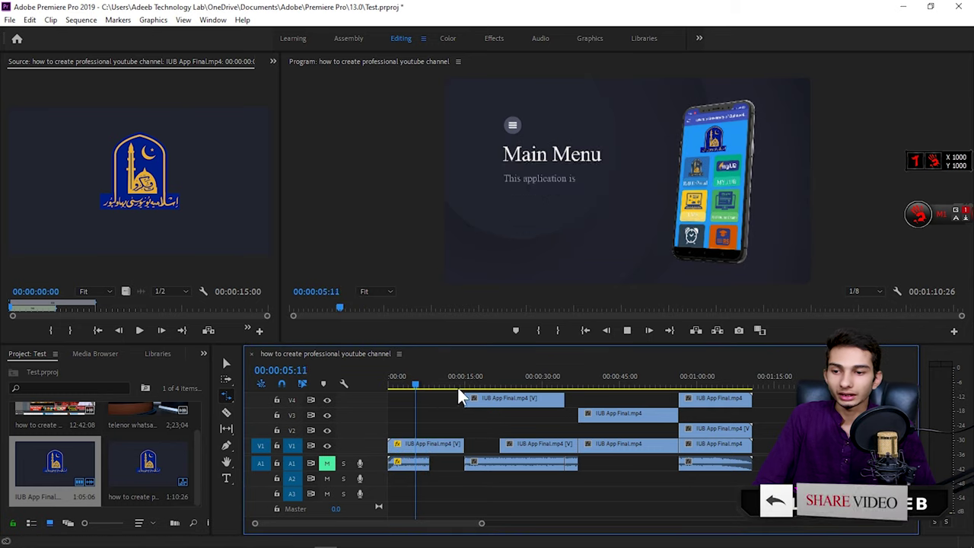
pyautogui.press('space')
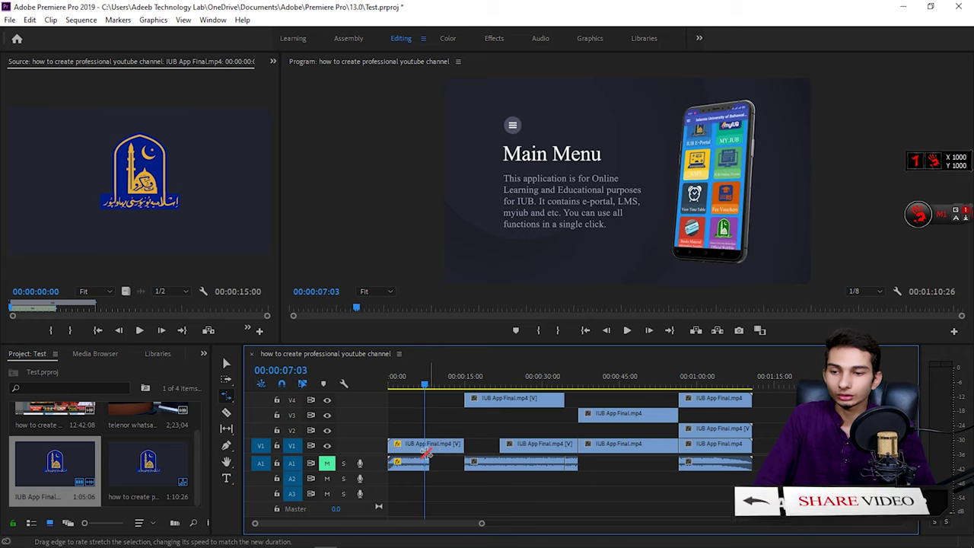
pyautogui.moveTo(428, 444)
pyautogui.mouseDown()
pyautogui.moveTo(462, 446)
pyautogui.moveTo(428, 445)
pyautogui.mouseUp()
pyautogui.click(404, 385)
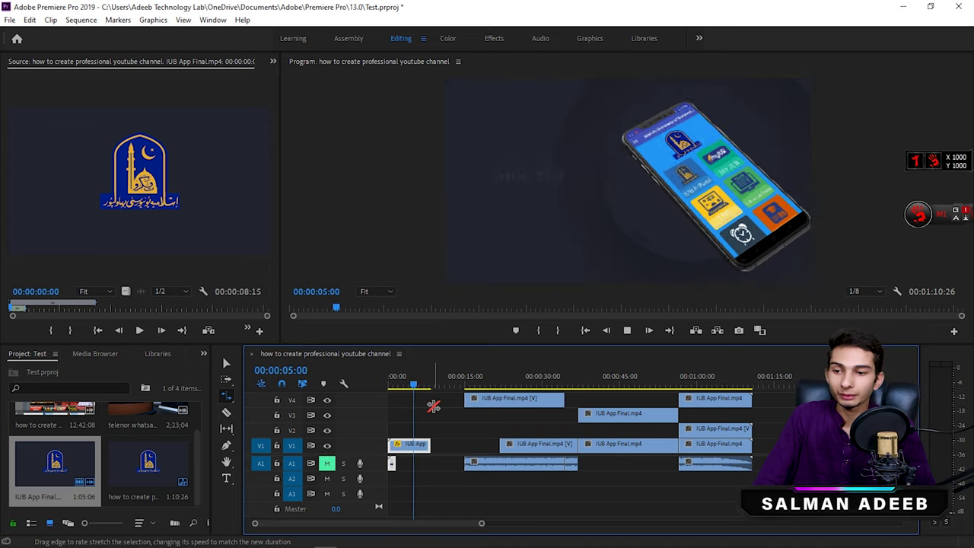
pyautogui.press('space')
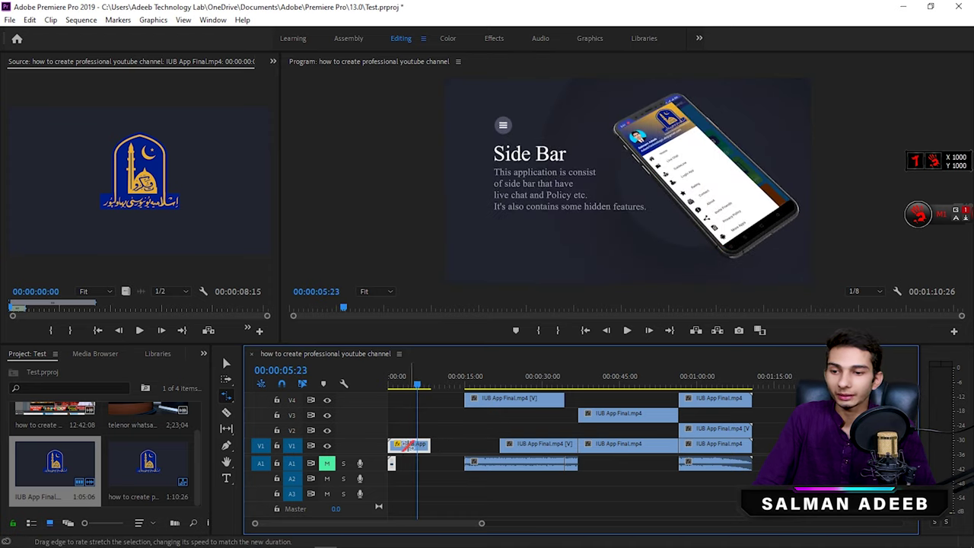
# - Reset the first V1 clip's speed to 100% through Speed/Duration
pyautogui.click(227, 364)
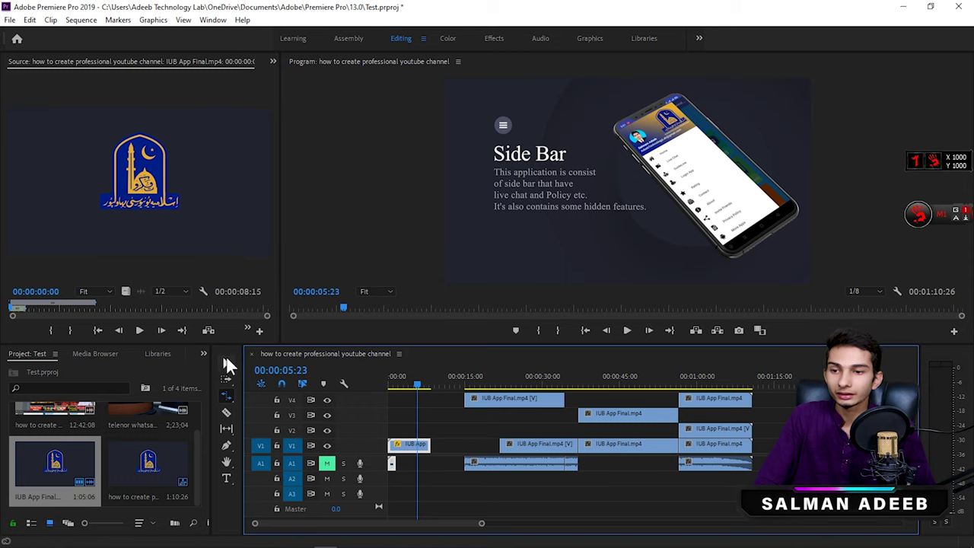
pyautogui.rightClick(424, 450)
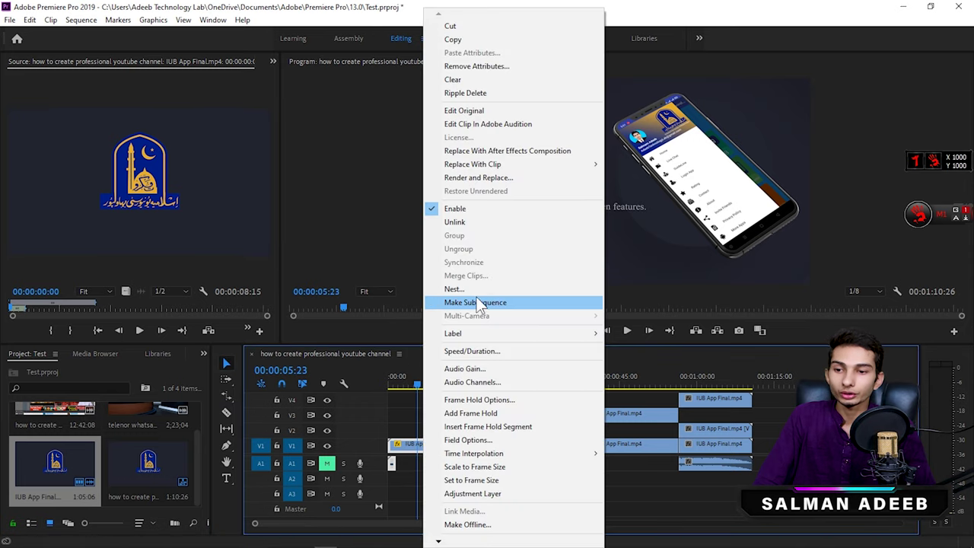
pyautogui.click(508, 352)
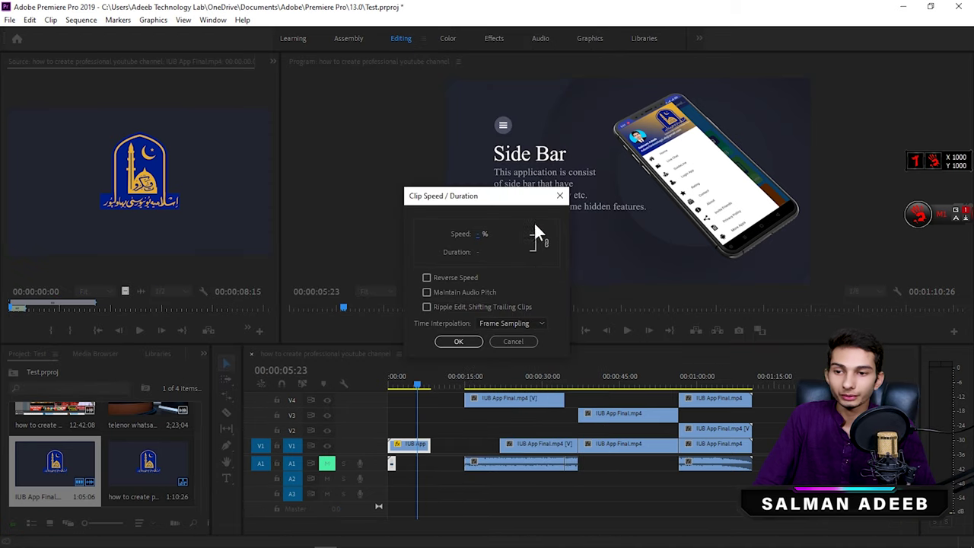
pyautogui.click(478, 235)
pyautogui.write('100')
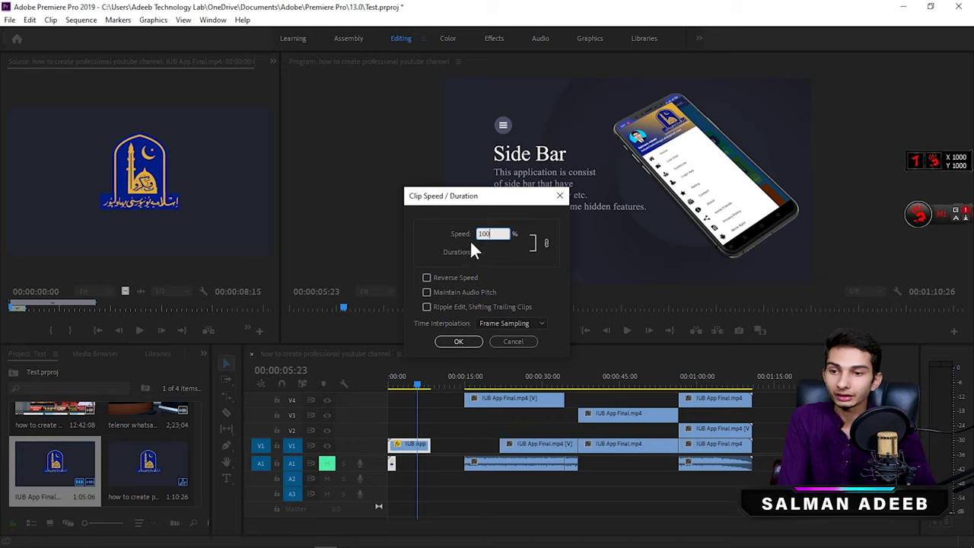
pyautogui.click(421, 222)
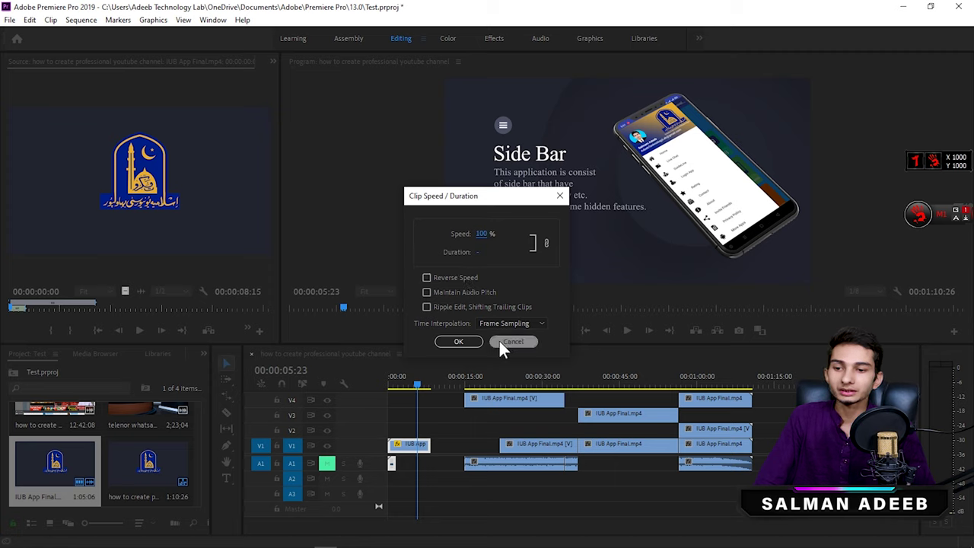
pyautogui.click(461, 343)
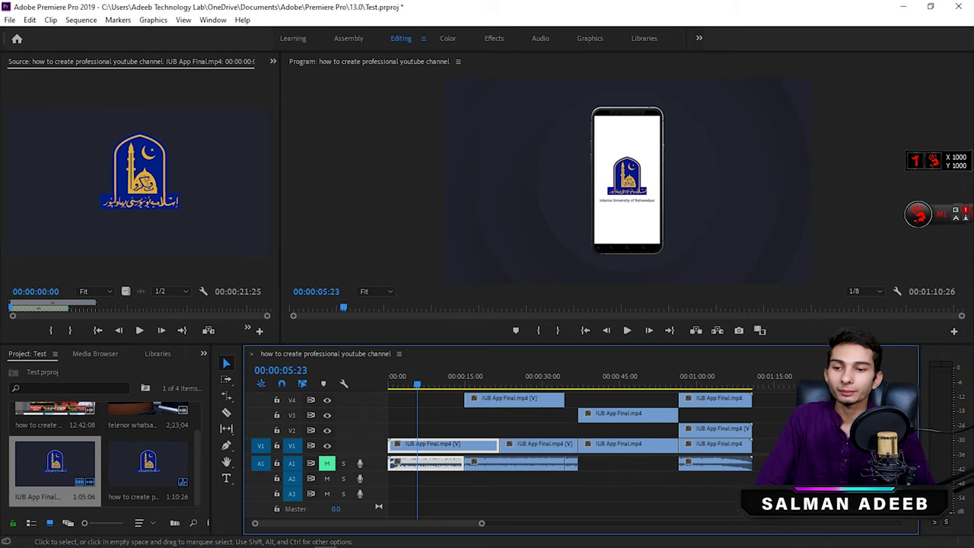
pyautogui.click(567, 430)
pyautogui.click(226, 411)
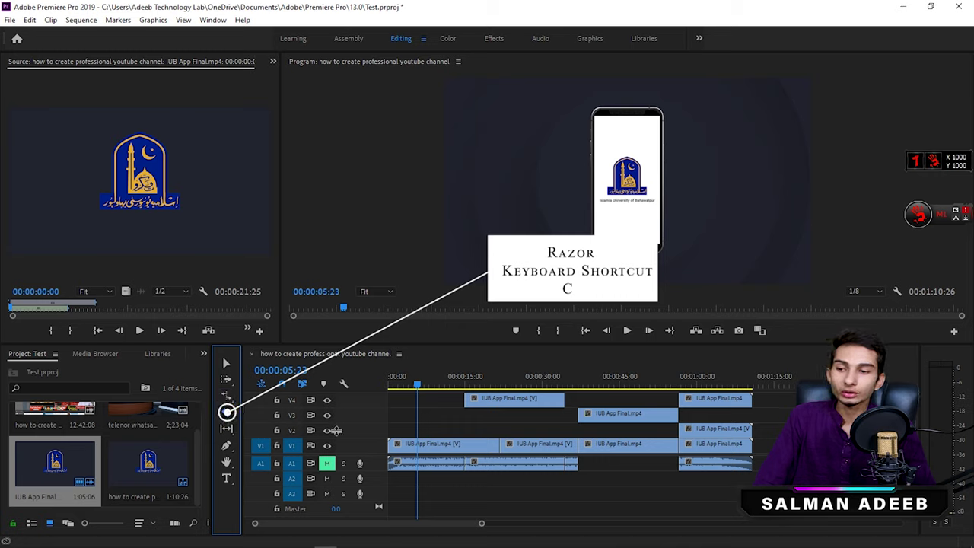
pyautogui.press('v')
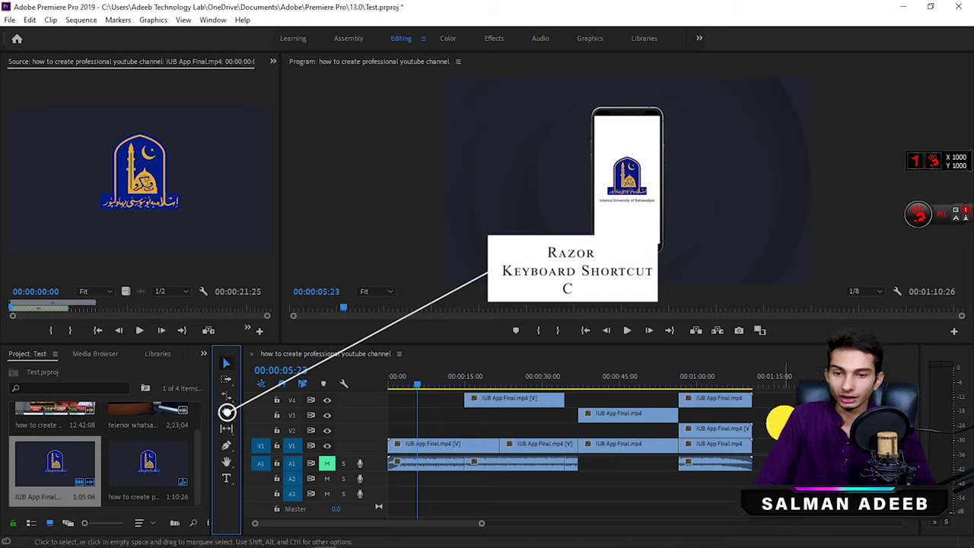
pyautogui.click(688, 434)
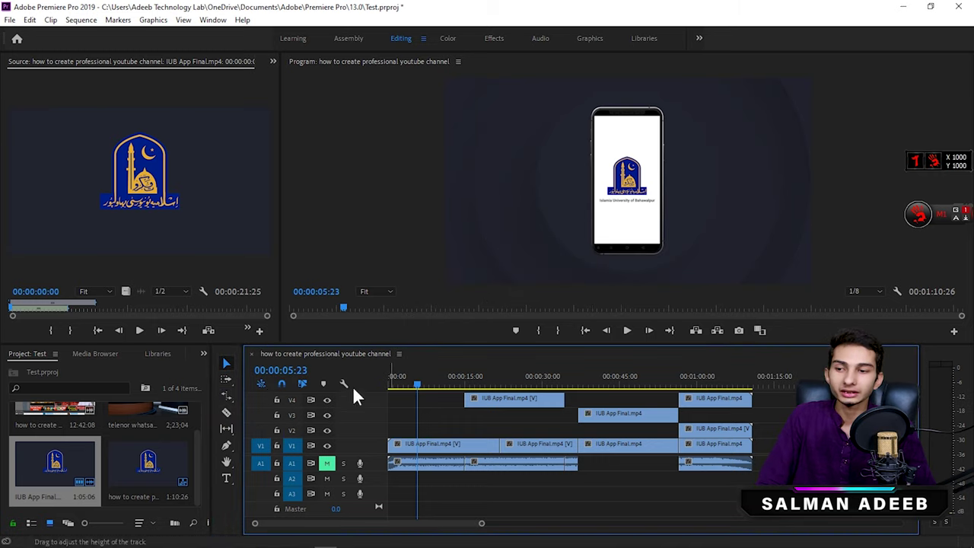
# - Clear every clip from the sequence and unmute the A1 audio track
pyautogui.hotkey('ctrl', 'a')
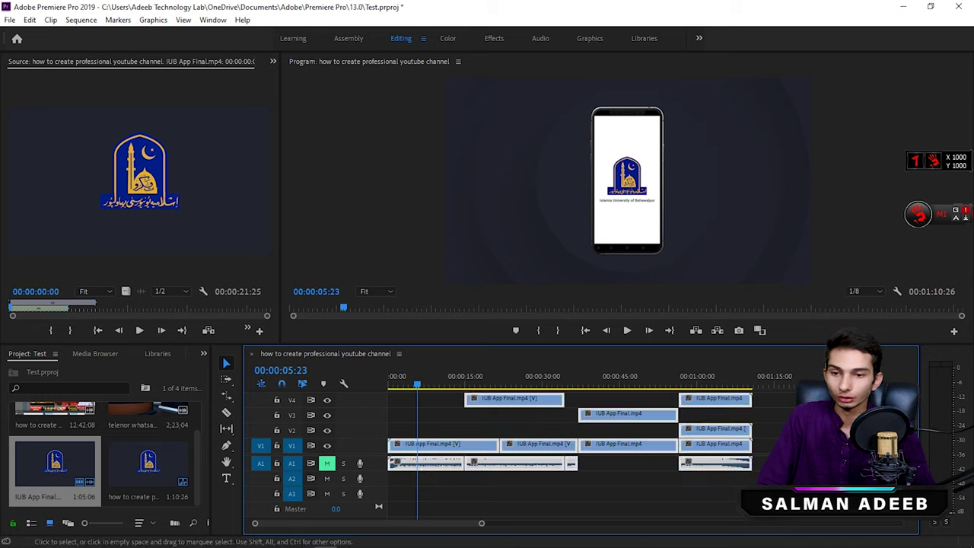
pyautogui.press('Delete')
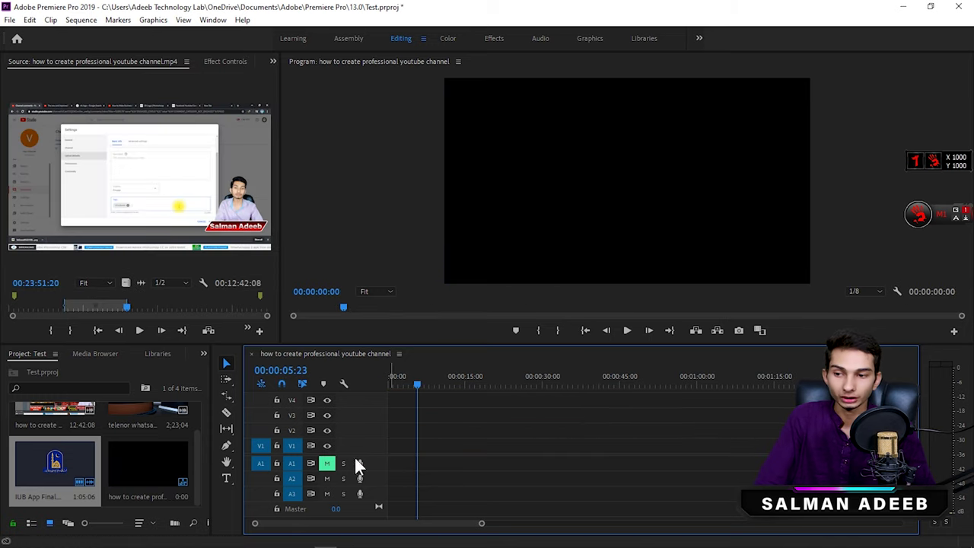
pyautogui.click(328, 463)
# - Place how to create professional youtube channel.mp4 on V1, accepting the clip mismatch warning
pyautogui.scroll(2, 59, 463)
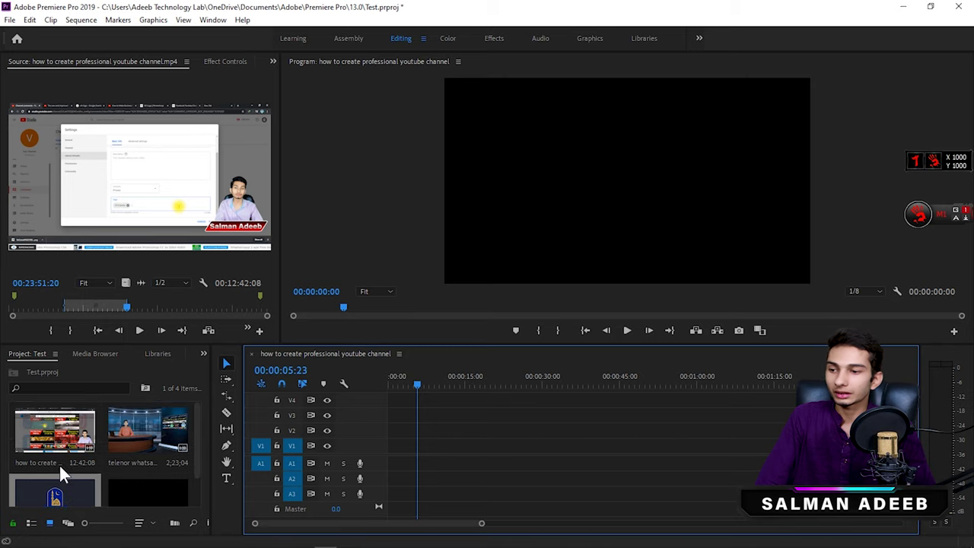
pyautogui.click(40, 427)
pyautogui.moveTo(40, 426); pyautogui.dragTo(485, 454)
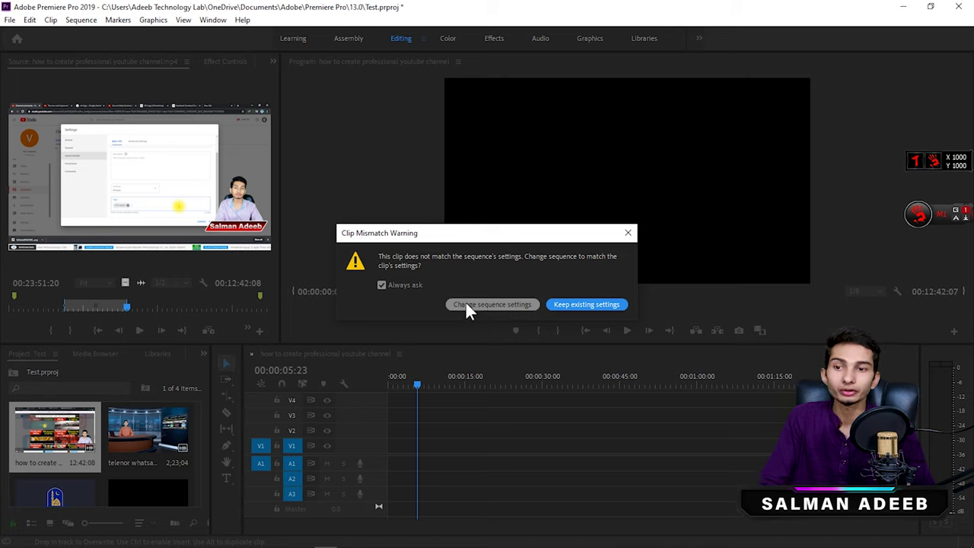
pyautogui.click(473, 304)
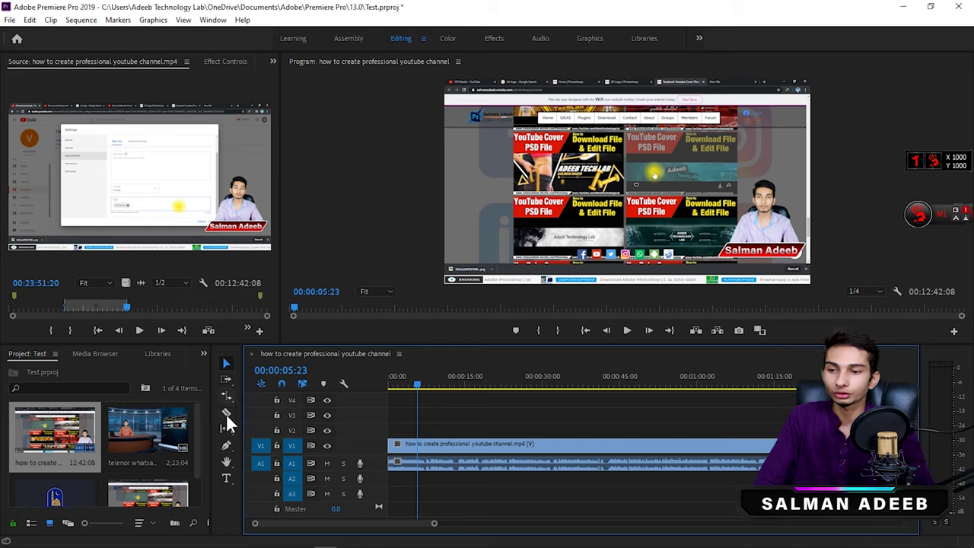
# - Razor-cut the tutorial clip at 00:00:13:18 and further along, then delete the middle piece
pyautogui.click(225, 414)
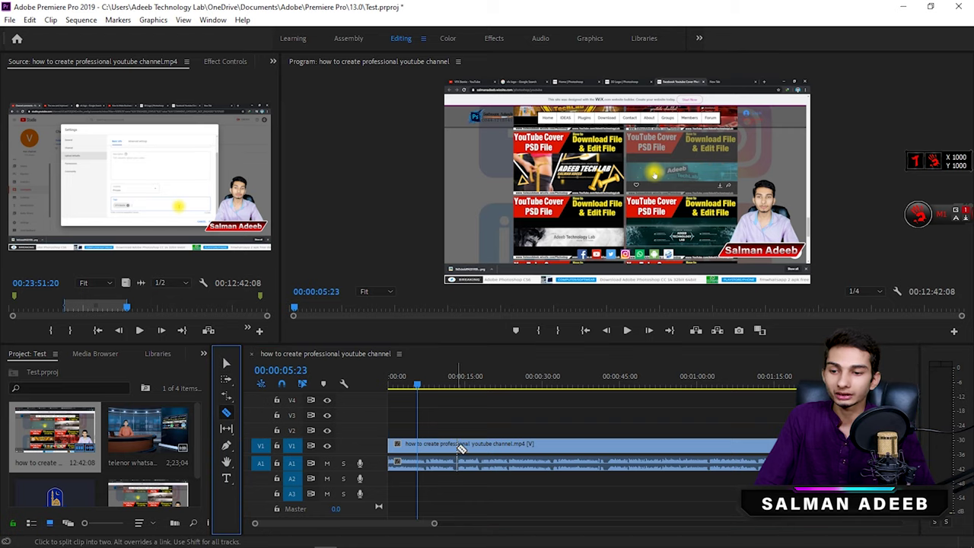
pyautogui.click(452, 386)
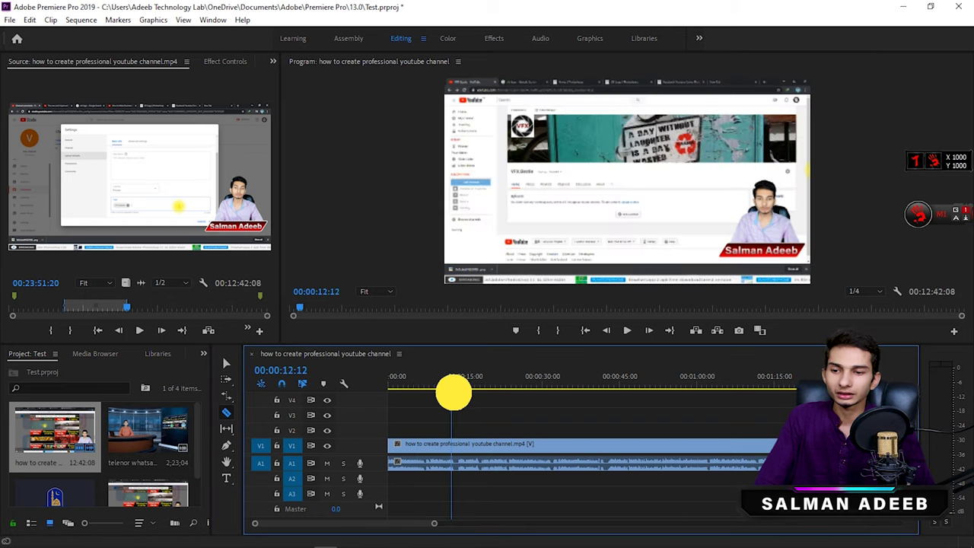
pyautogui.moveTo(454, 392); pyautogui.dragTo(458, 392)
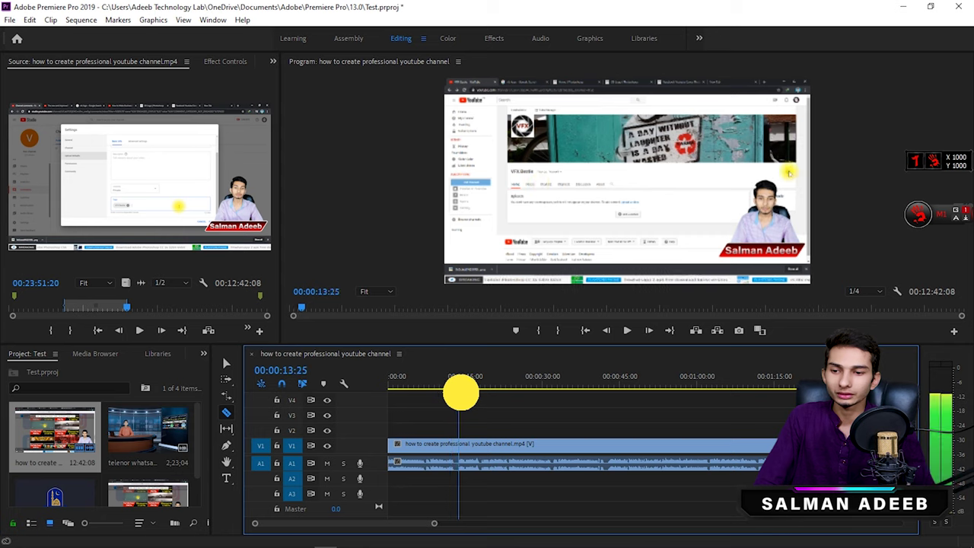
pyautogui.click(327, 462)
pyautogui.click(458, 445)
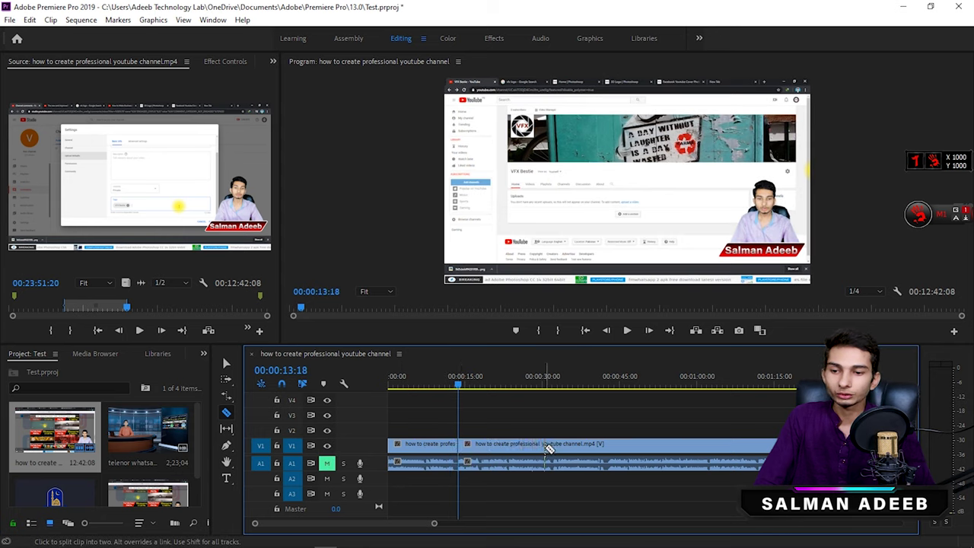
pyautogui.click(555, 444)
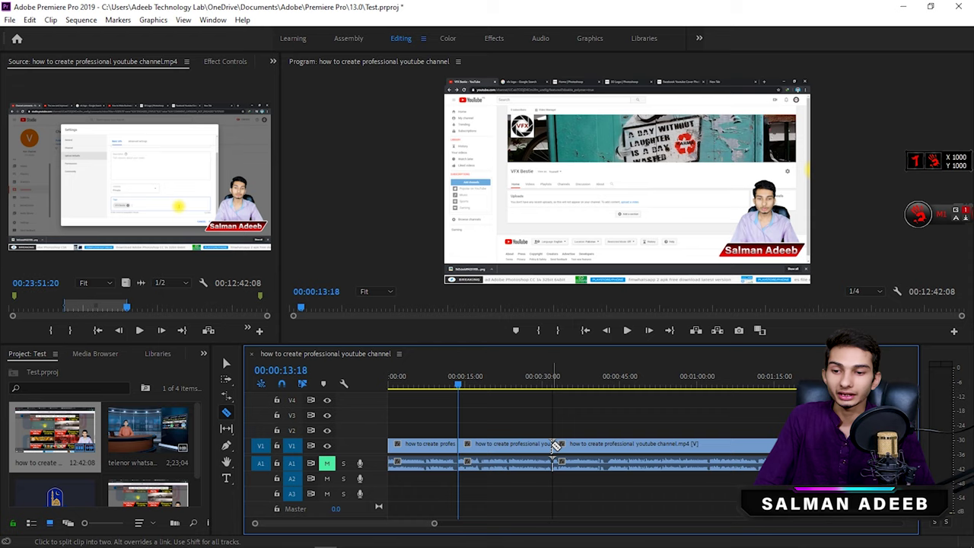
pyautogui.press('v')
pyautogui.click(508, 449)
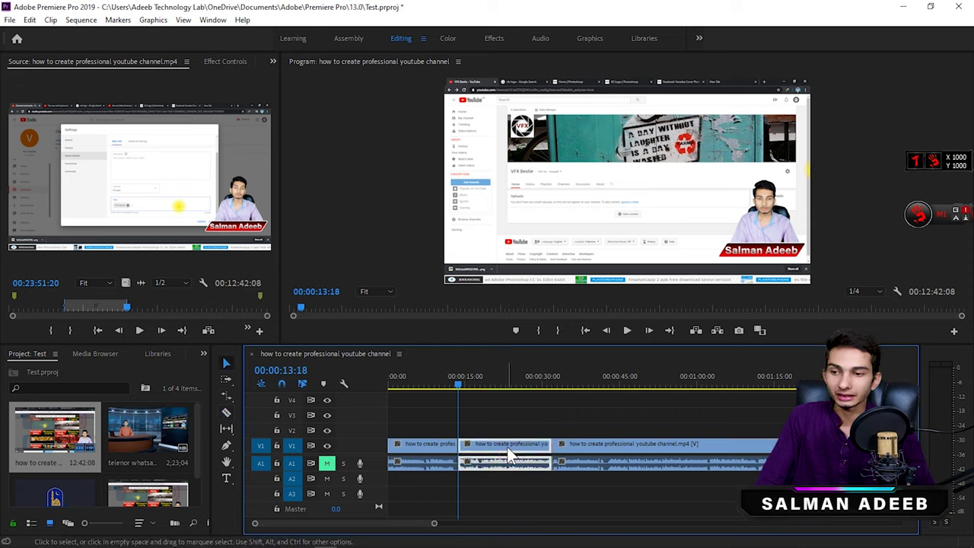
pyautogui.press('Delete')
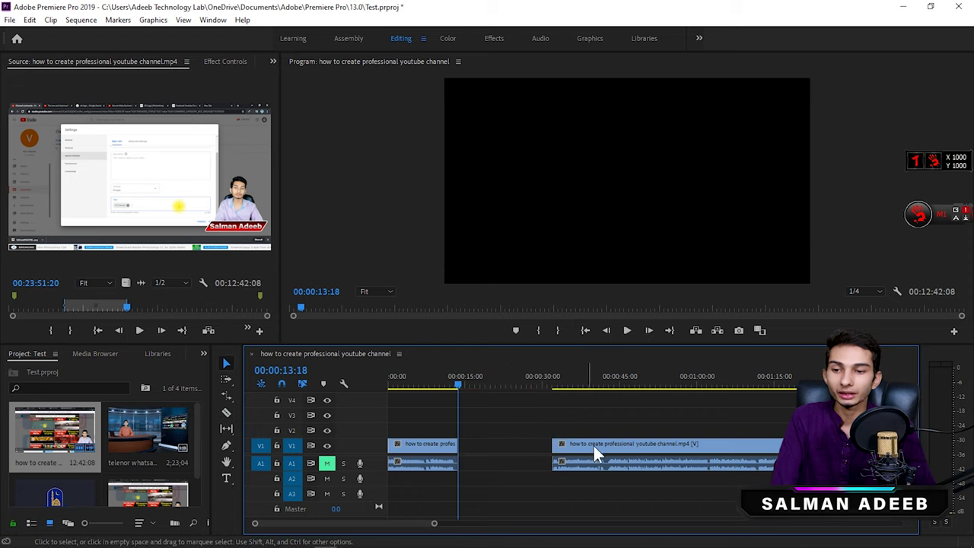
# - Move the right piece left until it snaps against the first piece, closing the gap
pyautogui.moveTo(601, 446); pyautogui.dragTo(496, 452)
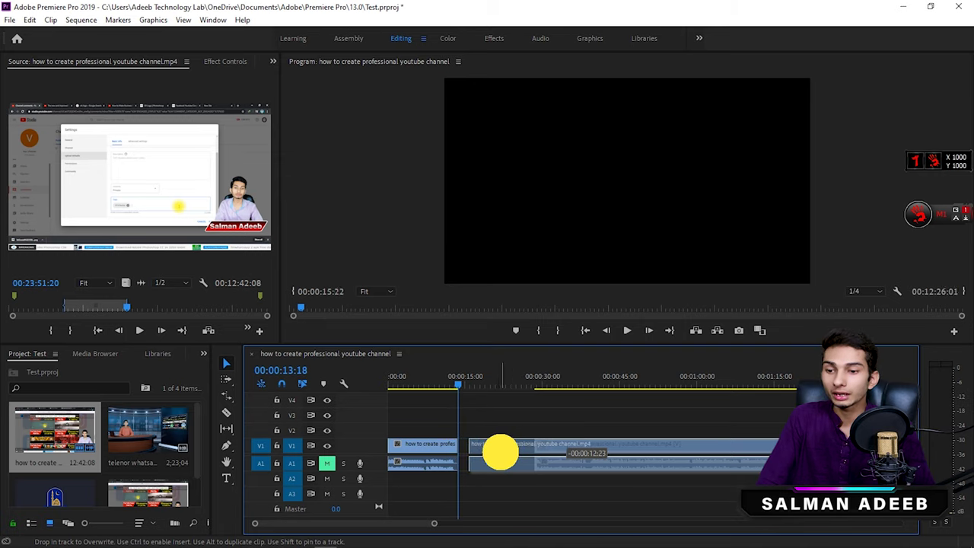
pyautogui.moveTo(496, 453); pyautogui.dragTo(530, 459)
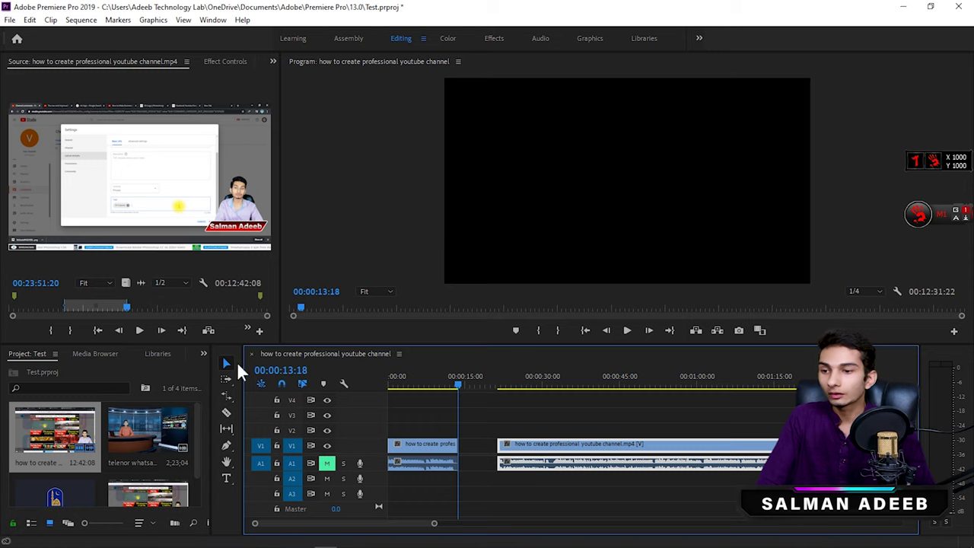
pyautogui.click(282, 381)
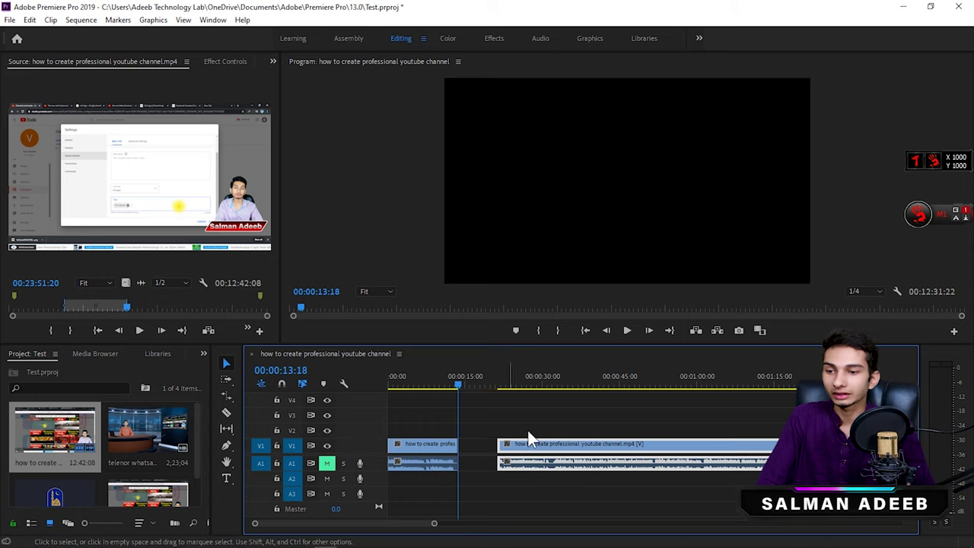
pyautogui.moveTo(563, 445); pyautogui.dragTo(535, 445)
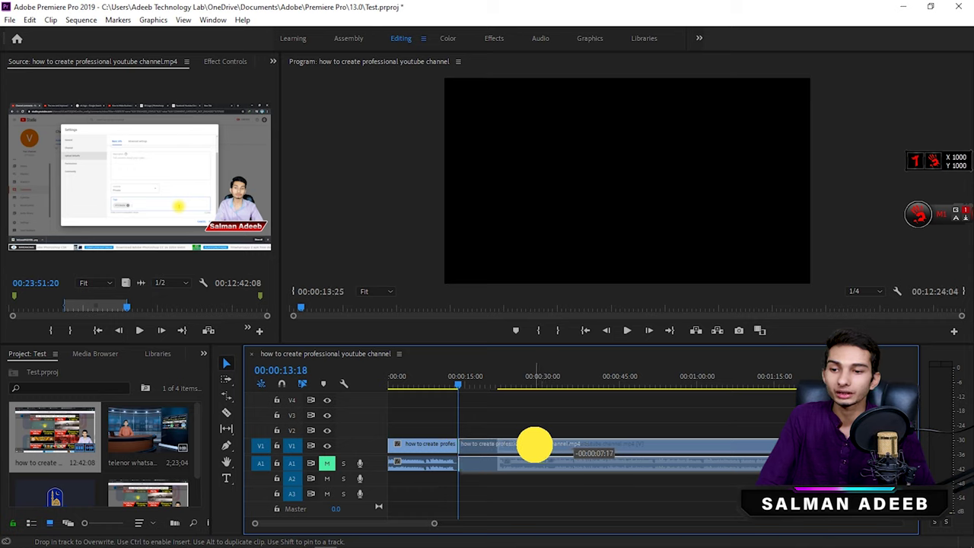
pyautogui.moveTo(535, 445); pyautogui.dragTo(552, 445)
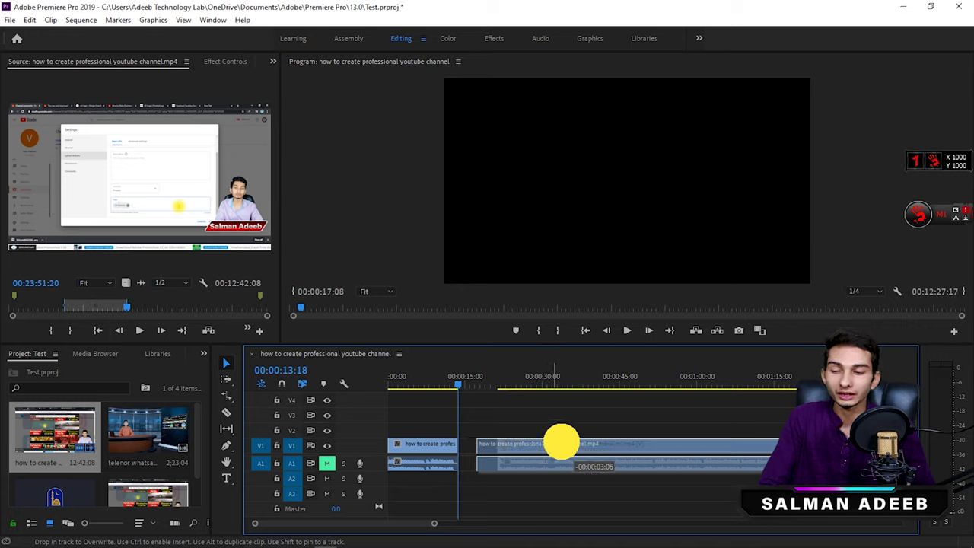
pyautogui.moveTo(552, 446); pyautogui.dragTo(561, 446)
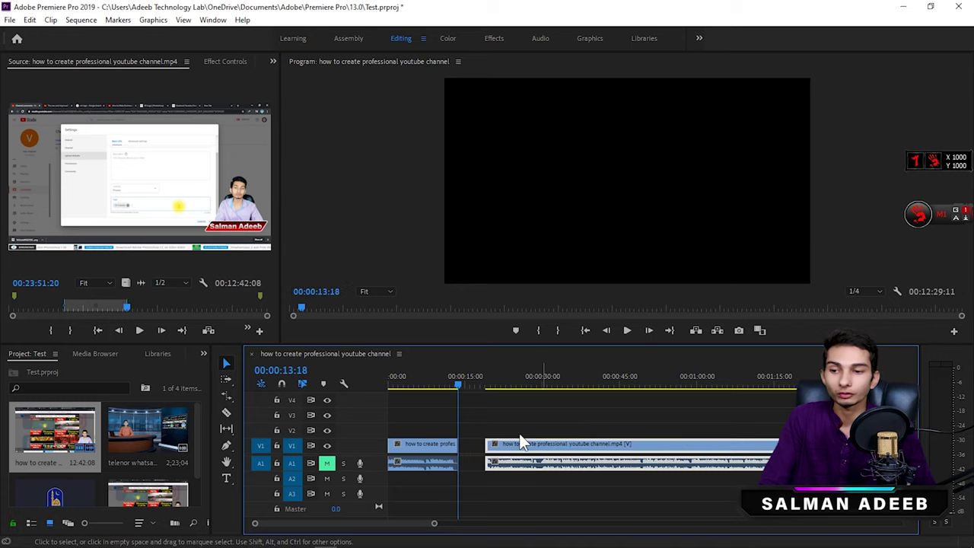
pyautogui.click(282, 382)
pyautogui.moveTo(545, 444); pyautogui.dragTo(525, 446)
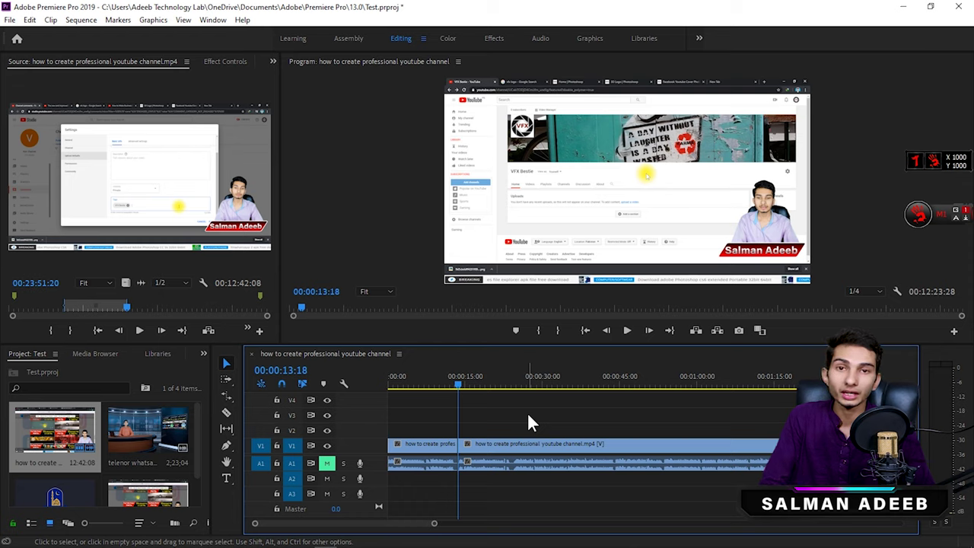
# - Razor-cut the long clip at three points into four back-to-back pieces
pyautogui.click(528, 416)
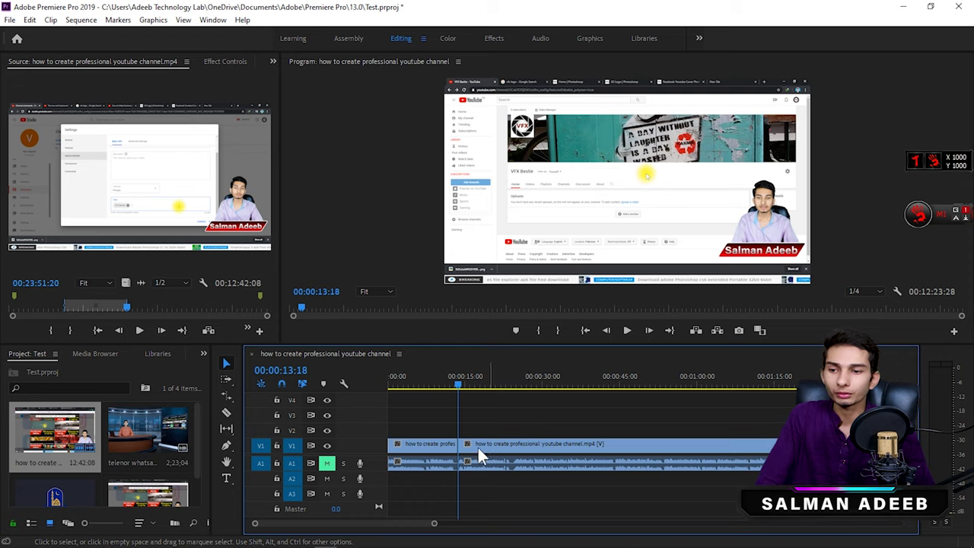
pyautogui.click(551, 423)
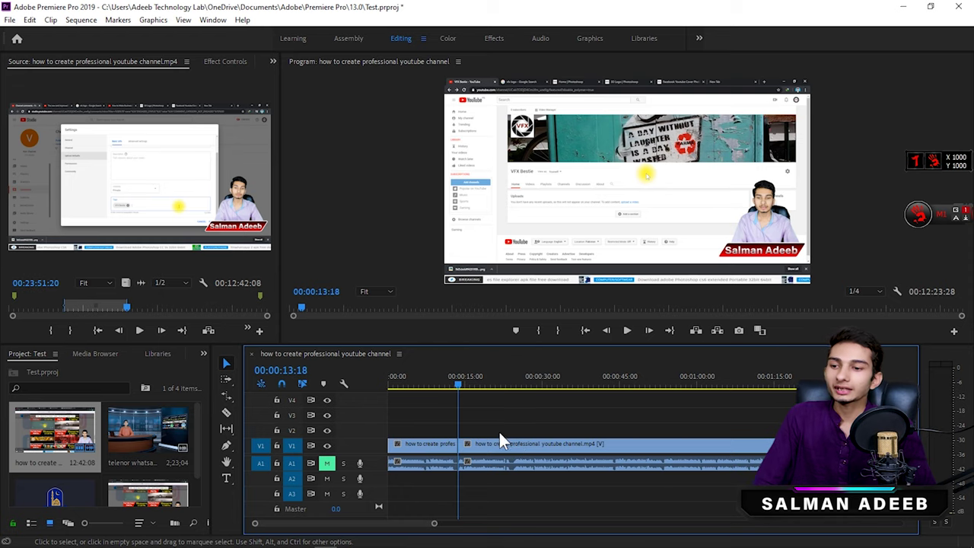
pyautogui.scroll(-1, 499, 437)
pyautogui.click(226, 412)
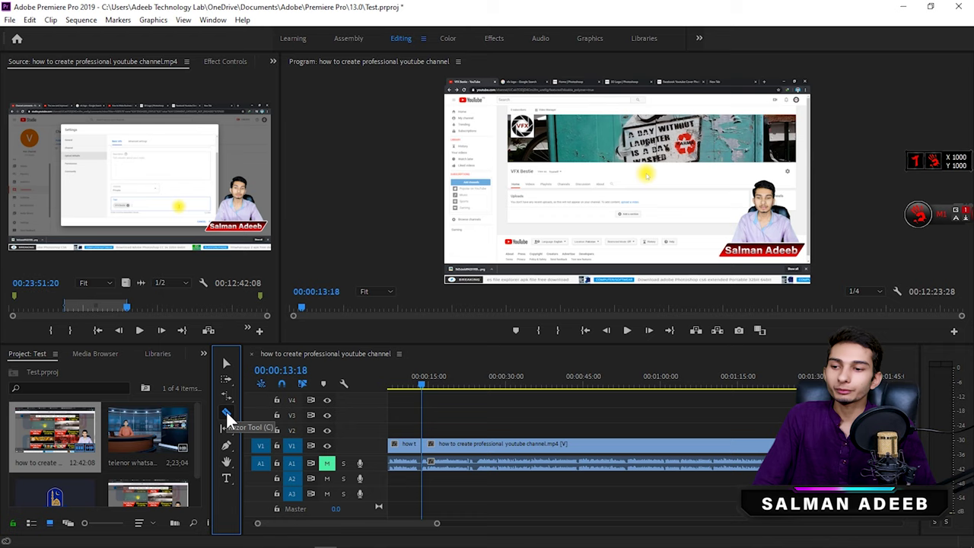
pyautogui.click(514, 449)
pyautogui.click(650, 447)
pyautogui.click(739, 447)
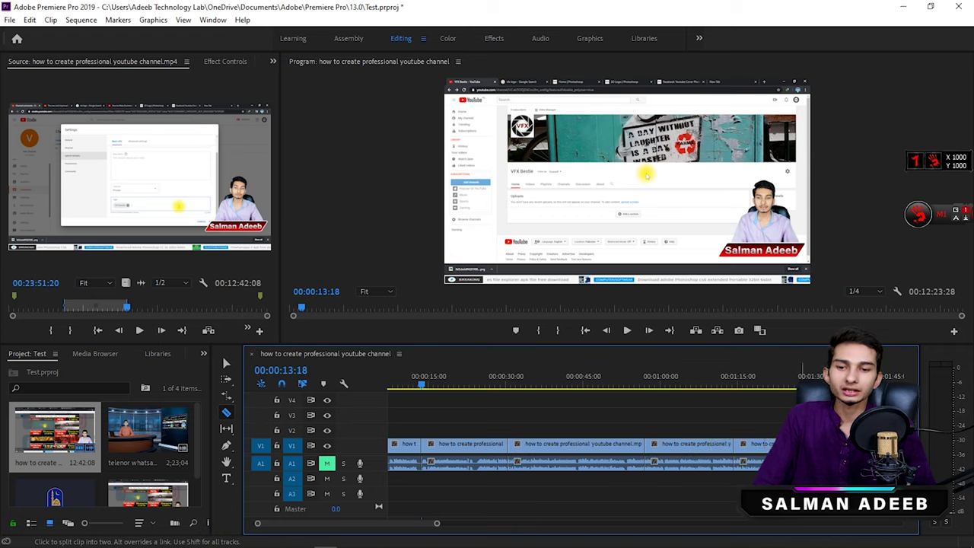
# - Delete the third piece, then undo to restore it
pyautogui.press('v')
pyautogui.click(635, 453)
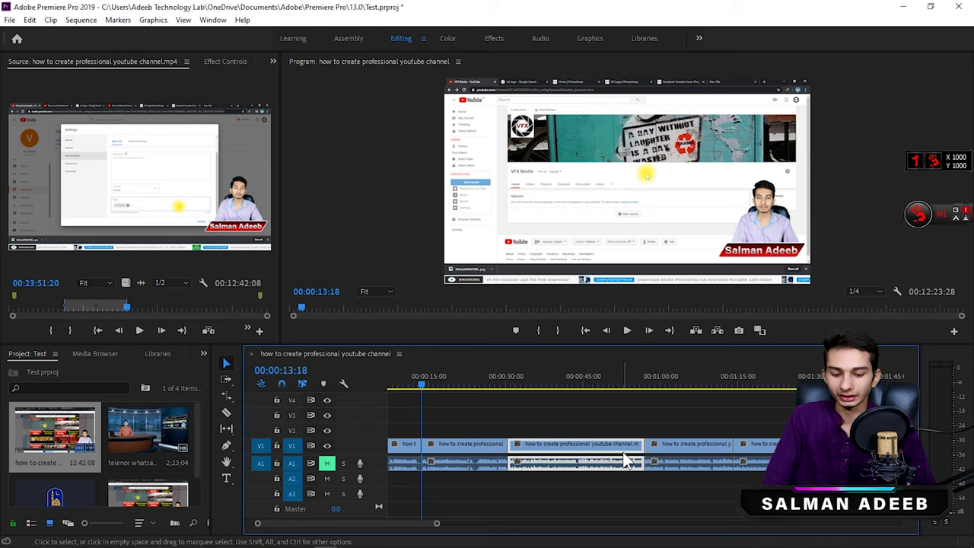
pyautogui.press('Delete')
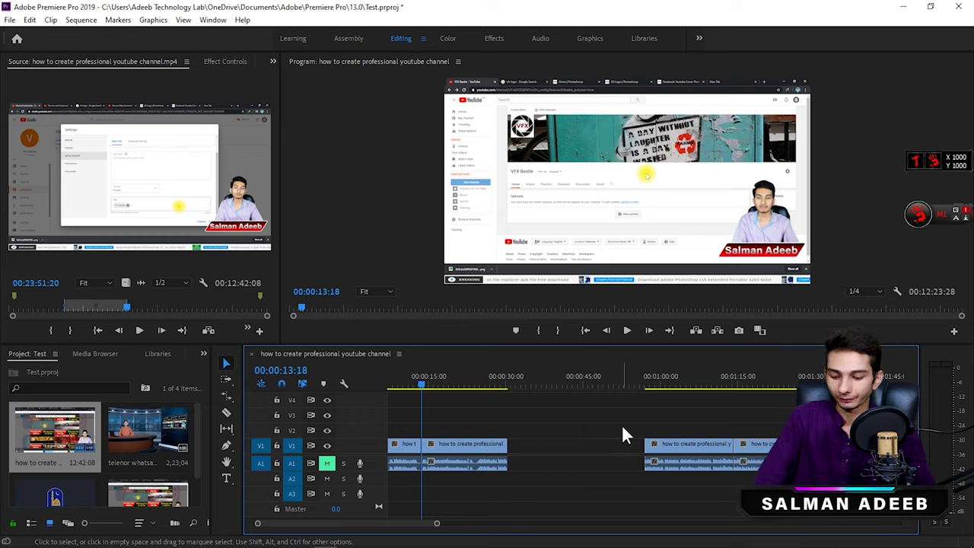
pyautogui.hotkey('ctrl', 'z')
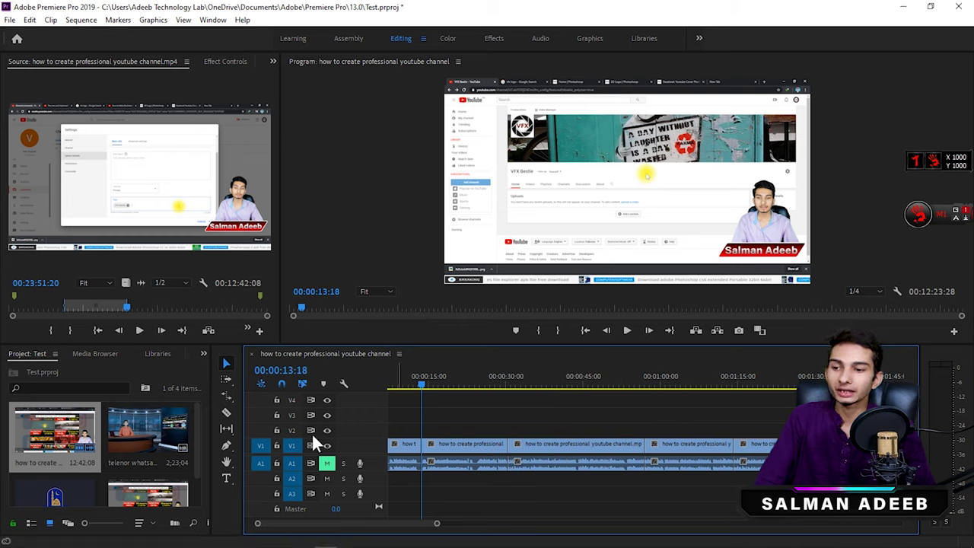
pyautogui.click(226, 430)
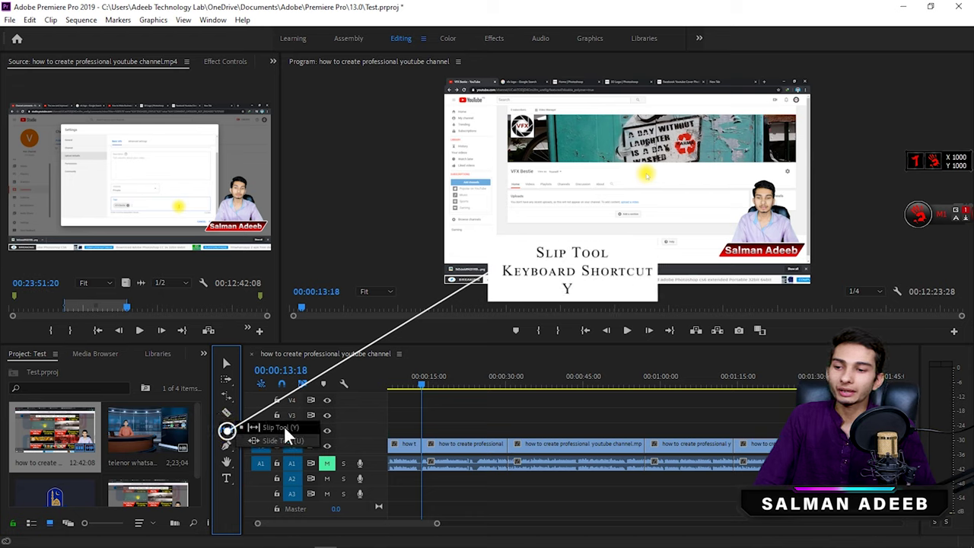
# - Slip the second piece's footage about +00:00:01:23 while keeping its timeline position and length
pyautogui.click(284, 426)
pyautogui.click(466, 385)
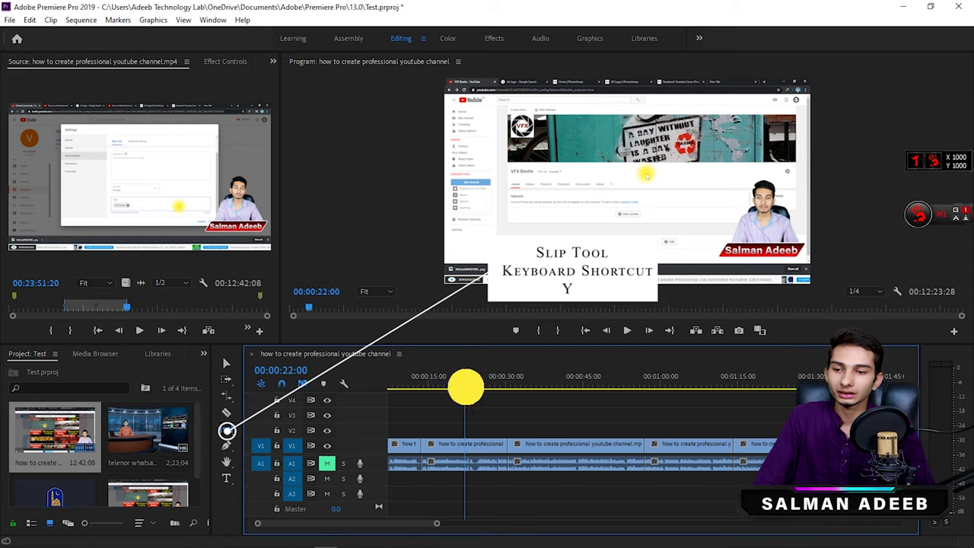
pyautogui.click(462, 443)
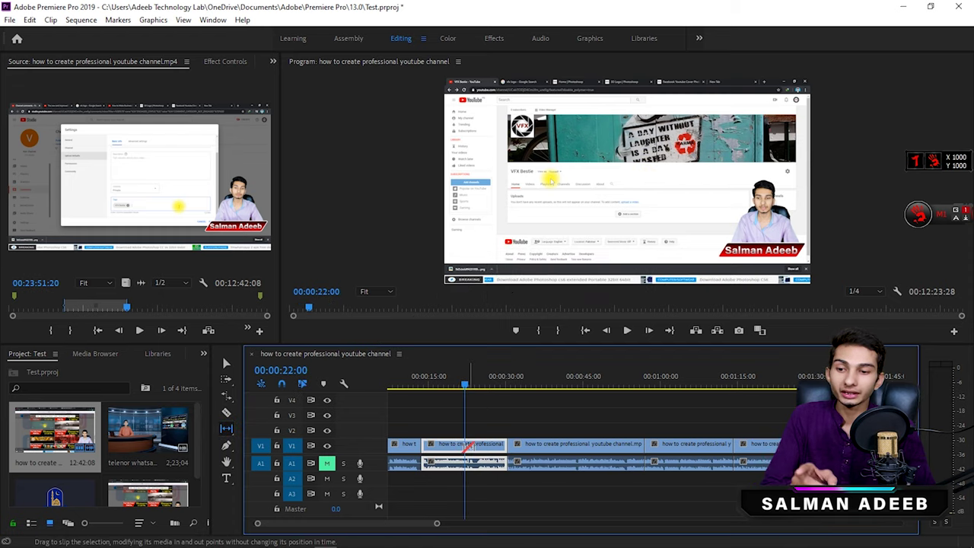
pyautogui.moveTo(498, 381); pyautogui.dragTo(473, 381)
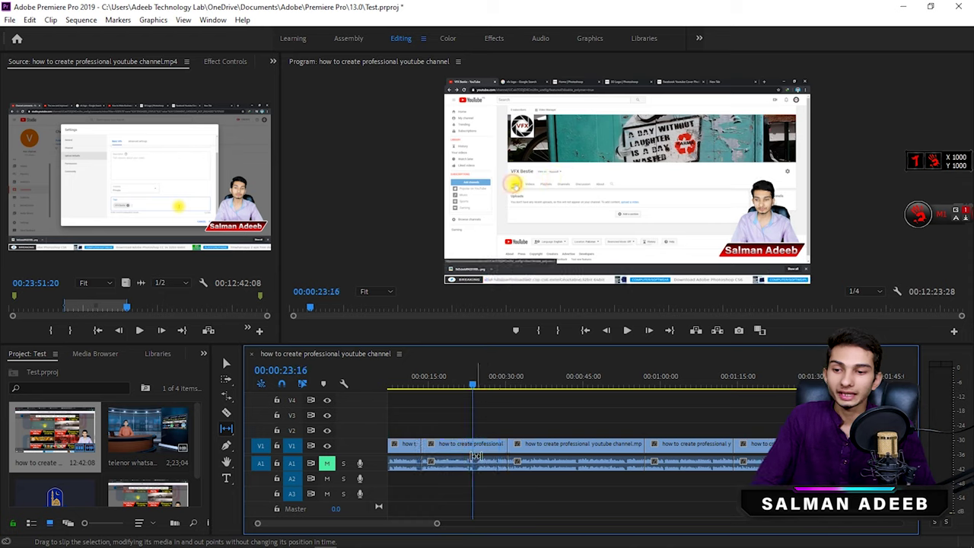
pyautogui.moveTo(464, 445); pyautogui.dragTo(496, 448)
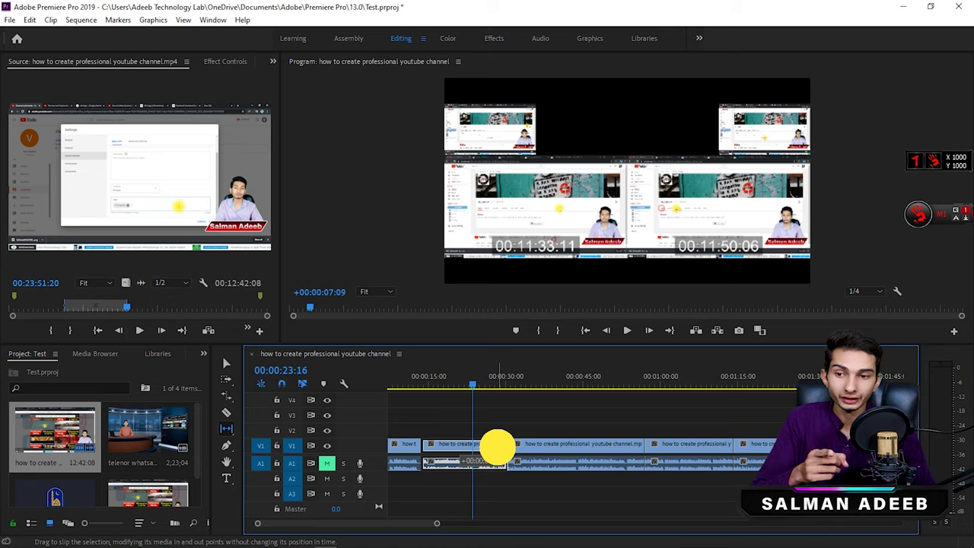
pyautogui.moveTo(496, 447); pyautogui.dragTo(467, 447)
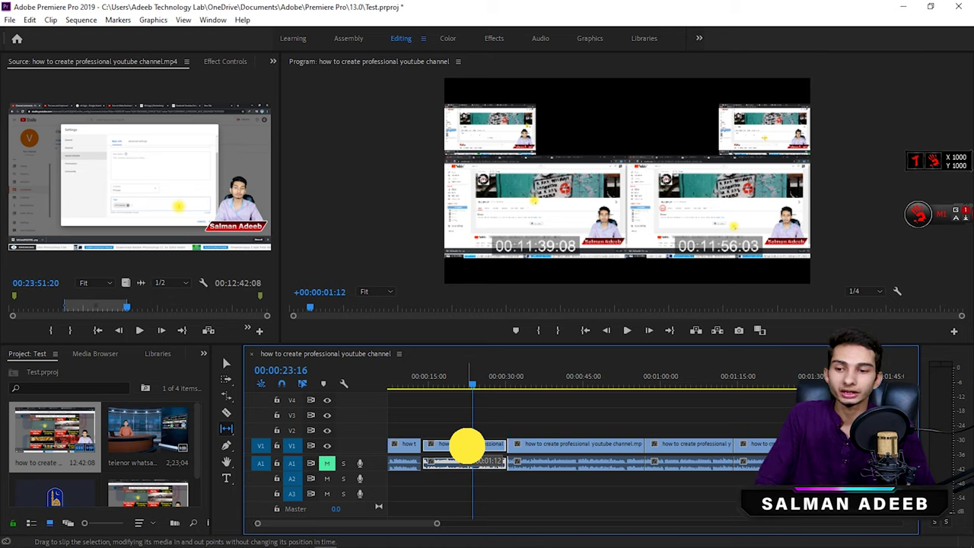
pyautogui.moveTo(466, 447); pyautogui.dragTo(520, 451)
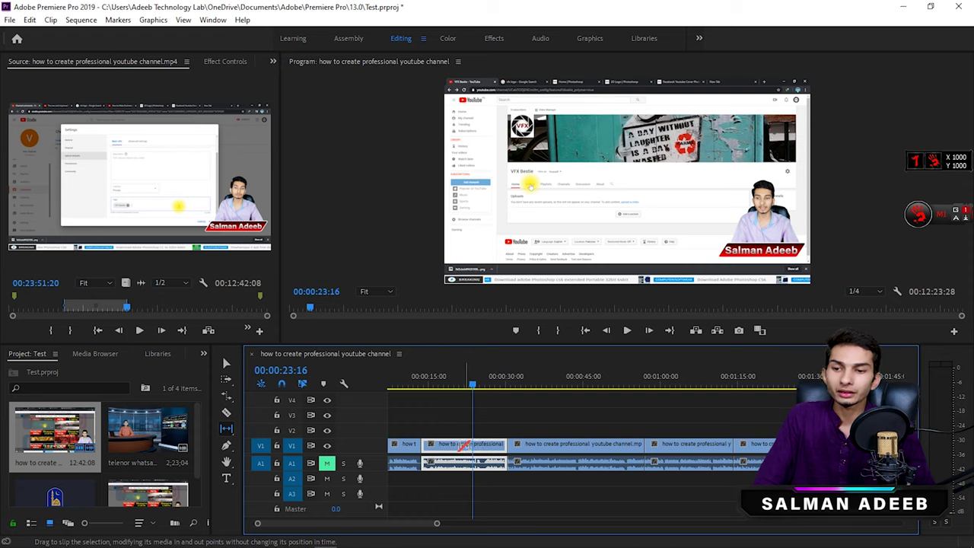
pyautogui.click(492, 395)
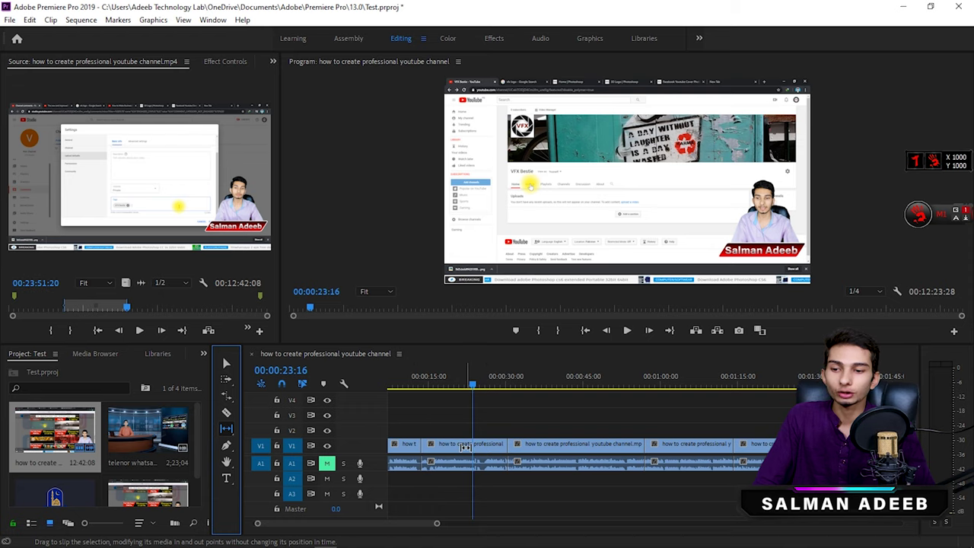
pyautogui.moveTo(466, 447)
pyautogui.mouseDown()
pyautogui.moveTo(453, 447)
pyautogui.moveTo(476, 449)
pyautogui.mouseUp()
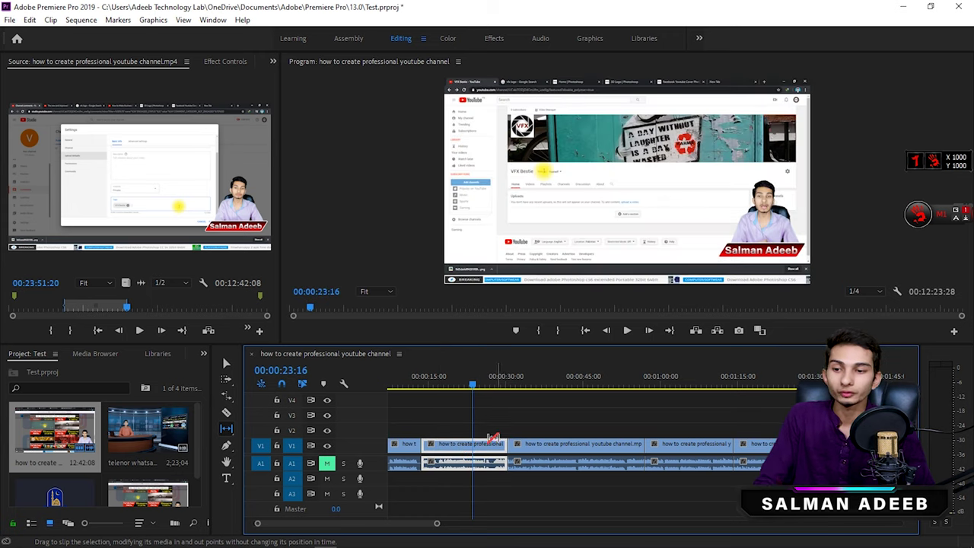
pyautogui.moveTo(226, 430); pyautogui.dragTo(270, 440)
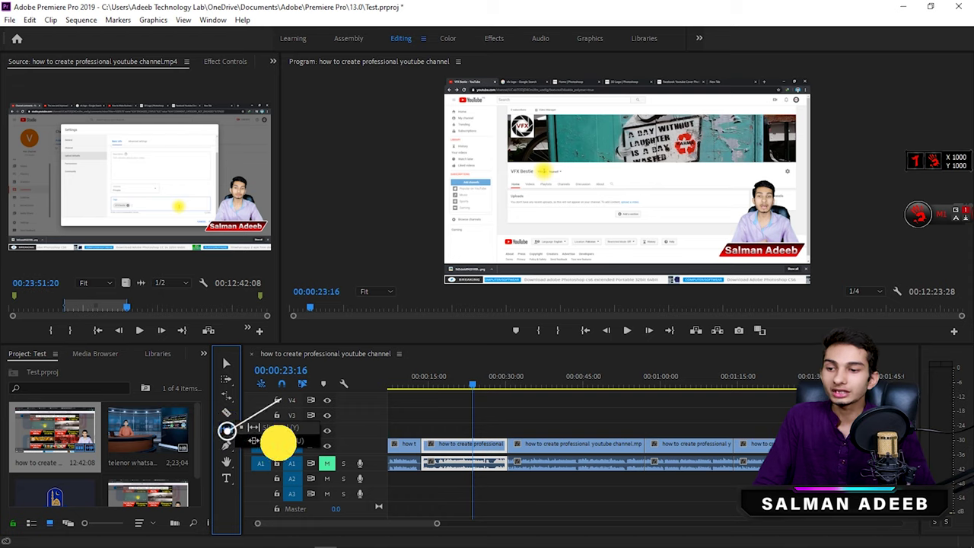
# - Slide the second tutorial piece slightly later, with its neighbours trimmed to stay gap-free
pyautogui.click(275, 440)
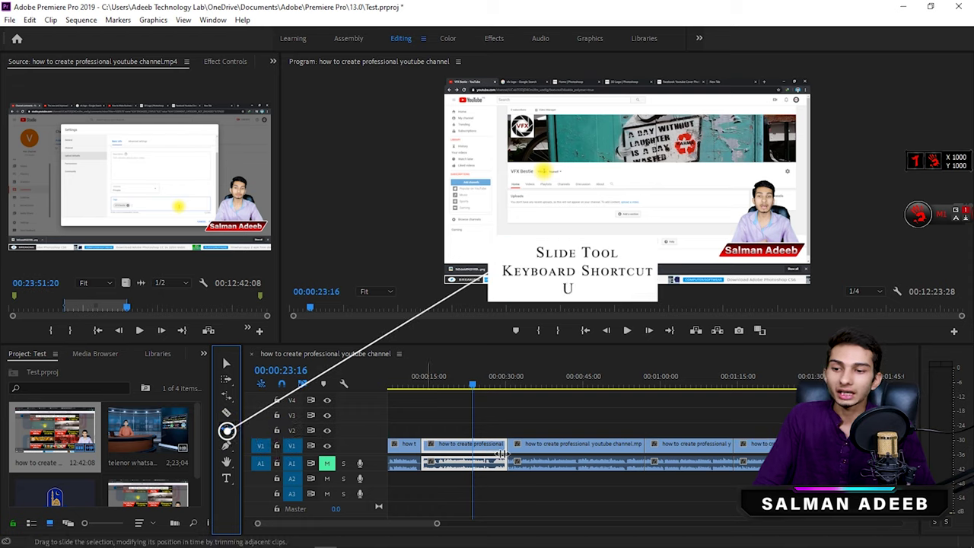
pyautogui.moveTo(466, 446)
pyautogui.mouseDown()
pyautogui.moveTo(521, 445)
pyautogui.moveTo(494, 453)
pyautogui.moveTo(506, 449)
pyautogui.mouseUp()
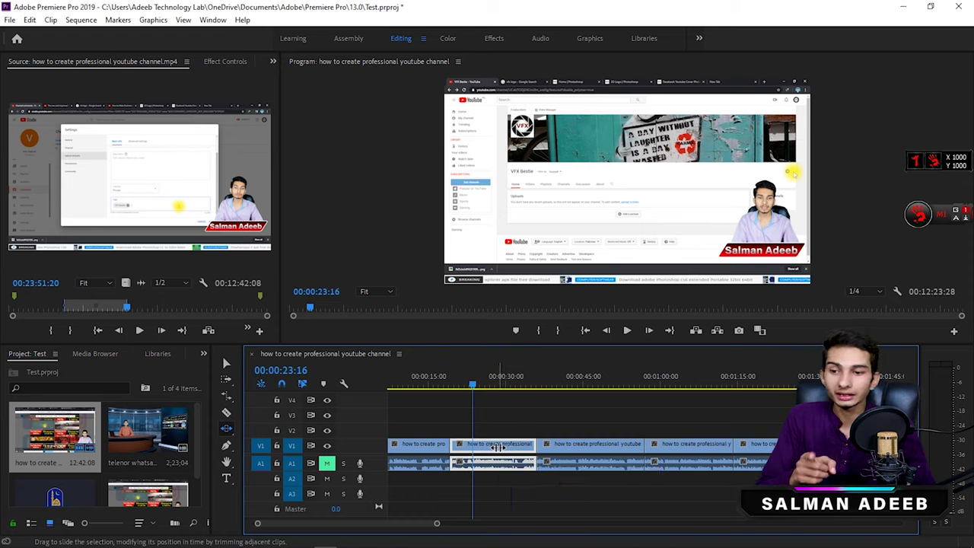
pyautogui.moveTo(497, 448); pyautogui.dragTo(531, 451)
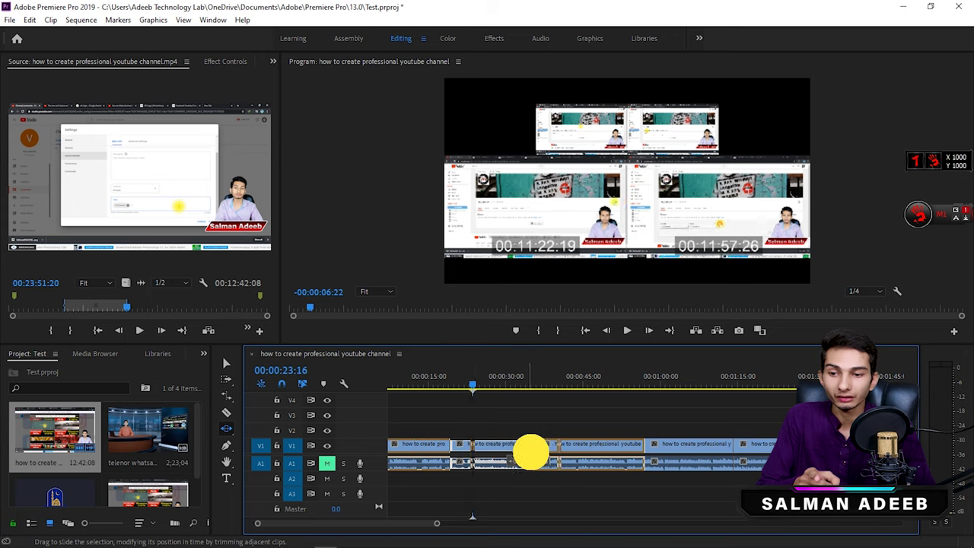
pyautogui.moveTo(531, 452); pyautogui.dragTo(515, 454)
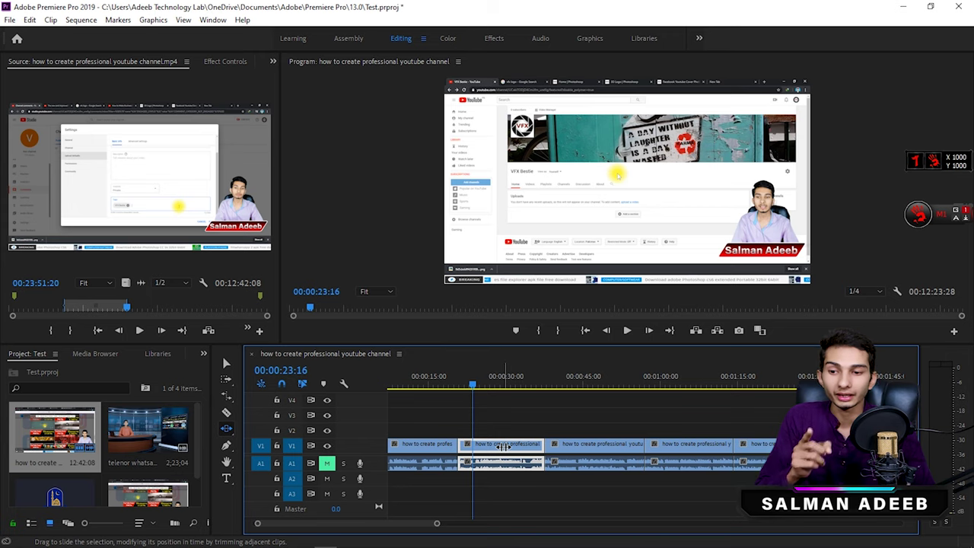
pyautogui.moveTo(502, 448); pyautogui.dragTo(495, 450)
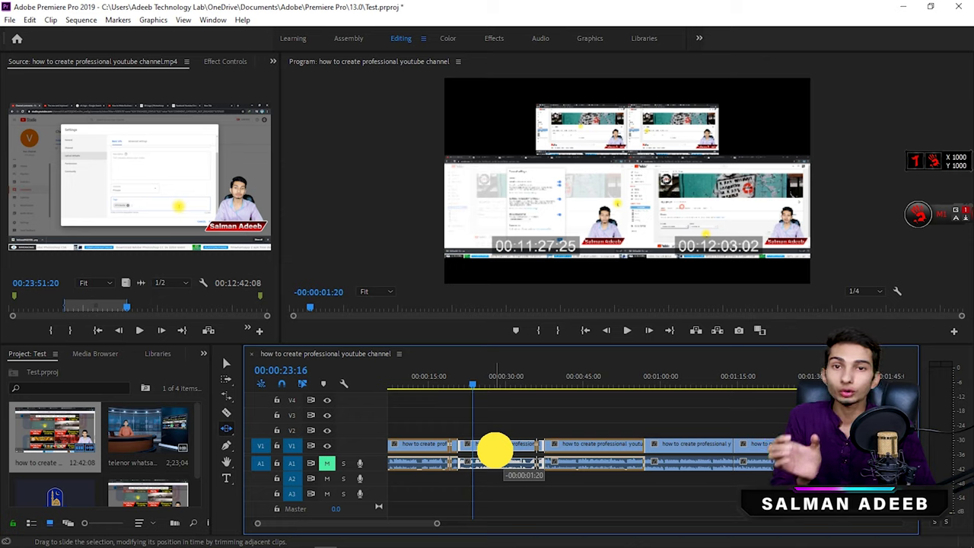
pyautogui.moveTo(494, 450); pyautogui.dragTo(496, 450)
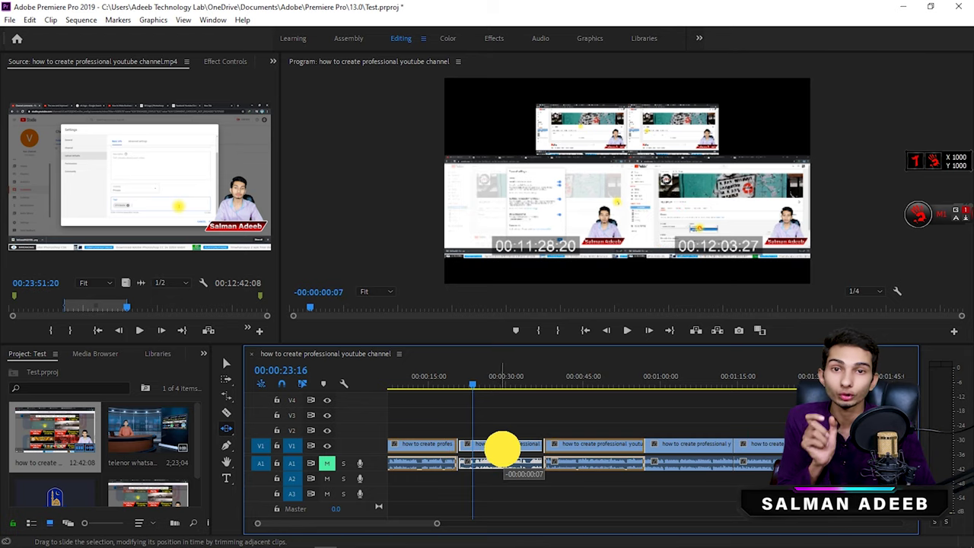
pyautogui.moveTo(496, 450)
pyautogui.mouseDown()
pyautogui.moveTo(488, 451)
pyautogui.moveTo(511, 443)
pyautogui.mouseUp()
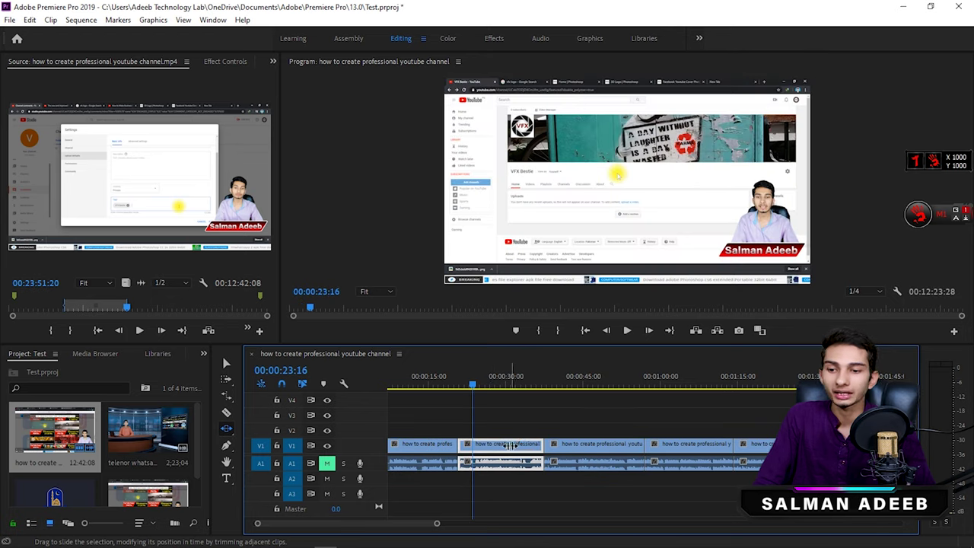
pyautogui.moveTo(510, 445); pyautogui.dragTo(517, 443)
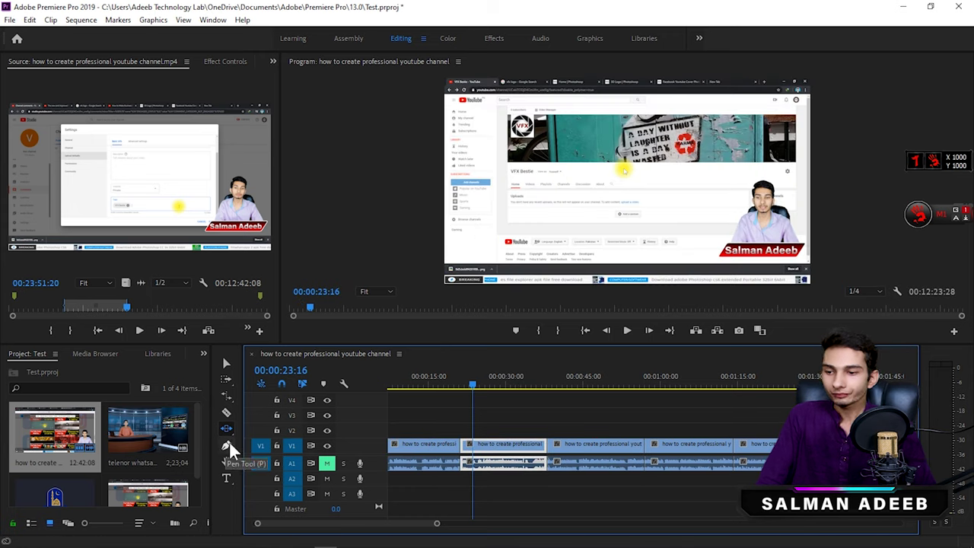
pyautogui.click(226, 362)
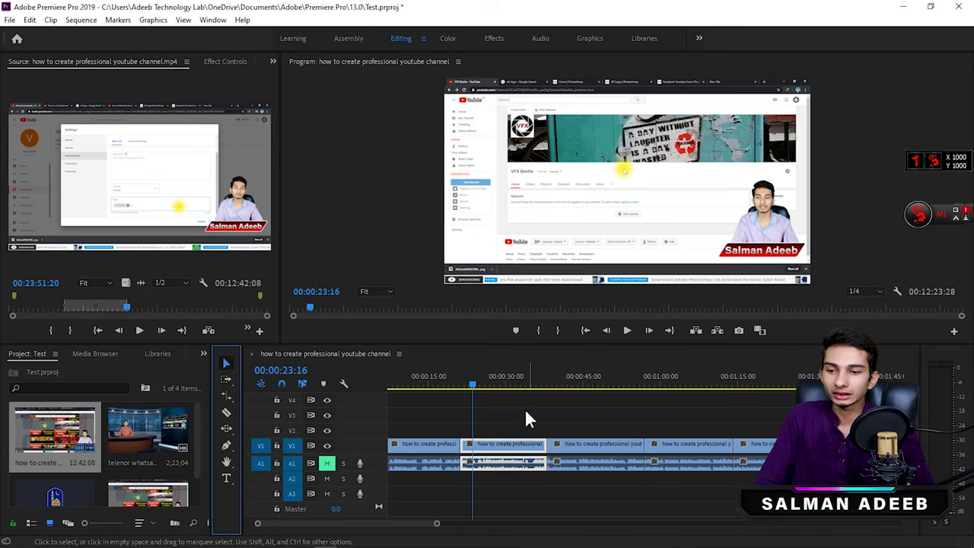
# - Draw a closed grey five-point polygon over the banner with the Pen Tool
pyautogui.click(227, 445)
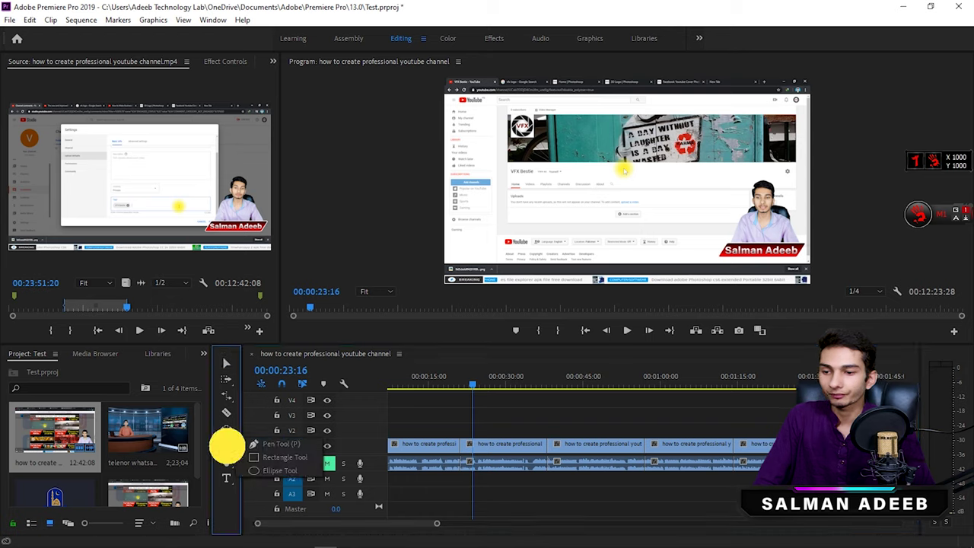
pyautogui.click(283, 445)
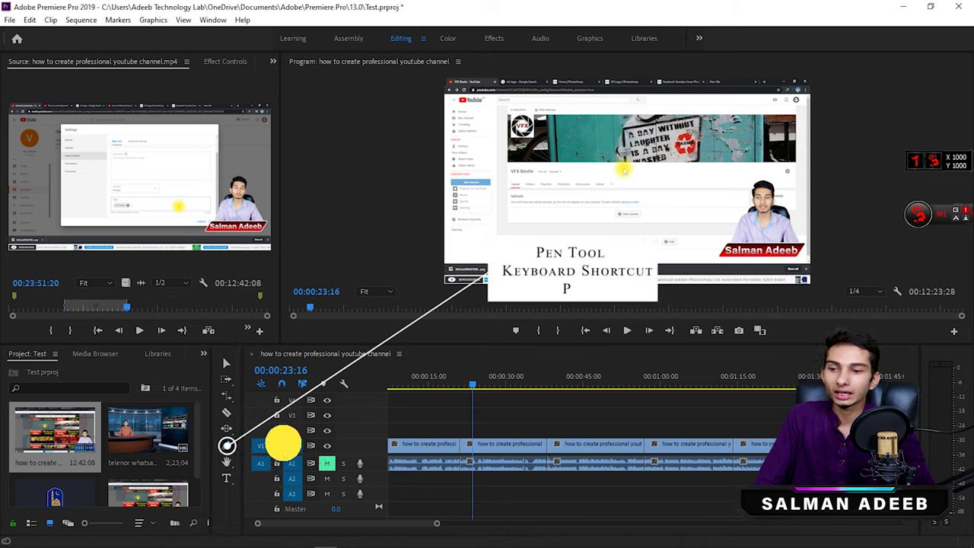
pyautogui.click(603, 149)
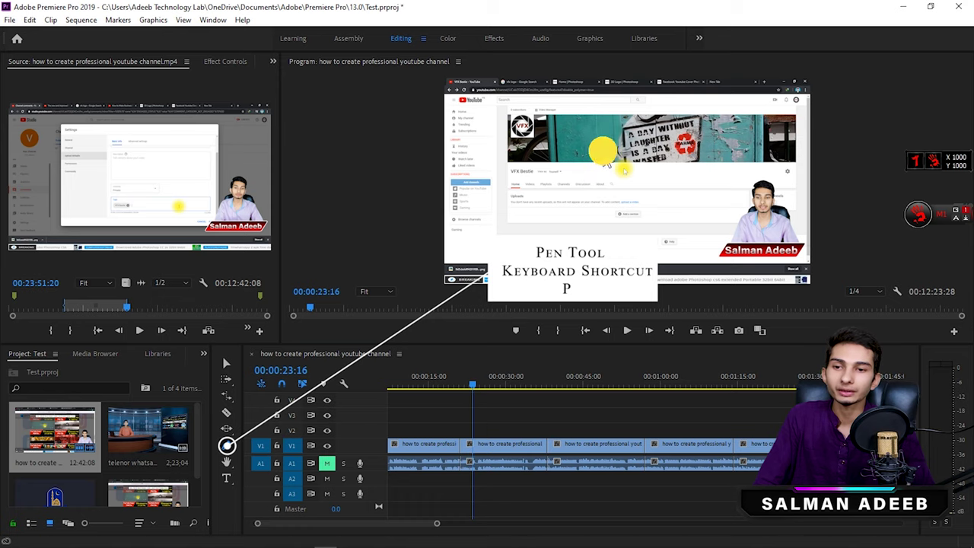
pyautogui.click(543, 199)
pyautogui.click(647, 207)
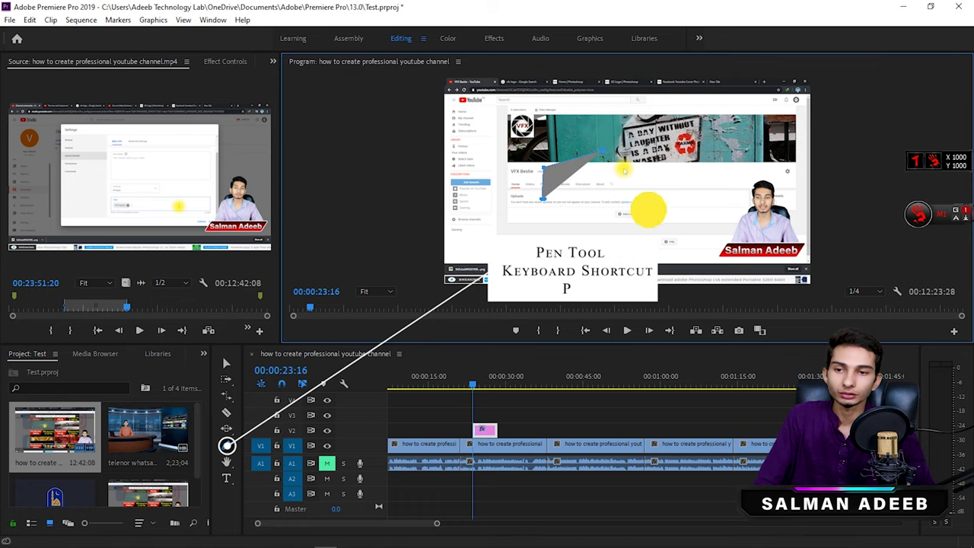
pyautogui.click(700, 196)
pyautogui.click(666, 158)
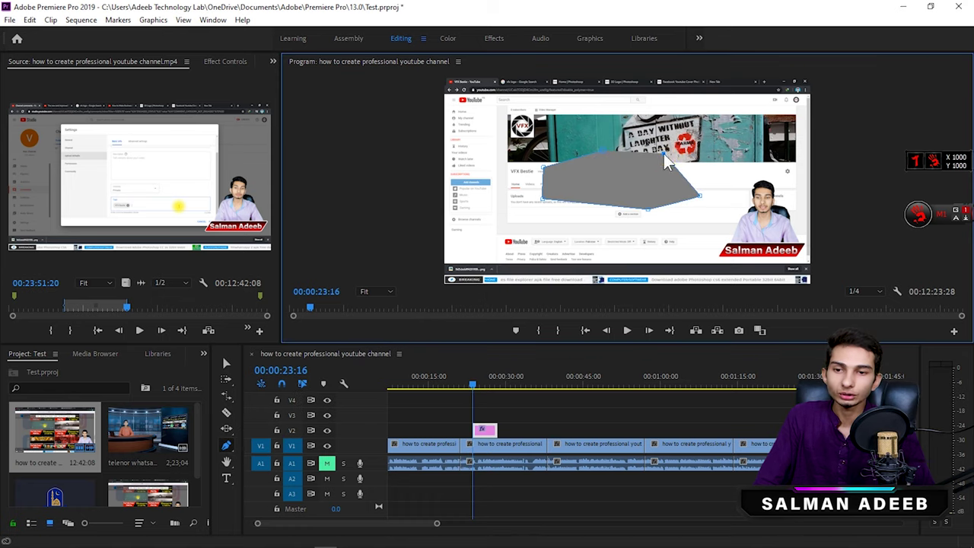
pyautogui.click(602, 152)
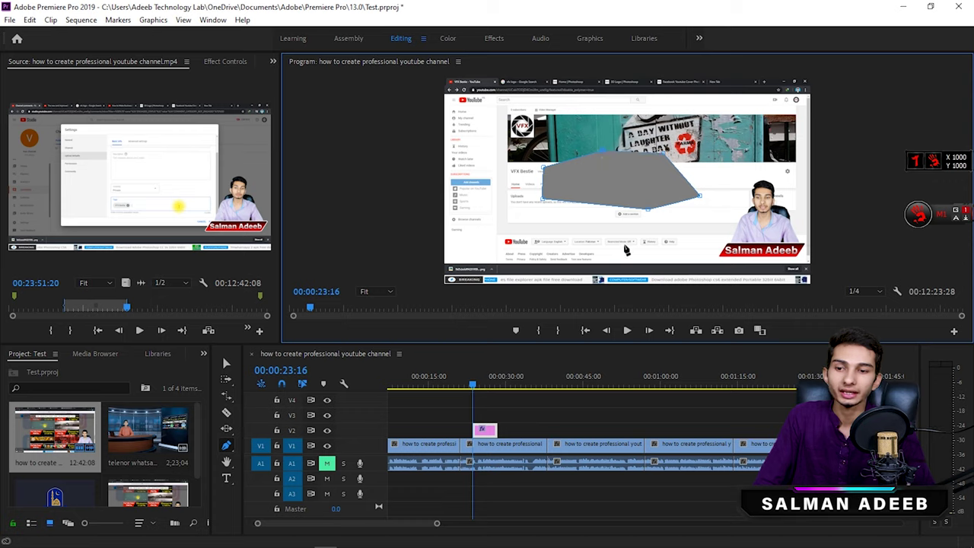
# - Move the polygon lower on the frame and shift its V2 clip later to about 00:00:36
pyautogui.click(226, 364)
pyautogui.click(647, 183)
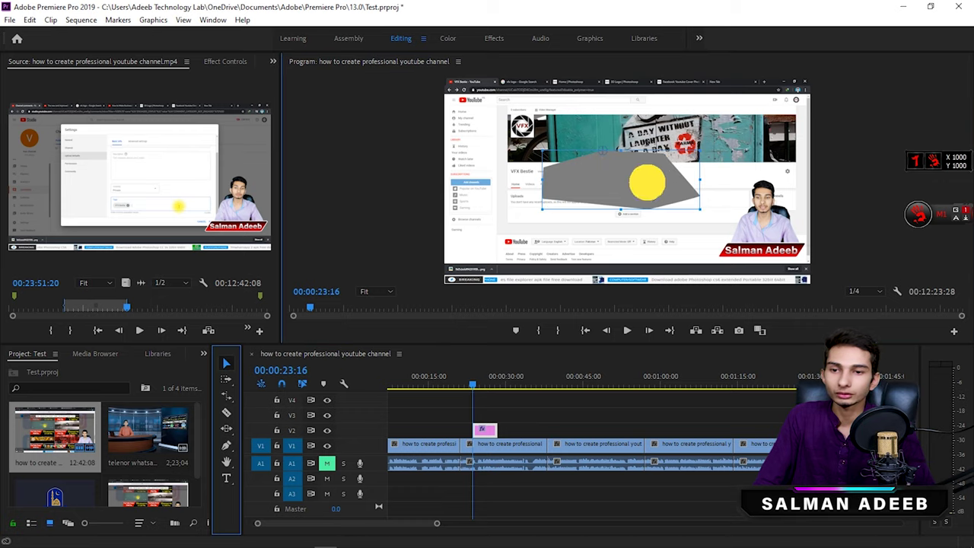
pyautogui.moveTo(647, 183)
pyautogui.mouseDown()
pyautogui.moveTo(624, 210)
pyautogui.moveTo(640, 211)
pyautogui.mouseUp()
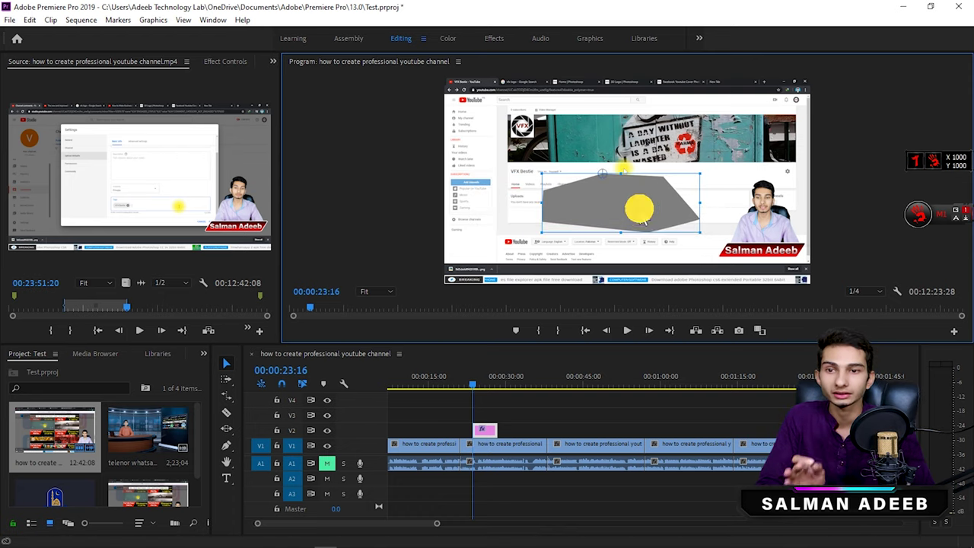
pyautogui.click(512, 419)
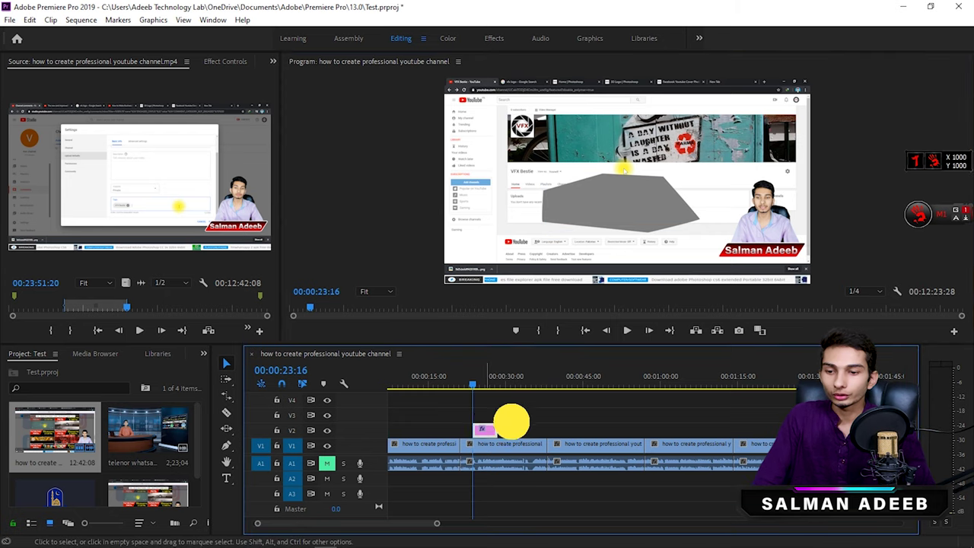
pyautogui.moveTo(484, 429); pyautogui.dragTo(571, 430)
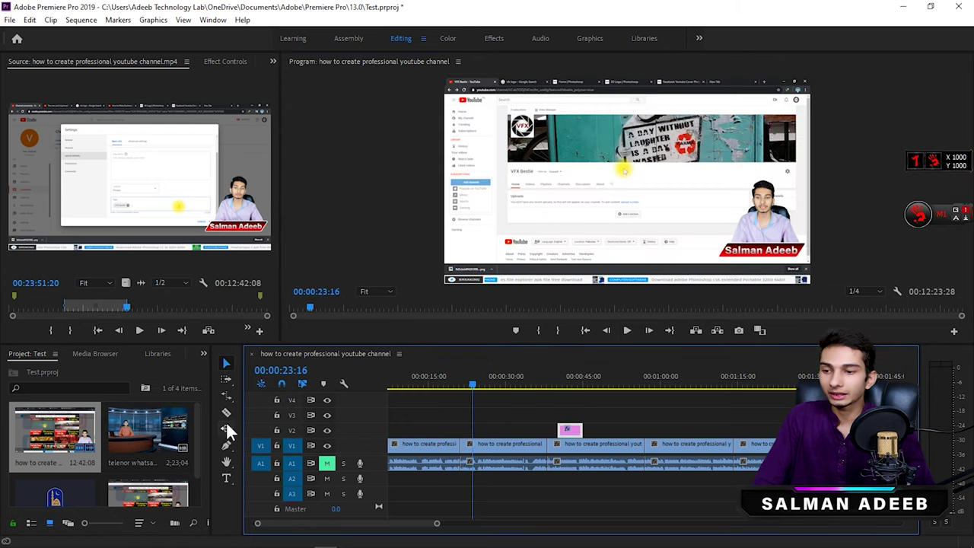
# - Draw two grey rectangles over the video and banner with the Rectangle Tool
pyautogui.moveTo(225, 443); pyautogui.dragTo(290, 457)
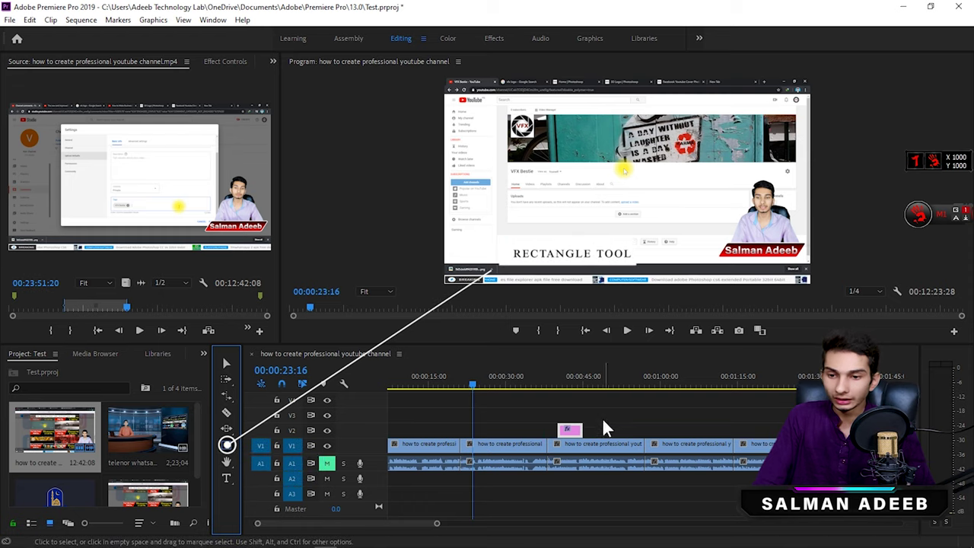
pyautogui.moveTo(564, 153); pyautogui.dragTo(651, 219)
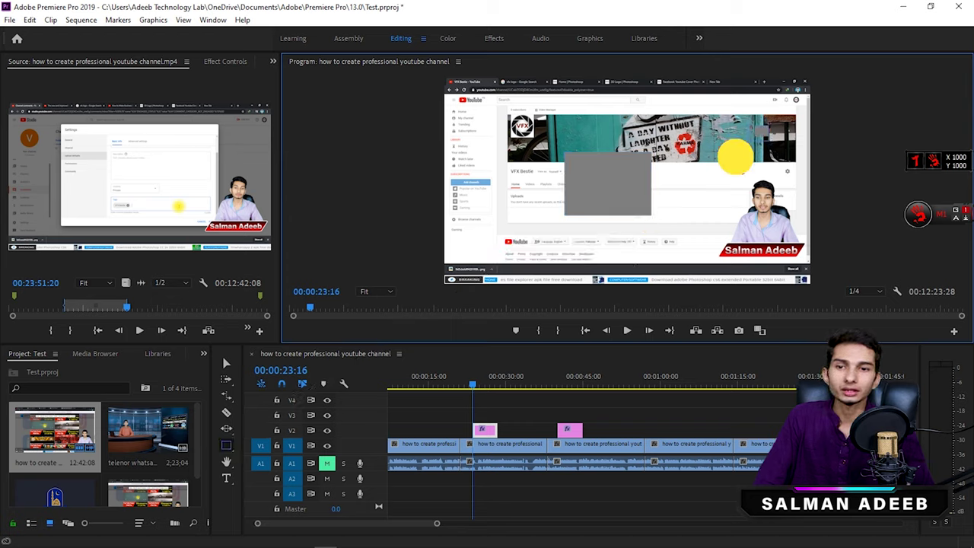
pyautogui.moveTo(769, 127); pyautogui.dragTo(699, 181)
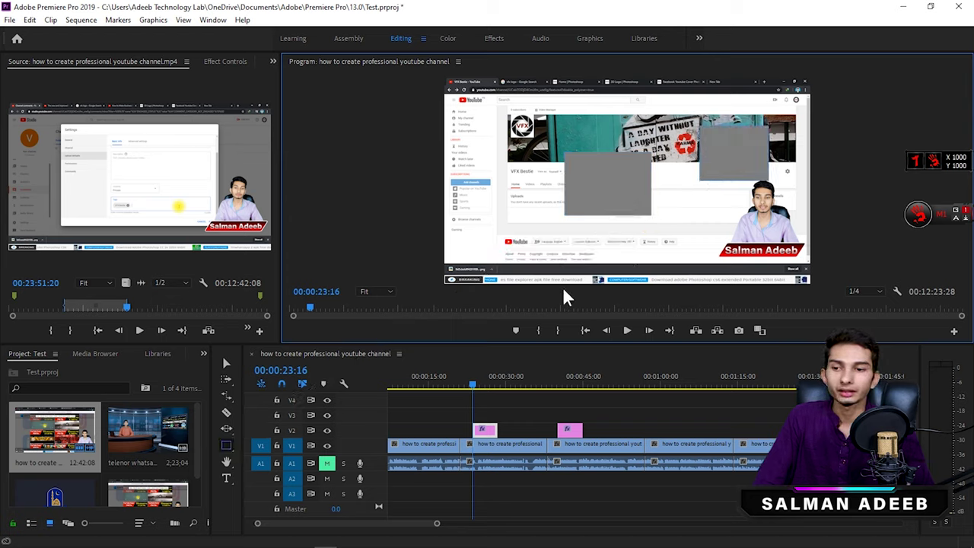
# - Lengthen the first graphic clip on V2, then deselect it
pyautogui.click(496, 429)
pyautogui.moveTo(496, 429)
pyautogui.mouseDown()
pyautogui.moveTo(543, 428)
pyautogui.moveTo(514, 429)
pyautogui.mouseUp()
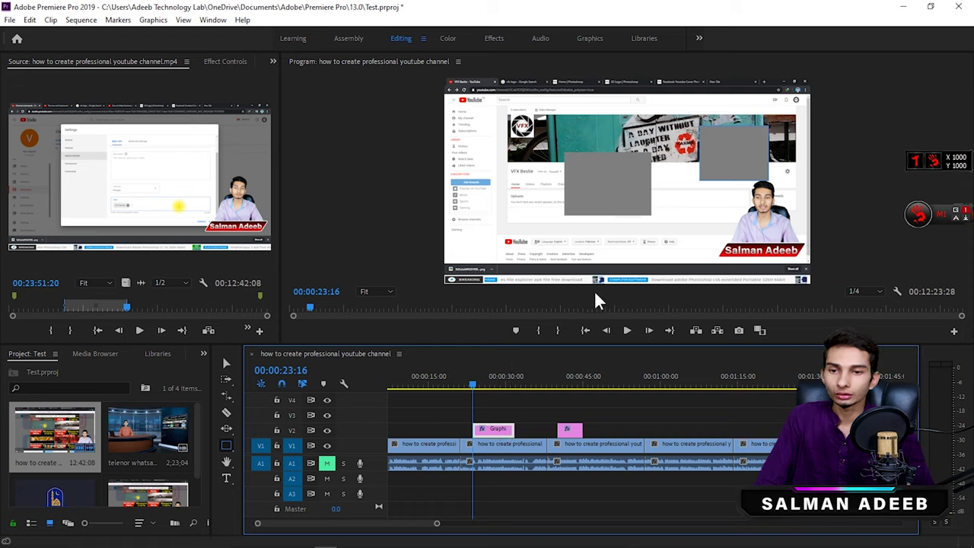
pyautogui.click(520, 399)
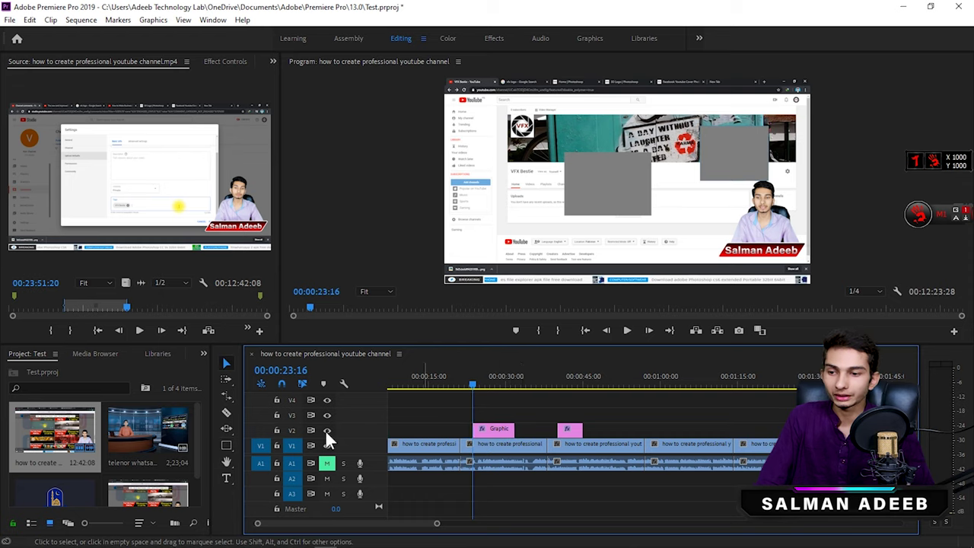
pyautogui.moveTo(223, 446); pyautogui.dragTo(261, 468)
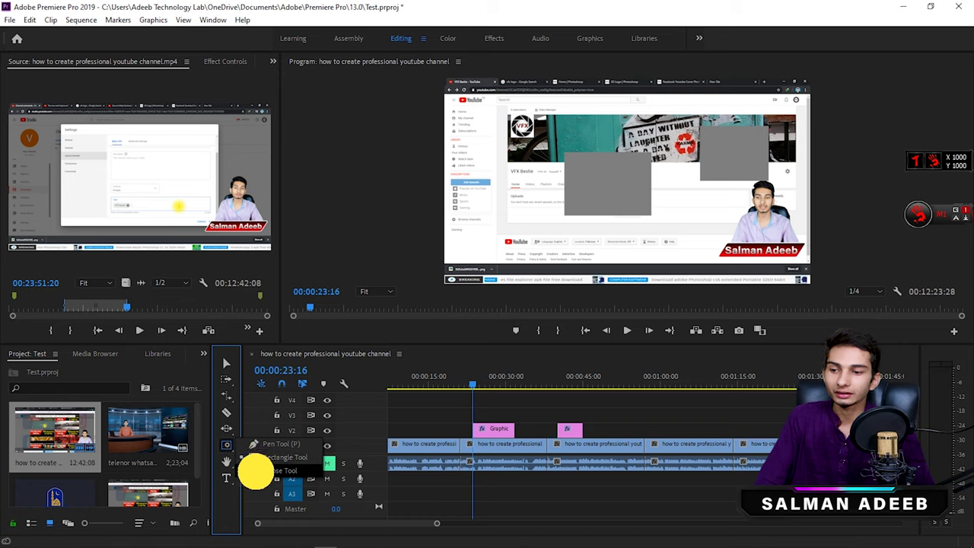
# - Draw a large grey circle left of centre with the Ellipse Tool
pyautogui.click(258, 469)
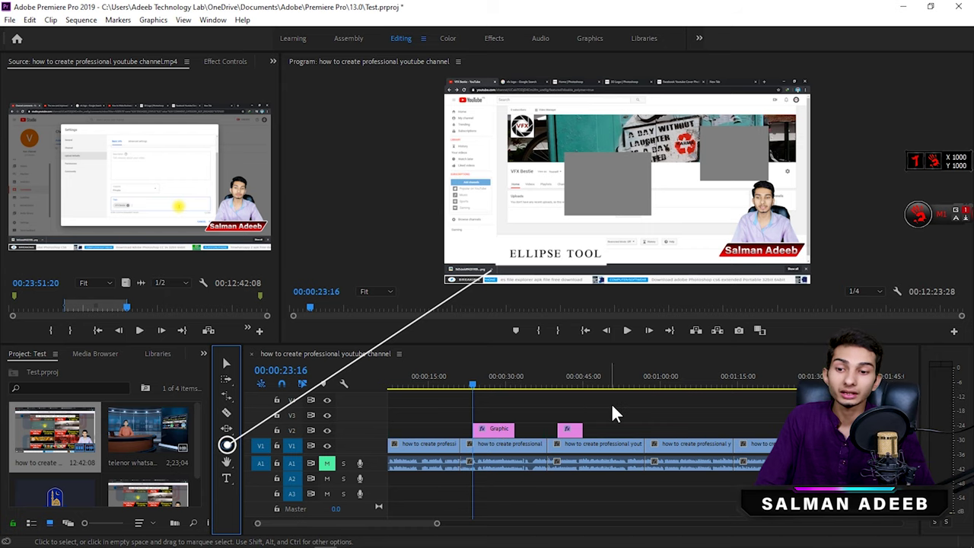
pyautogui.moveTo(476, 162); pyautogui.dragTo(555, 237)
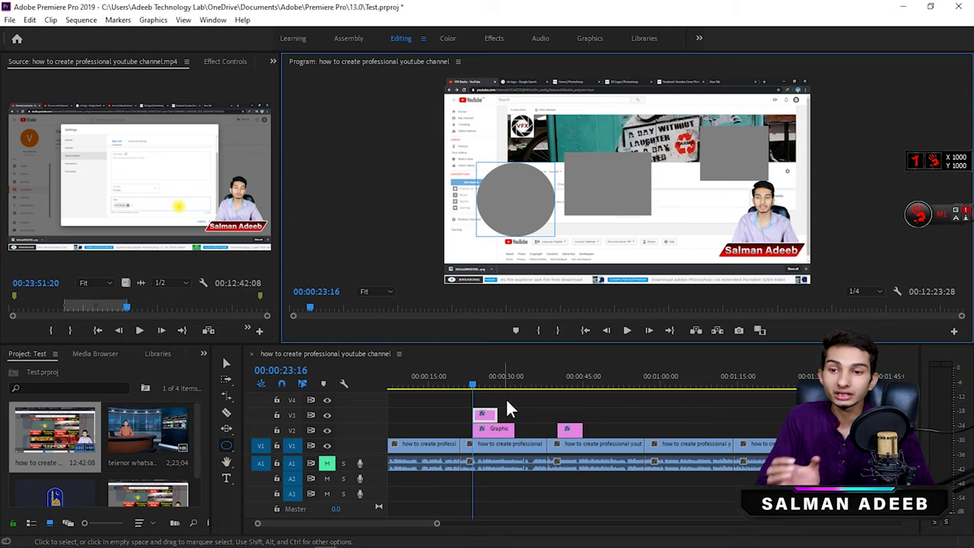
pyautogui.press('v')
pyautogui.click(635, 397)
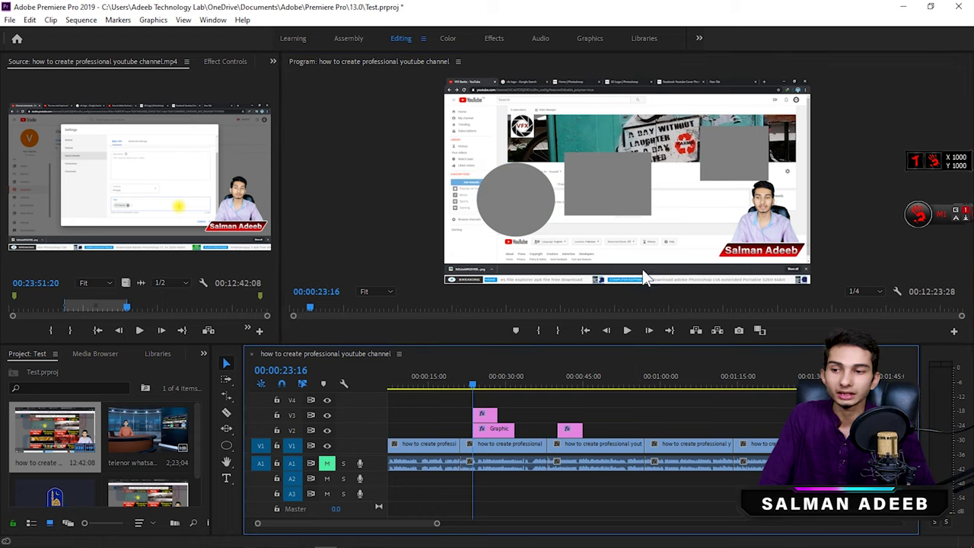
# - Draw a smaller grey circle at the lower right beside the presenter, on V4
pyautogui.click(227, 445)
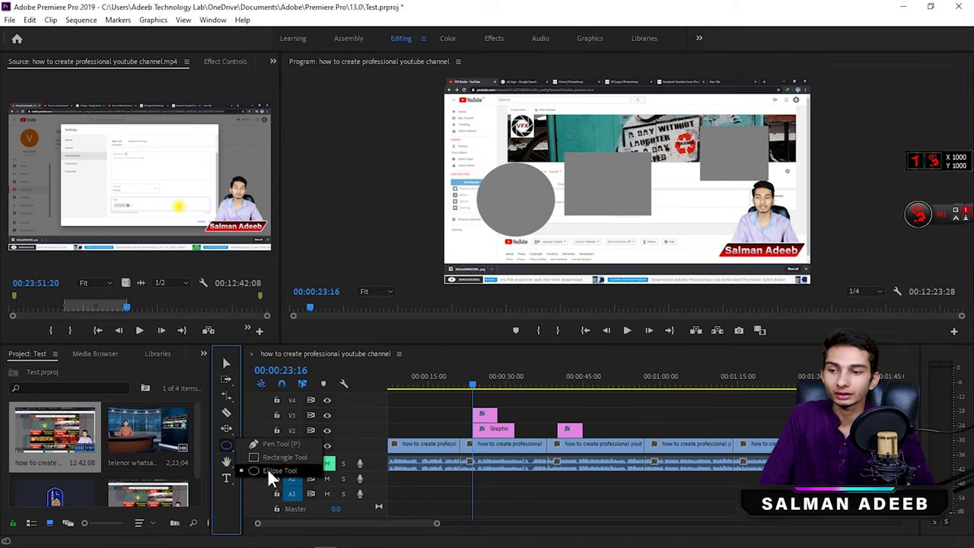
pyautogui.click(267, 470)
pyautogui.moveTo(746, 202)
pyautogui.mouseDown()
pyautogui.moveTo(680, 266)
pyautogui.moveTo(704, 235)
pyautogui.moveTo(694, 244)
pyautogui.mouseUp()
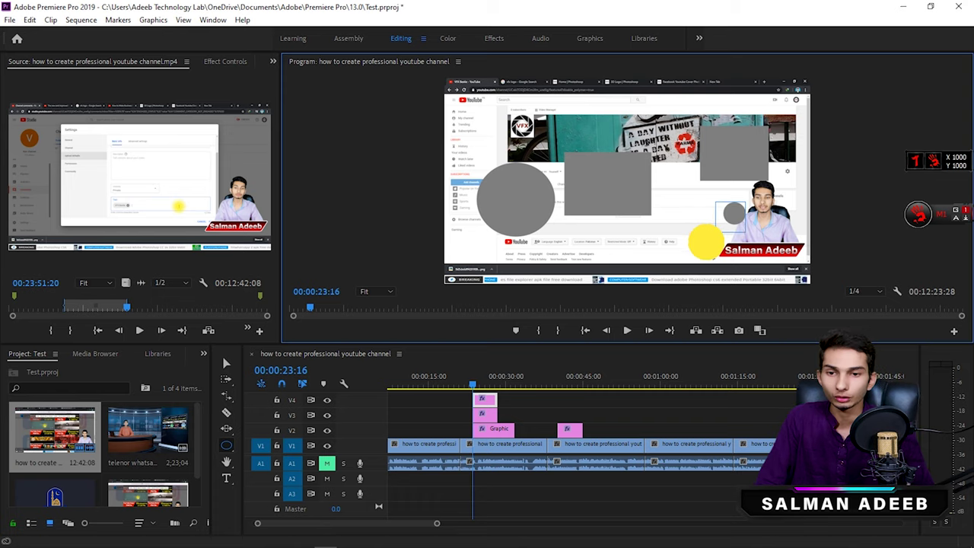
pyautogui.moveTo(694, 245); pyautogui.dragTo(697, 250)
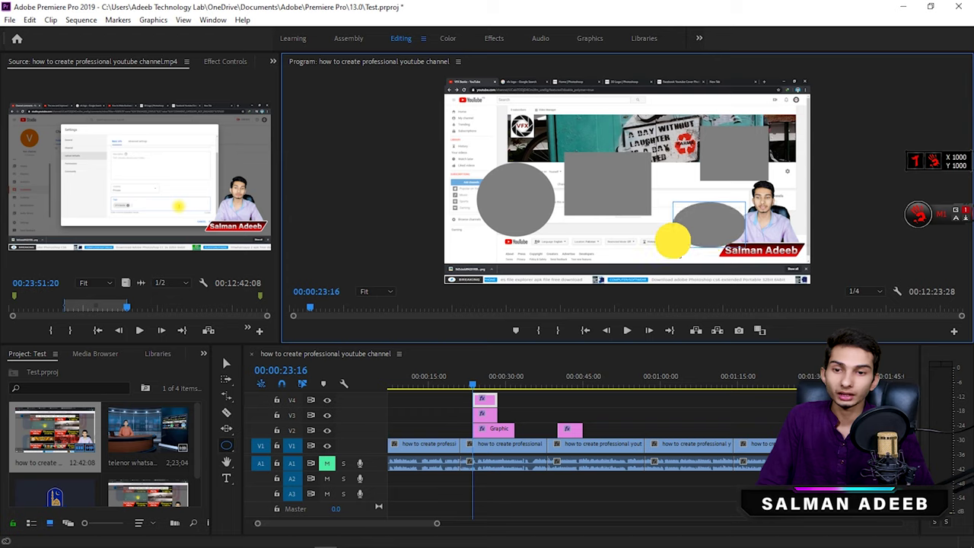
pyautogui.moveTo(695, 251)
pyautogui.mouseDown()
pyautogui.moveTo(673, 226)
pyautogui.moveTo(709, 229)
pyautogui.moveTo(699, 249)
pyautogui.moveTo(695, 223)
pyautogui.mouseUp()
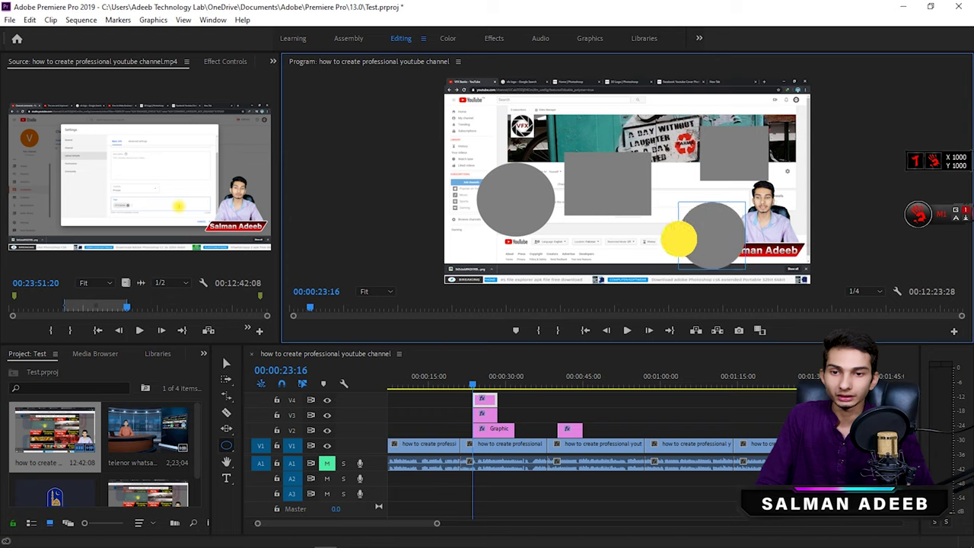
pyautogui.moveTo(695, 223); pyautogui.dragTo(691, 257)
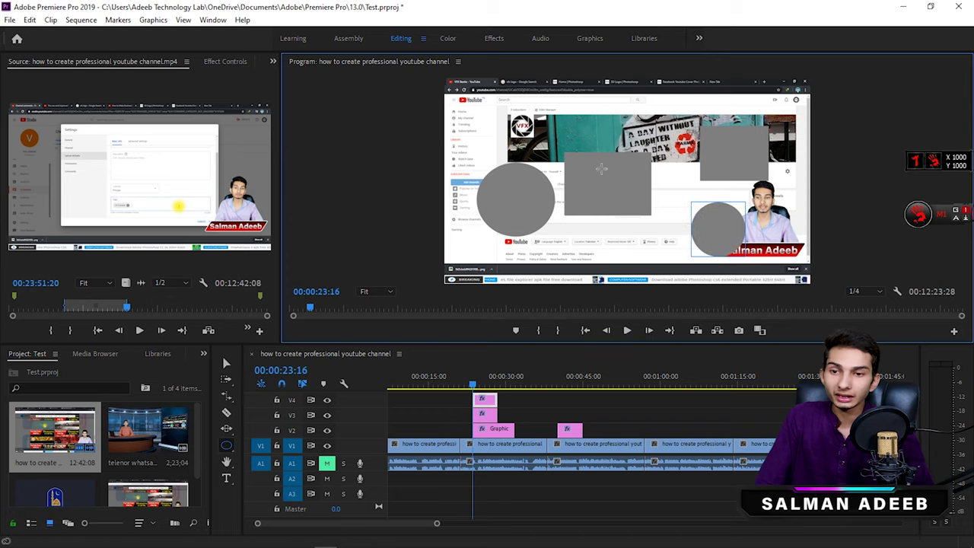
pyautogui.click(554, 395)
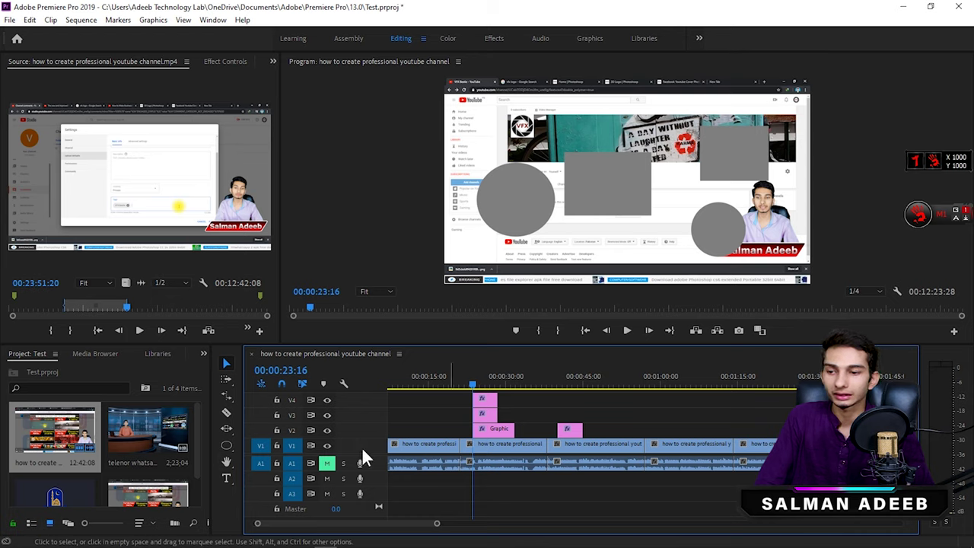
pyautogui.click(228, 462)
pyautogui.moveTo(749, 406)
pyautogui.mouseDown()
pyautogui.moveTo(752, 439)
pyautogui.moveTo(599, 445)
pyautogui.mouseUp()
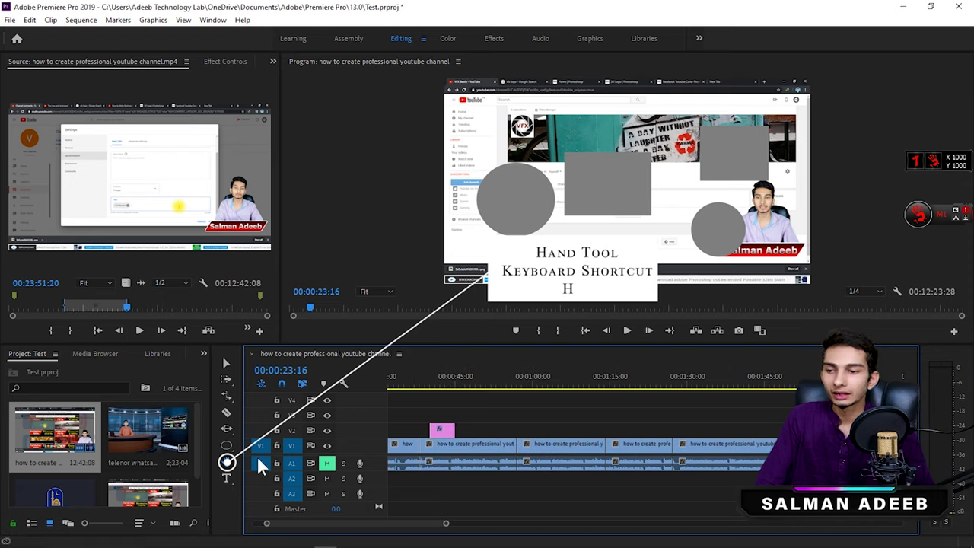
pyautogui.click(227, 459)
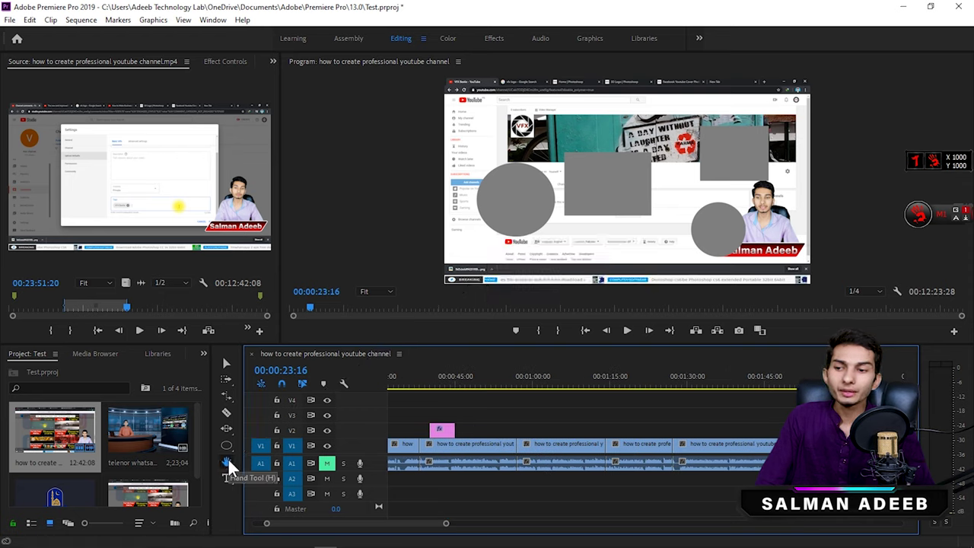
pyautogui.click(225, 364)
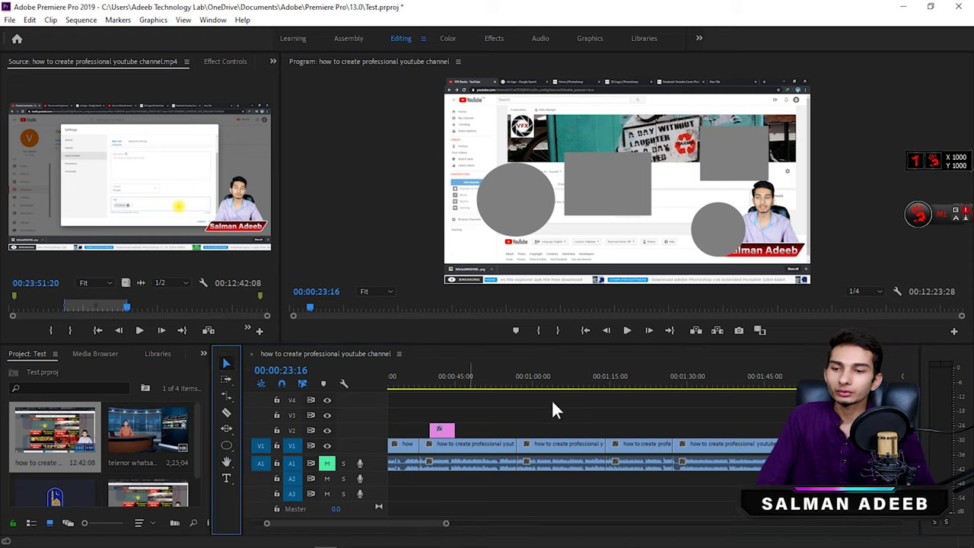
pyautogui.scroll(-1, 637, 403)
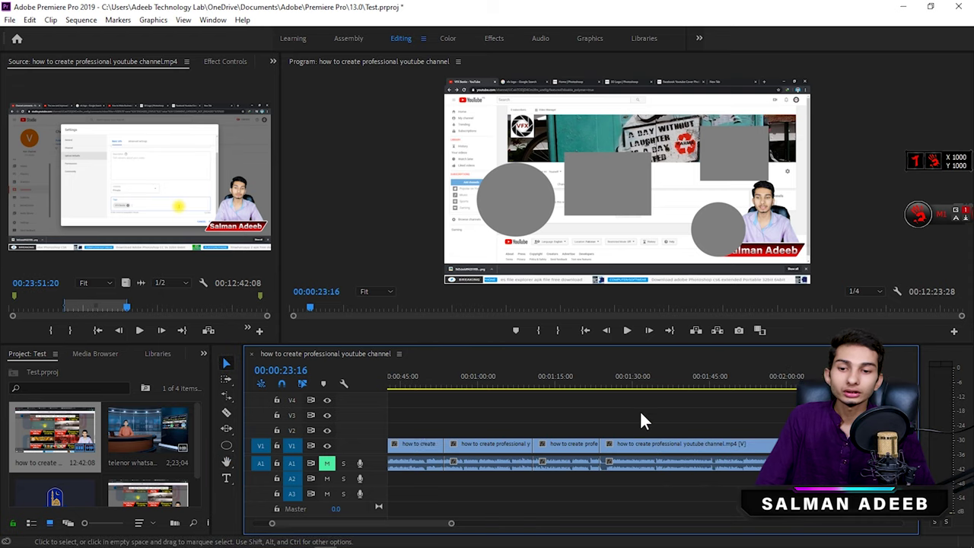
pyautogui.scroll(-1, 641, 415)
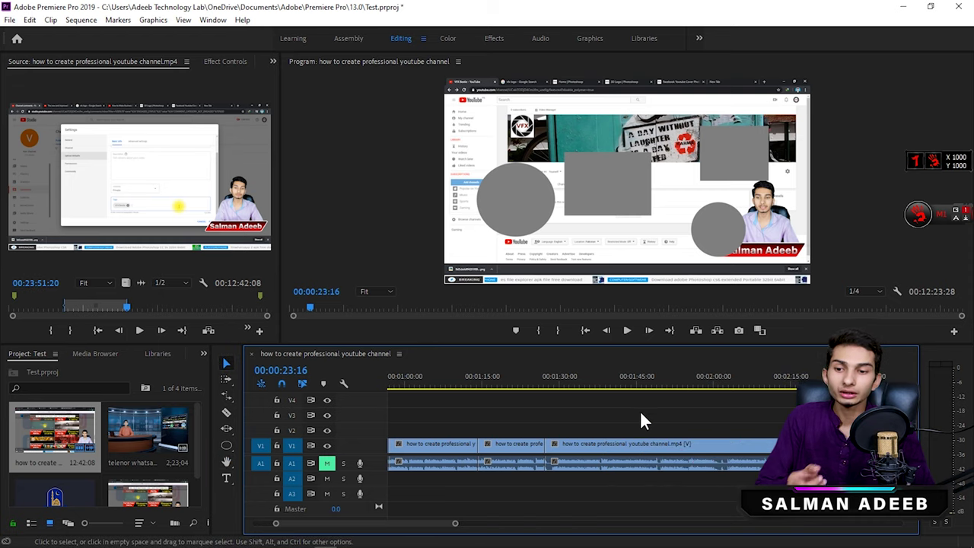
pyautogui.scroll(-3, 641, 413)
pyautogui.scroll(-2, 642, 414)
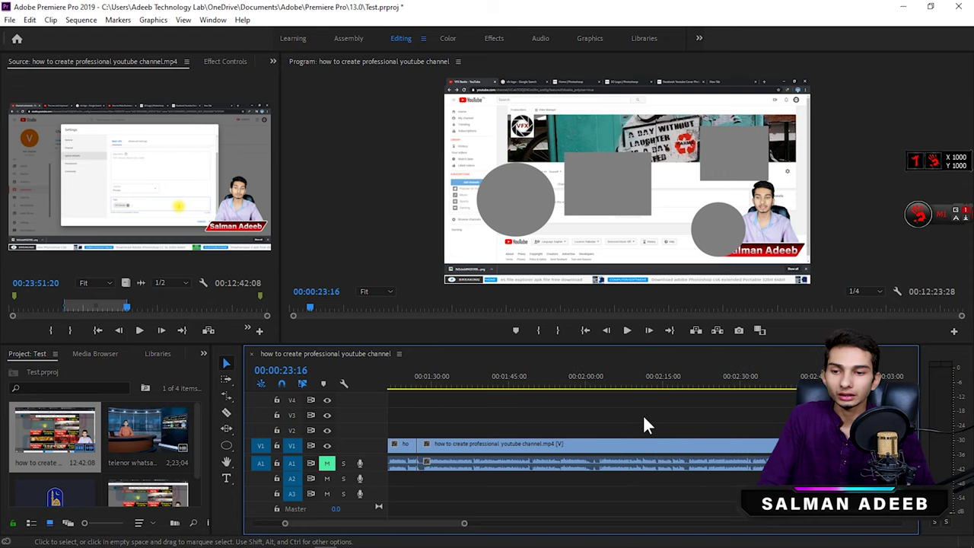
pyautogui.moveTo(452, 527)
pyautogui.mouseDown()
pyautogui.moveTo(475, 527)
pyautogui.moveTo(367, 523)
pyautogui.mouseUp()
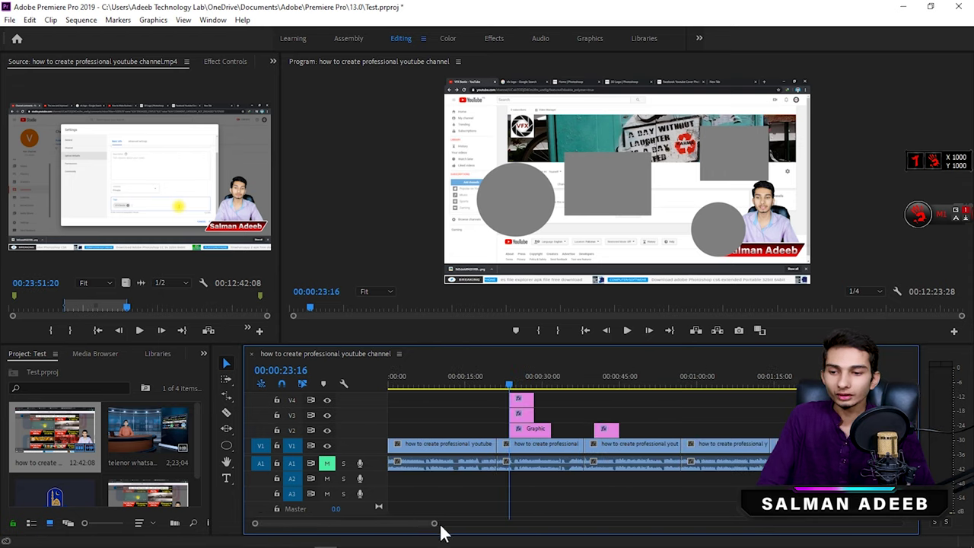
pyautogui.moveTo(436, 525); pyautogui.dragTo(909, 530)
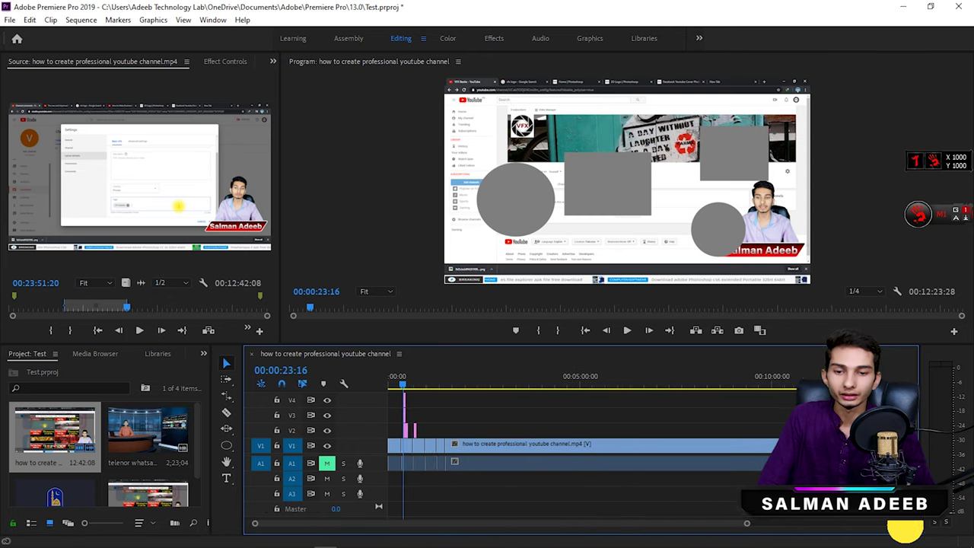
pyautogui.moveTo(753, 523)
pyautogui.mouseDown()
pyautogui.moveTo(524, 525)
pyautogui.moveTo(651, 525)
pyautogui.mouseUp()
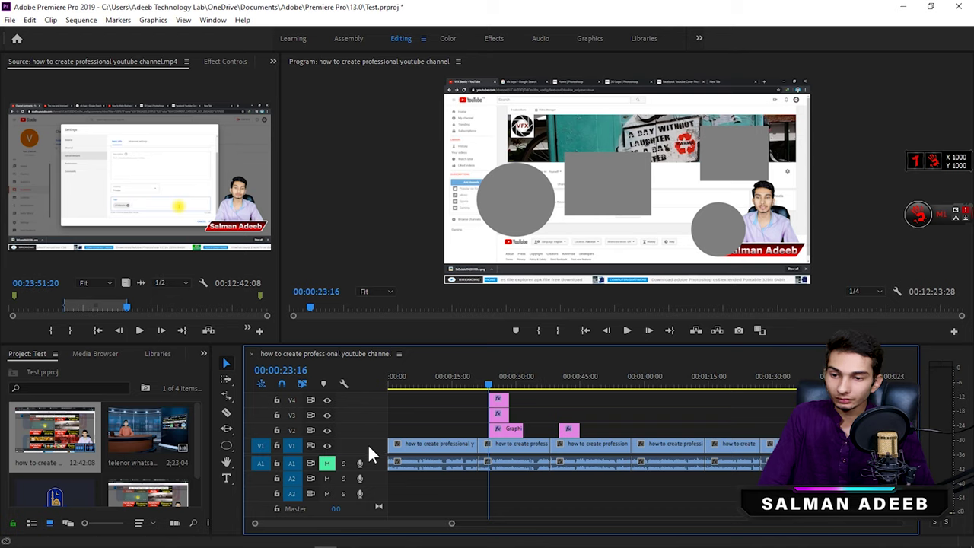
pyautogui.scroll(1, 367, 443)
pyautogui.scroll(-1, 368, 444)
pyautogui.scroll(1, 368, 443)
pyautogui.scroll(-1, 367, 444)
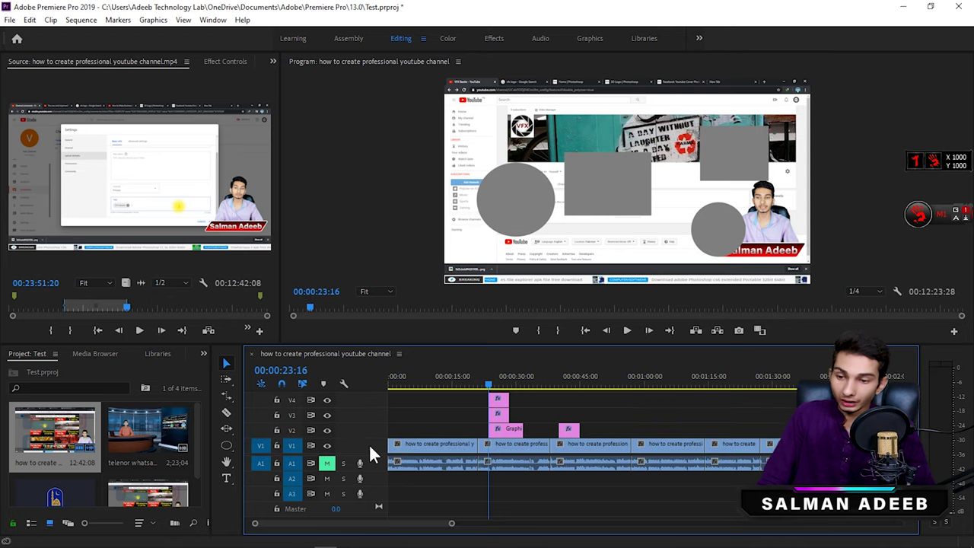
pyautogui.scroll(1, 370, 443)
pyautogui.scroll(-1, 369, 444)
pyautogui.scroll(1, 369, 444)
pyautogui.scroll(-1, 369, 444)
pyautogui.scroll(1, 369, 443)
pyautogui.scroll(-1, 369, 444)
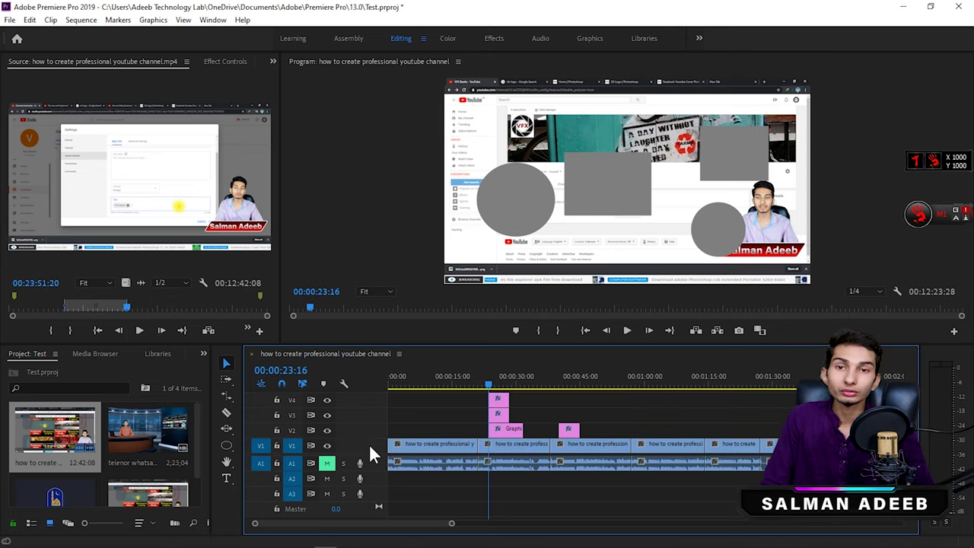
pyautogui.scroll(1, 369, 443)
pyautogui.scroll(-1, 369, 443)
pyautogui.scroll(1, 369, 444)
pyautogui.scroll(-1, 369, 443)
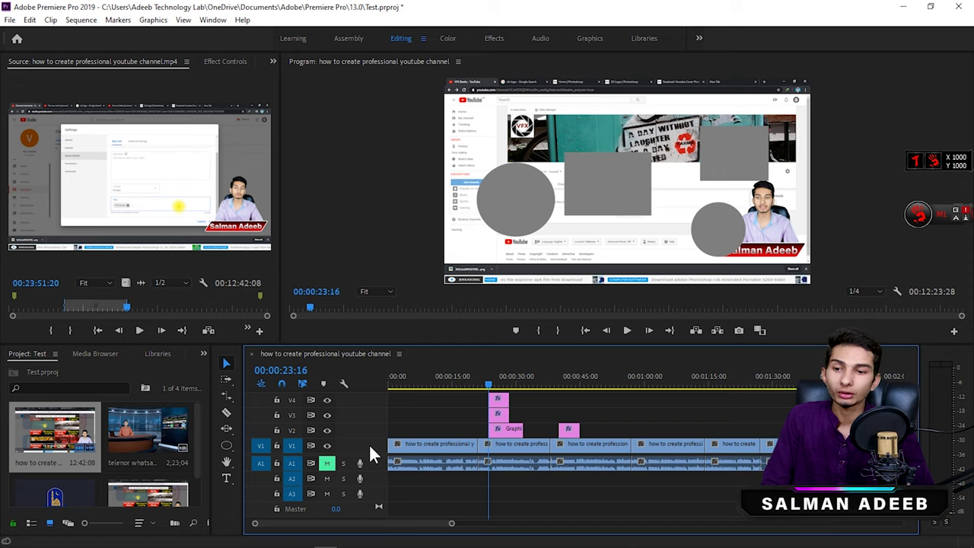
pyautogui.scroll(1, 369, 444)
pyautogui.scroll(-1, 369, 443)
pyautogui.scroll(1, 370, 445)
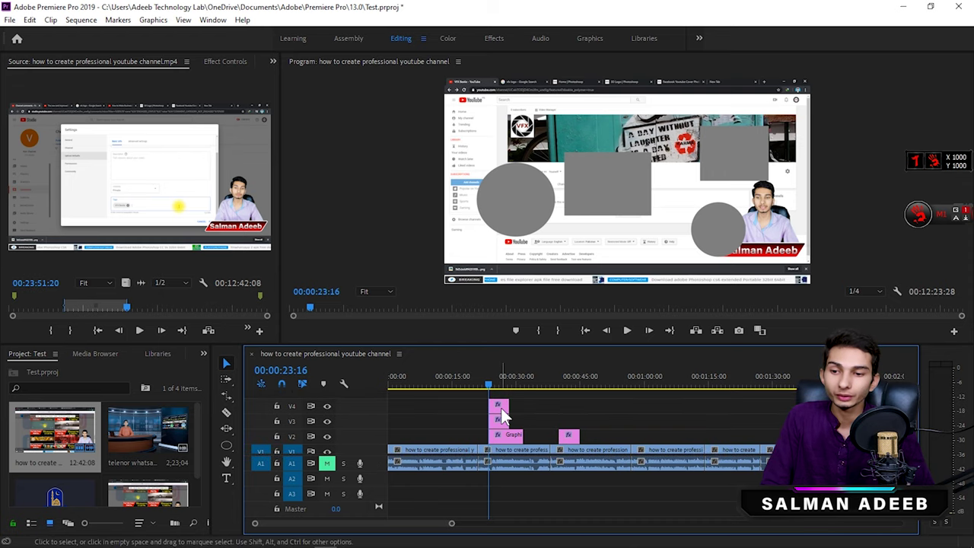
pyautogui.moveTo(535, 395)
pyautogui.mouseDown()
pyautogui.moveTo(494, 438)
pyautogui.moveTo(503, 398)
pyautogui.mouseUp()
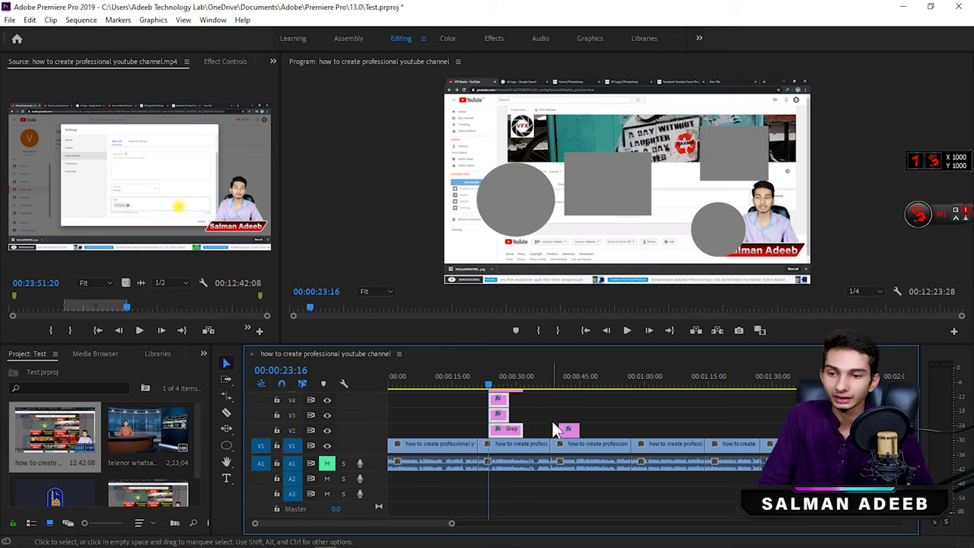
pyautogui.click(541, 404)
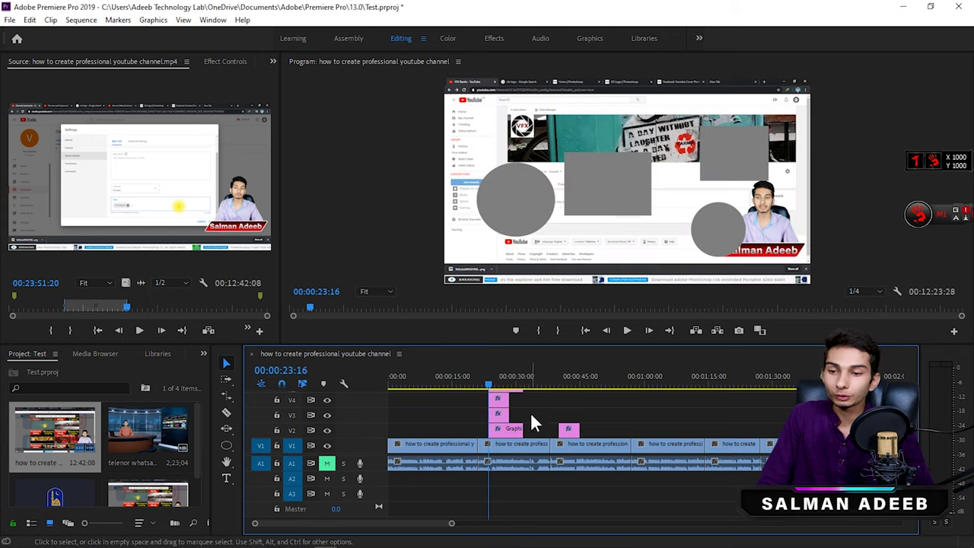
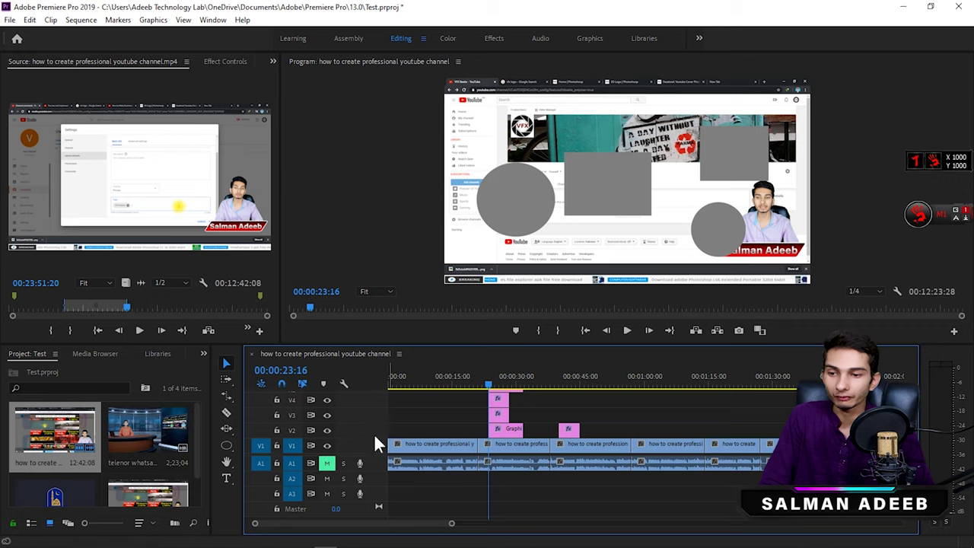
# - Enlarge the main video track to show clip thumbnails while scrolling the timeline
pyautogui.scroll(2, 364, 426)
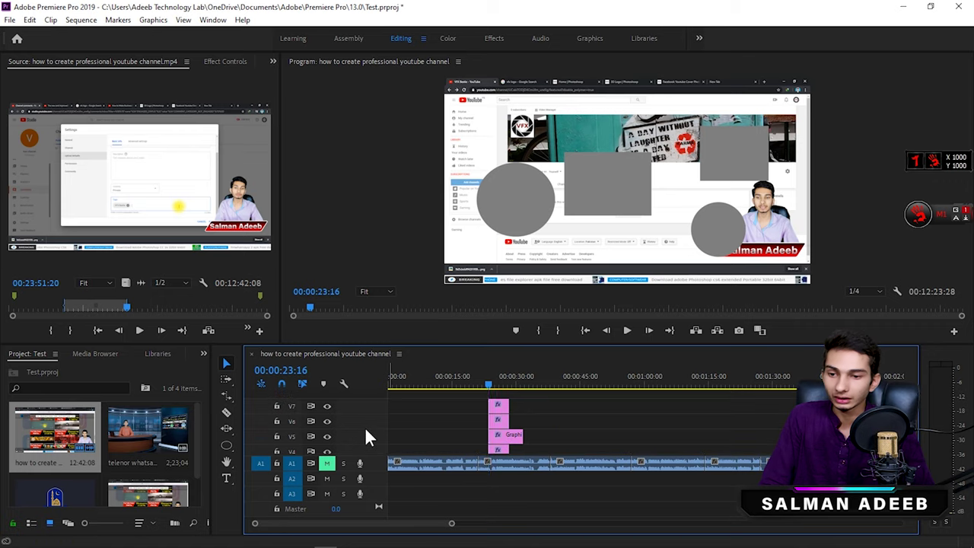
pyautogui.scroll(1, 365, 426)
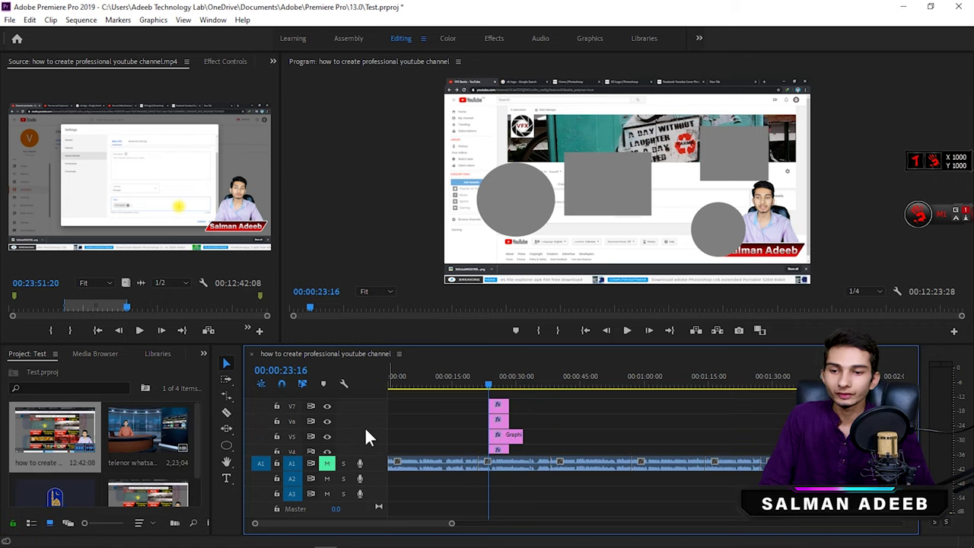
pyautogui.scroll(2, 365, 427)
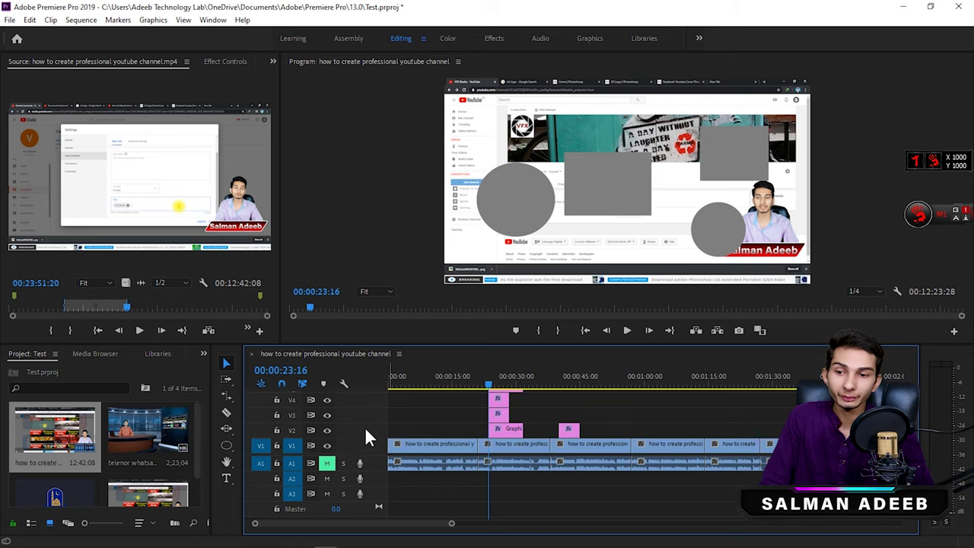
pyautogui.scroll(-1, 365, 426)
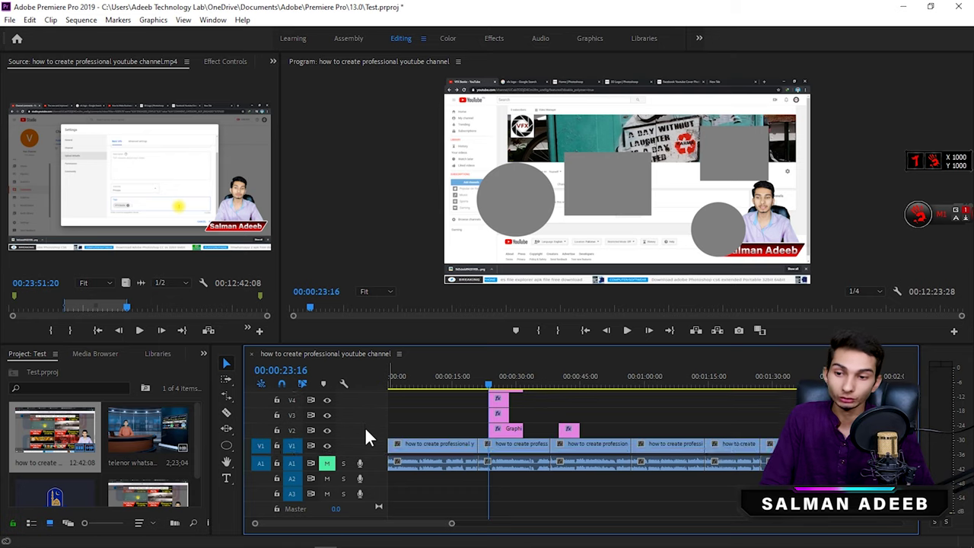
pyautogui.scroll(-2, 365, 438)
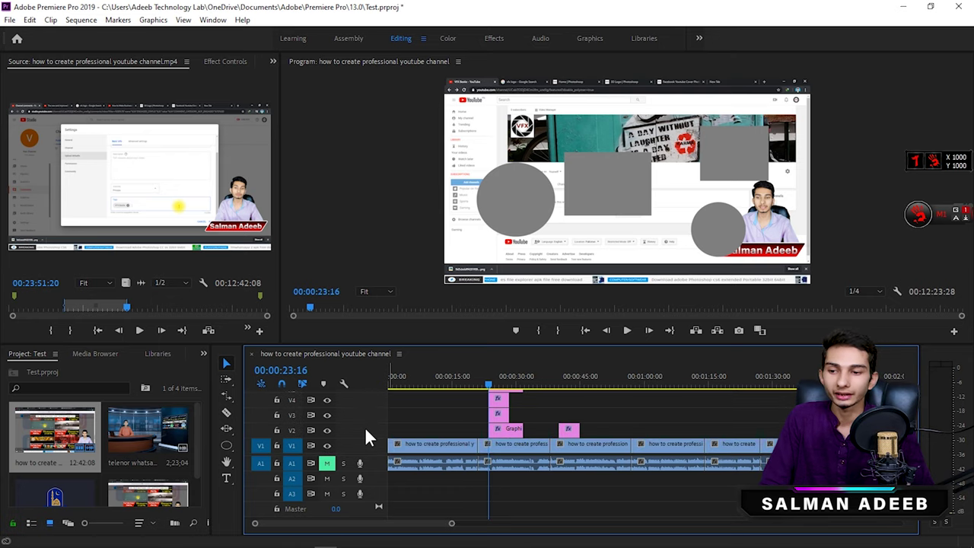
pyautogui.doubleClick(366, 442)
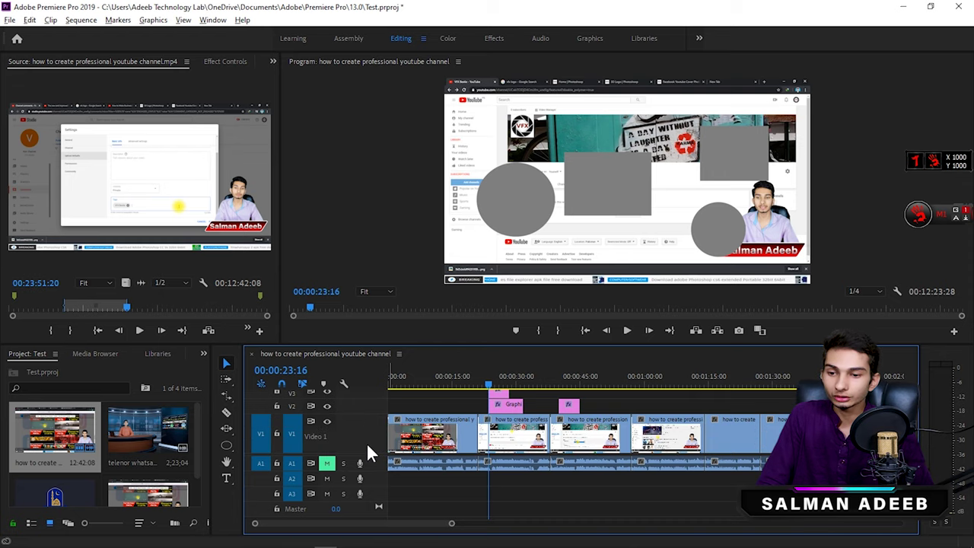
pyautogui.scroll(1, 366, 442)
pyautogui.scroll(3, 366, 432)
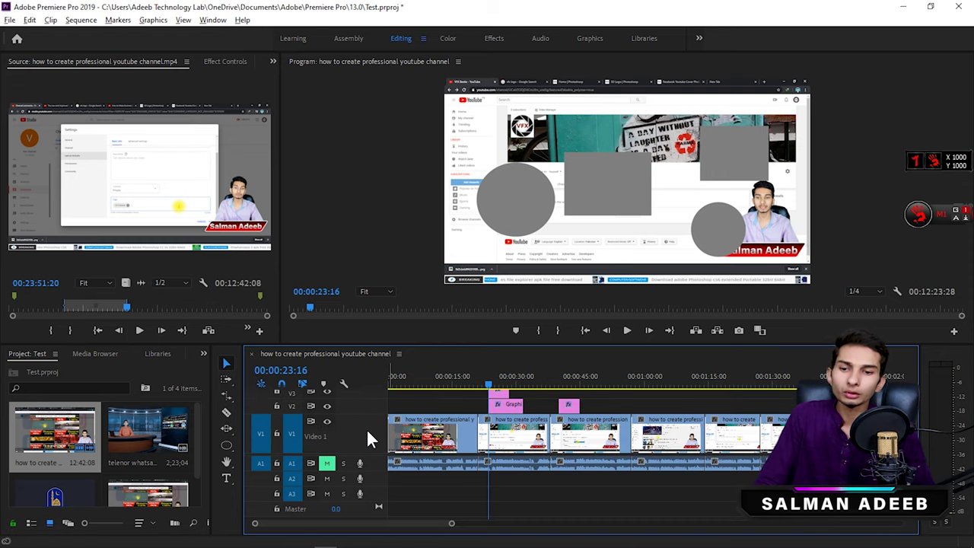
pyautogui.scroll(2, 363, 427)
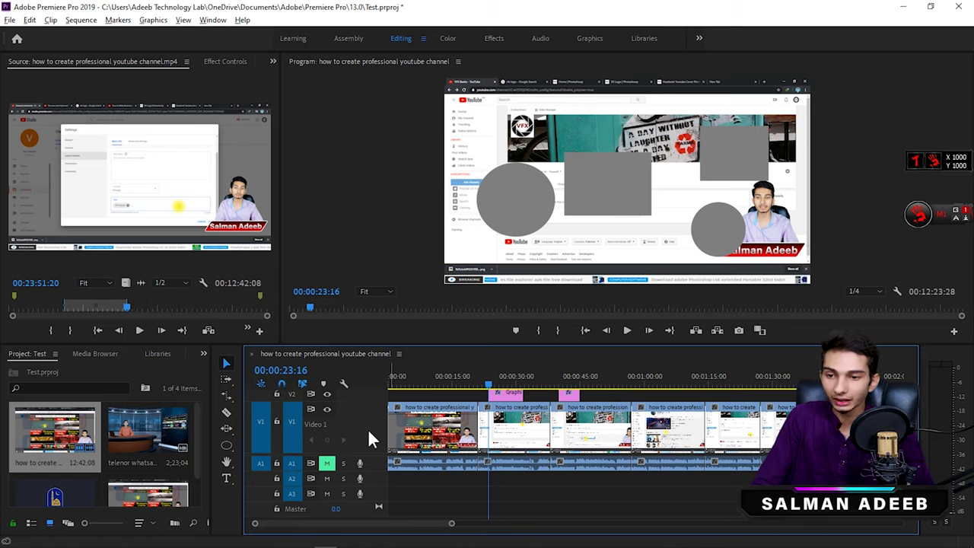
pyautogui.scroll(-4, 366, 429)
pyautogui.scroll(1, 365, 428)
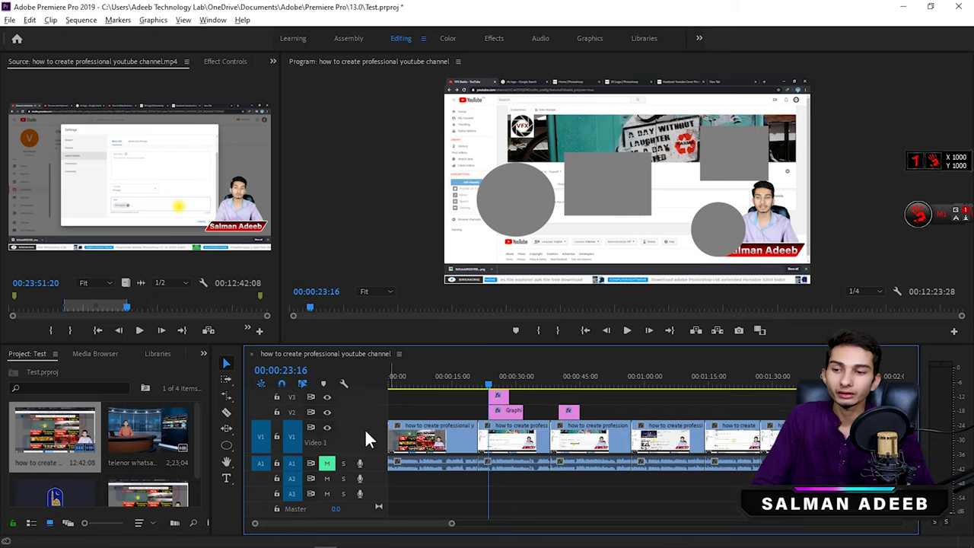
pyautogui.scroll(1, 364, 428)
pyautogui.scroll(1, 364, 429)
pyautogui.scroll(1, 364, 428)
pyautogui.scroll(-1, 365, 428)
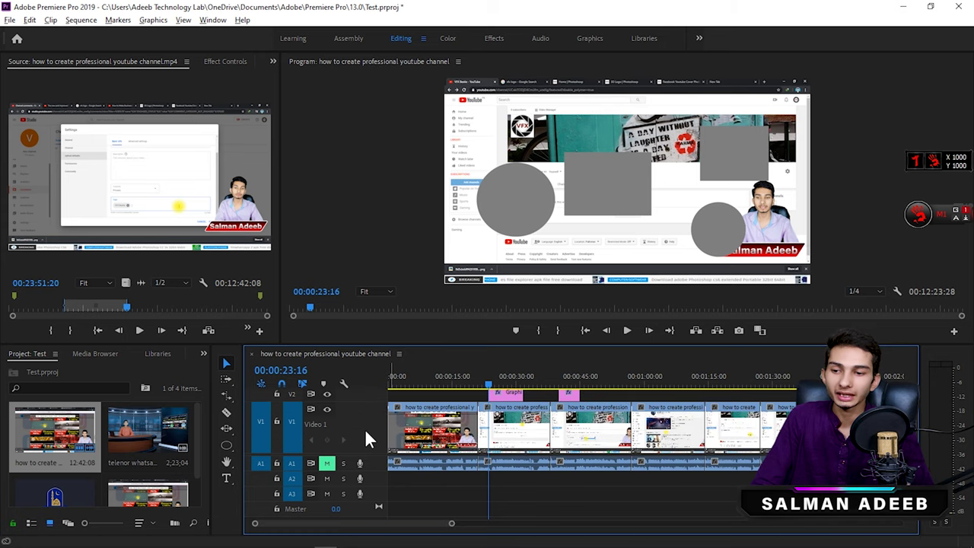
pyautogui.scroll(-1, 364, 428)
pyautogui.scroll(-1, 364, 429)
pyautogui.scroll(3, 364, 428)
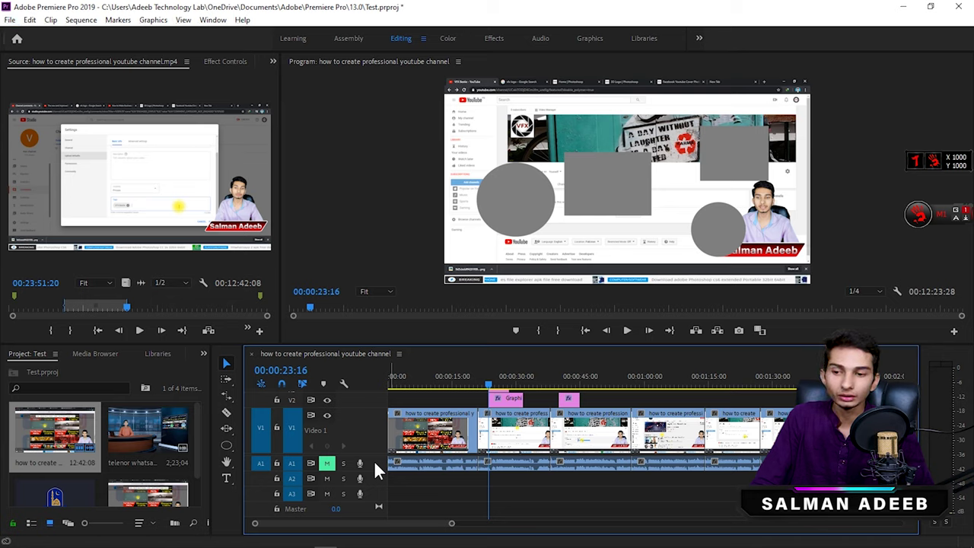
pyautogui.scroll(1, 374, 462)
pyautogui.scroll(1, 374, 462)
pyautogui.scroll(1, 374, 461)
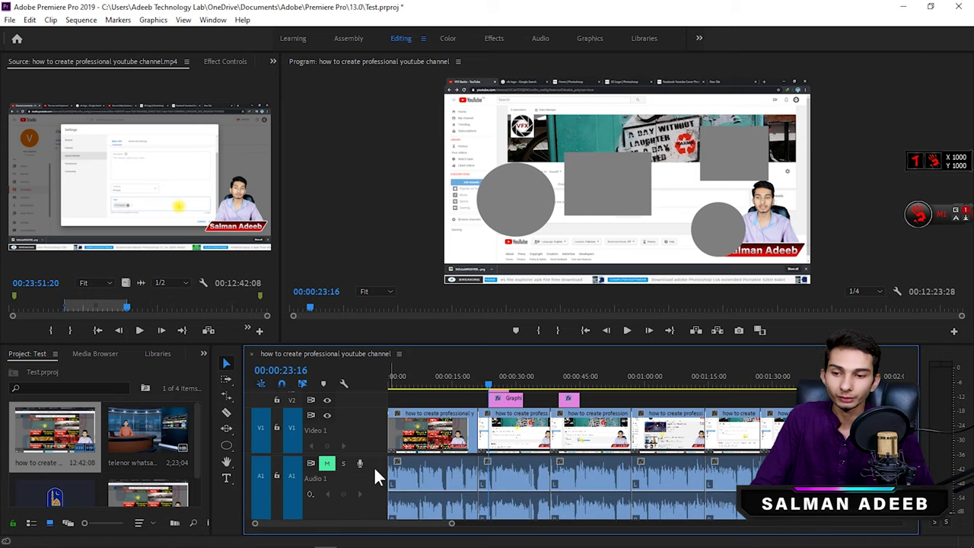
pyautogui.scroll(-2, 374, 468)
pyautogui.scroll(2, 374, 468)
pyautogui.scroll(-1, 374, 468)
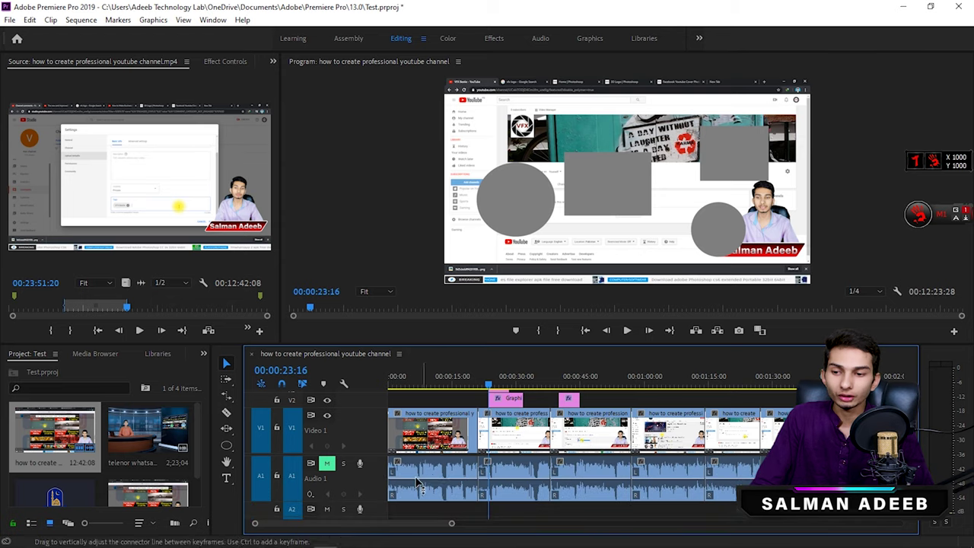
pyautogui.scroll(-1, 378, 474)
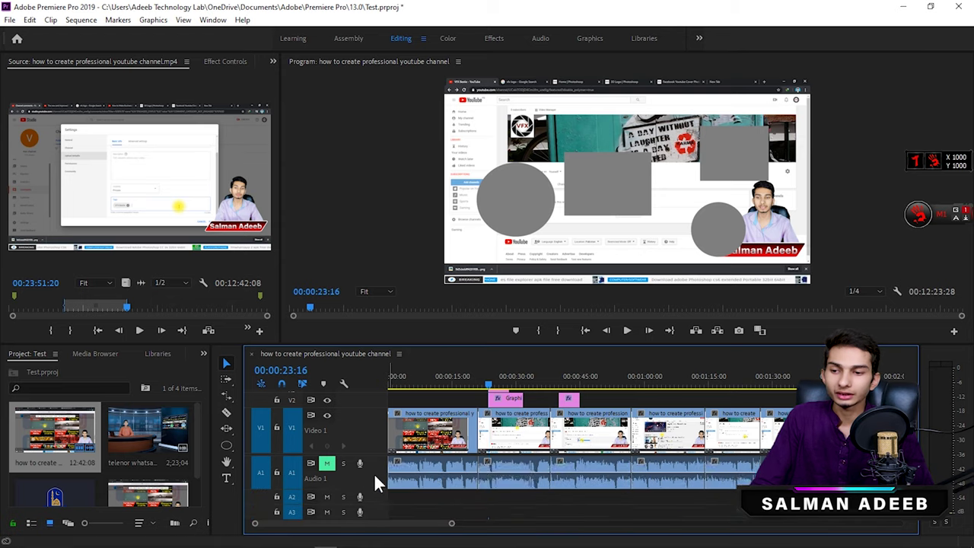
pyautogui.scroll(-1, 374, 473)
pyautogui.scroll(1, 374, 472)
pyautogui.scroll(1, 374, 467)
pyautogui.scroll(-2, 373, 467)
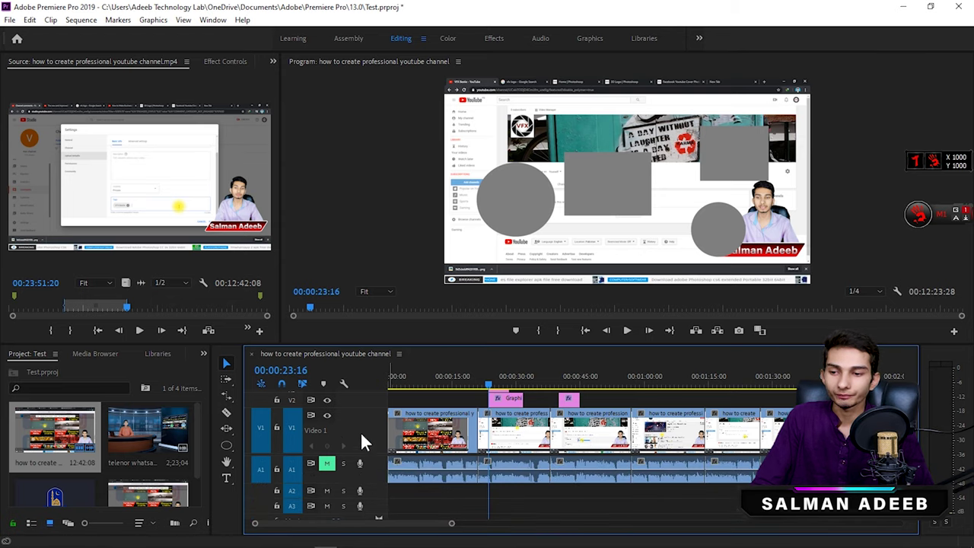
pyautogui.scroll(-1, 360, 428)
pyautogui.scroll(1, 360, 427)
pyautogui.scroll(2, 360, 427)
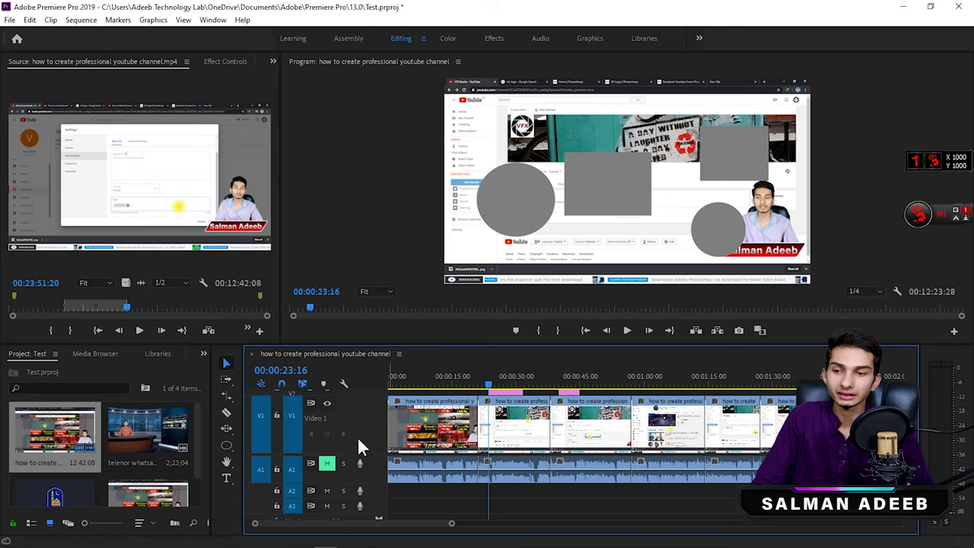
pyautogui.scroll(-2, 360, 428)
pyautogui.scroll(-1, 360, 429)
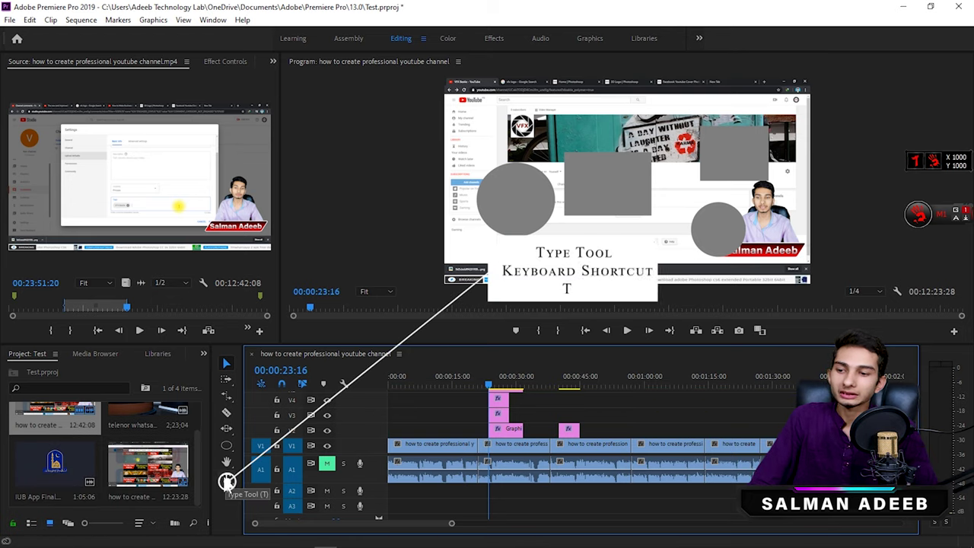
# - Add a Type Tool text box in the Program monitor at 00:01:01:25 reading 'Subscribebe'
pyautogui.click(227, 481)
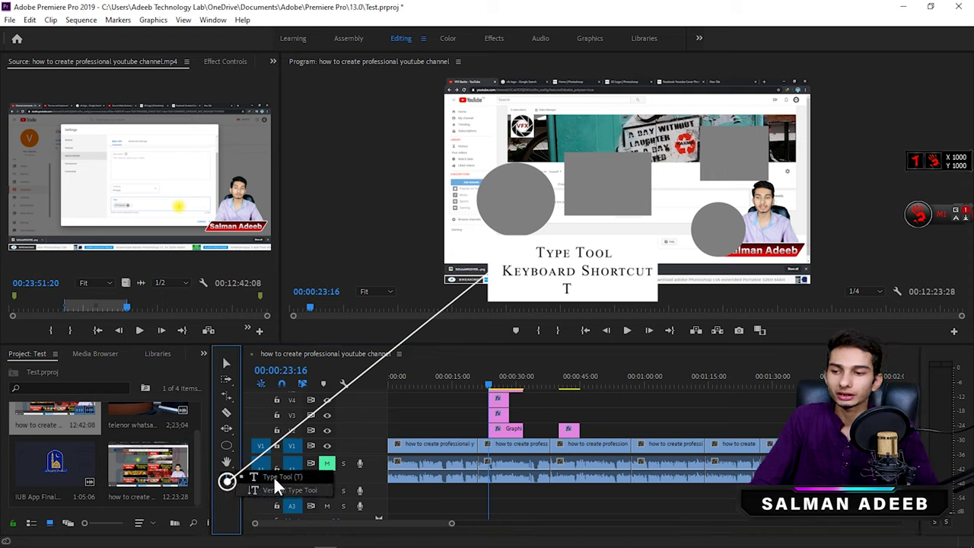
pyautogui.click(270, 476)
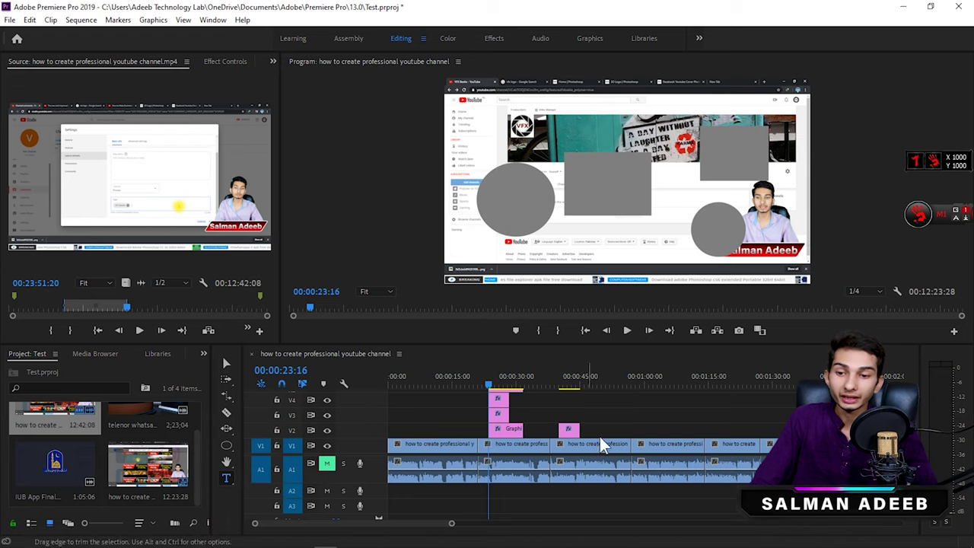
pyautogui.click(652, 380)
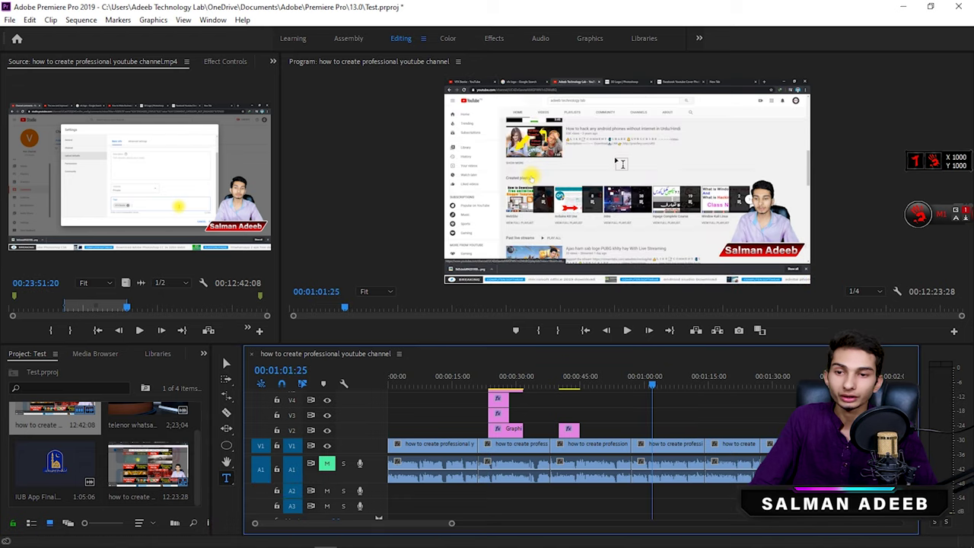
pyautogui.click(611, 167)
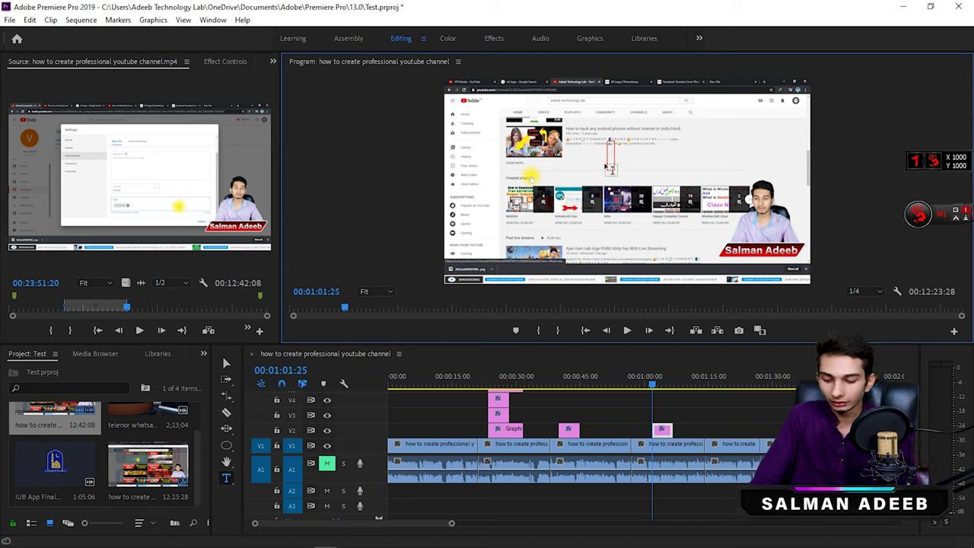
pyautogui.write('Subscribebe')
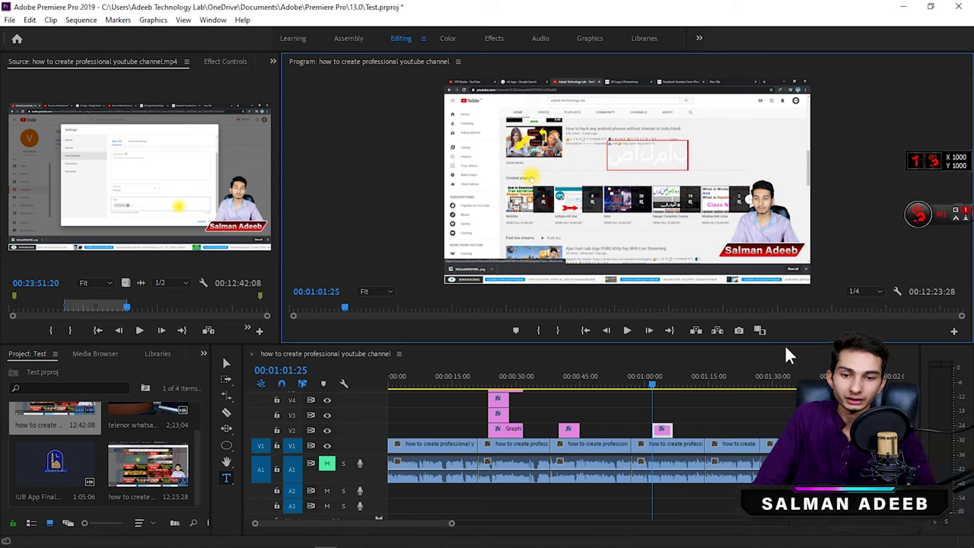
# - Replace the box's text with the presenter's first name and select the new V2 text clip
pyautogui.tripleClick(638, 150)
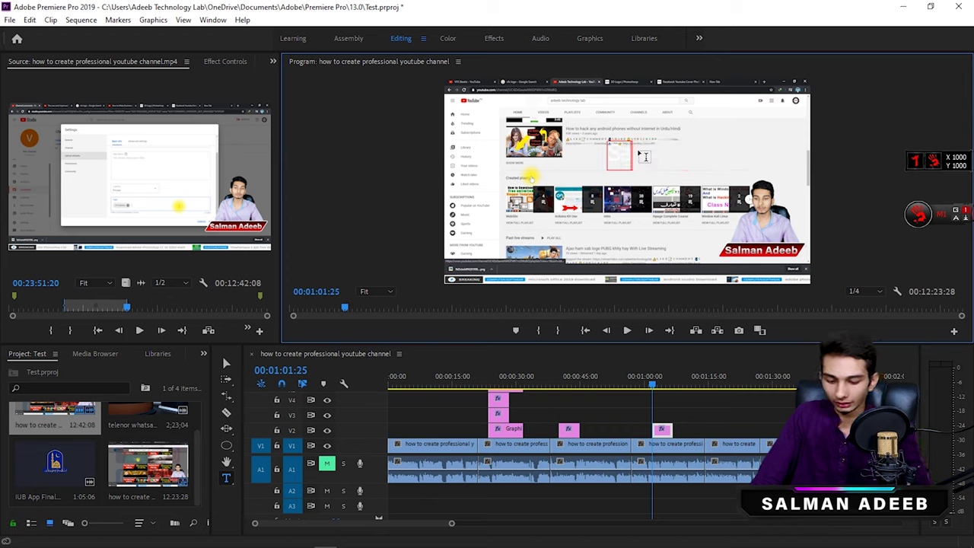
pyautogui.write('Salman')
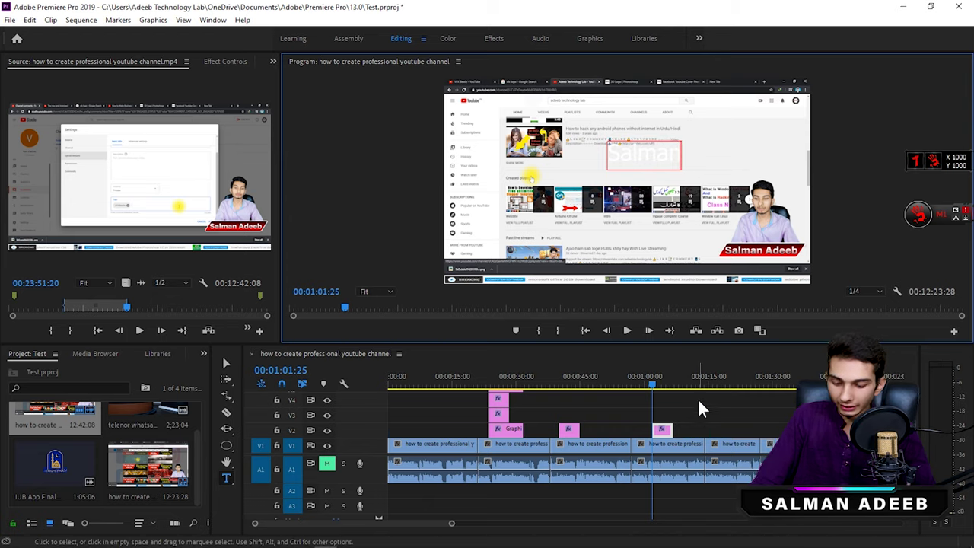
pyautogui.click(226, 363)
pyautogui.click(656, 429)
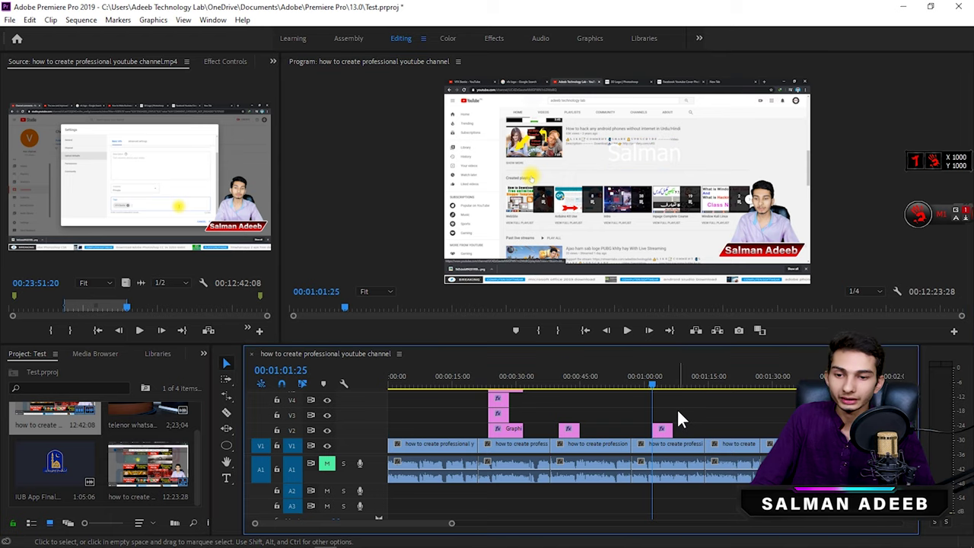
pyautogui.click(662, 380)
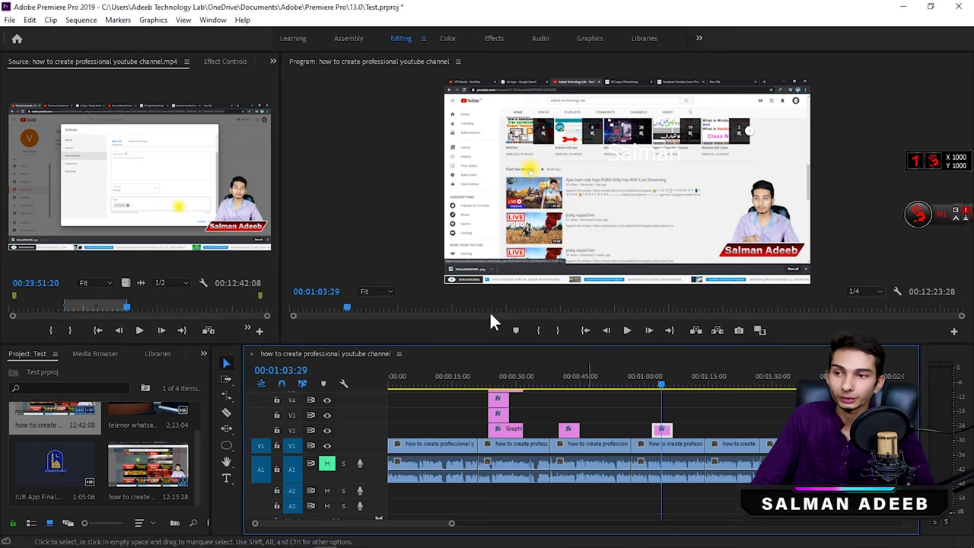
# - Look through the Effect Controls and panel options for the text clip's properties
pyautogui.click(225, 61)
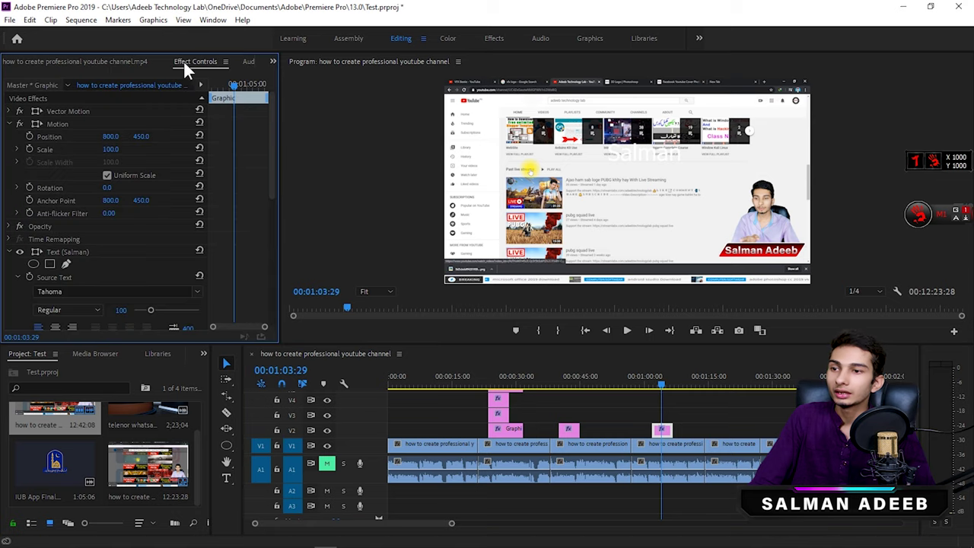
pyautogui.click(206, 23)
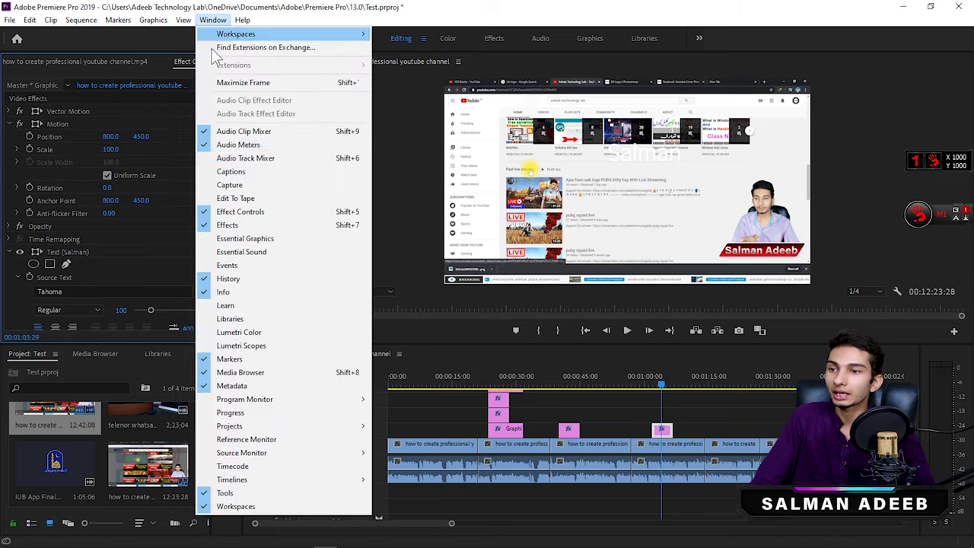
pyautogui.moveTo(232, 455)
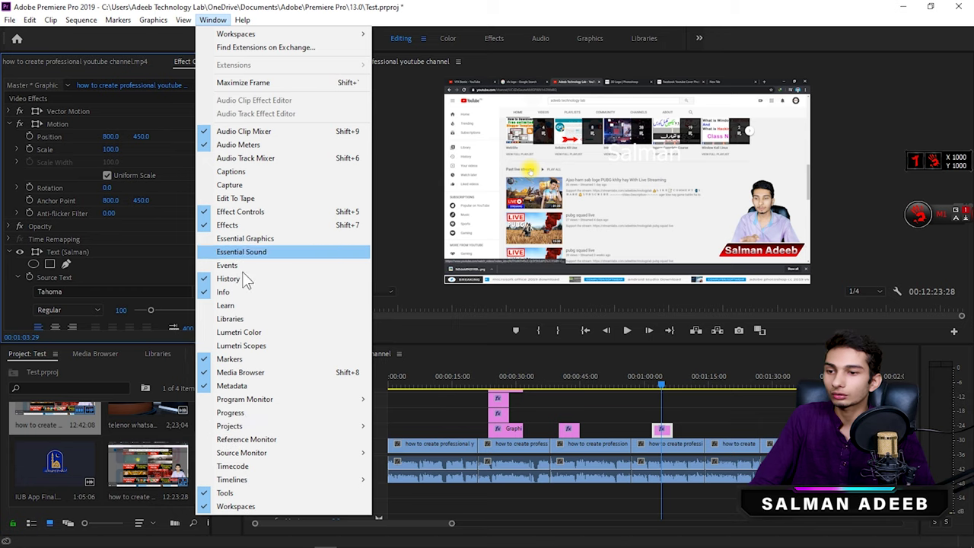
pyautogui.click(500, 15)
pyautogui.click(272, 63)
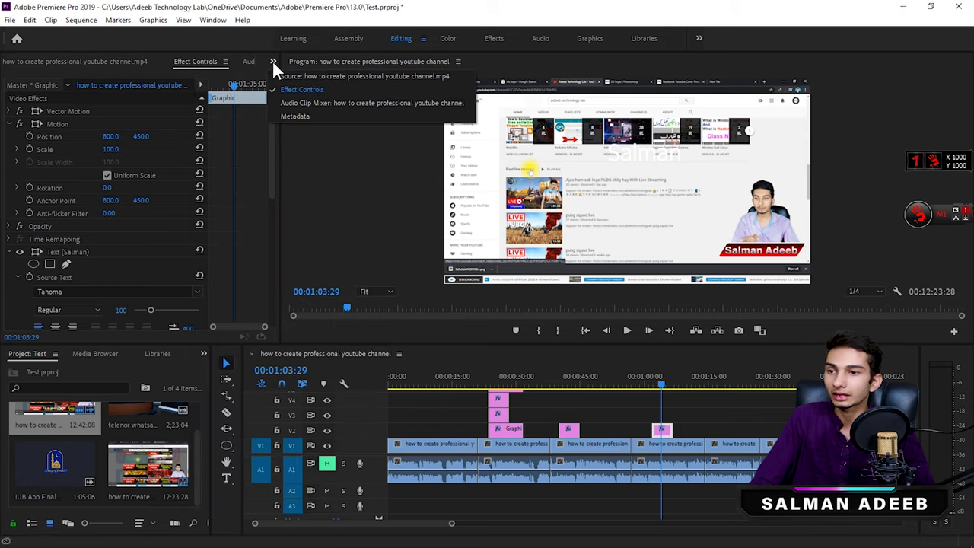
pyautogui.click(273, 61)
pyautogui.click(203, 353)
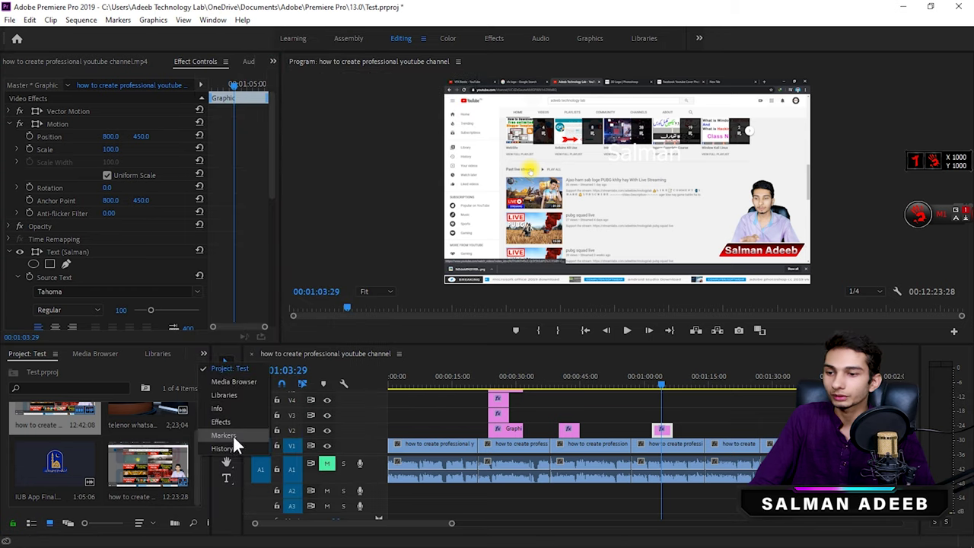
pyautogui.click(675, 402)
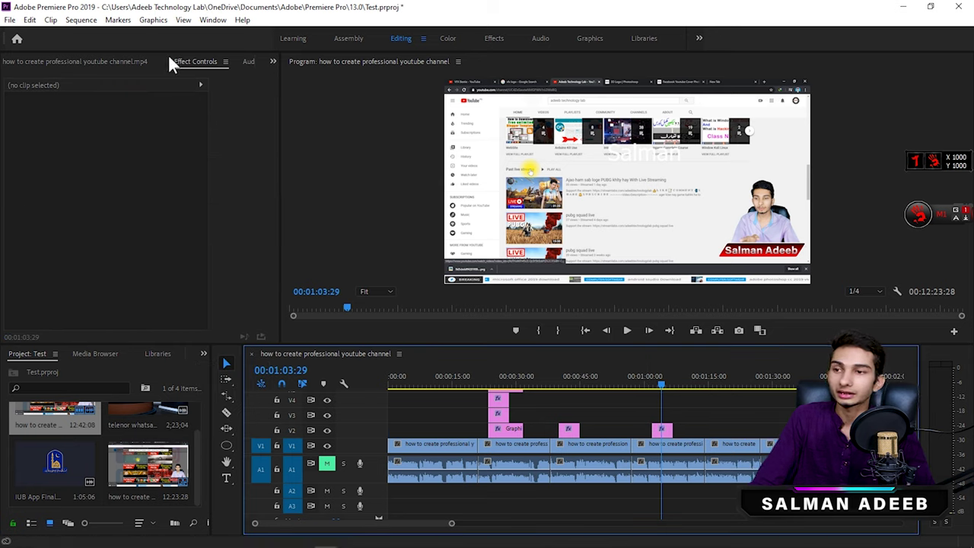
# - Set the V2 text graphic's Appearance fill colour to black
pyautogui.click(664, 432)
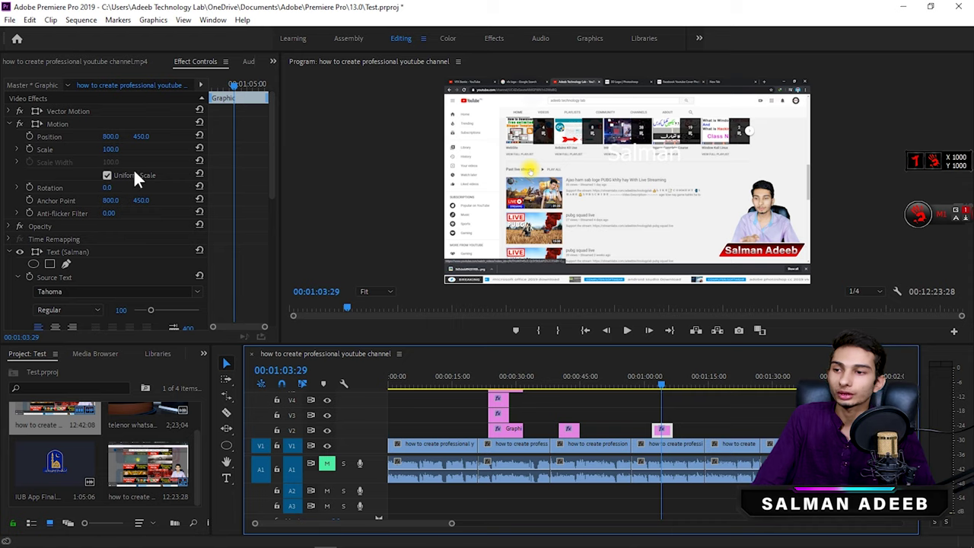
pyautogui.scroll(-2, 220, 194)
pyautogui.scroll(-3, 240, 235)
pyautogui.scroll(-3, 237, 229)
pyautogui.scroll(-2, 236, 229)
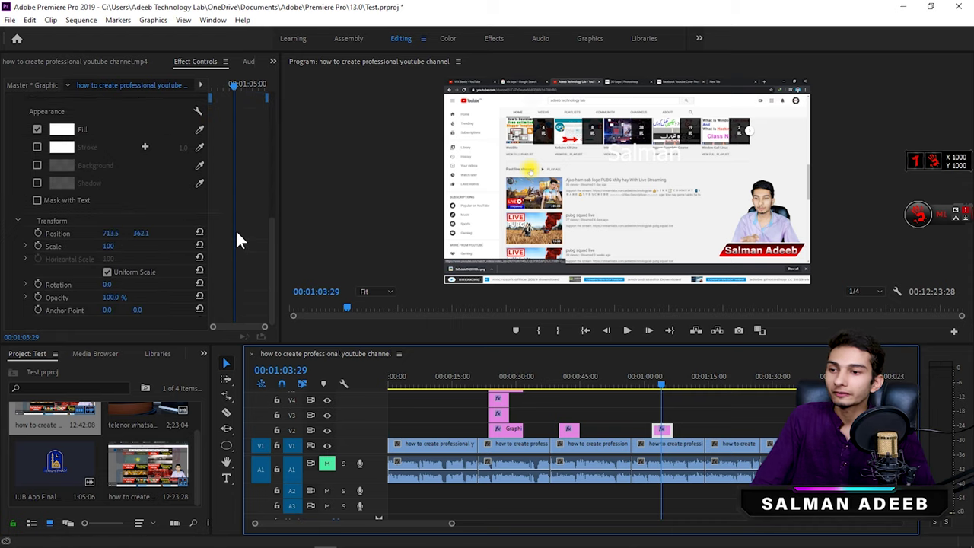
pyautogui.scroll(3, 236, 229)
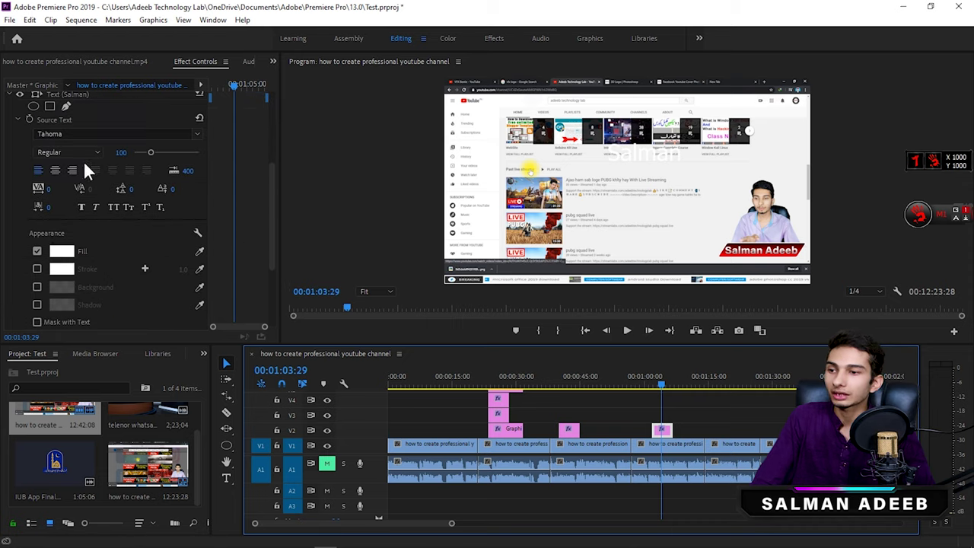
pyautogui.scroll(1, 128, 202)
pyautogui.scroll(1, 134, 240)
pyautogui.scroll(-2, 122, 258)
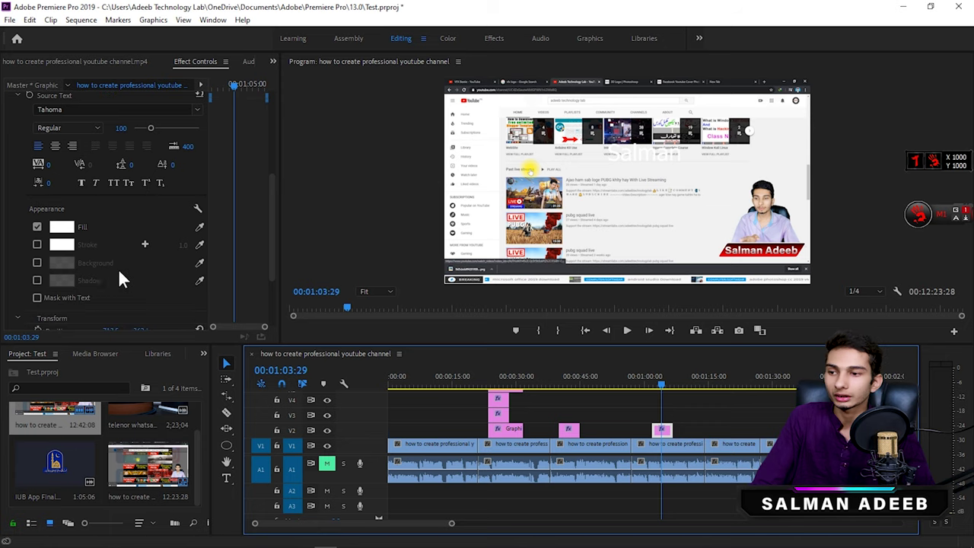
pyautogui.click(61, 227)
pyautogui.moveTo(405, 261); pyautogui.dragTo(396, 222)
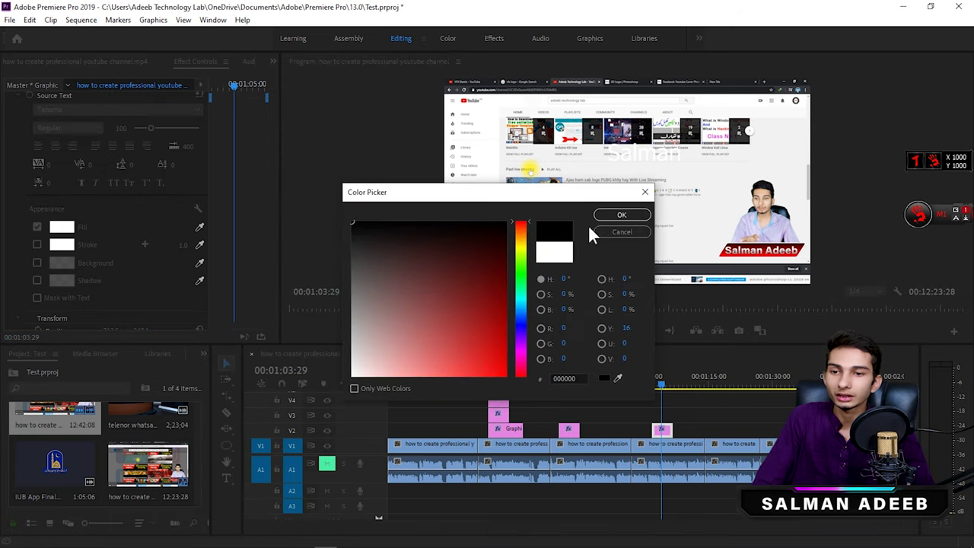
pyautogui.click(622, 215)
# - Scroll Effect Controls back up and select the V1 clip near 1:19
pyautogui.scroll(-2, 169, 226)
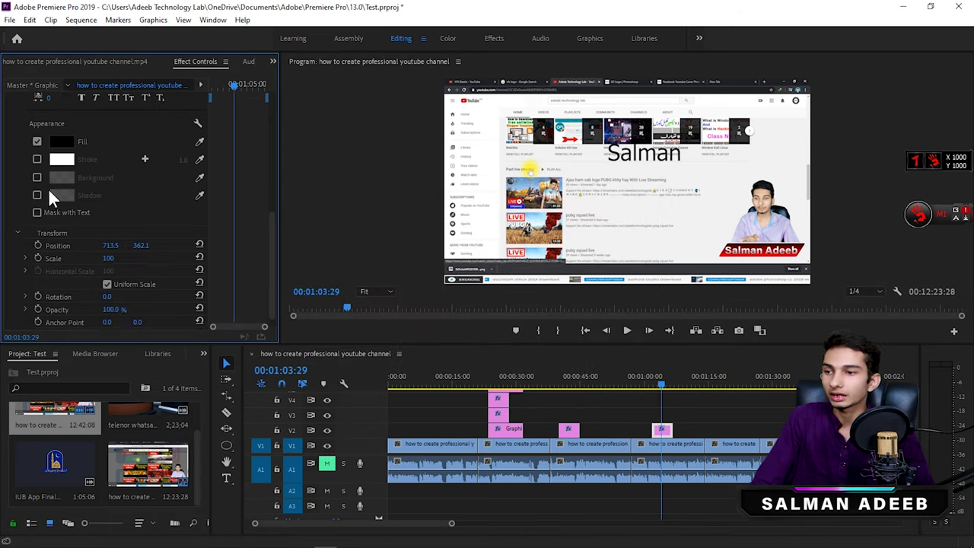
pyautogui.scroll(-1, 139, 279)
pyautogui.scroll(2, 130, 214)
pyautogui.scroll(2, 93, 230)
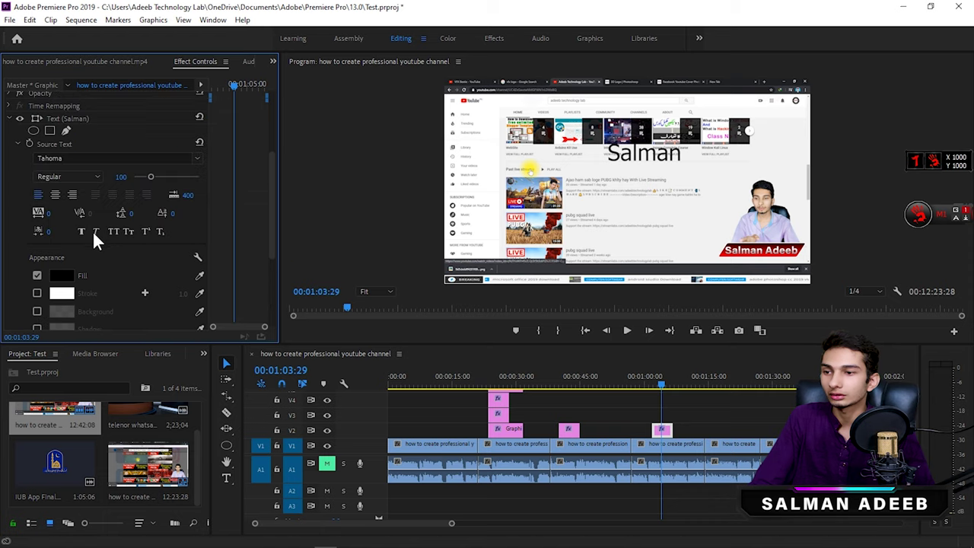
pyautogui.scroll(1, 162, 201)
pyautogui.scroll(1, 171, 247)
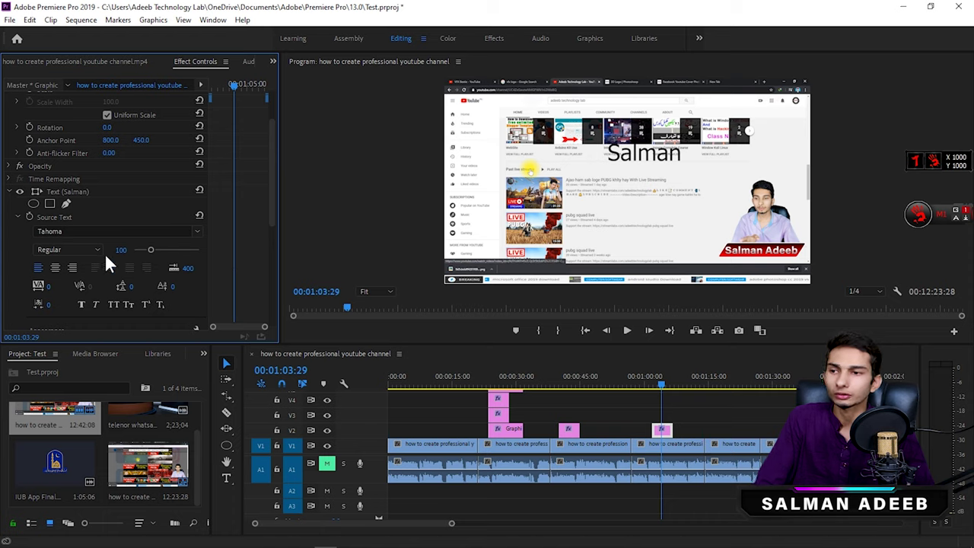
pyautogui.scroll(1, 109, 256)
pyautogui.scroll(1, 108, 254)
pyautogui.scroll(1, 104, 254)
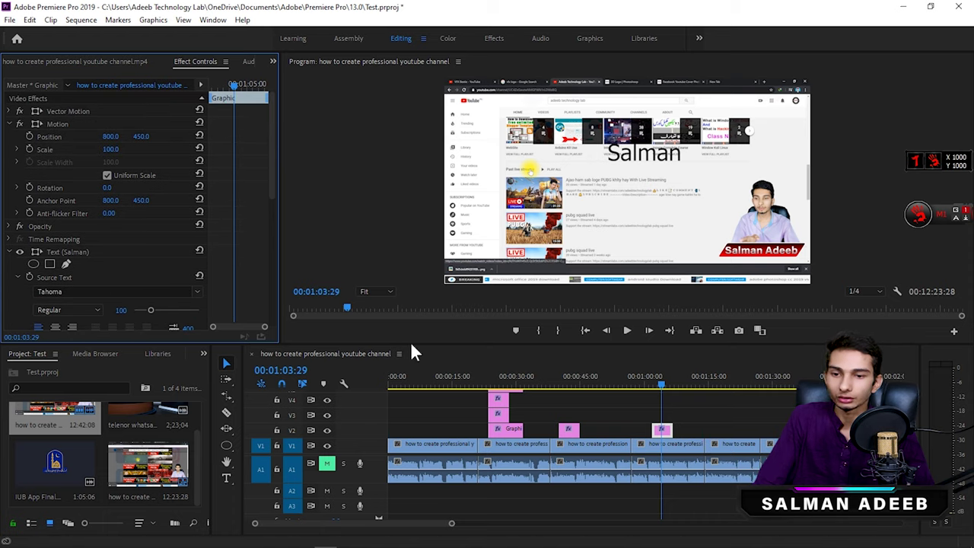
pyautogui.click(731, 383)
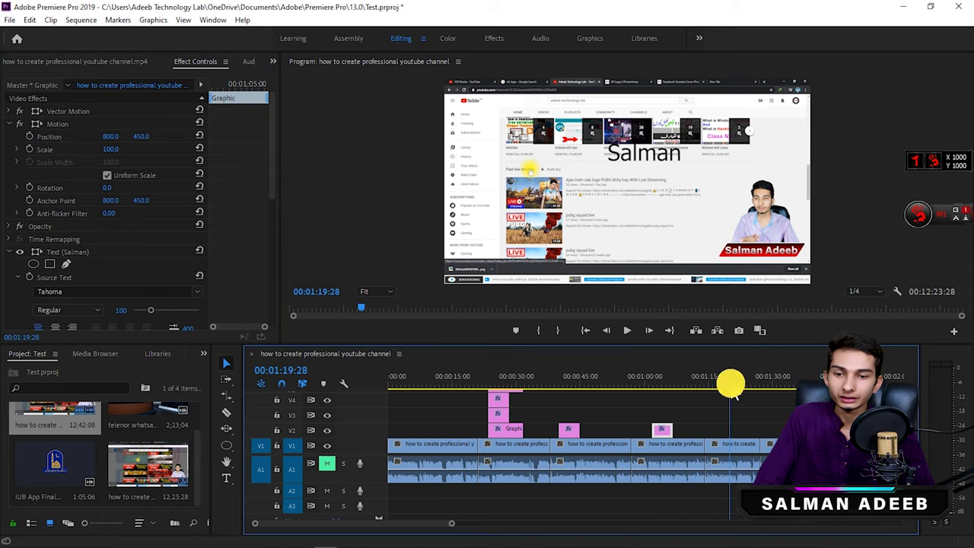
# - Scale the V1 clip at 1:19:28 to 97.4 and position it at 801.9, 436.7
pyautogui.click(741, 445)
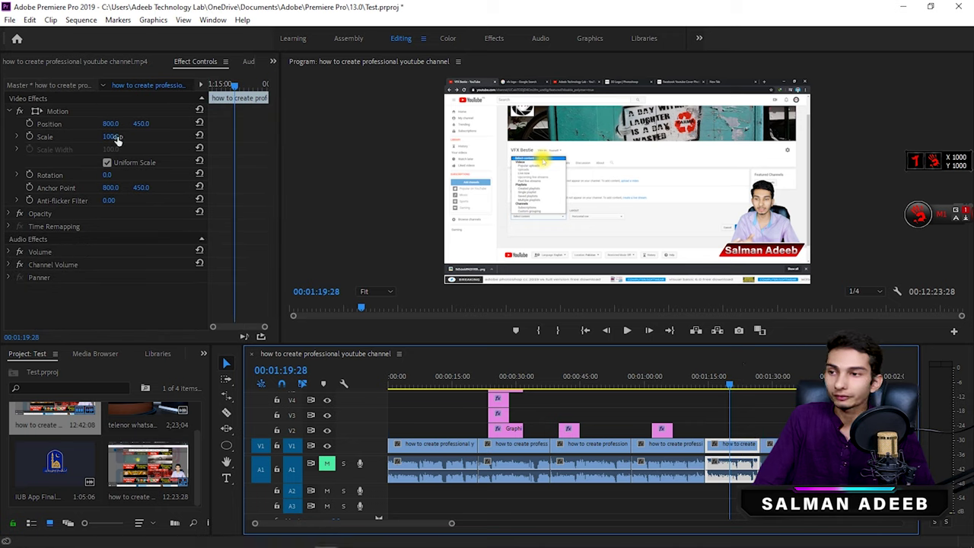
pyautogui.moveTo(116, 128); pyautogui.dragTo(126, 121)
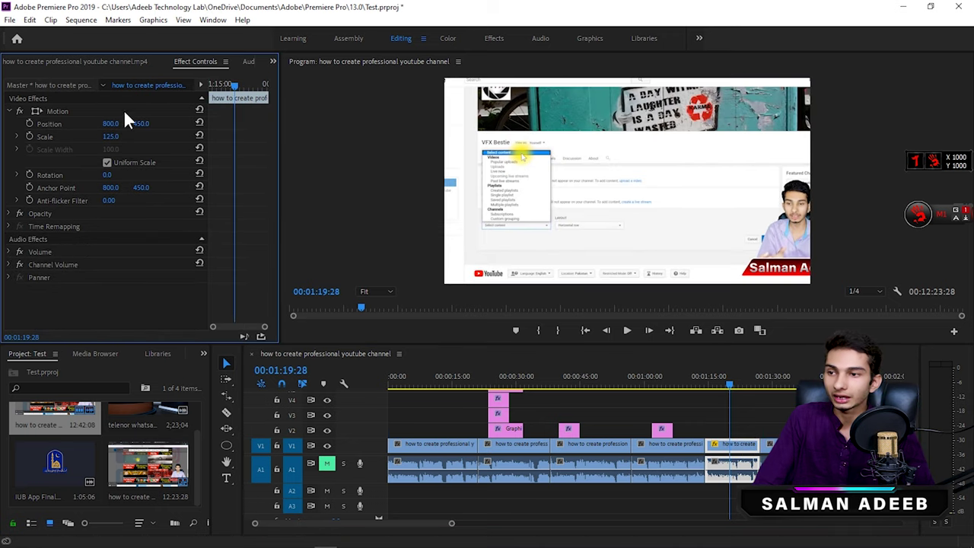
pyautogui.moveTo(113, 128); pyautogui.dragTo(221, 131)
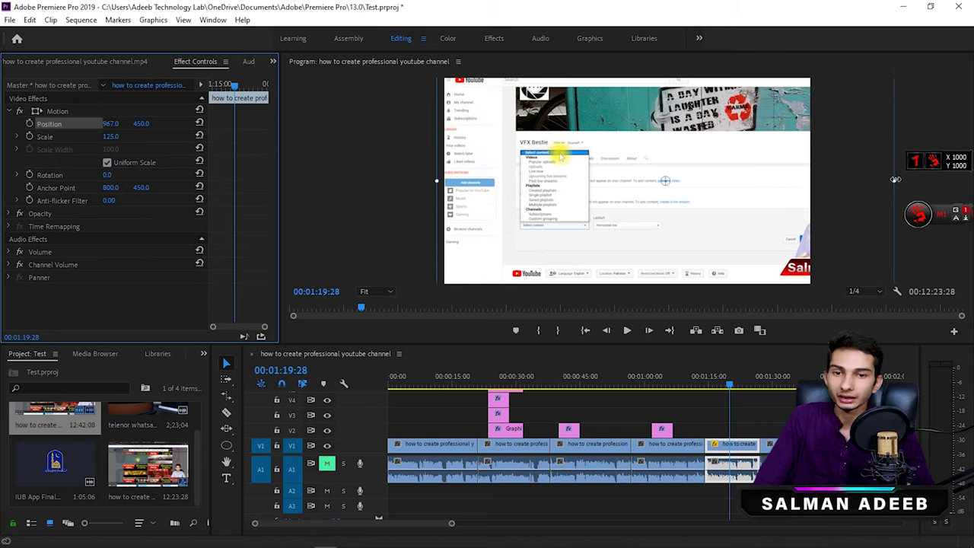
pyautogui.moveTo(896, 179)
pyautogui.mouseDown()
pyautogui.moveTo(791, 177)
pyautogui.moveTo(819, 182)
pyautogui.mouseUp()
pyautogui.moveTo(772, 210); pyautogui.dragTo(701, 195)
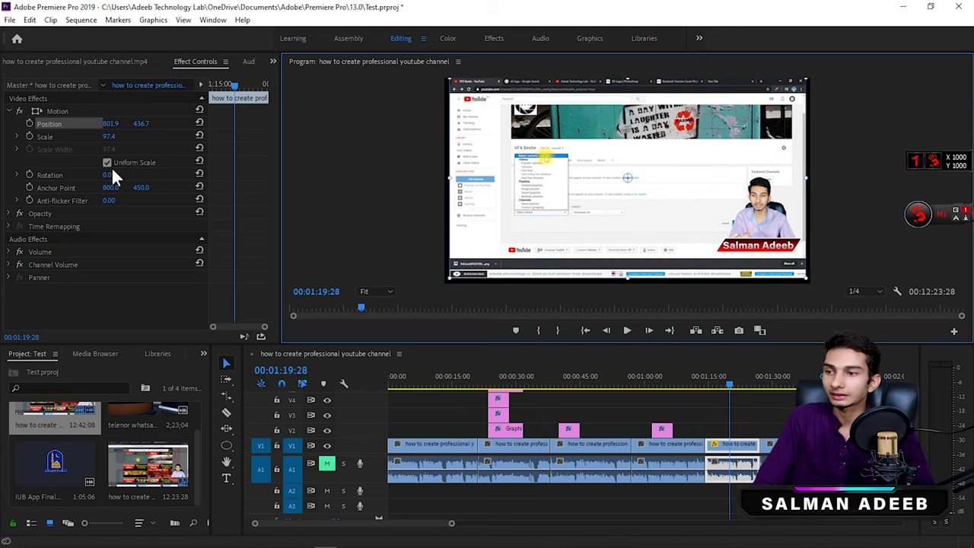
# - Try a 22° rotation, undo it, then select the shape graphic clip on V2
pyautogui.moveTo(112, 176); pyautogui.dragTo(126, 177)
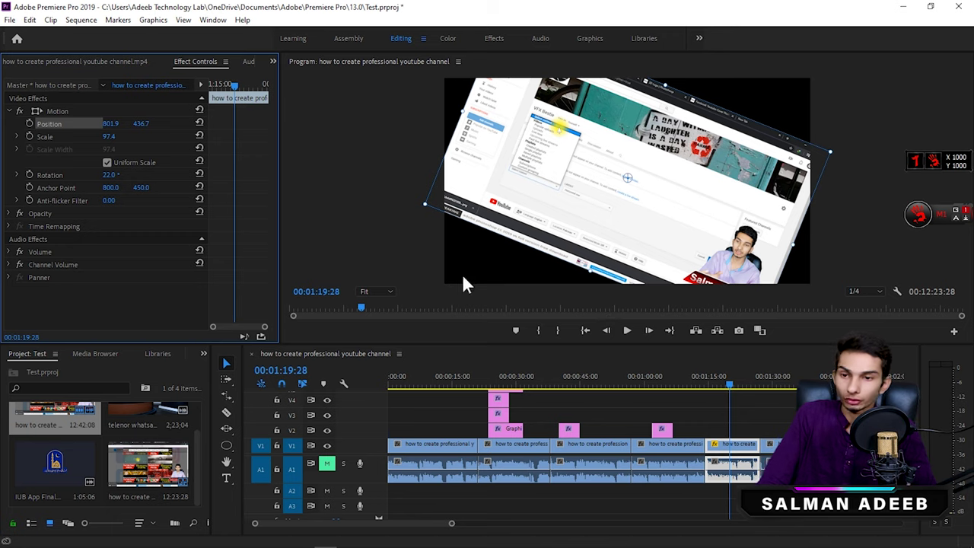
pyautogui.hotkey('ctrl', 'z')
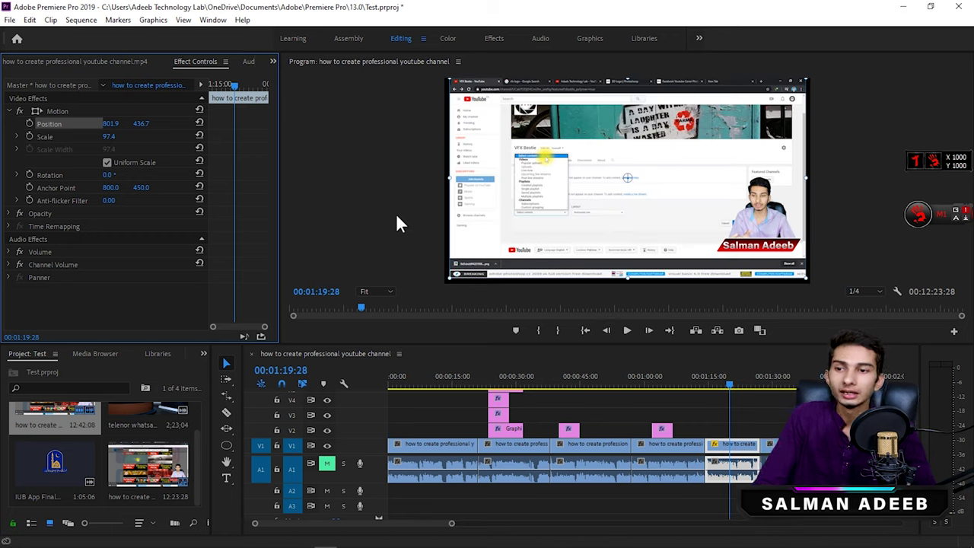
pyautogui.click(397, 215)
pyautogui.click(758, 406)
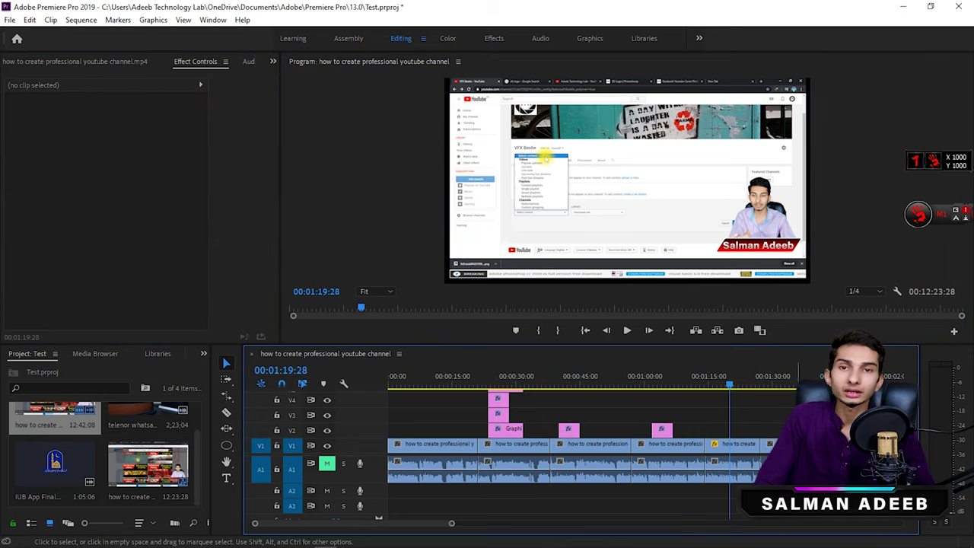
pyautogui.click(755, 448)
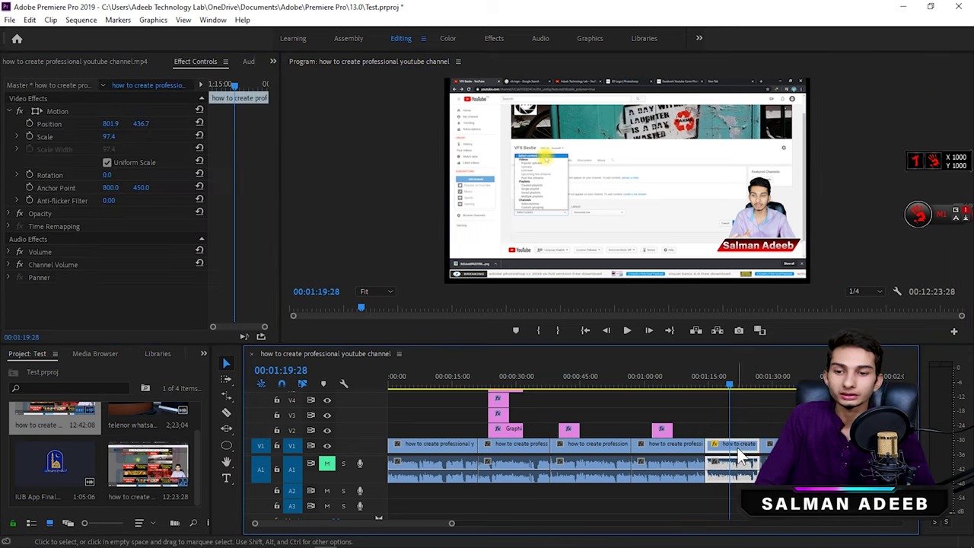
pyautogui.click(495, 380)
# - Move the shape graphic earlier on V2 and change its fill to red
pyautogui.moveTo(510, 430); pyautogui.dragTo(455, 430)
pyautogui.click(461, 381)
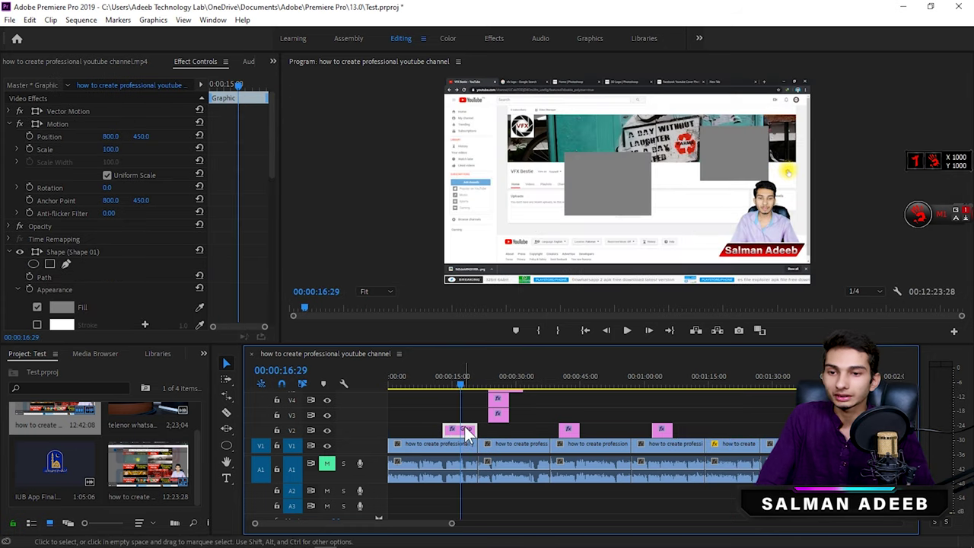
pyautogui.scroll(-2, 118, 285)
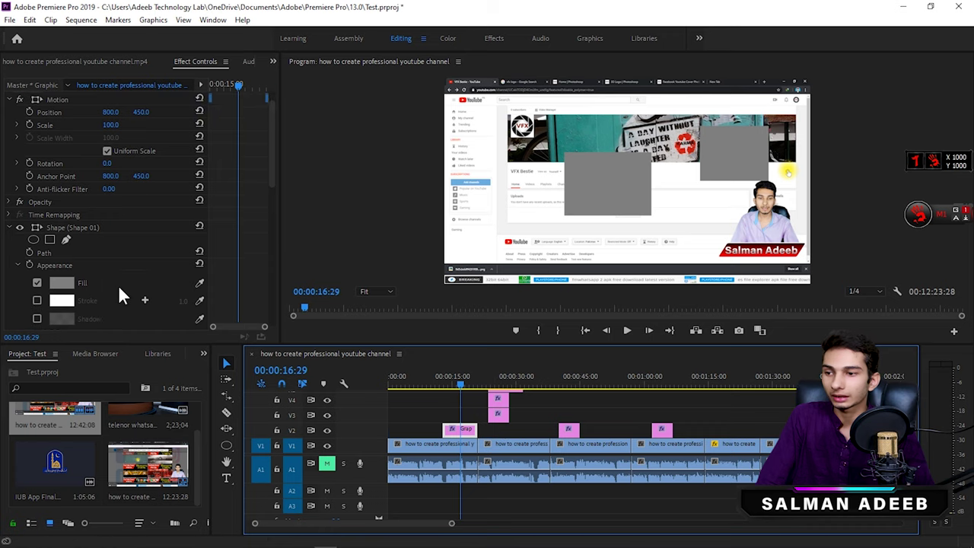
pyautogui.click(61, 245)
pyautogui.click(433, 266)
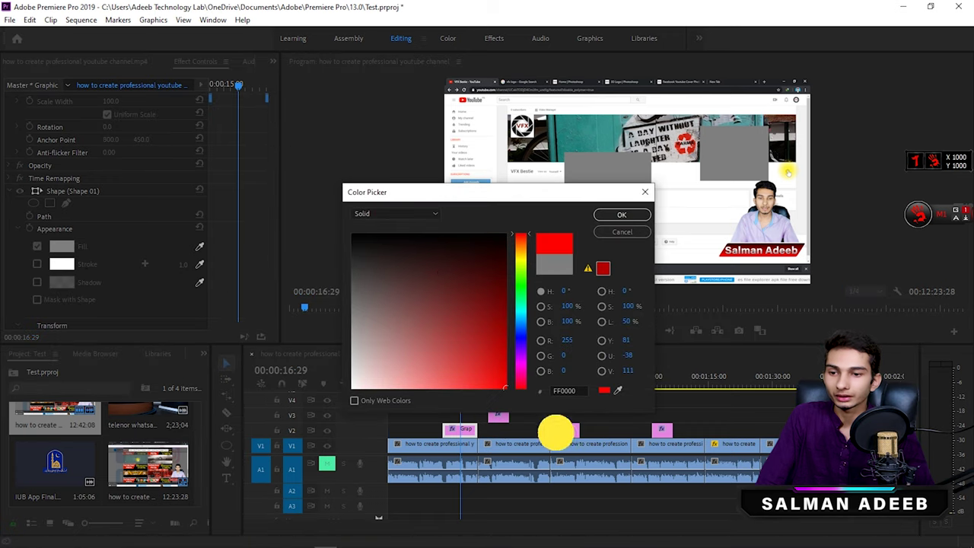
pyautogui.click(621, 214)
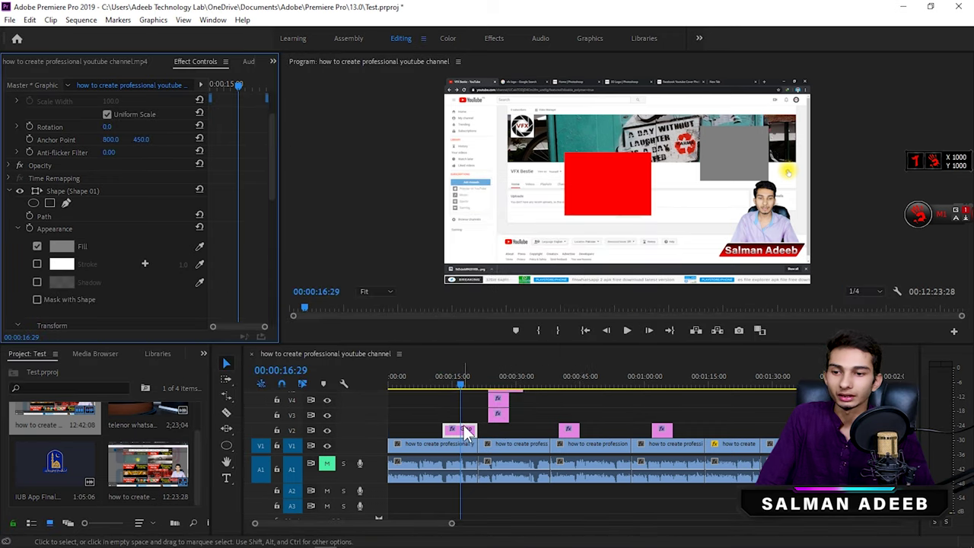
# - Change the grey box shape's fill colour to black
pyautogui.click(466, 432)
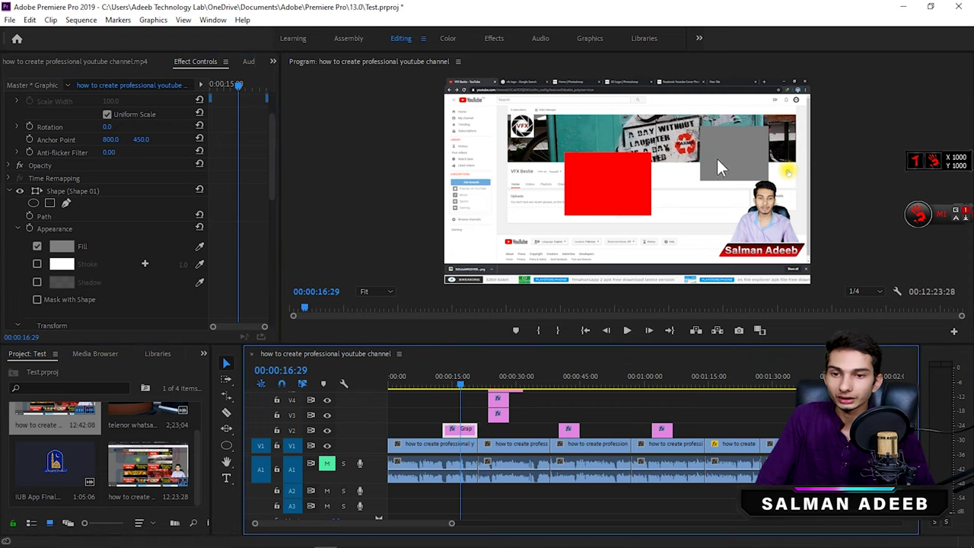
pyautogui.click(754, 159)
pyautogui.click(63, 246)
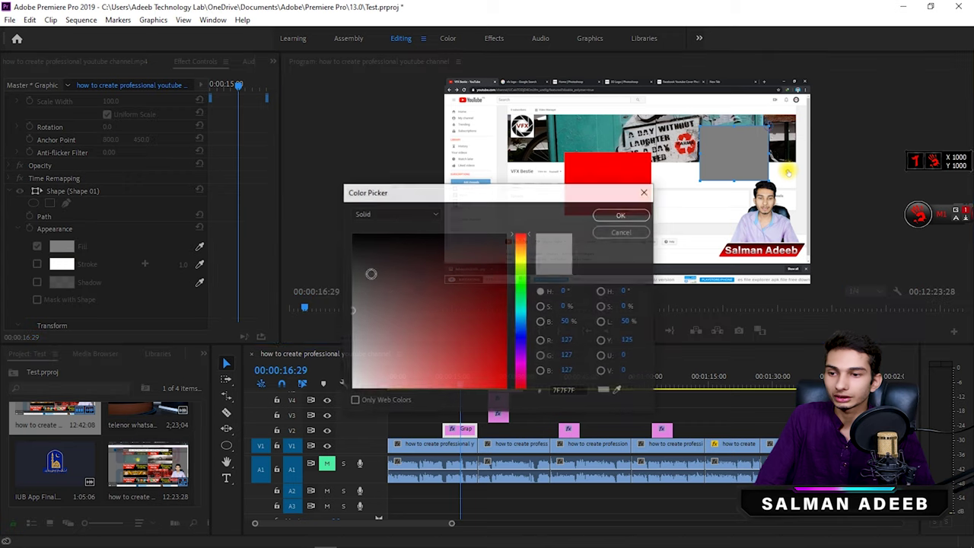
pyautogui.moveTo(414, 290); pyautogui.dragTo(565, 215)
pyautogui.click(621, 215)
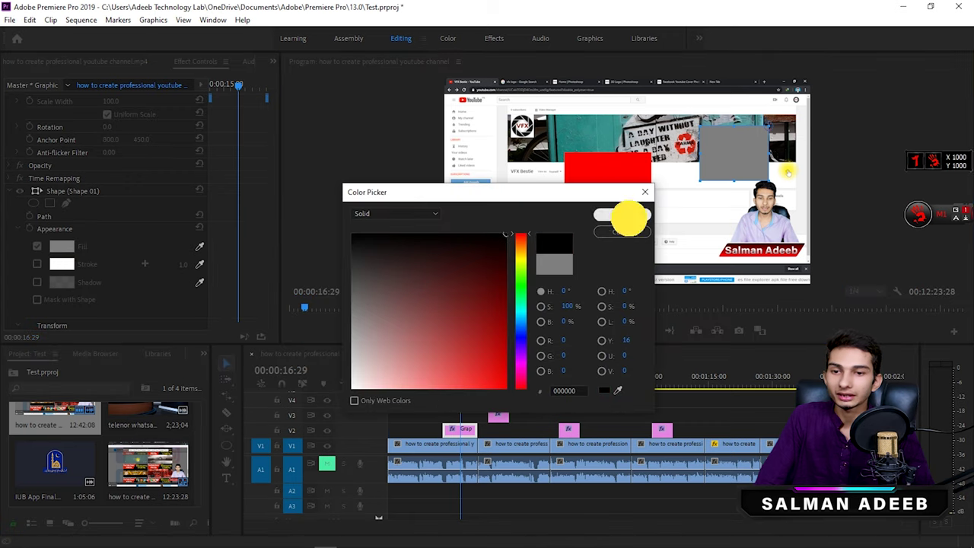
# - Delete the shape graphic clip from V2
pyautogui.click(579, 411)
pyautogui.click(462, 430)
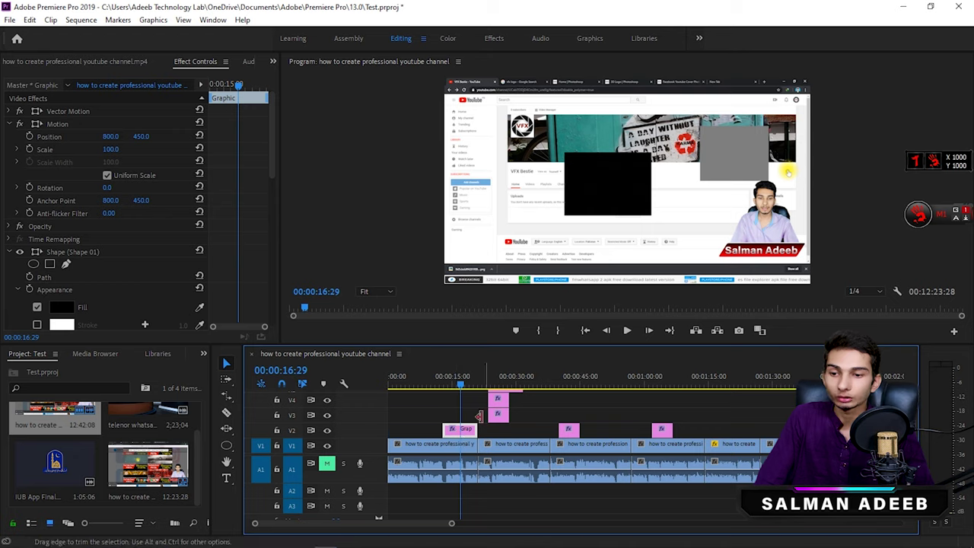
pyautogui.press('Delete')
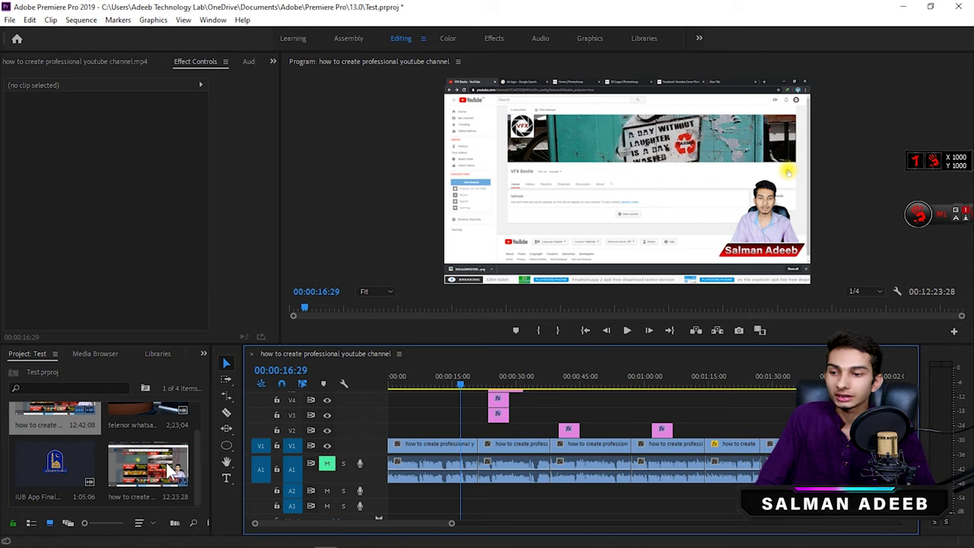
# - Find the grey Graphic clip near 00:00:40, zoom the timeline in, and select it
pyautogui.click(449, 449)
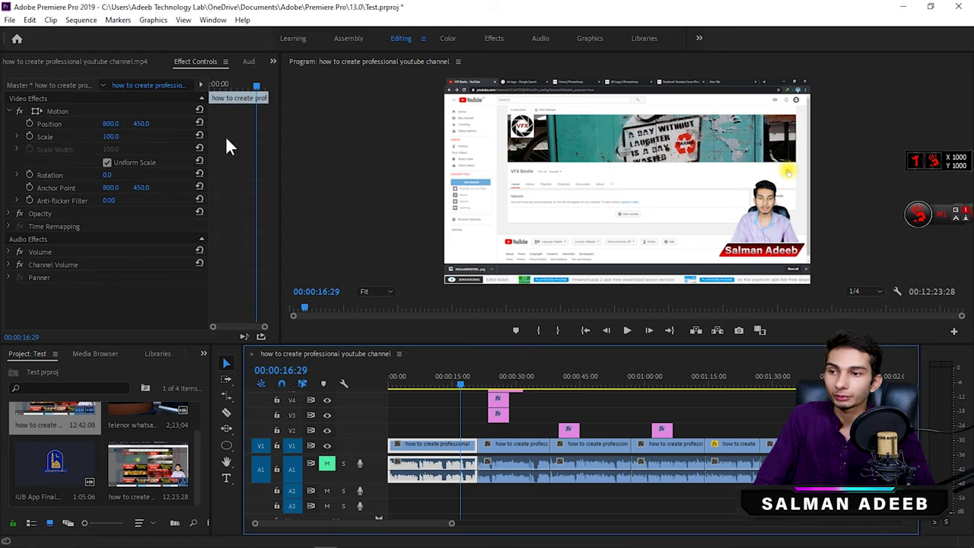
pyautogui.moveTo(250, 88)
pyautogui.mouseDown()
pyautogui.moveTo(270, 92)
pyautogui.moveTo(274, 121)
pyautogui.mouseUp()
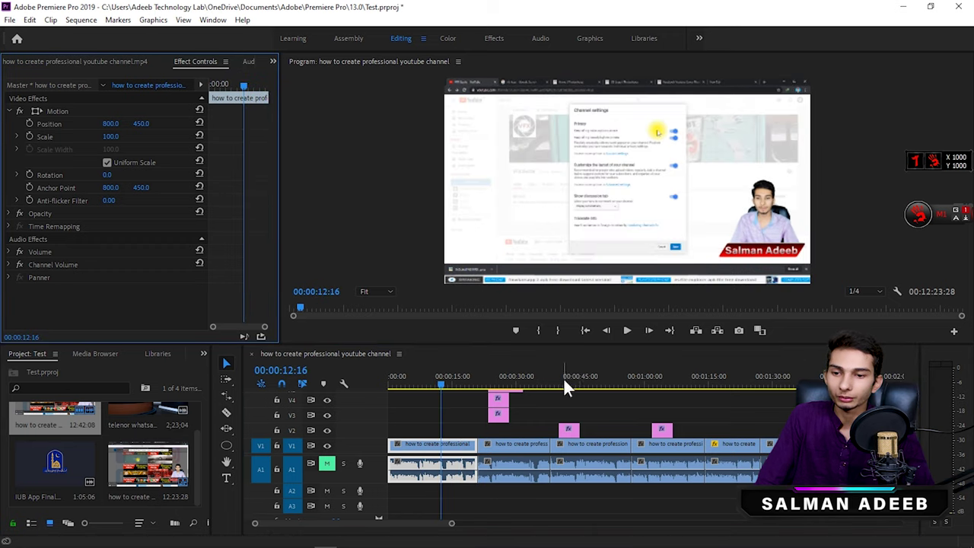
pyautogui.moveTo(656, 389); pyautogui.dragTo(564, 378)
pyautogui.press('=')
pyautogui.press('=')
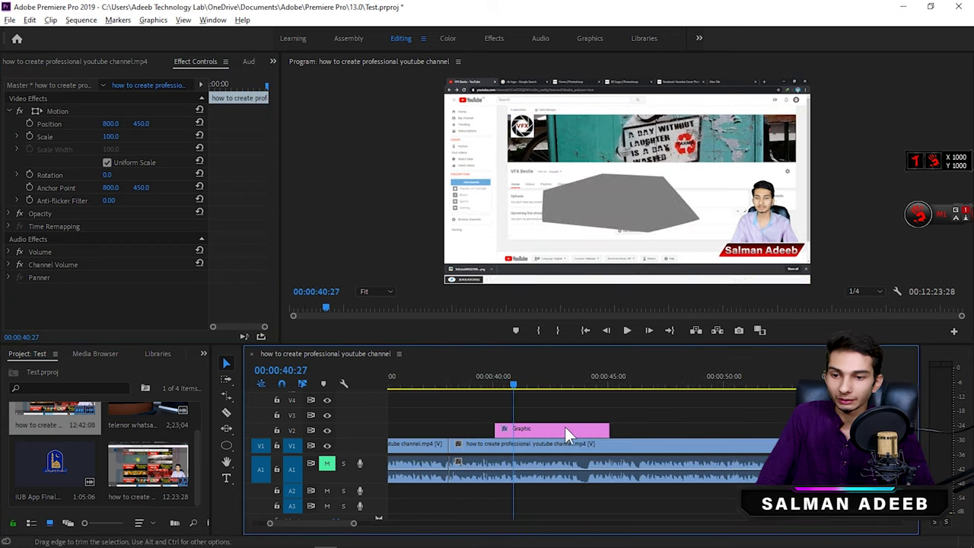
pyautogui.click(538, 430)
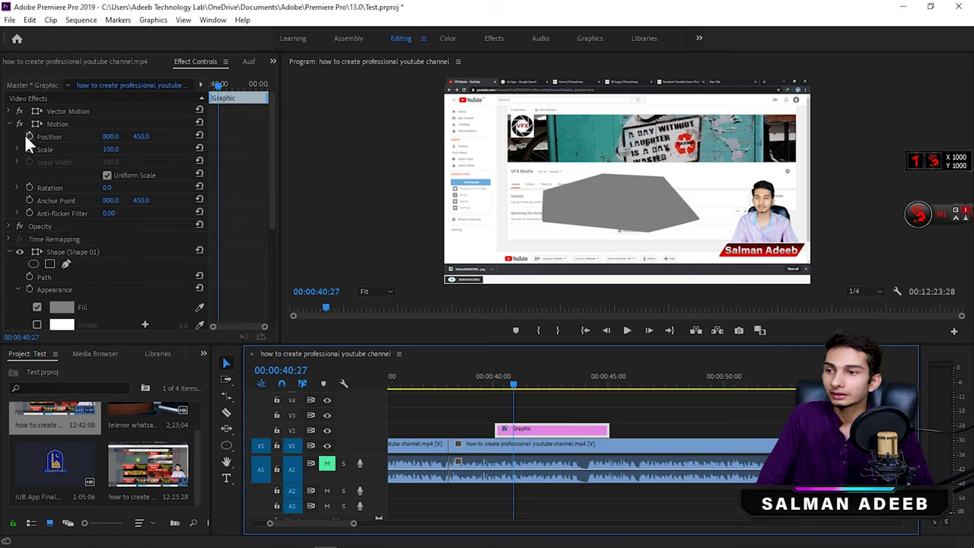
# - Keyframe the shape's Position from lower-left to 1630/432 at 00:00:44:13
pyautogui.click(29, 134)
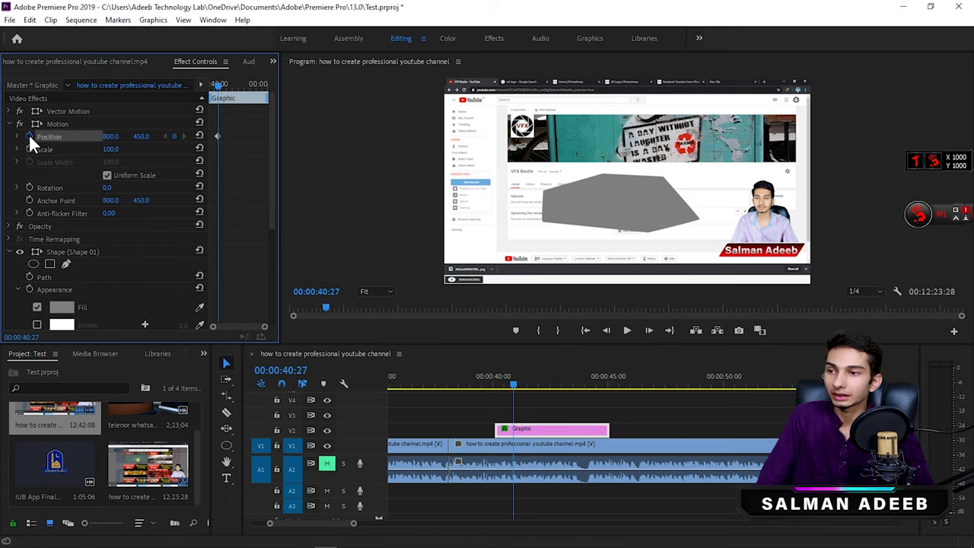
pyautogui.click(633, 201)
pyautogui.moveTo(634, 199); pyautogui.dragTo(542, 228)
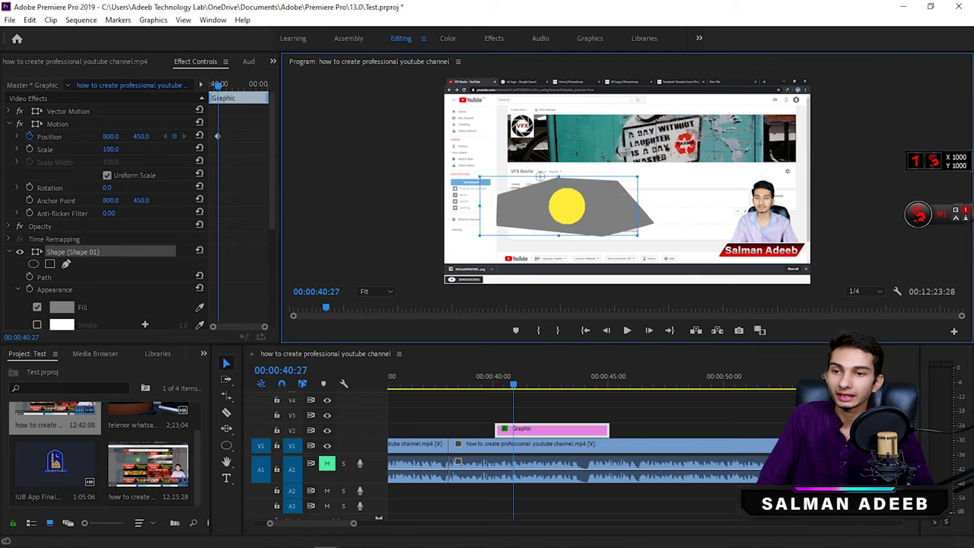
pyautogui.click(596, 384)
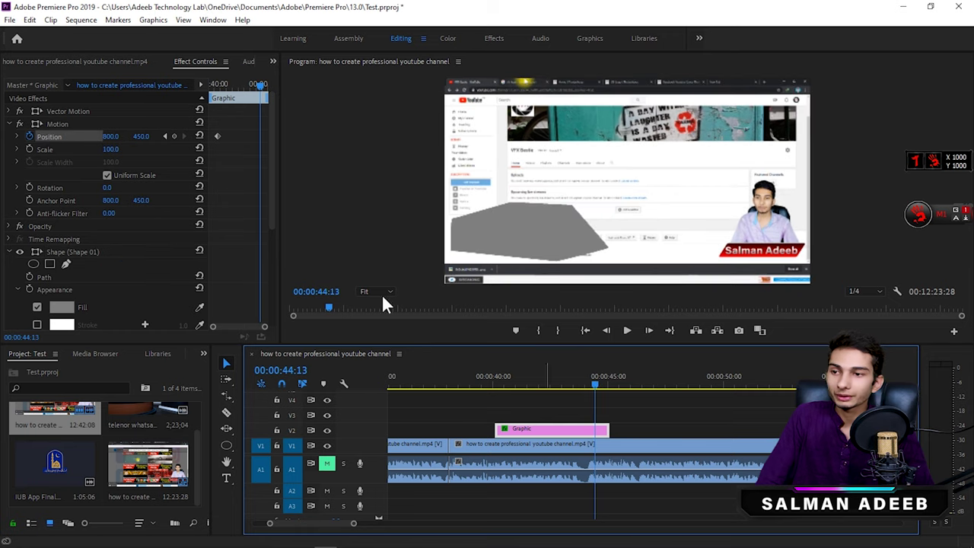
pyautogui.moveTo(138, 138)
pyautogui.mouseDown()
pyautogui.moveTo(109, 138)
pyautogui.moveTo(615, 173)
pyautogui.mouseUp()
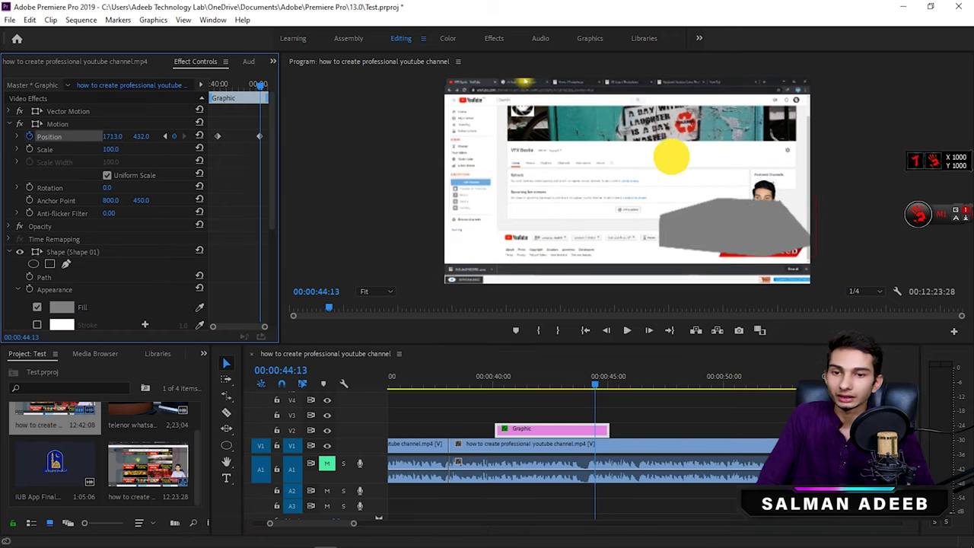
# - Review the Position keyframes and play back the shape's slide to the right
pyautogui.click(502, 382)
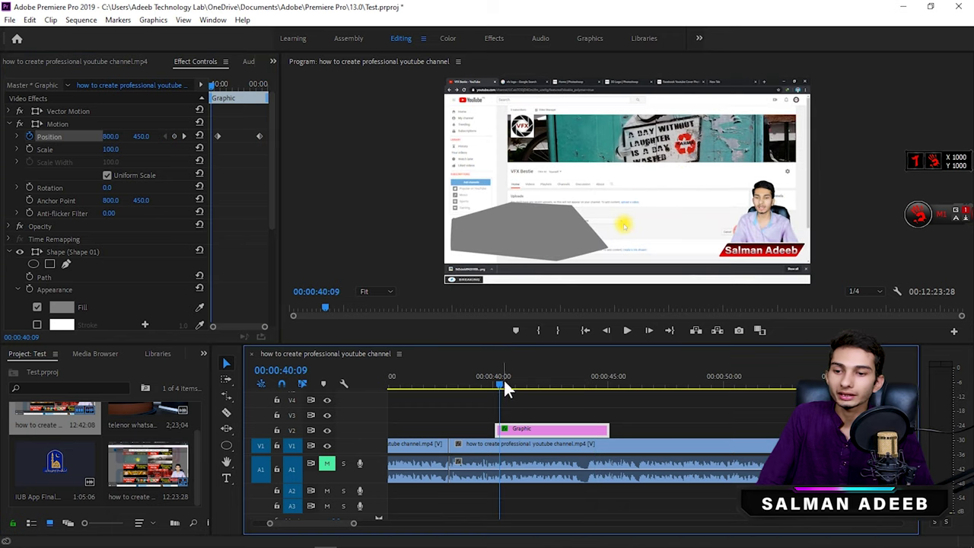
pyautogui.click(217, 136)
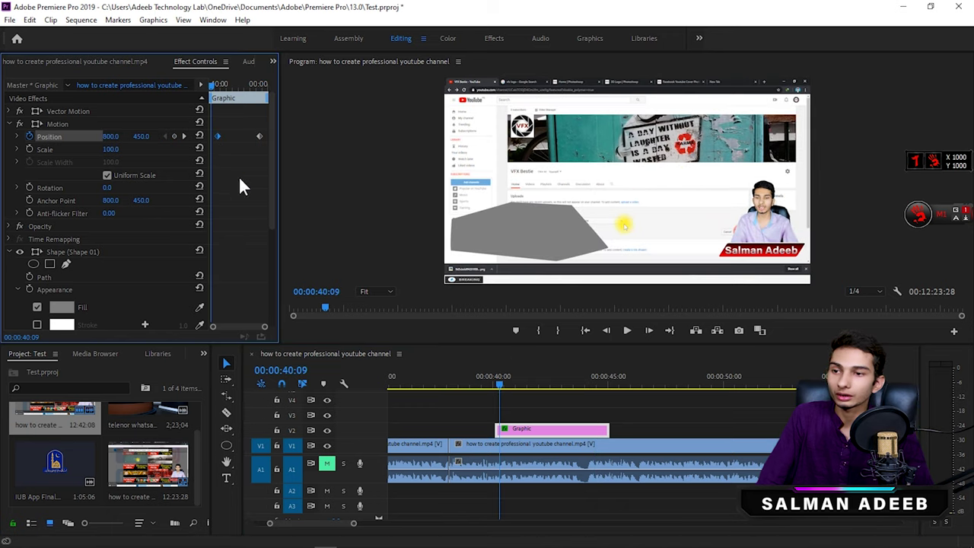
pyautogui.click(260, 136)
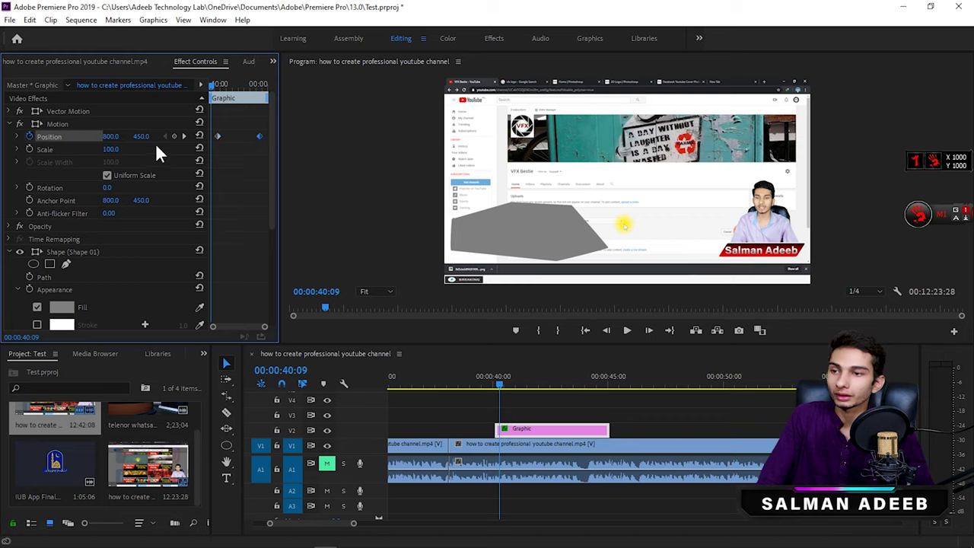
pyautogui.click(542, 401)
pyautogui.press('space')
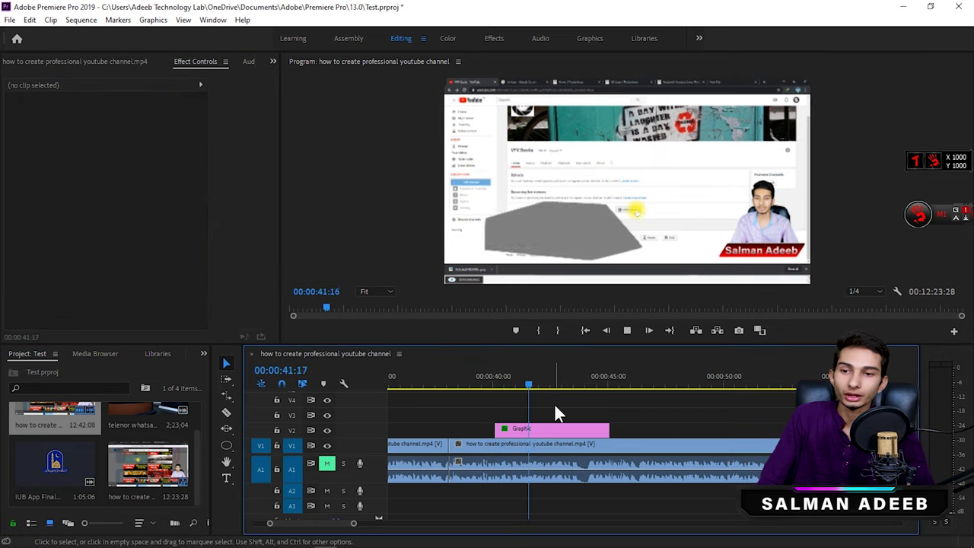
pyautogui.press('space')
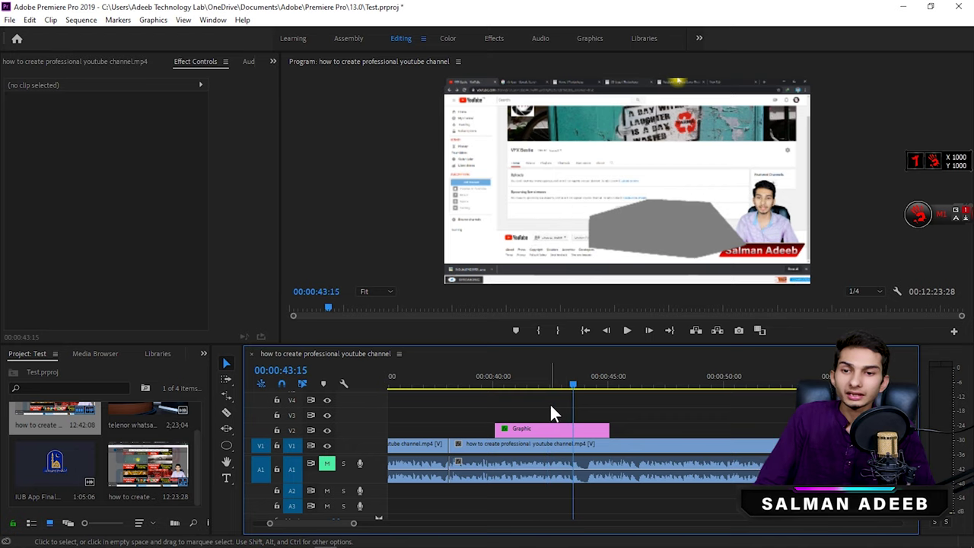
pyautogui.click(503, 381)
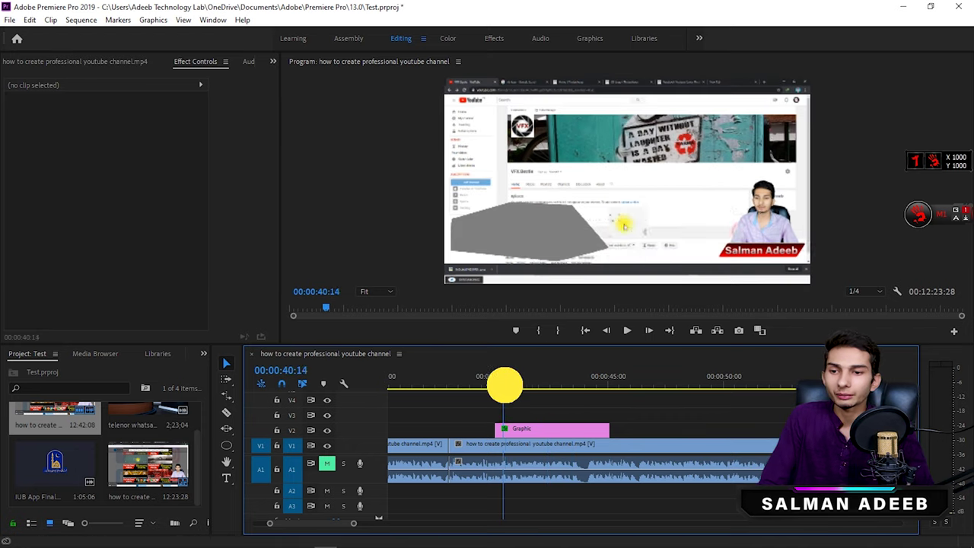
pyautogui.click(528, 382)
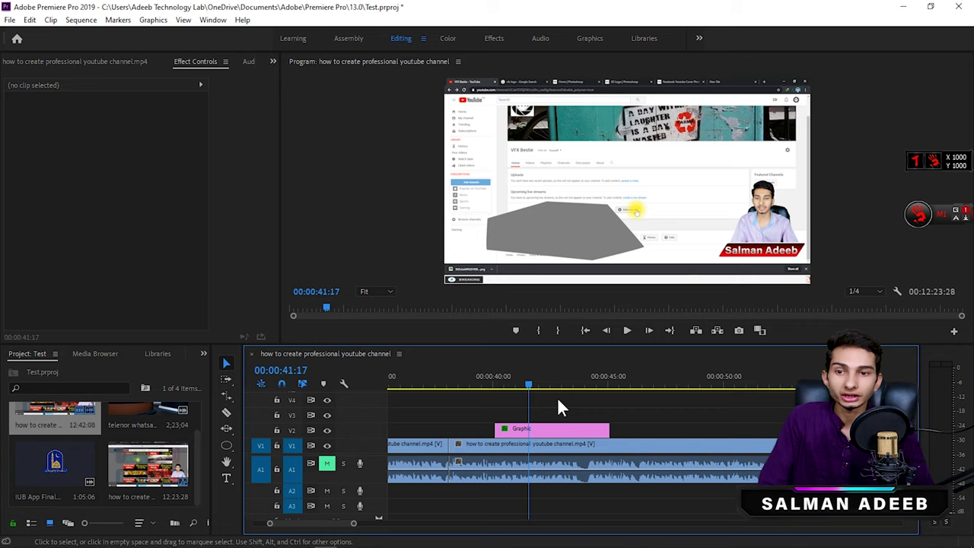
# - Check the Graphic clip's keyframes around 00:00:41:17, then deselect it
pyautogui.scroll(1, 547, 399)
pyautogui.scroll(-1, 547, 398)
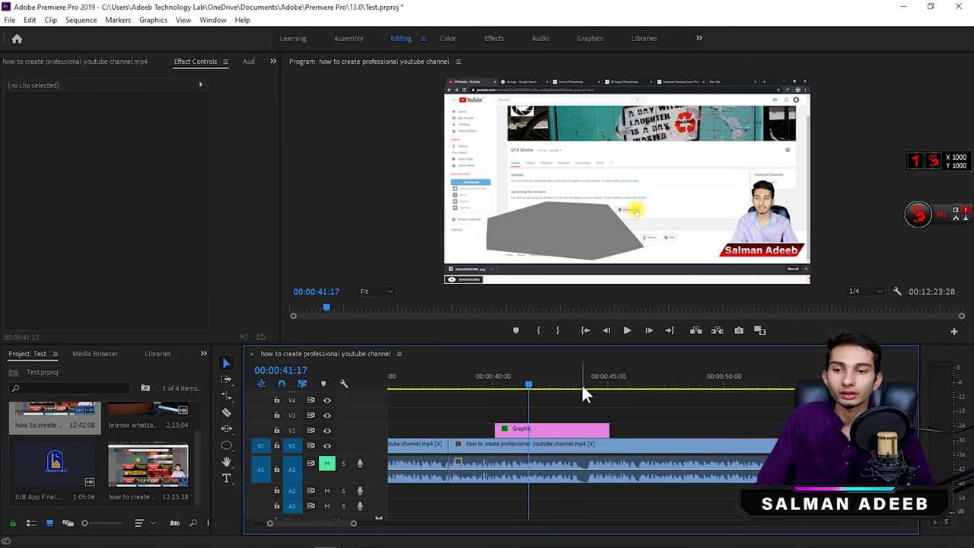
pyautogui.scroll(-2, 571, 395)
pyautogui.scroll(1, 525, 403)
pyautogui.scroll(1, 487, 426)
pyautogui.click(558, 429)
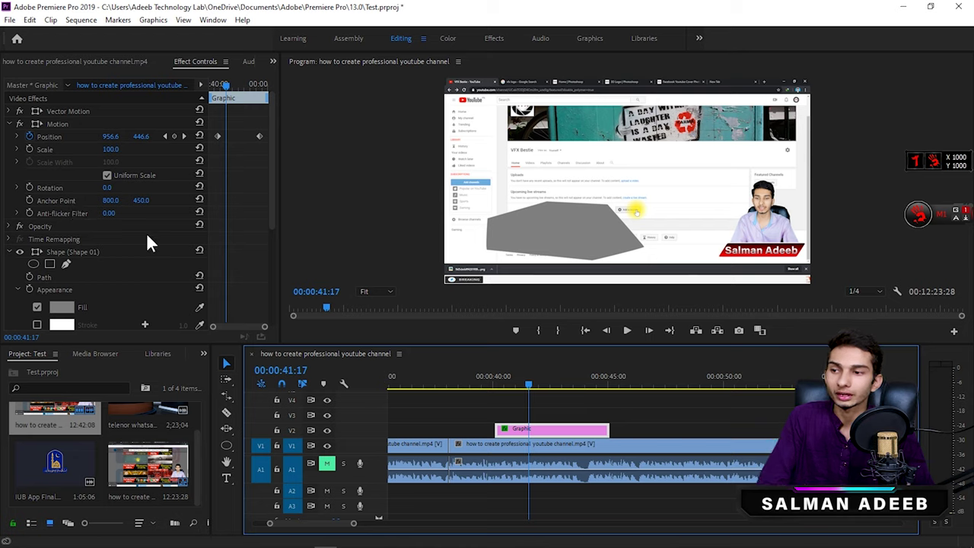
pyautogui.click(581, 402)
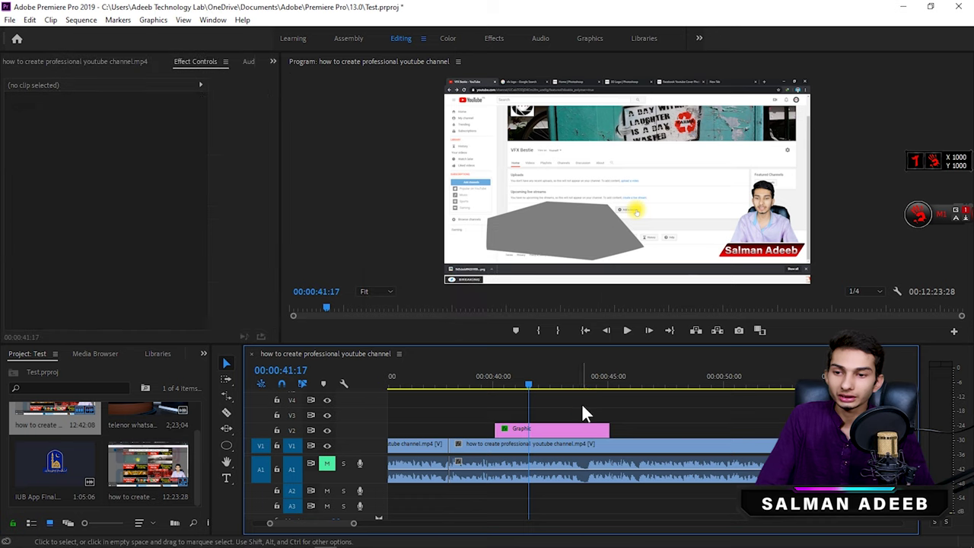
pyautogui.click(556, 431)
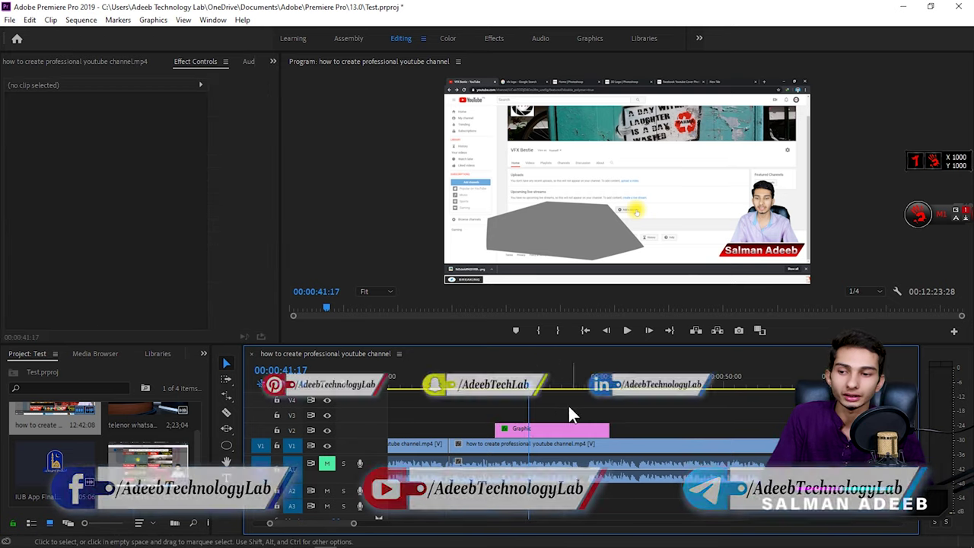
pyautogui.moveTo(592, 381); pyautogui.dragTo(695, 388)
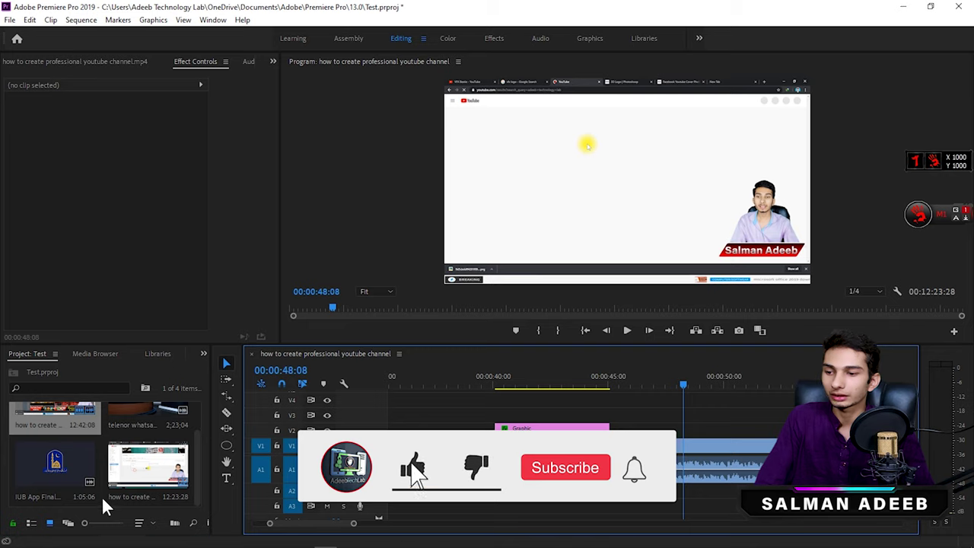
pyautogui.click(101, 495)
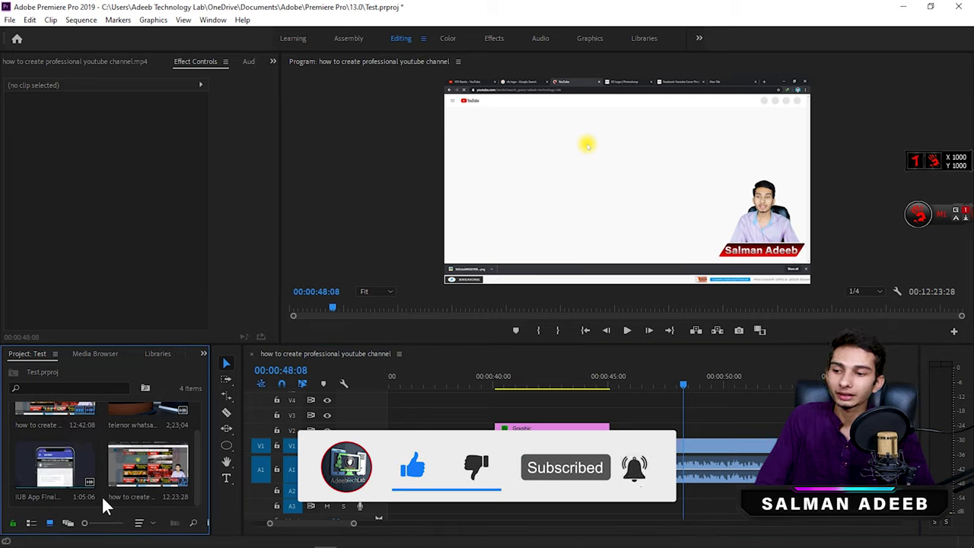
# - Import ATLab 3d logo.png and Like Counter.mov from ATLab Studio > Working > Lazmi
pyautogui.doubleClick(101, 495)
pyautogui.hotkey('alt', 'Up')
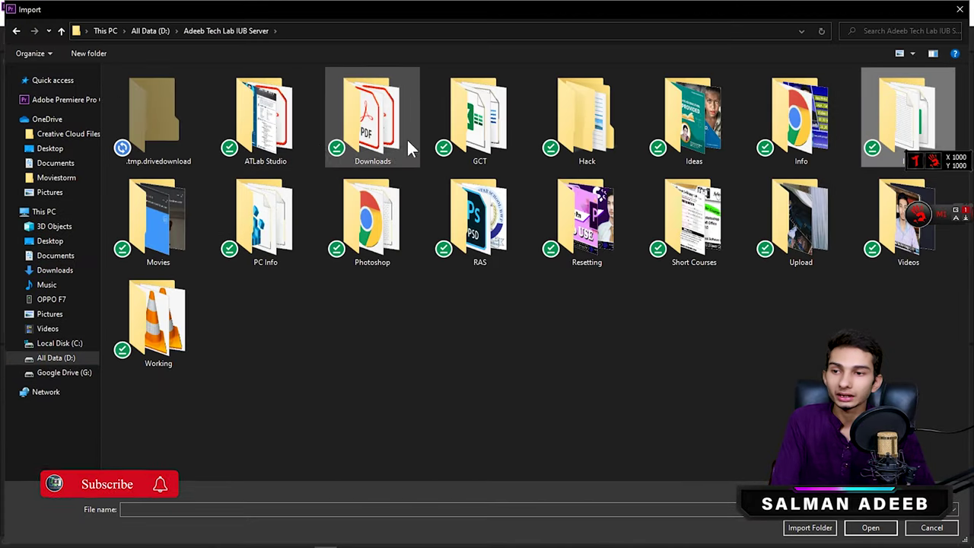
pyautogui.doubleClick(270, 122)
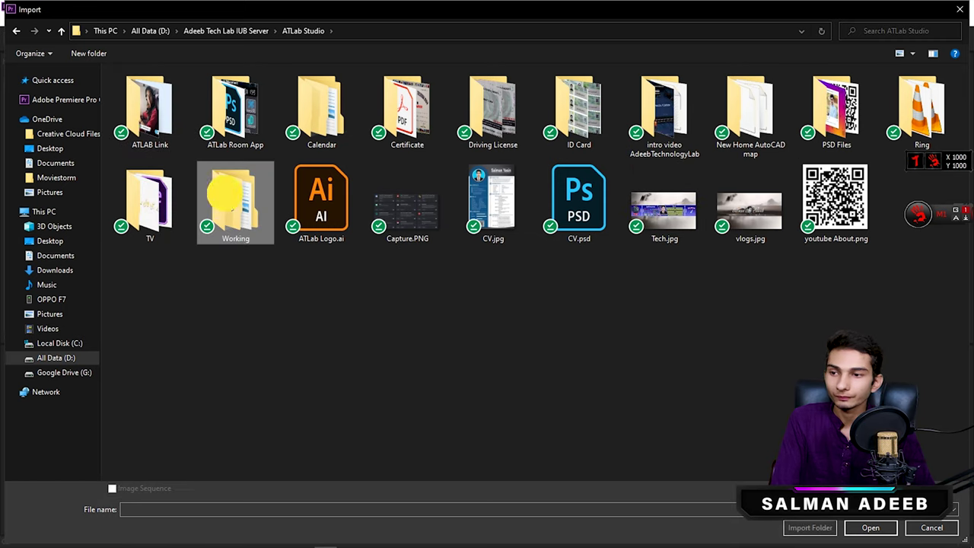
pyautogui.doubleClick(267, 197)
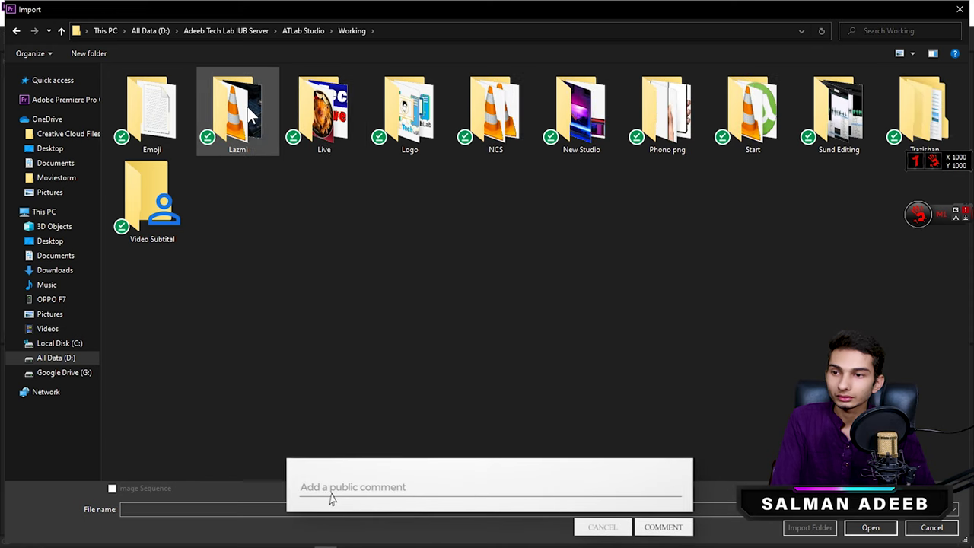
pyautogui.doubleClick(270, 131)
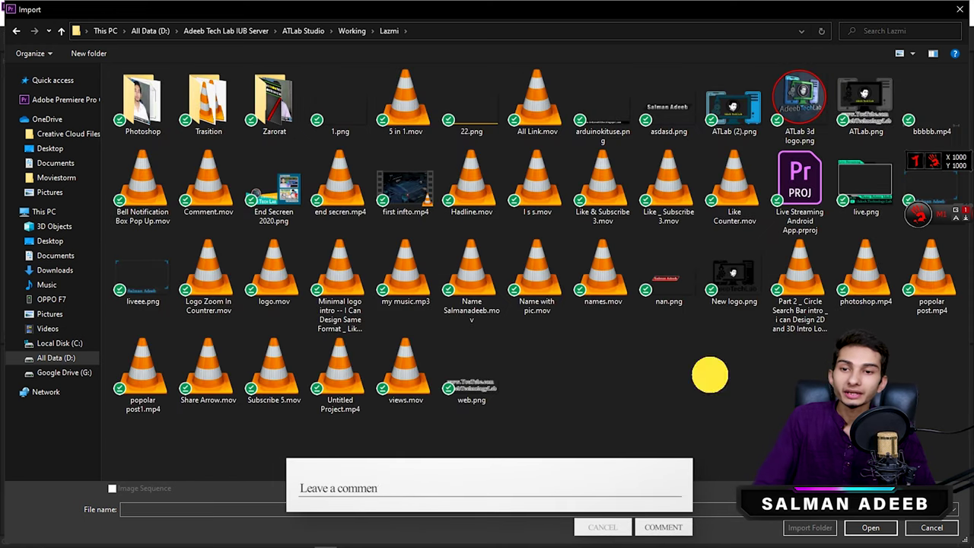
pyautogui.click(808, 96)
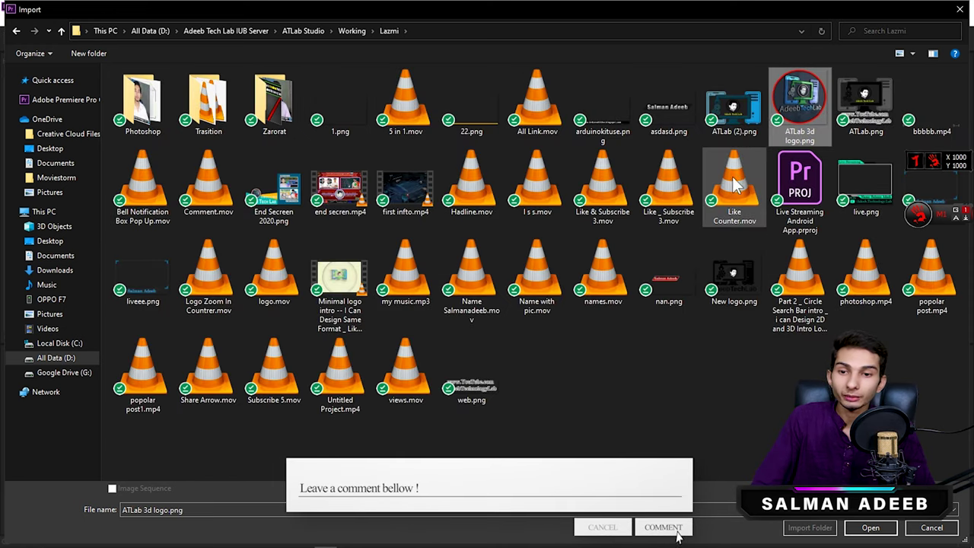
pyautogui.click(734, 187)
pyautogui.keyDown('ctrl'); pyautogui.click(792, 114); pyautogui.keyUp('ctrl')
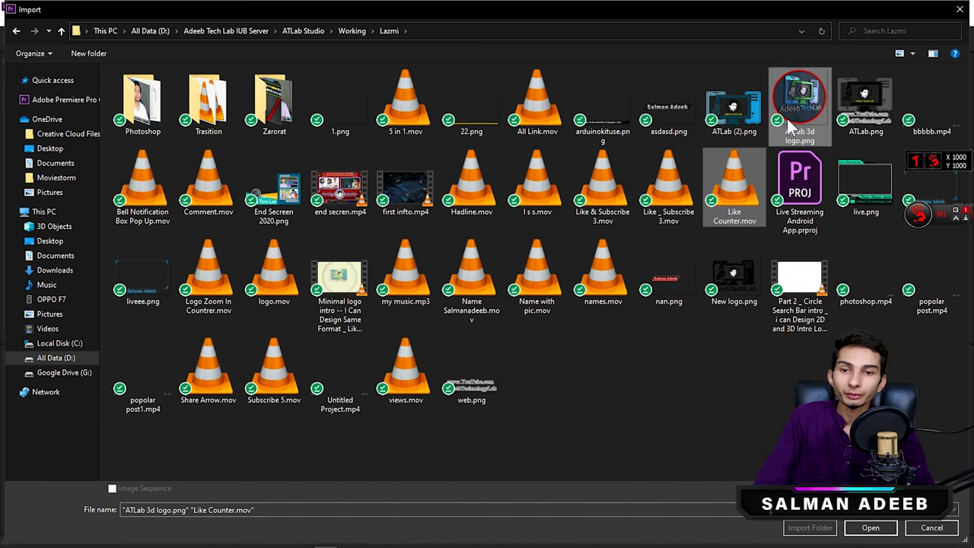
pyautogui.press('Return')
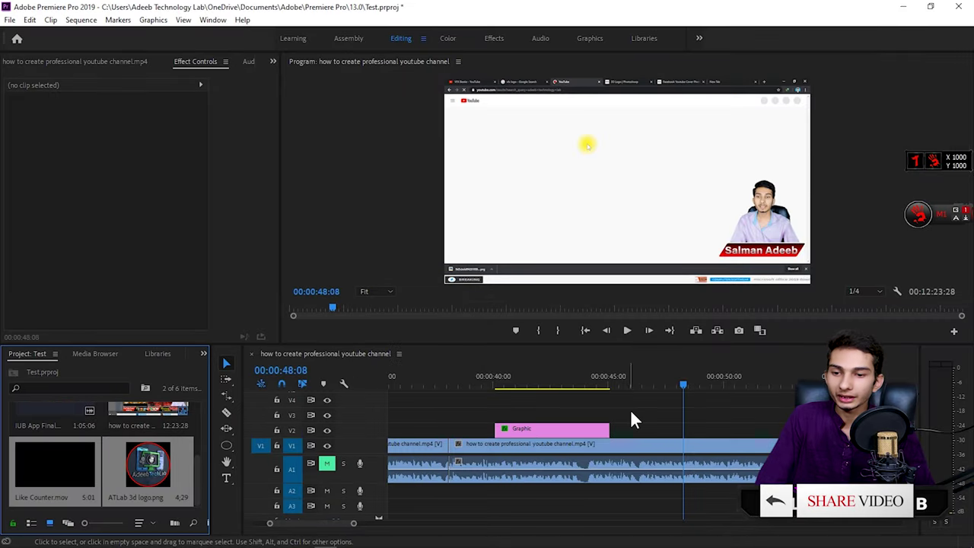
# - Place ATLab 3d logo.png on V2 at 00:00:48:08, scale it to 44.2 and move it top-left
pyautogui.click(614, 414)
pyautogui.click(148, 479)
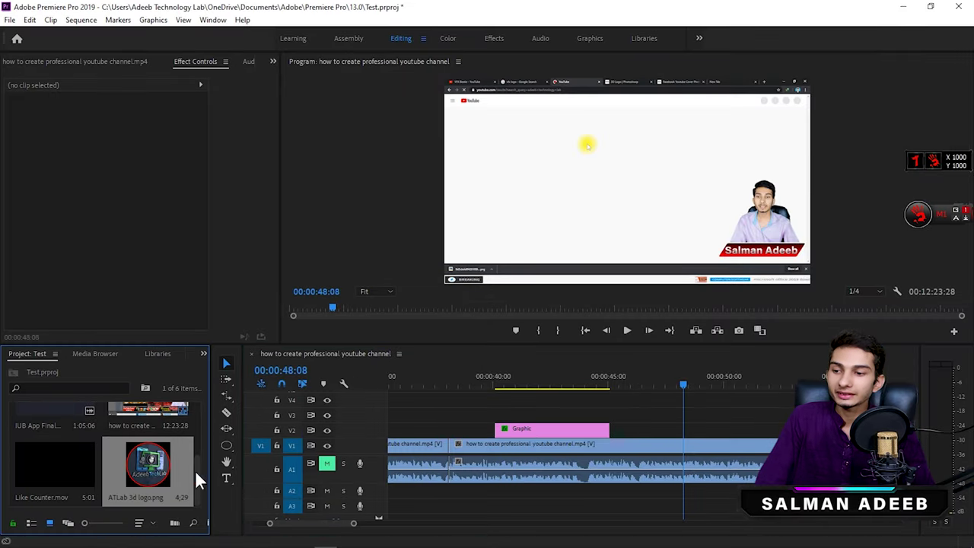
pyautogui.click(583, 407)
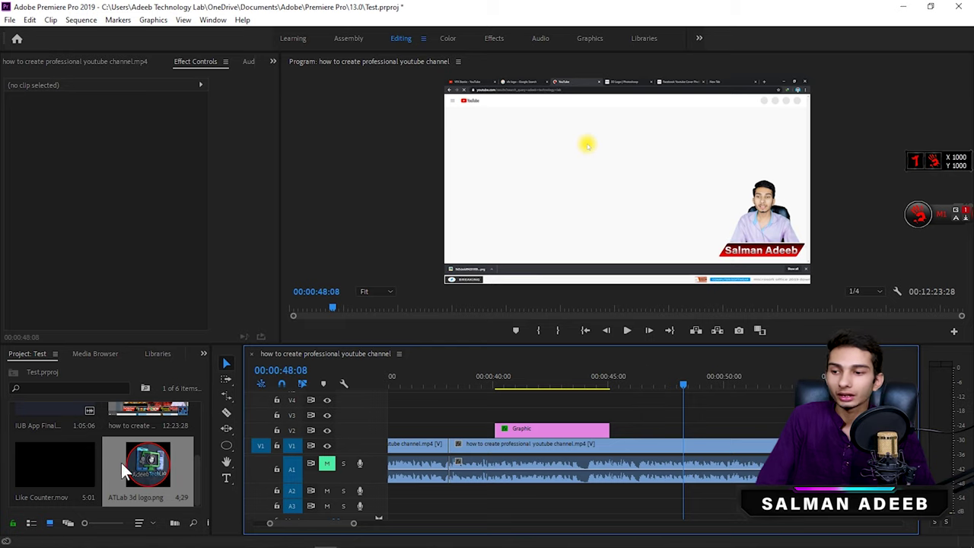
pyautogui.moveTo(153, 472)
pyautogui.mouseDown()
pyautogui.moveTo(672, 429)
pyautogui.moveTo(653, 429)
pyautogui.mouseUp()
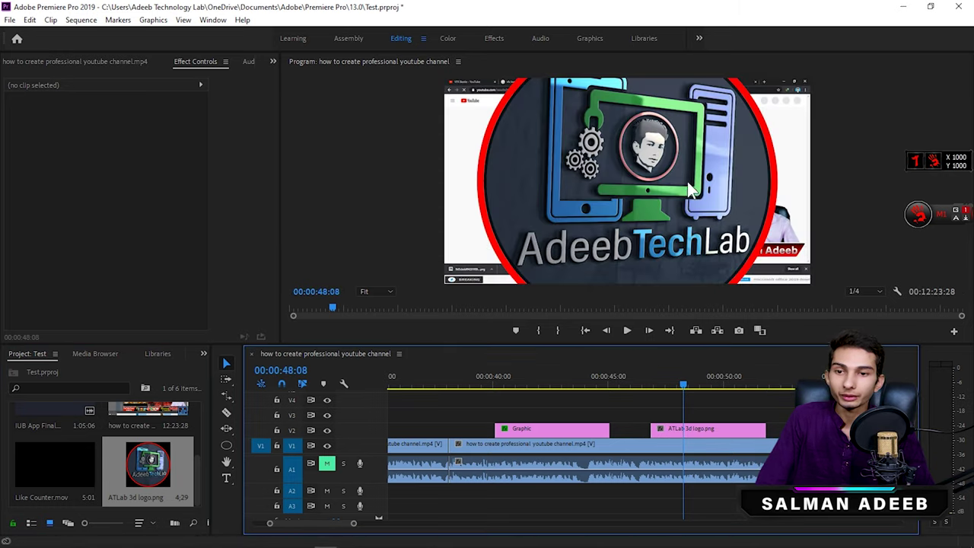
pyautogui.click(592, 218)
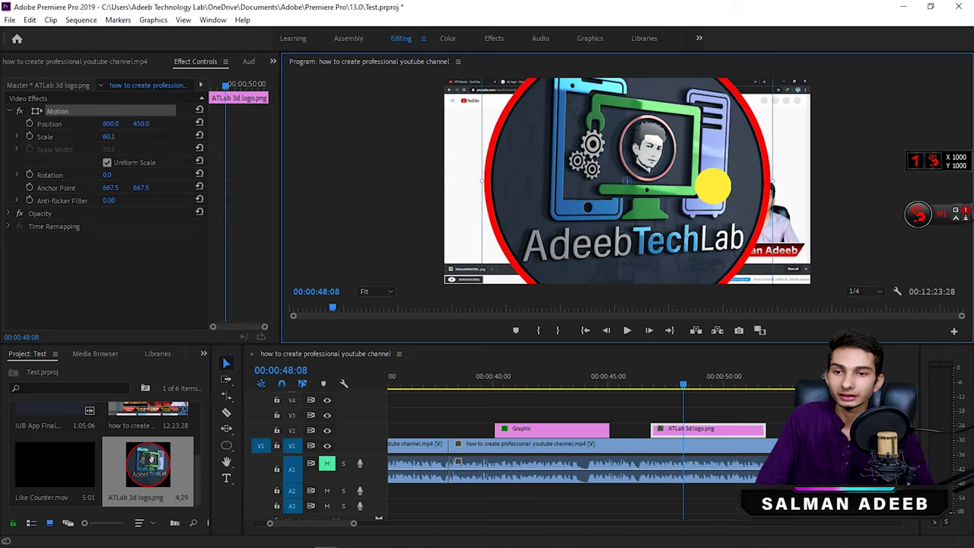
pyautogui.moveTo(109, 136); pyautogui.dragTo(69, 136)
pyautogui.moveTo(618, 182); pyautogui.dragTo(515, 158)
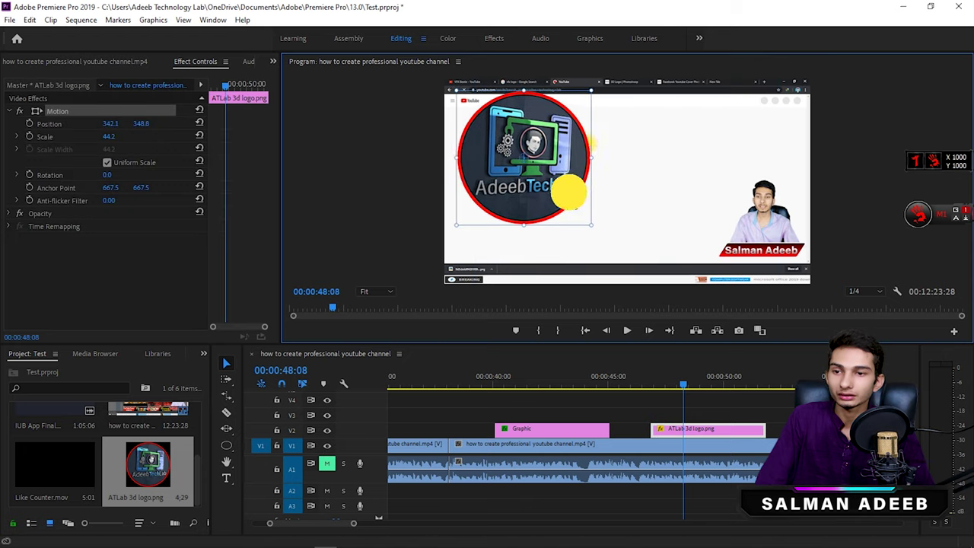
pyautogui.click(774, 414)
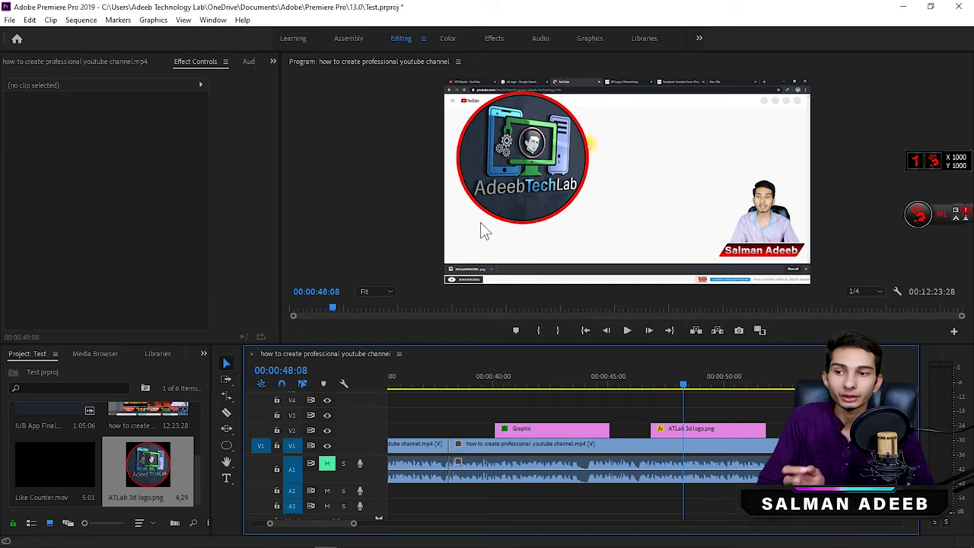
# - Add Like Counter.mov on V3, scale it to 44 and position it top-right at 1263.2, 229
pyautogui.click(65, 465)
pyautogui.moveTo(75, 463)
pyautogui.mouseDown()
pyautogui.moveTo(685, 419)
pyautogui.moveTo(670, 417)
pyautogui.mouseUp()
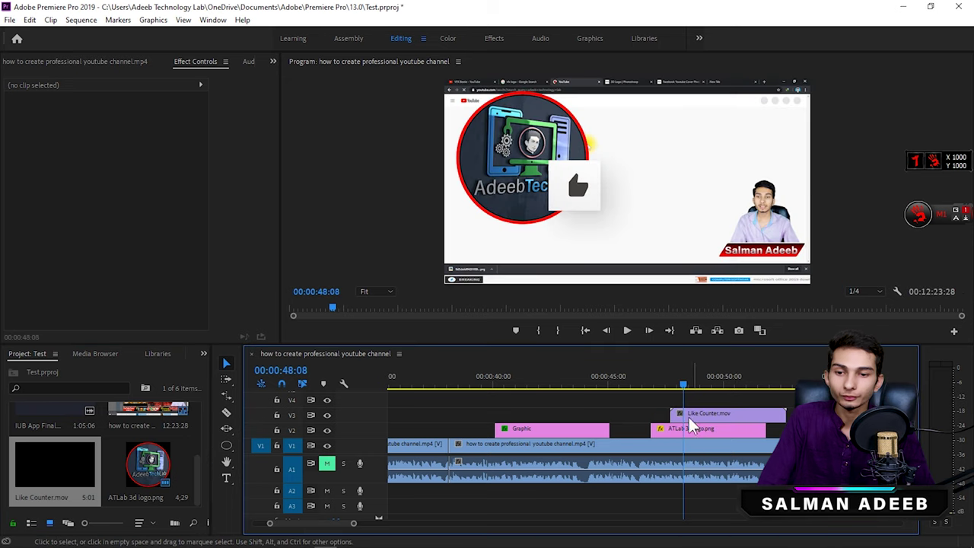
pyautogui.click(713, 376)
pyautogui.click(657, 191)
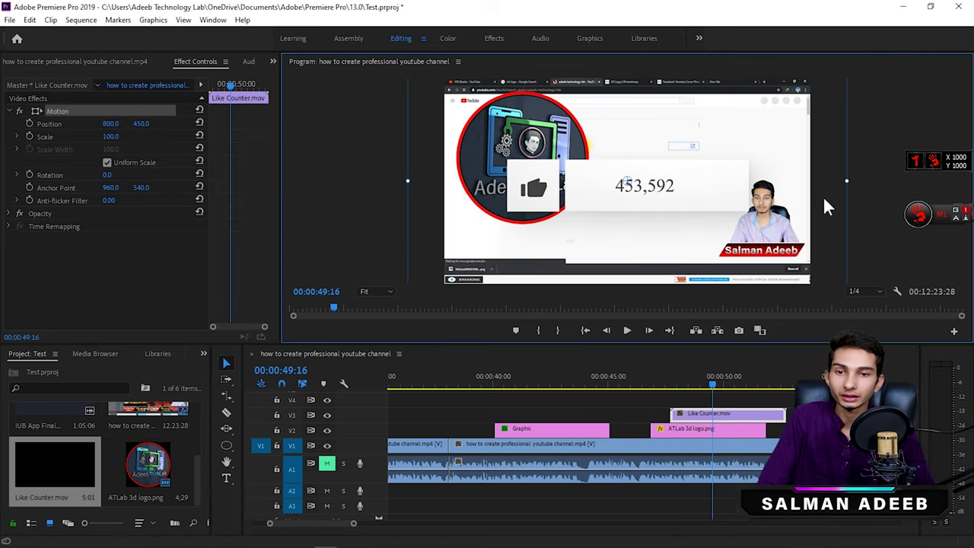
pyautogui.moveTo(848, 187); pyautogui.dragTo(727, 193)
pyautogui.moveTo(627, 181); pyautogui.dragTo(733, 131)
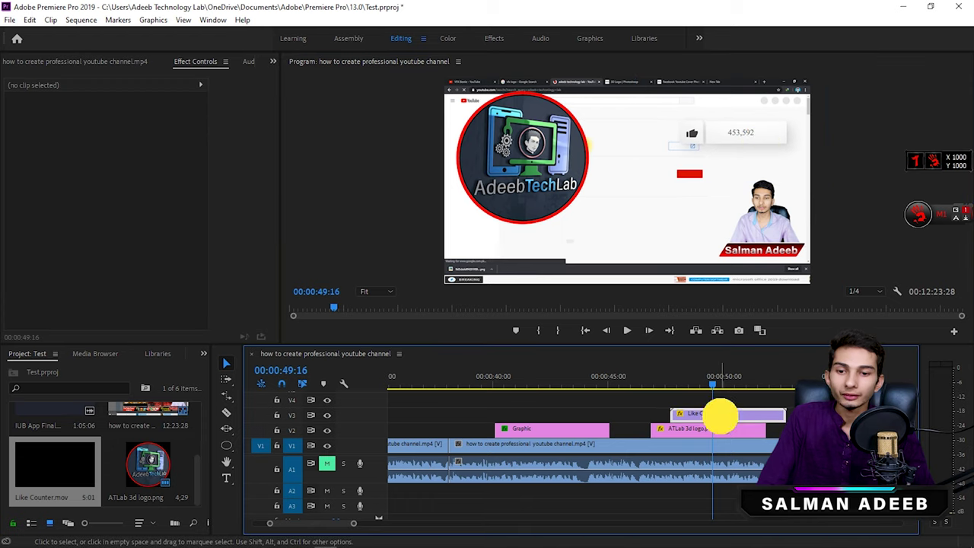
pyautogui.click(714, 416)
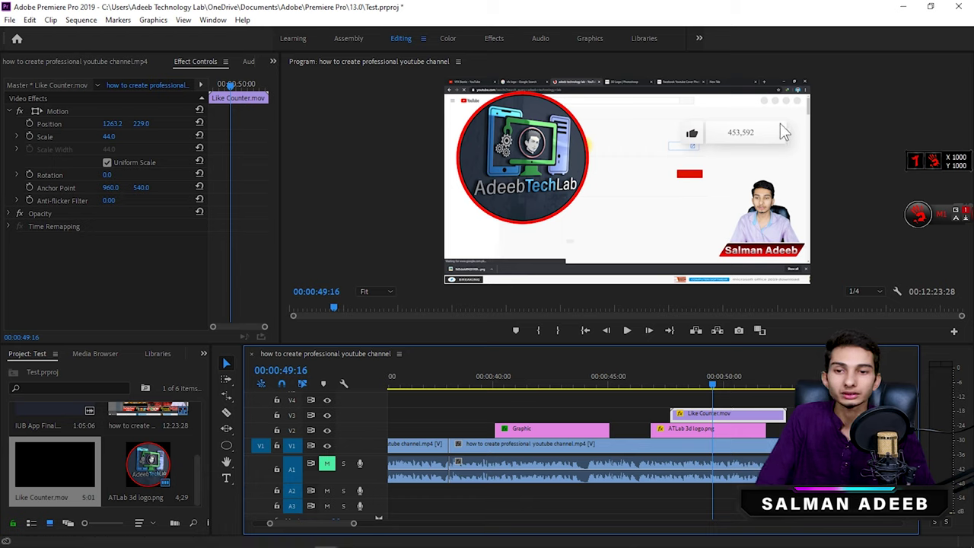
# - Preview the overlays from 00:00:49:14 and check the logo and Like Counter clip settings
pyautogui.click(743, 399)
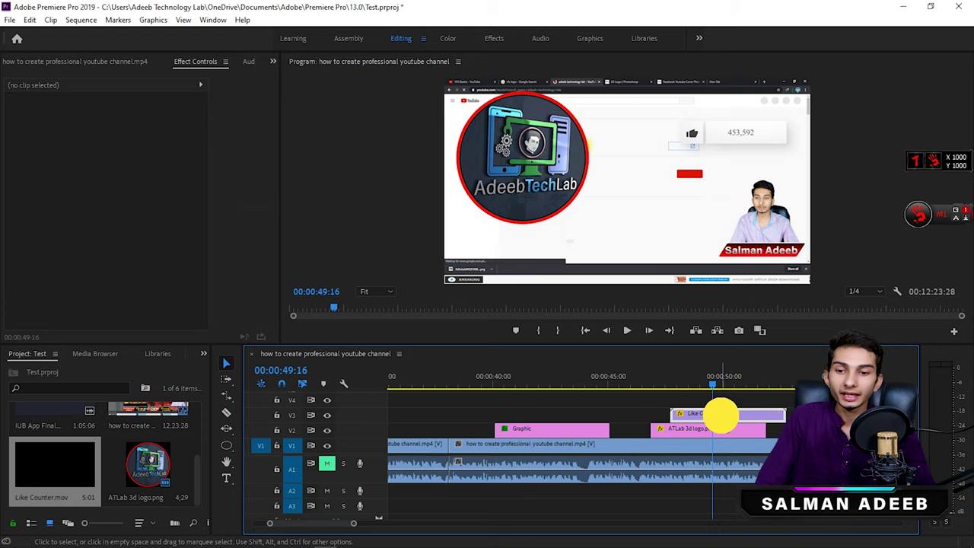
pyautogui.click(721, 415)
pyautogui.moveTo(711, 383); pyautogui.dragTo(709, 382)
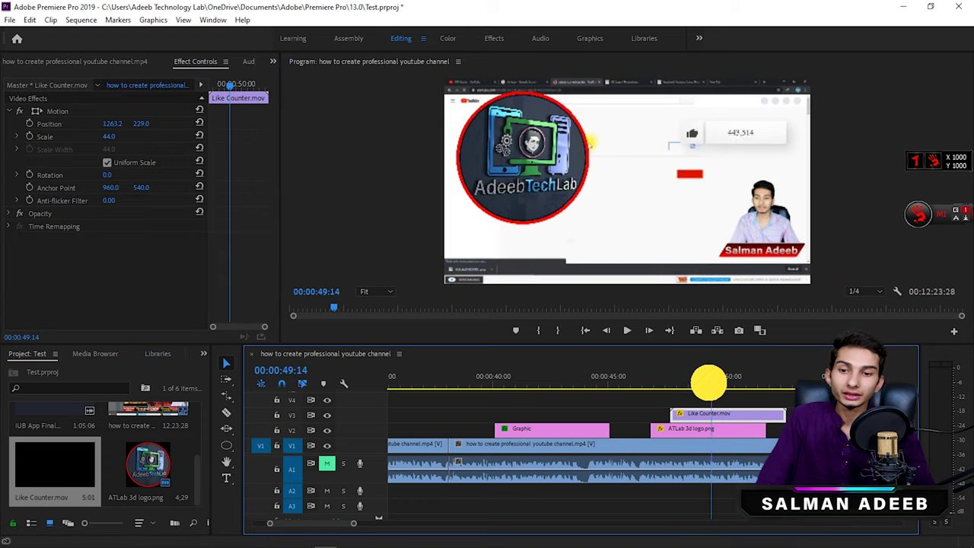
pyautogui.press('space')
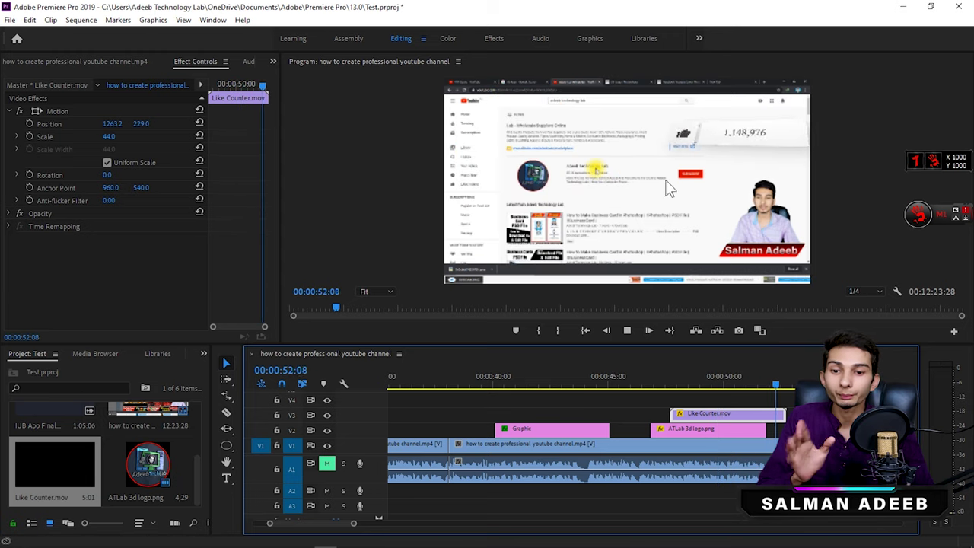
pyautogui.press('space')
pyautogui.click(786, 408)
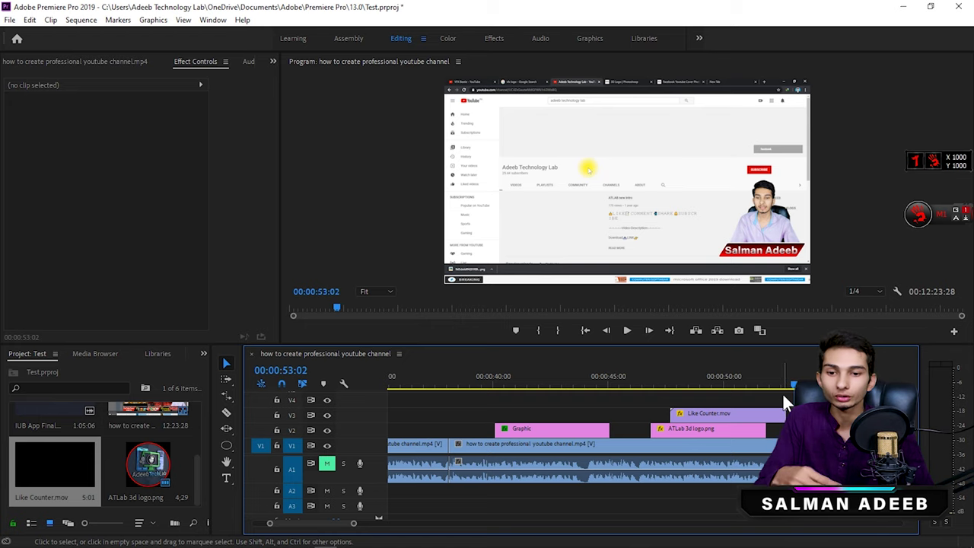
pyautogui.click(718, 428)
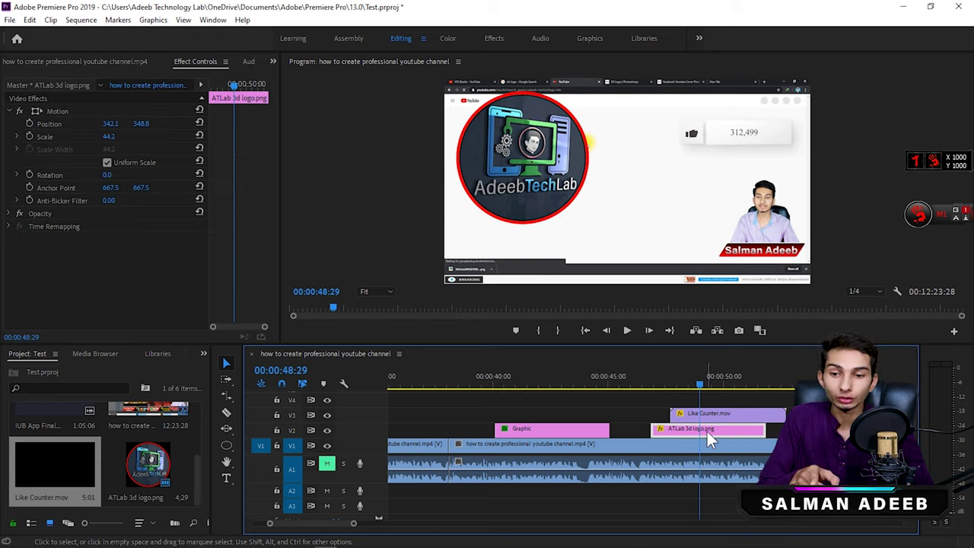
pyautogui.click(737, 417)
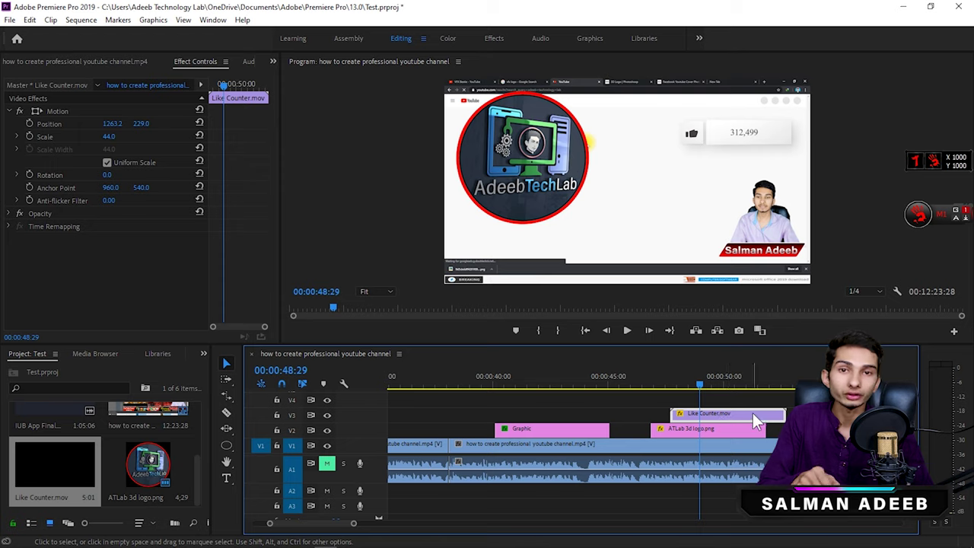
pyautogui.click(742, 404)
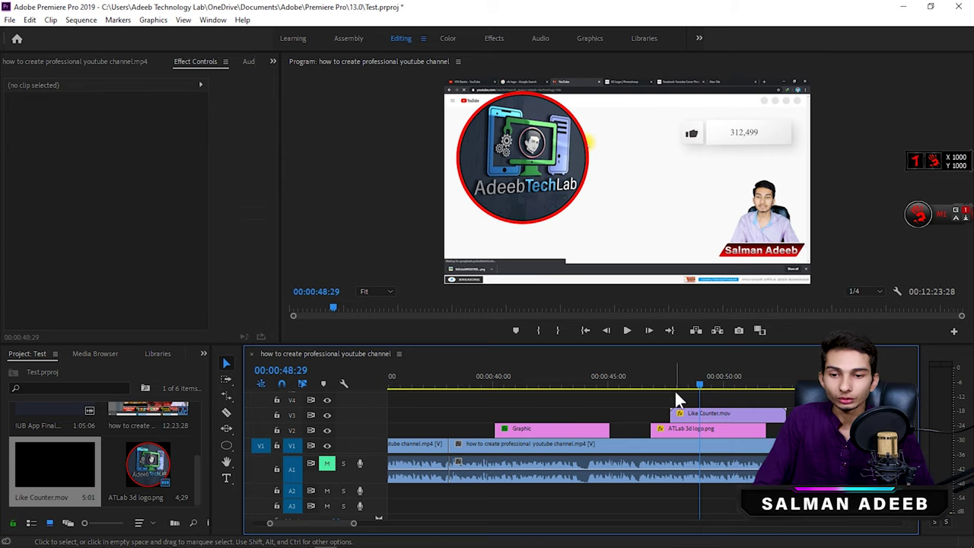
pyautogui.moveTo(674, 389); pyautogui.dragTo(788, 385)
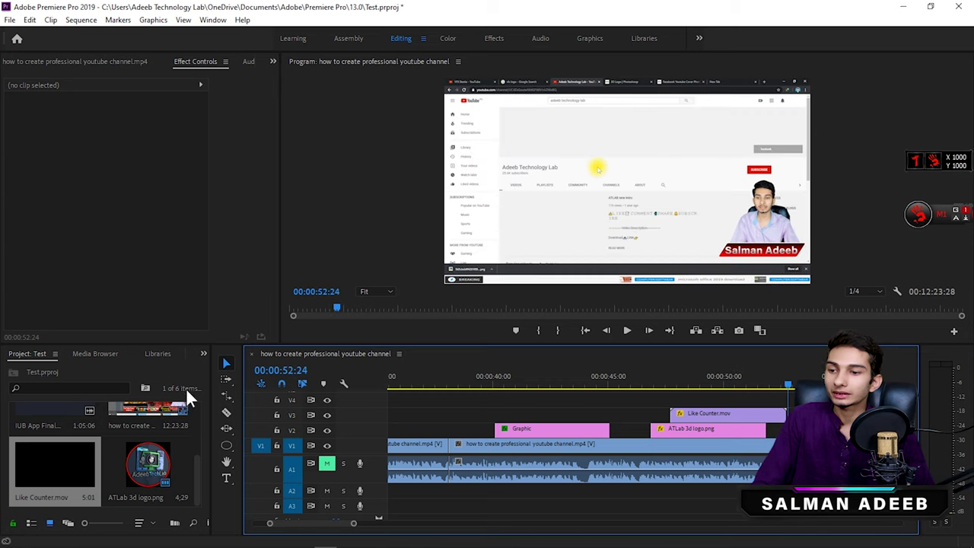
pyautogui.scroll(-2, 463, 415)
# - Switch to the Color workspace and apply Window > Workspaces > Reset to Saved Layout
pyautogui.scroll(-2, 683, 439)
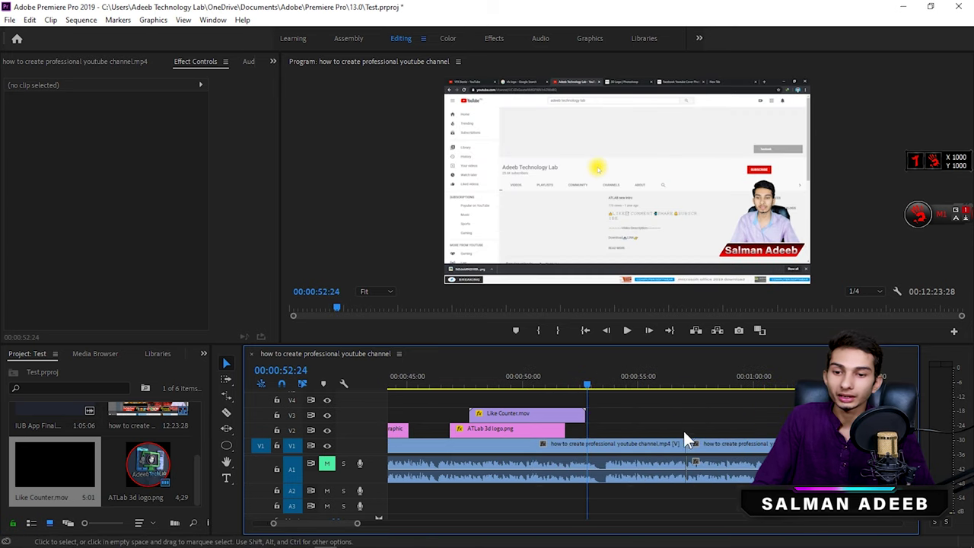
pyautogui.click(448, 38)
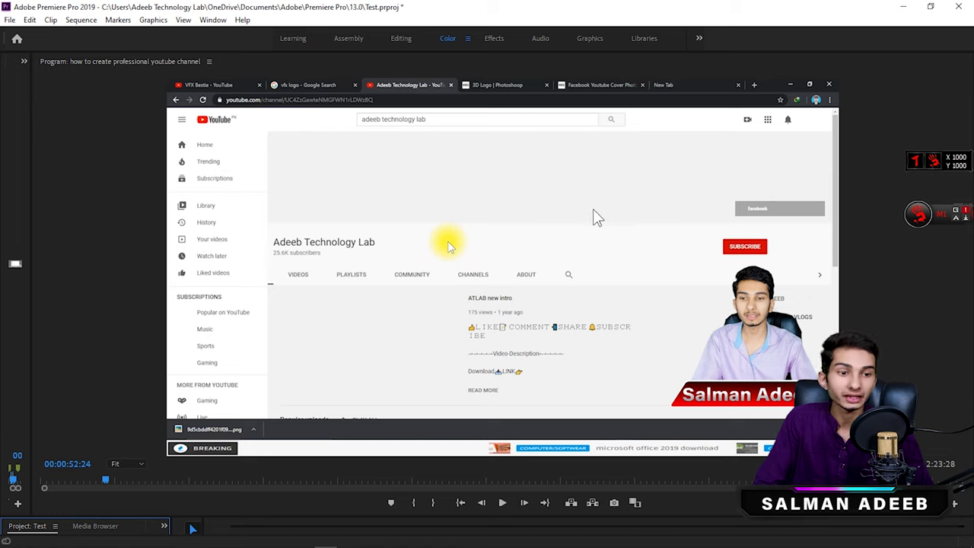
pyautogui.click(213, 20)
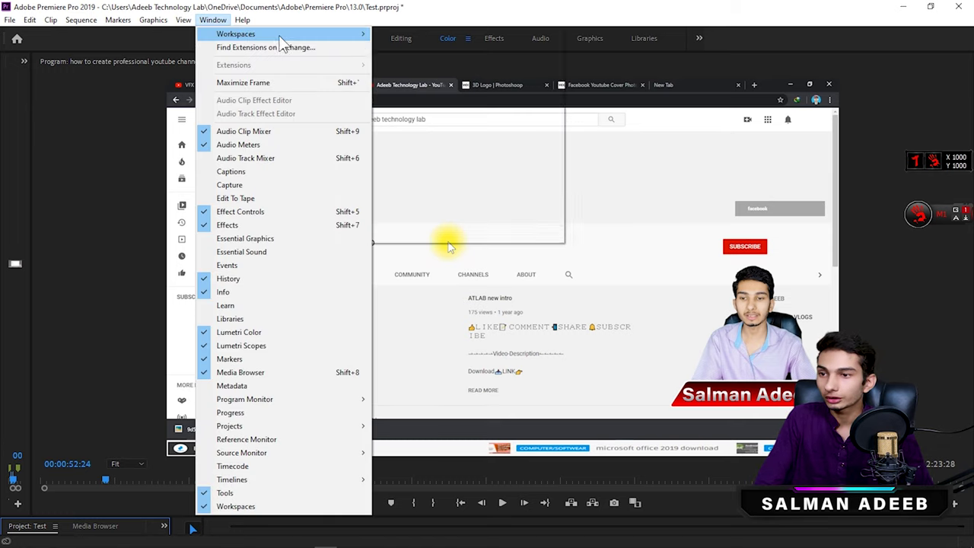
pyautogui.moveTo(332, 38)
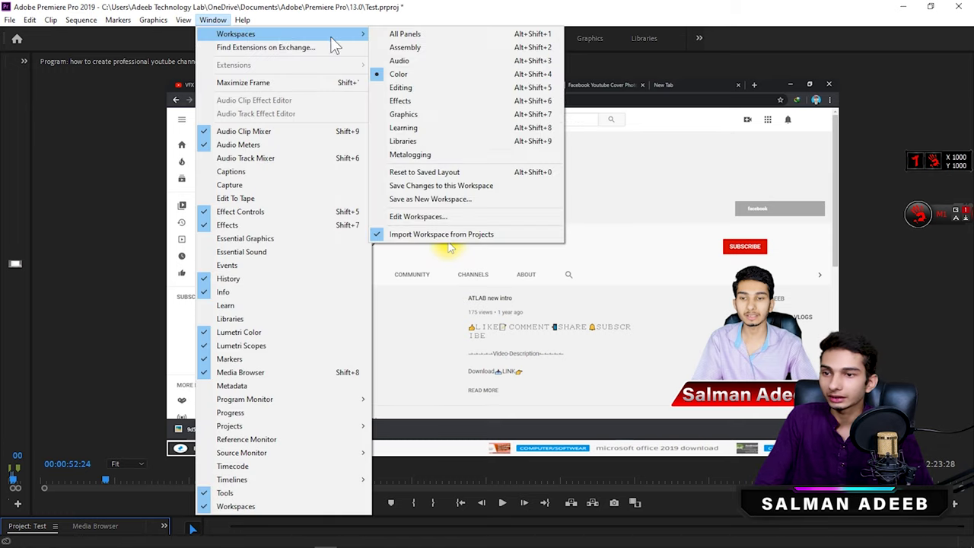
pyautogui.click(436, 173)
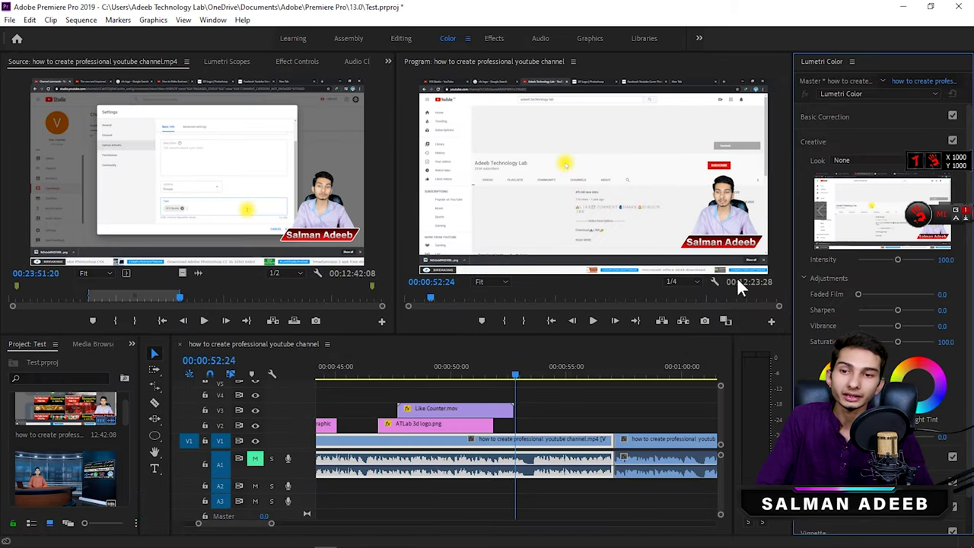
pyautogui.click(570, 369)
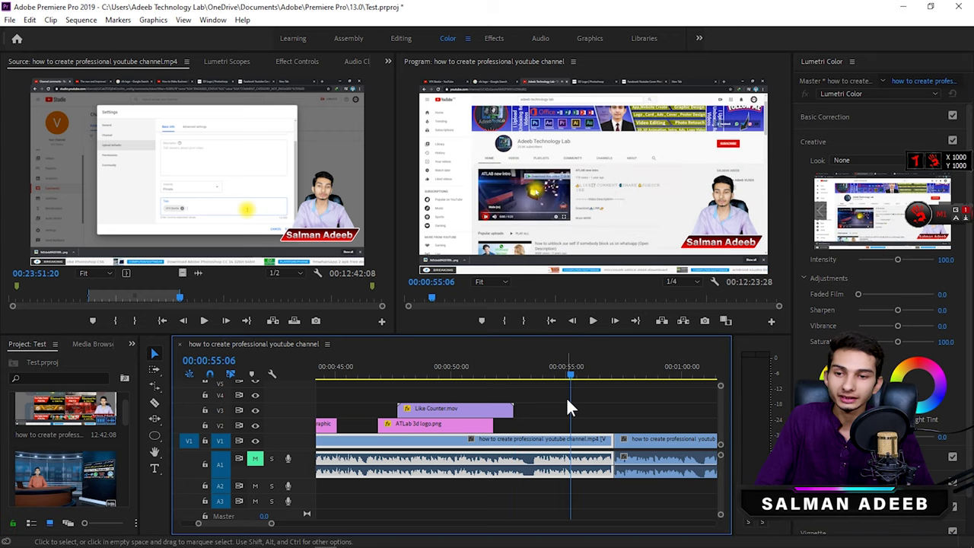
pyautogui.keyDown('shift'); pyautogui.click(582, 441); pyautogui.keyUp('shift')
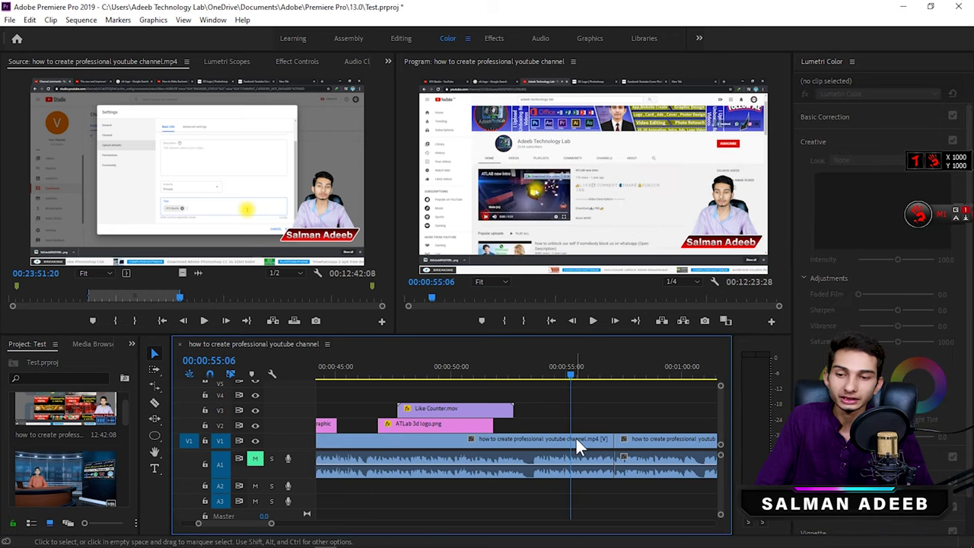
pyautogui.click(576, 438)
pyautogui.moveTo(898, 310)
pyautogui.mouseDown()
pyautogui.moveTo(915, 310)
pyautogui.moveTo(892, 326)
pyautogui.moveTo(895, 342)
pyautogui.mouseUp()
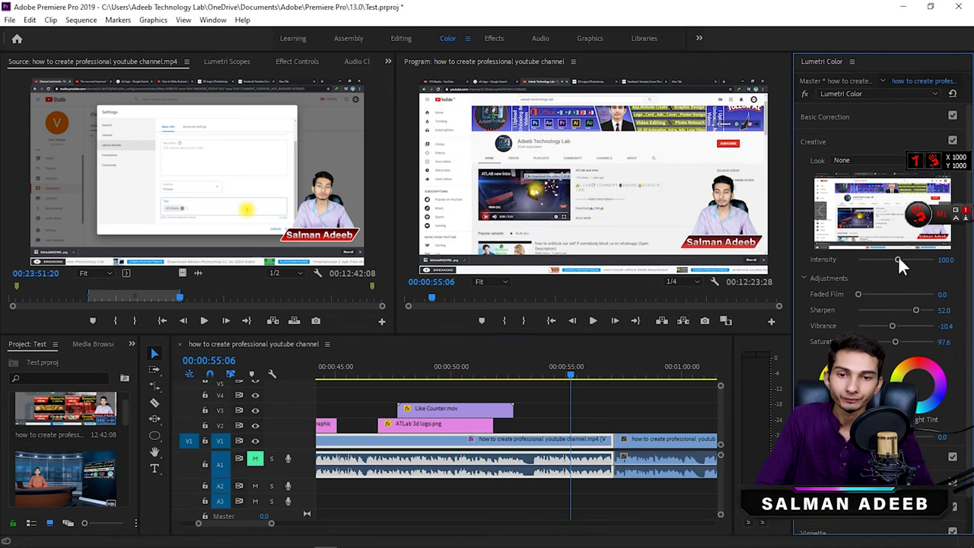
pyautogui.moveTo(898, 259); pyautogui.dragTo(873, 259)
pyautogui.click(854, 119)
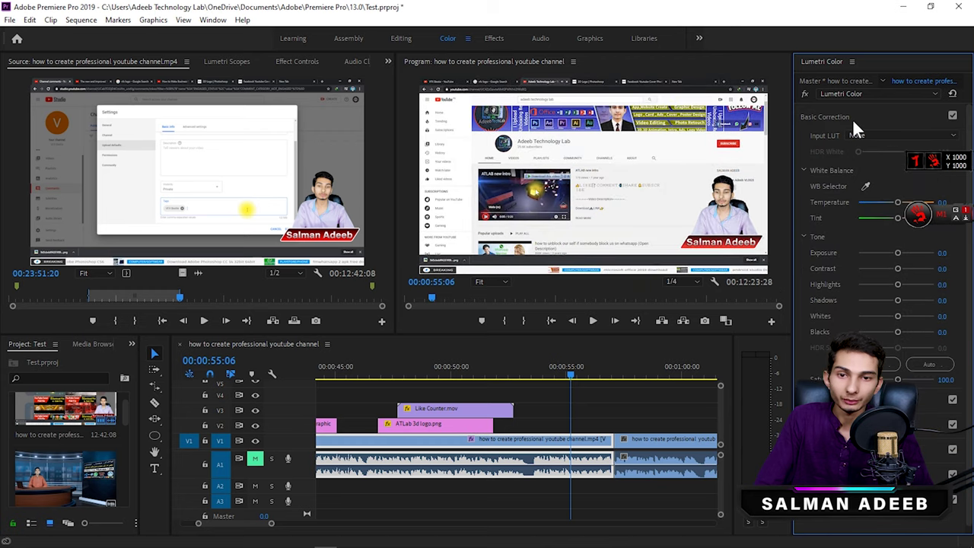
pyautogui.moveTo(900, 252)
pyautogui.mouseDown()
pyautogui.moveTo(917, 253)
pyautogui.moveTo(863, 267)
pyautogui.moveTo(924, 268)
pyautogui.moveTo(859, 284)
pyautogui.moveTo(920, 316)
pyautogui.moveTo(887, 332)
pyautogui.mouseUp()
pyautogui.scroll(-1, 900, 319)
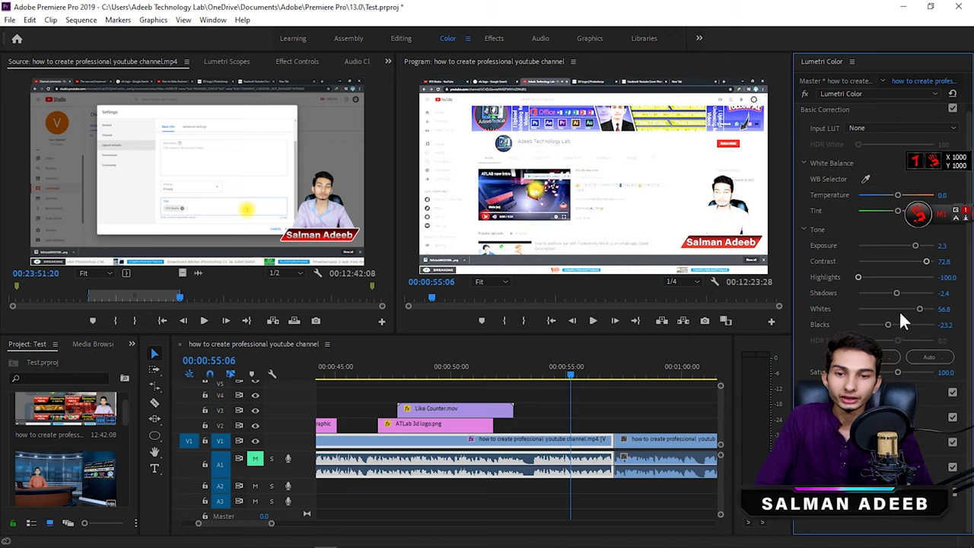
pyautogui.scroll(-3, 887, 375)
pyautogui.scroll(-3, 887, 374)
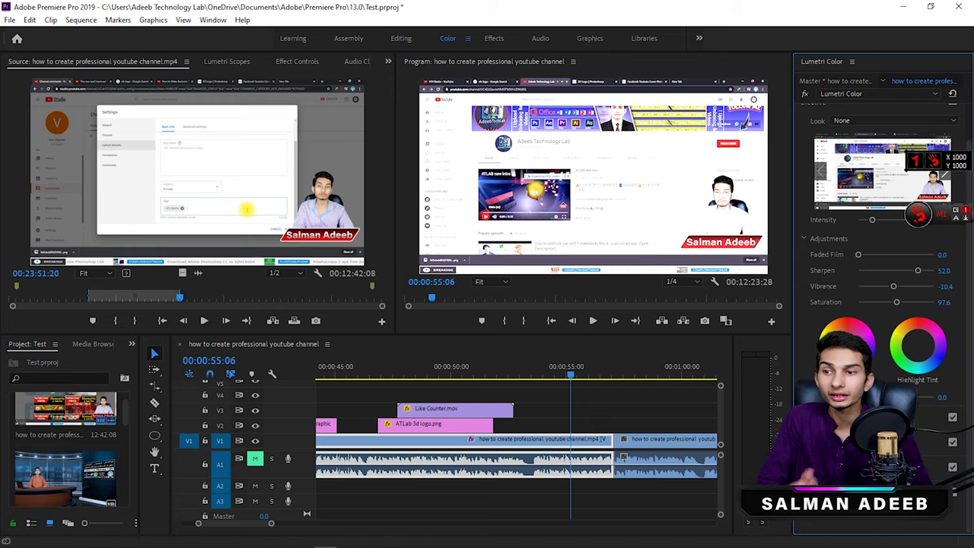
pyautogui.scroll(-2, 883, 304)
pyautogui.scroll(-3, 883, 305)
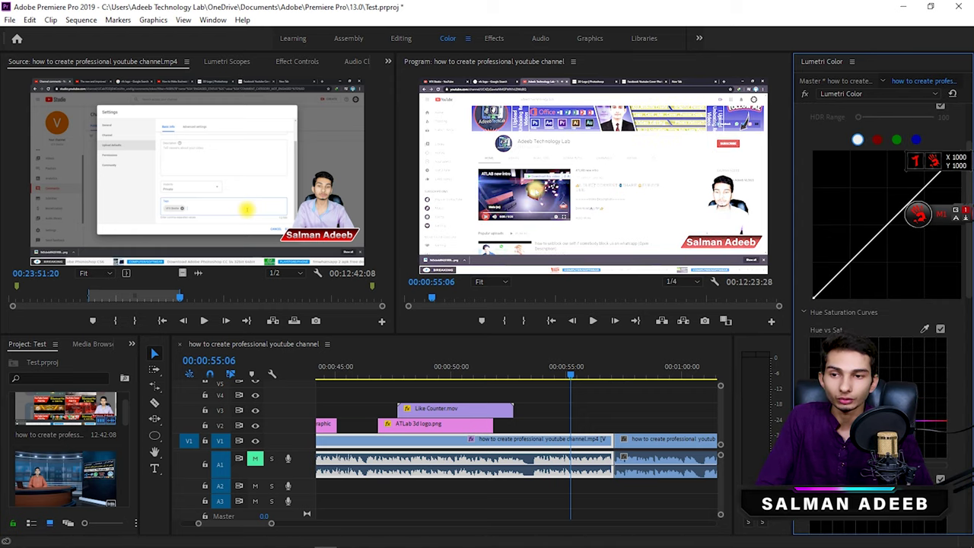
pyautogui.click(925, 330)
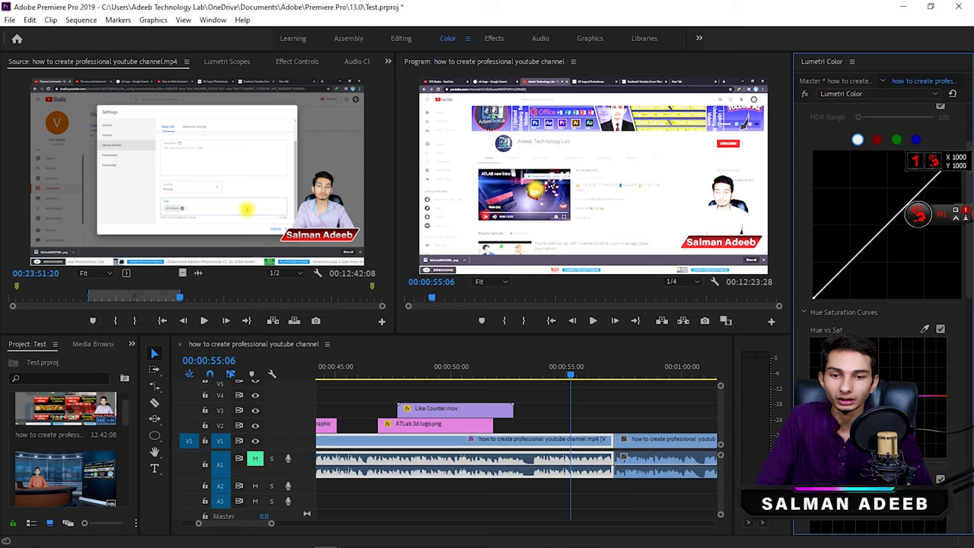
pyautogui.scroll(2, 919, 214)
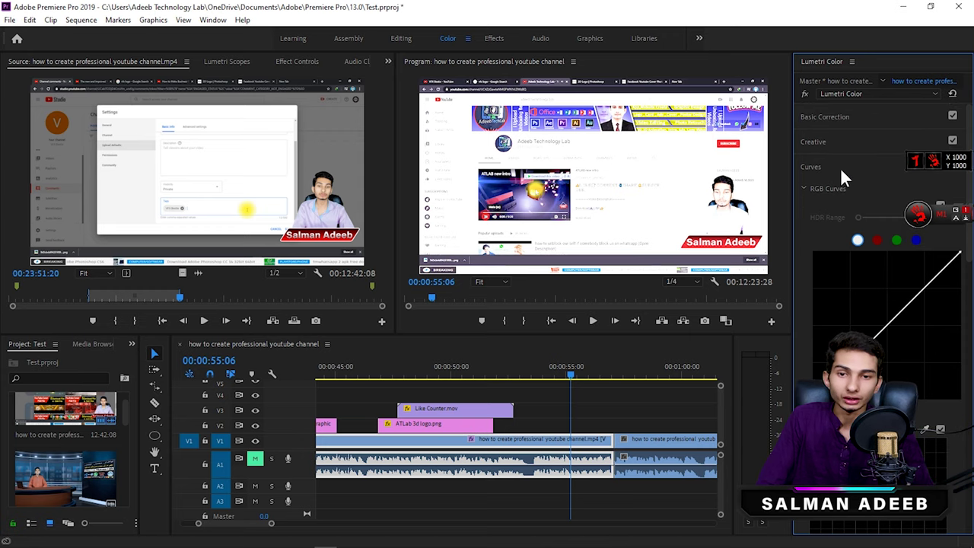
pyautogui.click(840, 168)
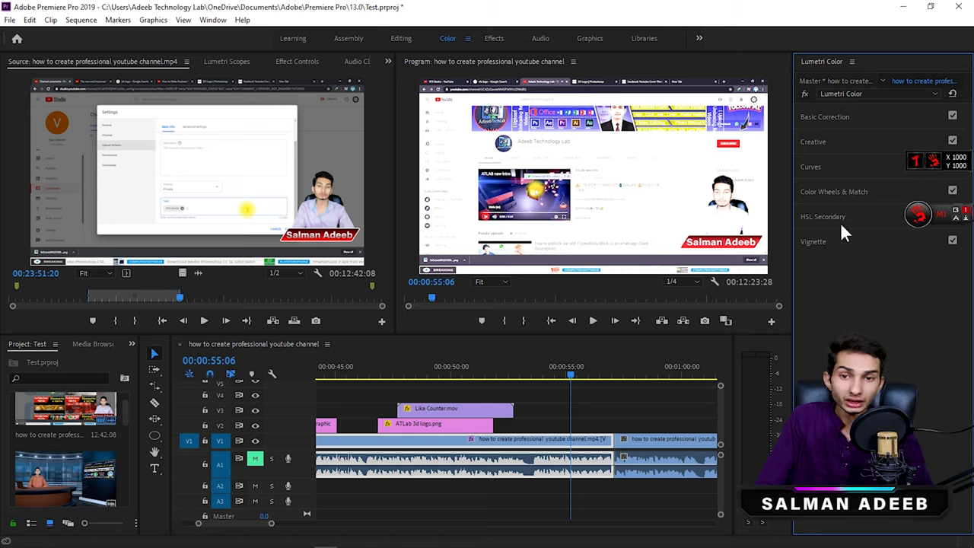
pyautogui.click(832, 117)
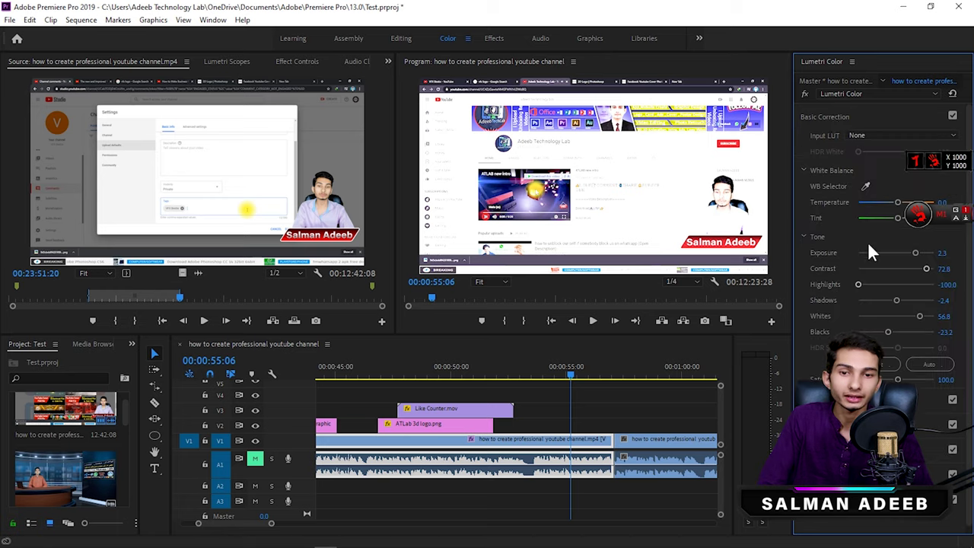
pyautogui.click(835, 117)
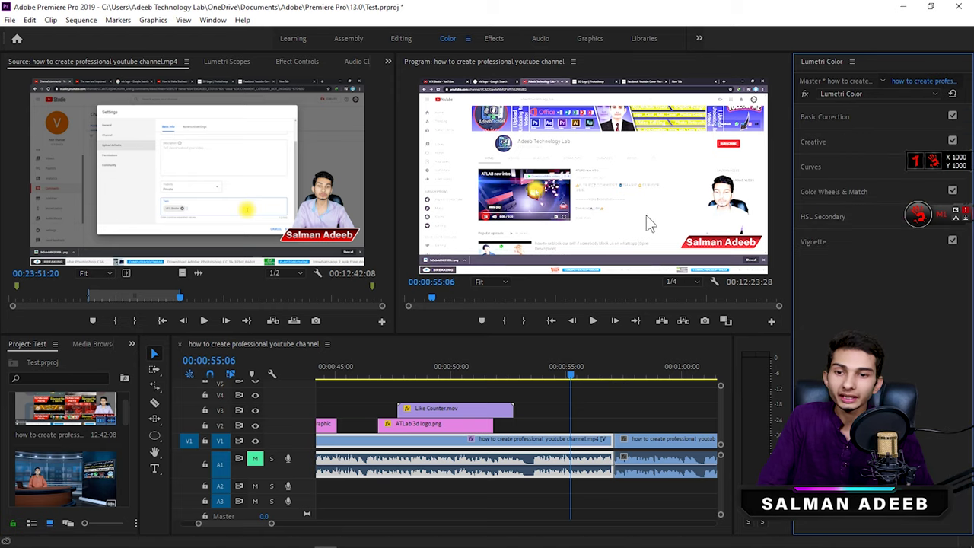
pyautogui.click(607, 396)
pyautogui.click(541, 443)
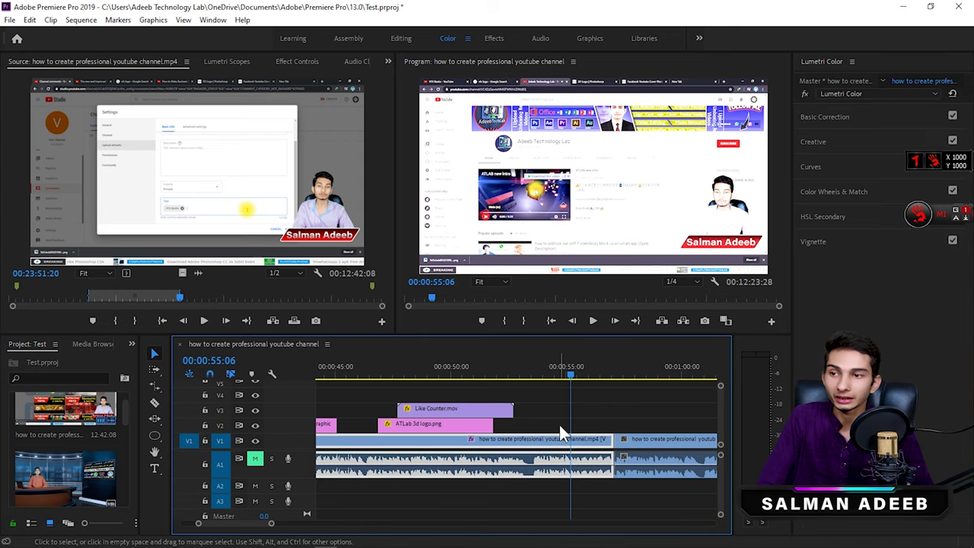
# - In Effect Controls, toggle Lumetri Color off and on, delete it, then undo the deletion
pyautogui.click(299, 62)
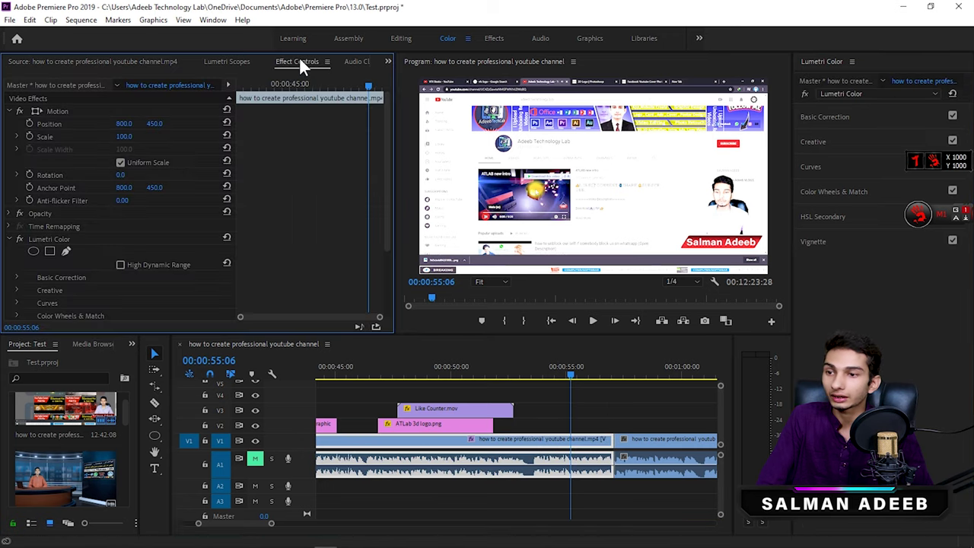
pyautogui.scroll(-2, 76, 229)
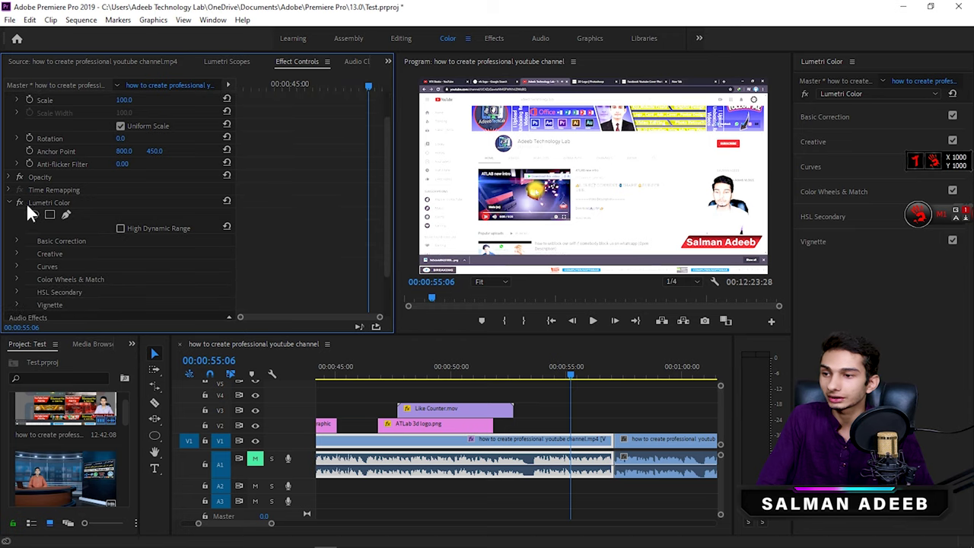
pyautogui.click(54, 203)
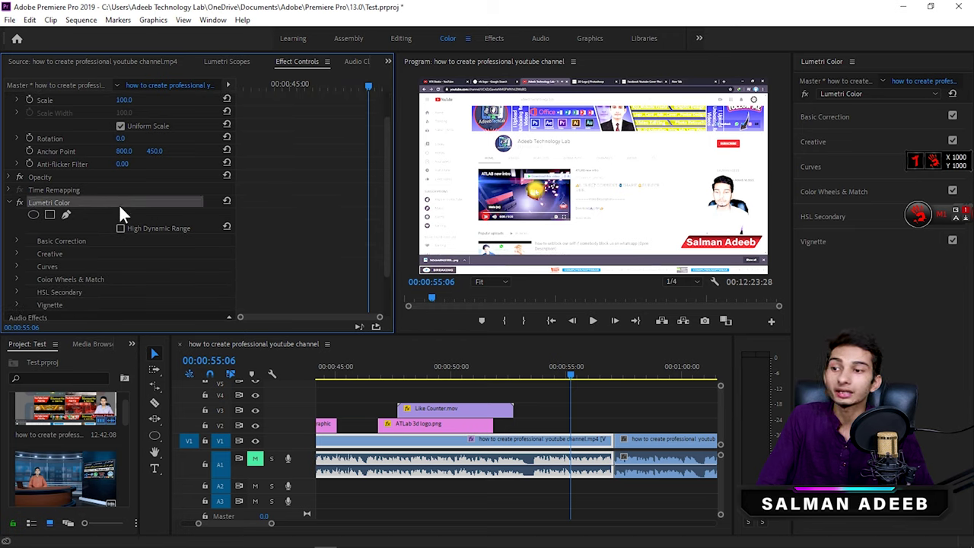
pyautogui.click(19, 203)
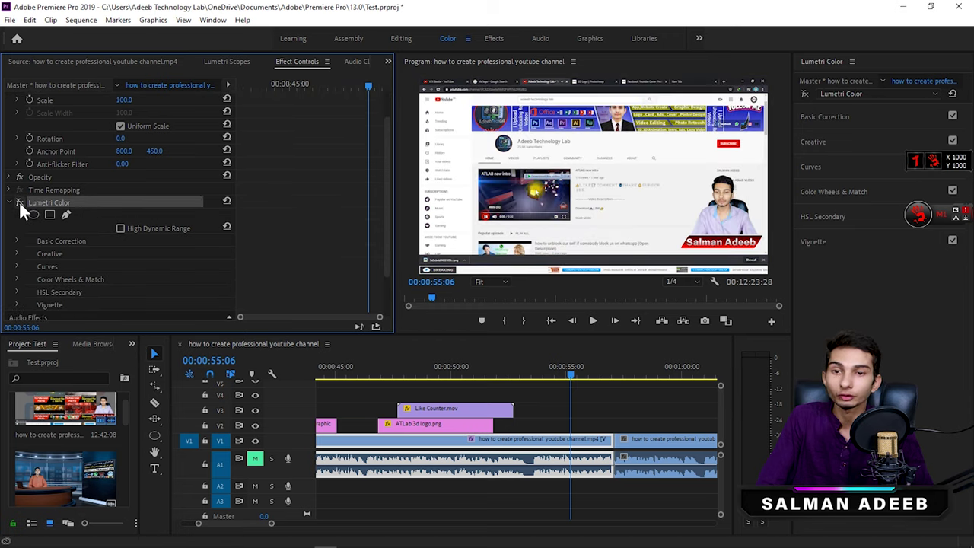
pyautogui.click(19, 201)
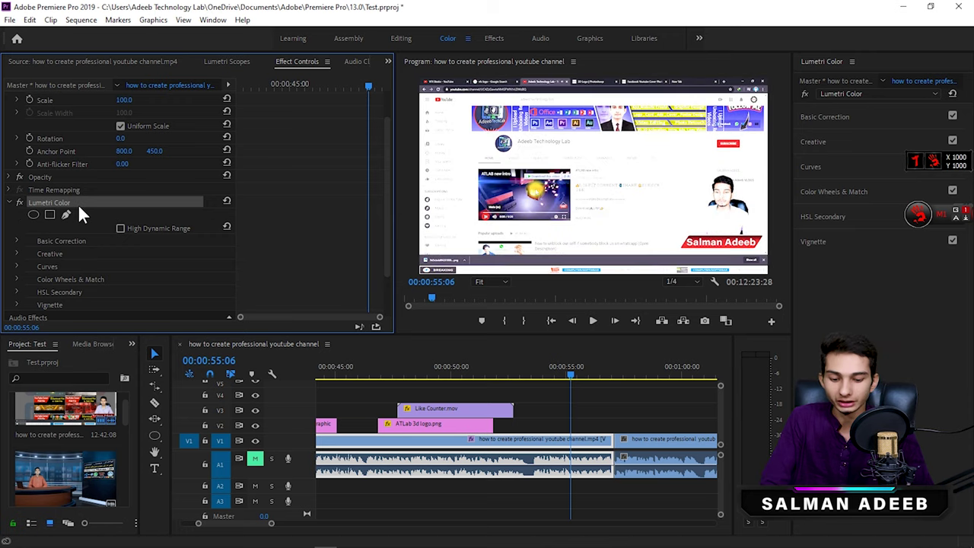
pyautogui.press('Delete')
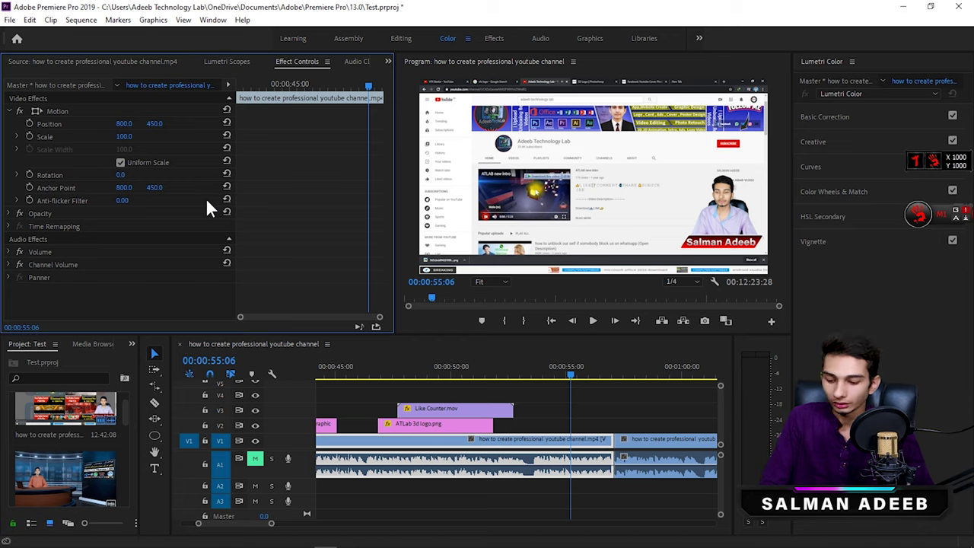
pyautogui.hotkey('ctrl', 'z')
# - Toggle the Lumetri Color grade off and on again, then delete it for good
pyautogui.scroll(-3, 96, 282)
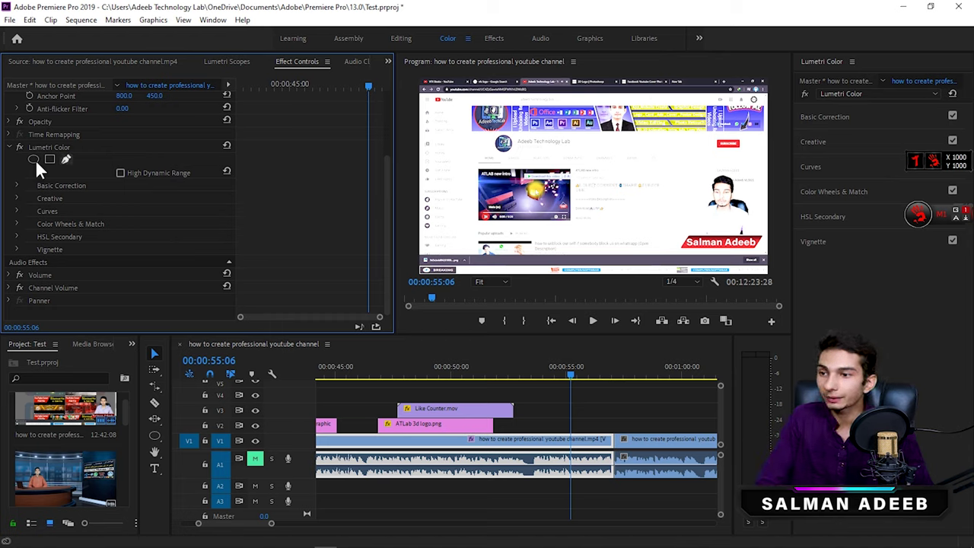
pyautogui.click(17, 186)
pyautogui.click(17, 187)
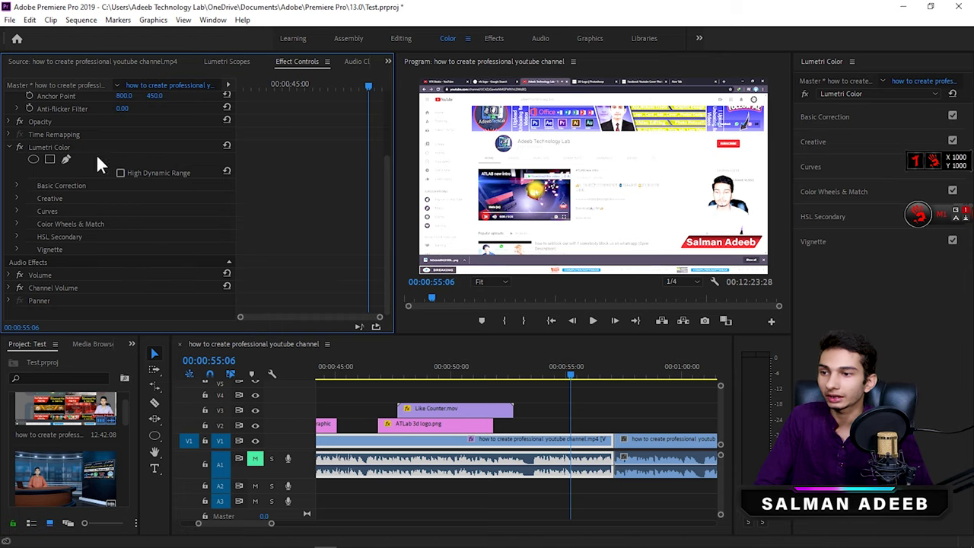
pyautogui.click(82, 148)
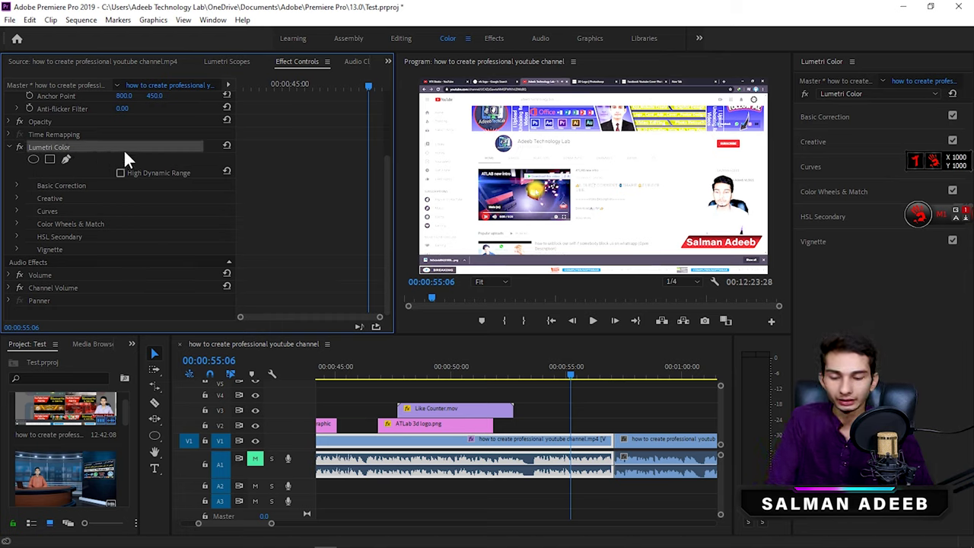
pyautogui.click(19, 146)
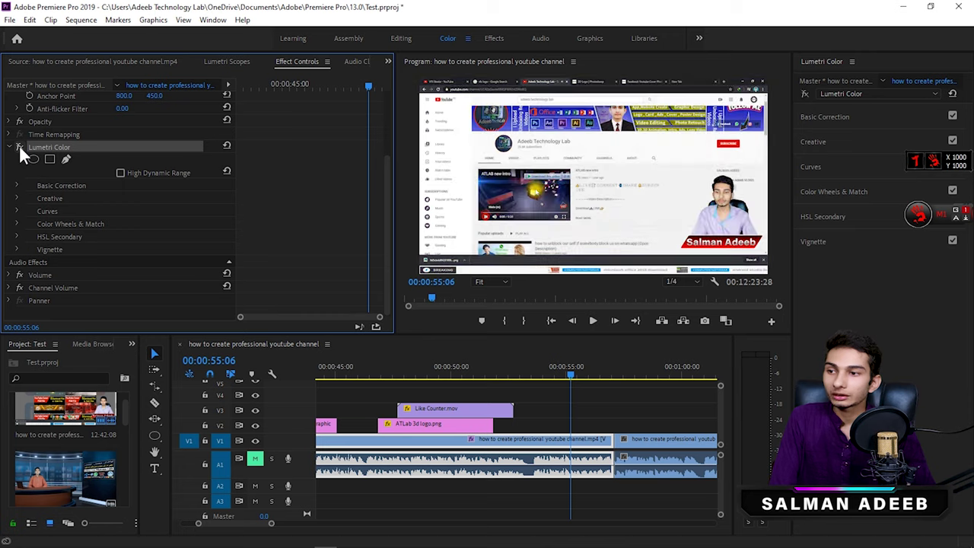
pyautogui.click(20, 147)
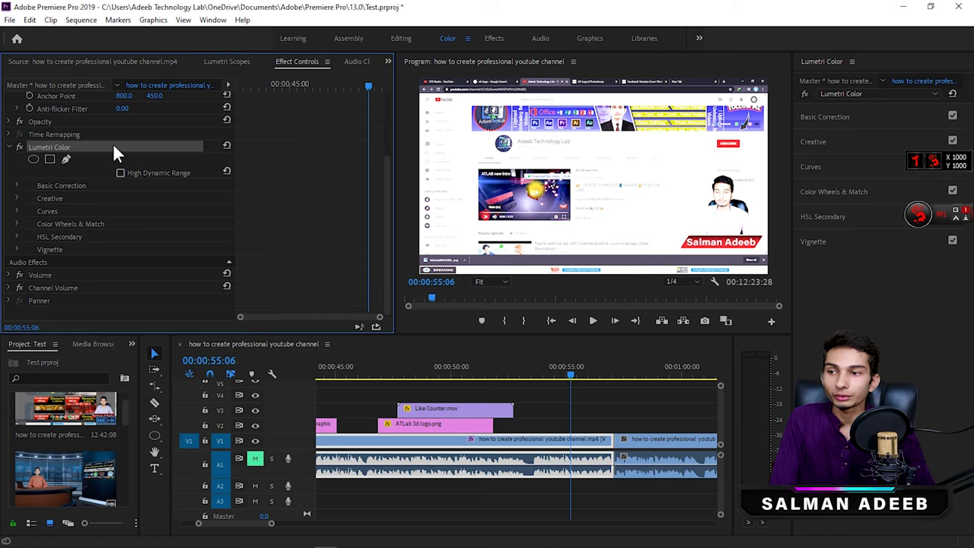
pyautogui.press('Delete')
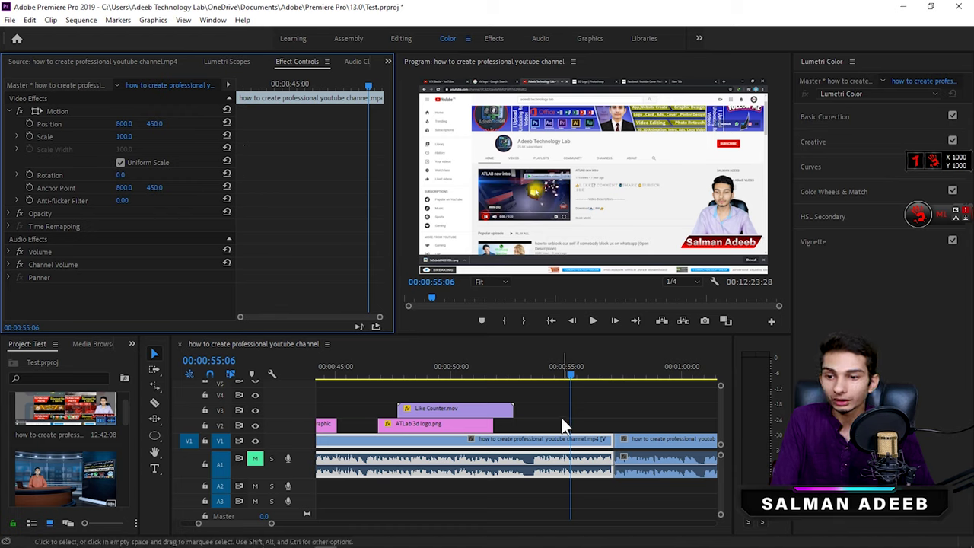
pyautogui.click(531, 373)
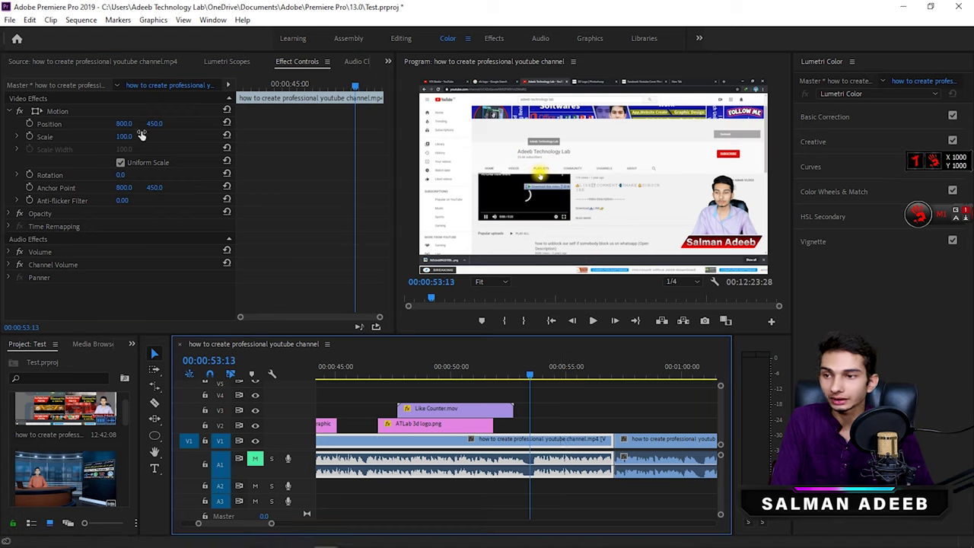
pyautogui.moveTo(156, 124)
pyautogui.mouseDown()
pyautogui.moveTo(123, 129)
pyautogui.moveTo(147, 138)
pyautogui.mouseUp()
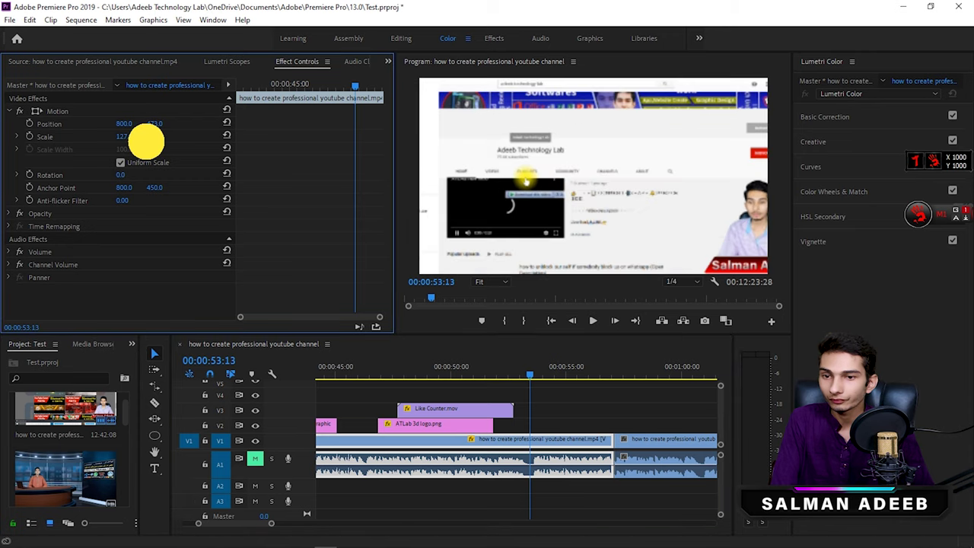
pyautogui.click(568, 371)
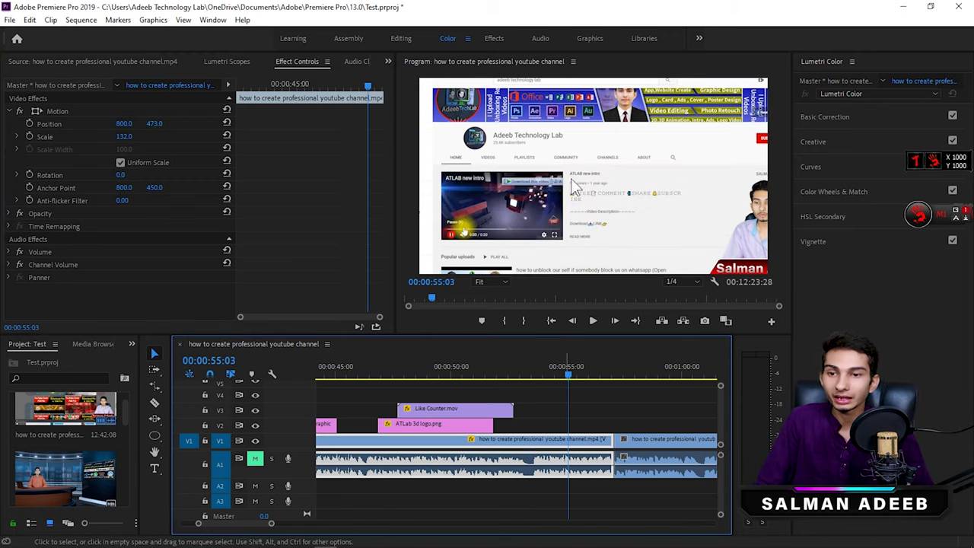
pyautogui.click(443, 166)
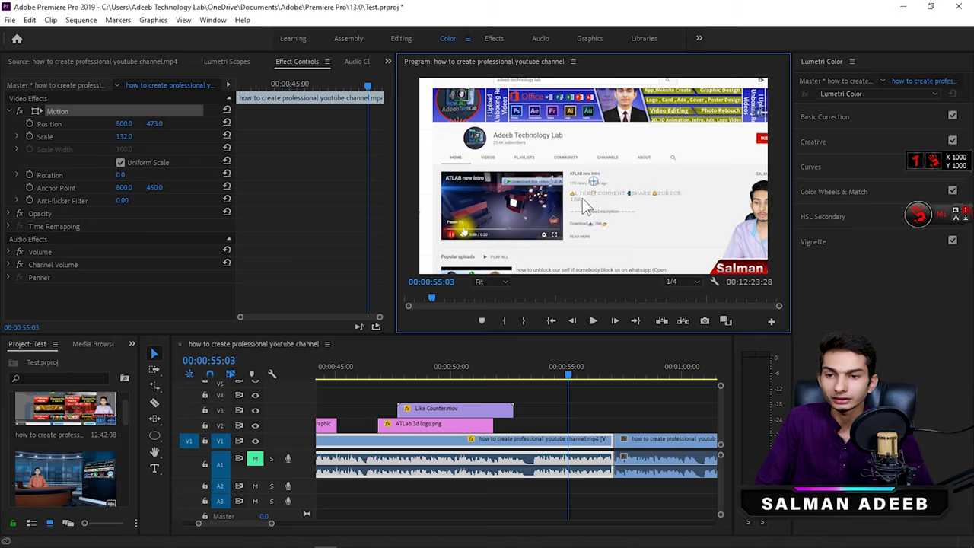
pyautogui.click(569, 450)
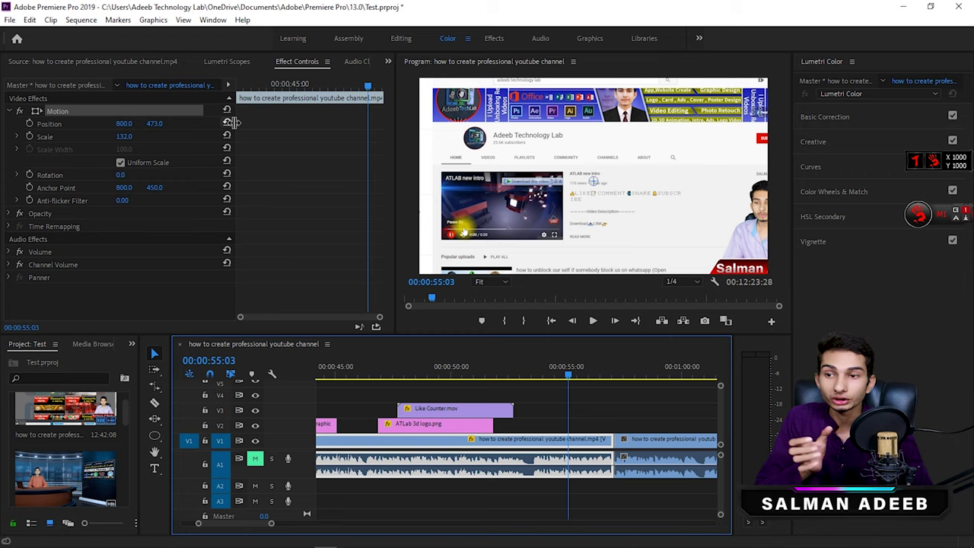
pyautogui.click(227, 123)
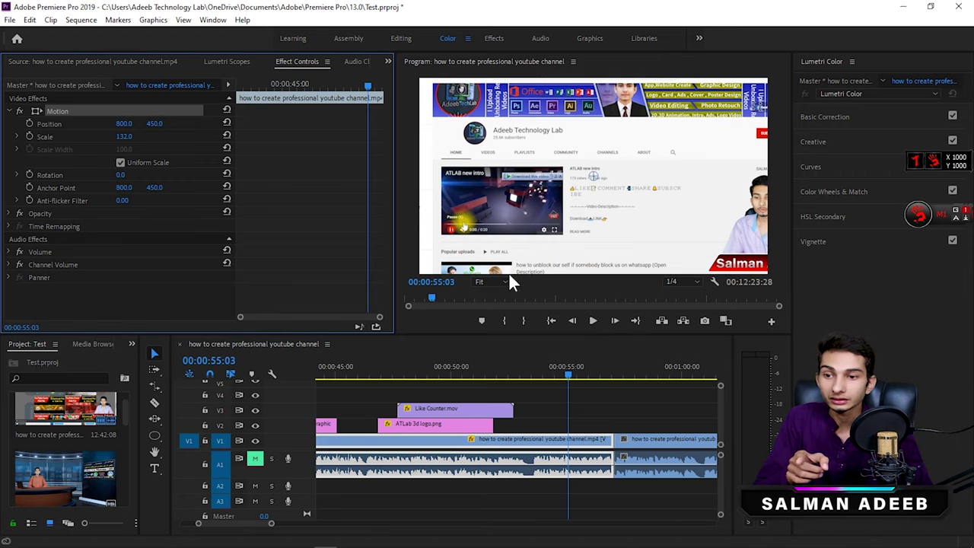
pyautogui.click(226, 136)
pyautogui.hotkey('ctrl', 'z')
pyautogui.hotkey('ctrl', 'z')
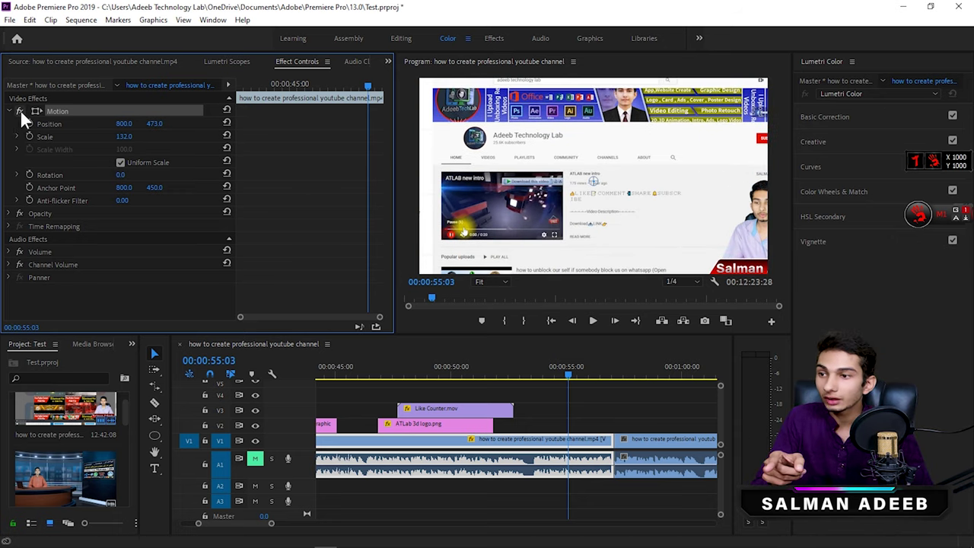
pyautogui.click(227, 108)
pyautogui.click(602, 397)
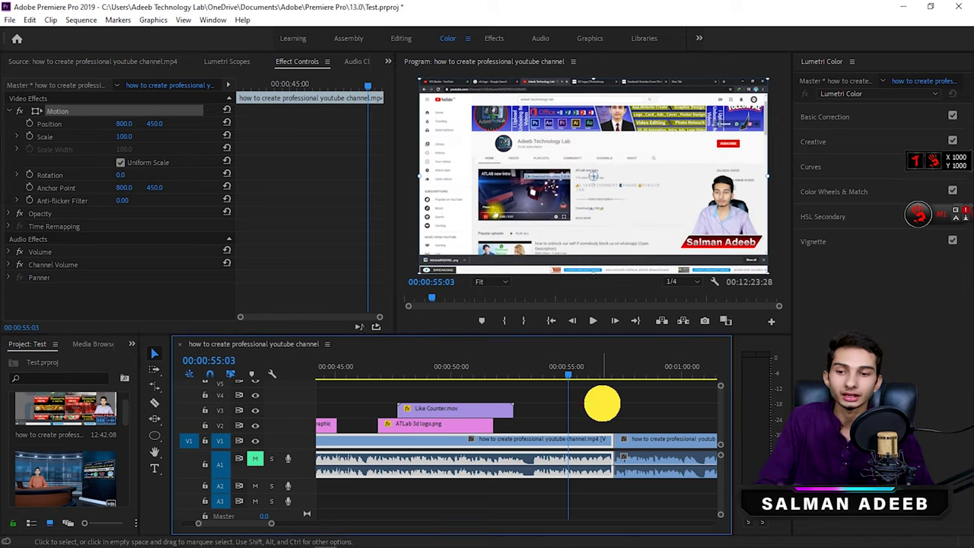
# - Switch to the Effects workspace, reset it to its saved layout, and focus the Effects search field
pyautogui.click(565, 449)
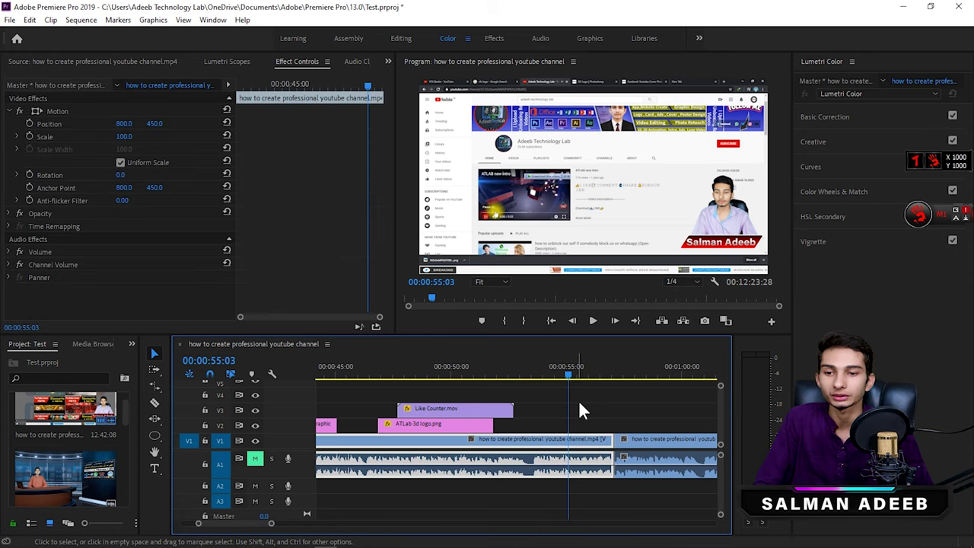
pyautogui.scroll(-5, 533, 403)
pyautogui.click(444, 396)
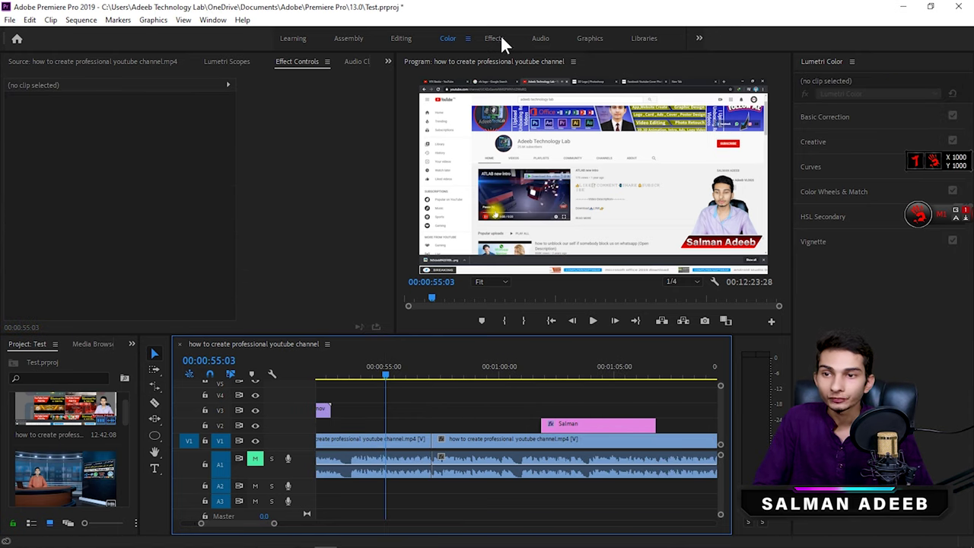
pyautogui.click(494, 38)
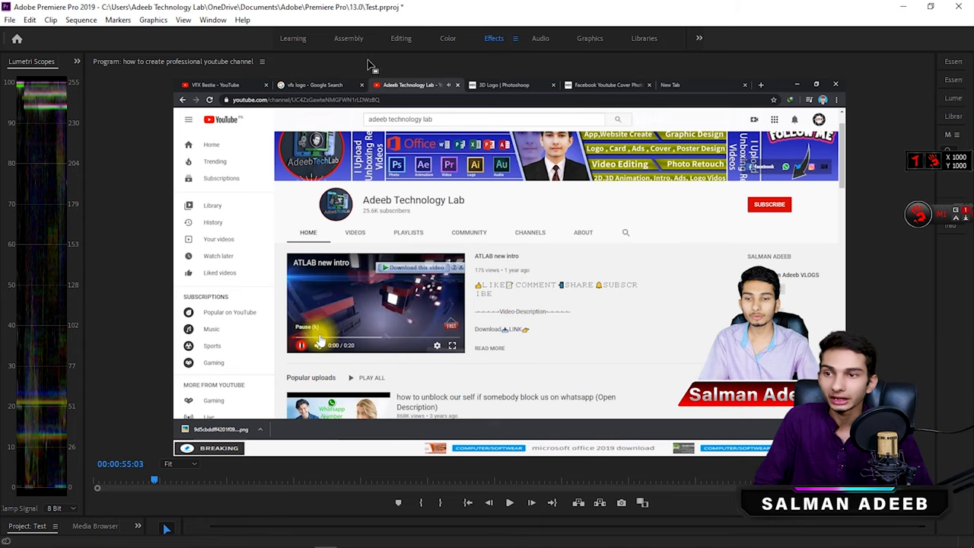
pyautogui.click(214, 20)
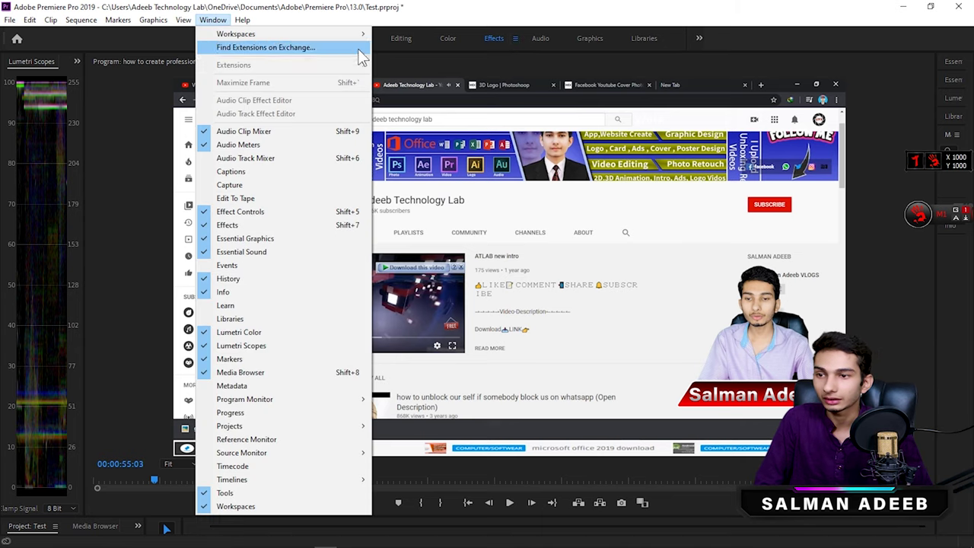
pyautogui.moveTo(364, 42)
pyautogui.click(436, 172)
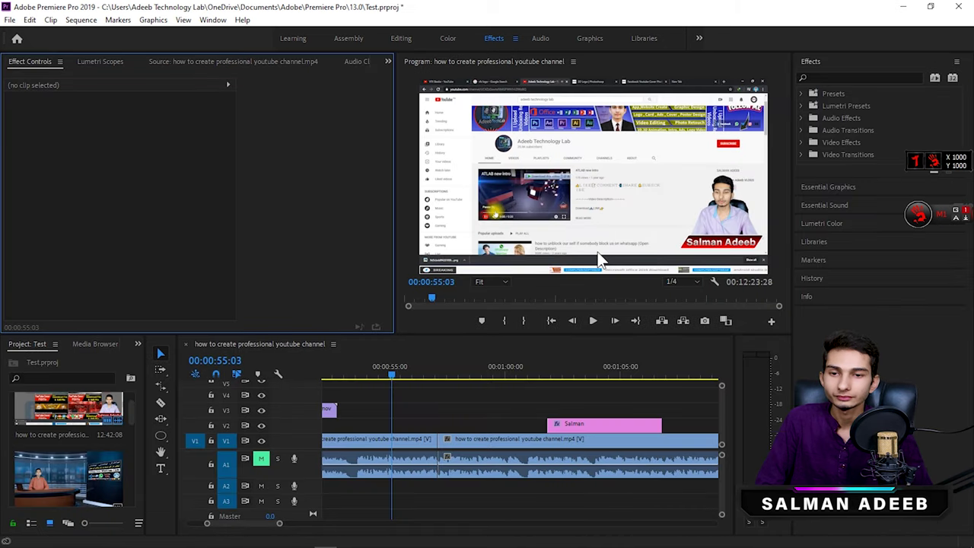
pyautogui.click(874, 185)
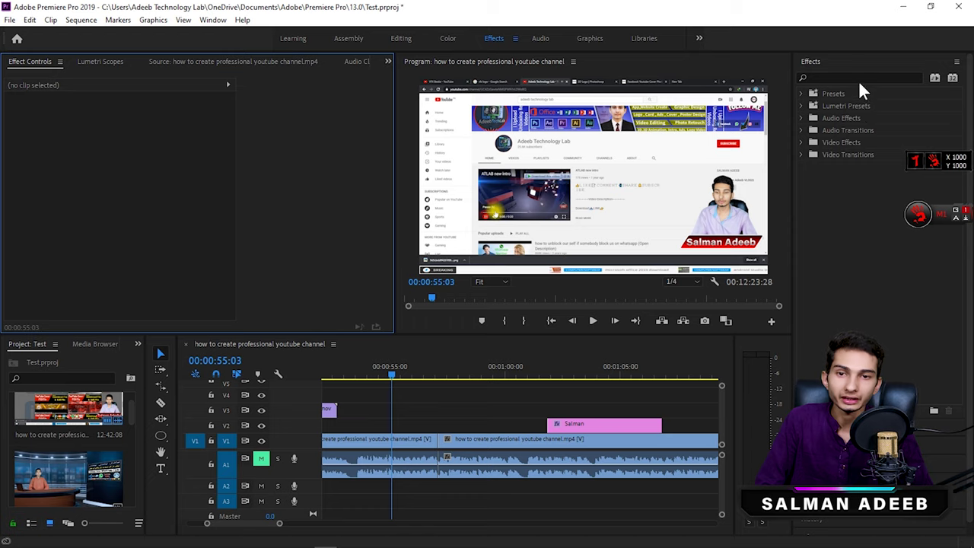
pyautogui.click(857, 79)
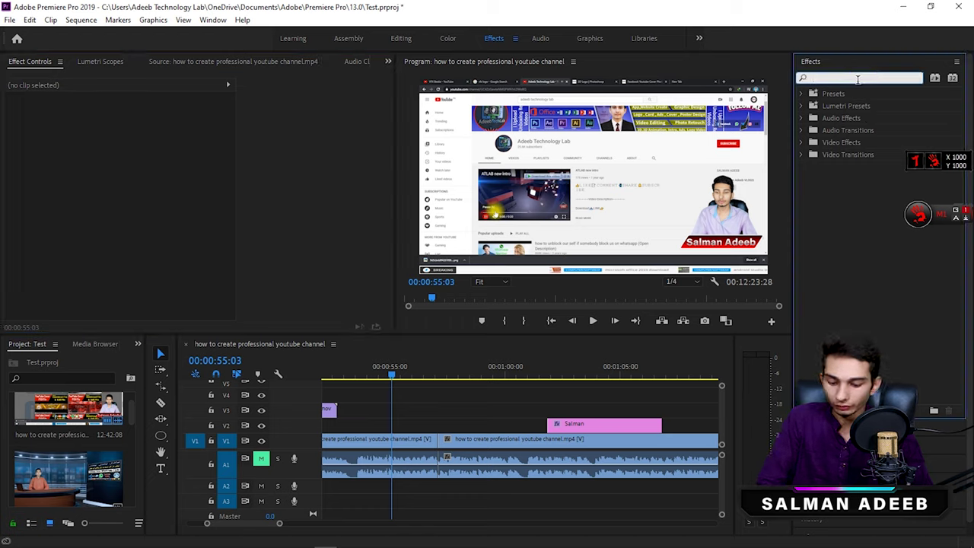
# - Search the Effects panel for 'ultra', then 'key', then 'cut', and finally 'cr'
pyautogui.write('u')
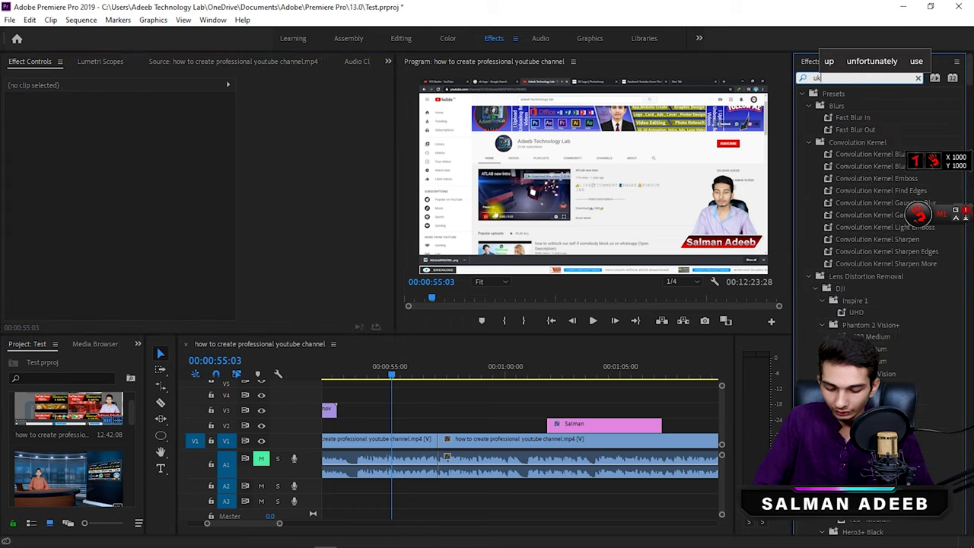
pyautogui.write('ltra')
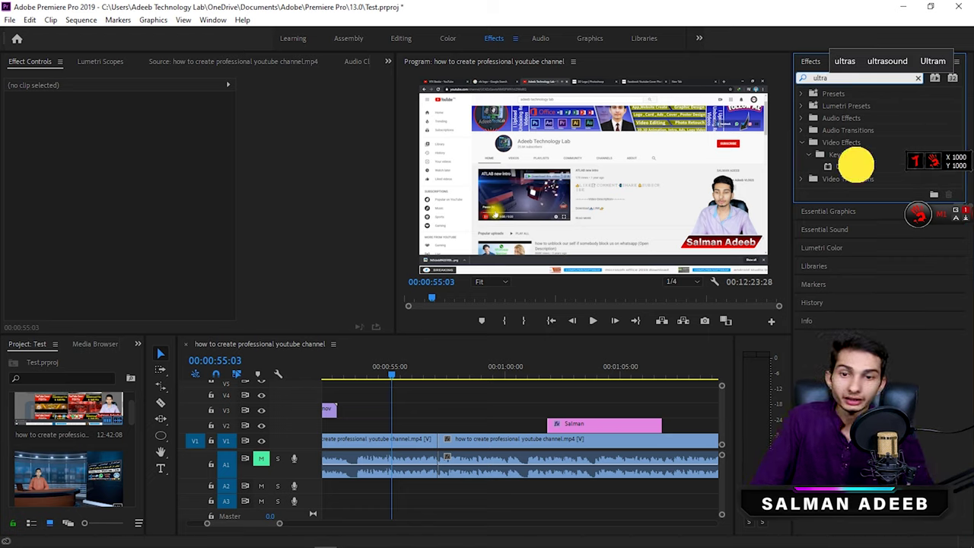
pyautogui.press('BackSpace')
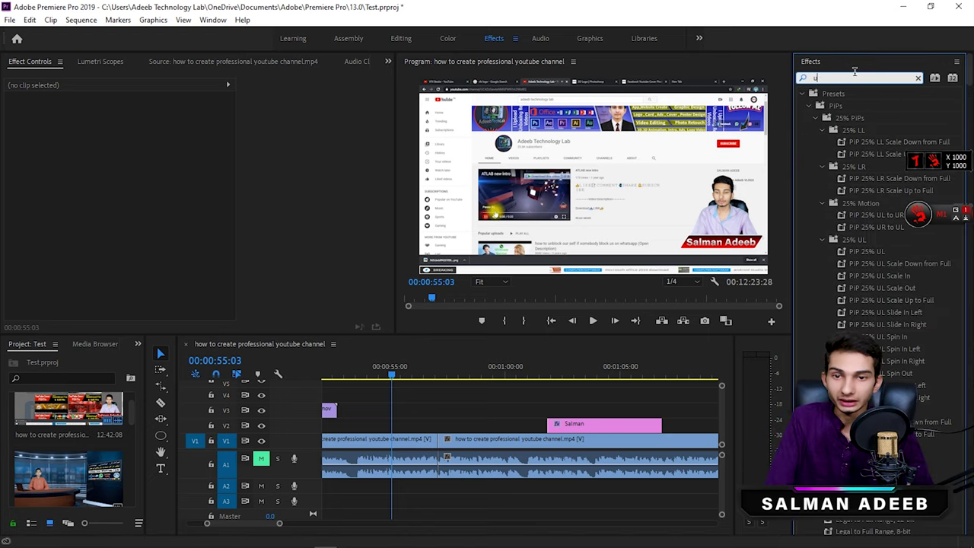
pyautogui.press('BackSpace')
pyautogui.write('key')
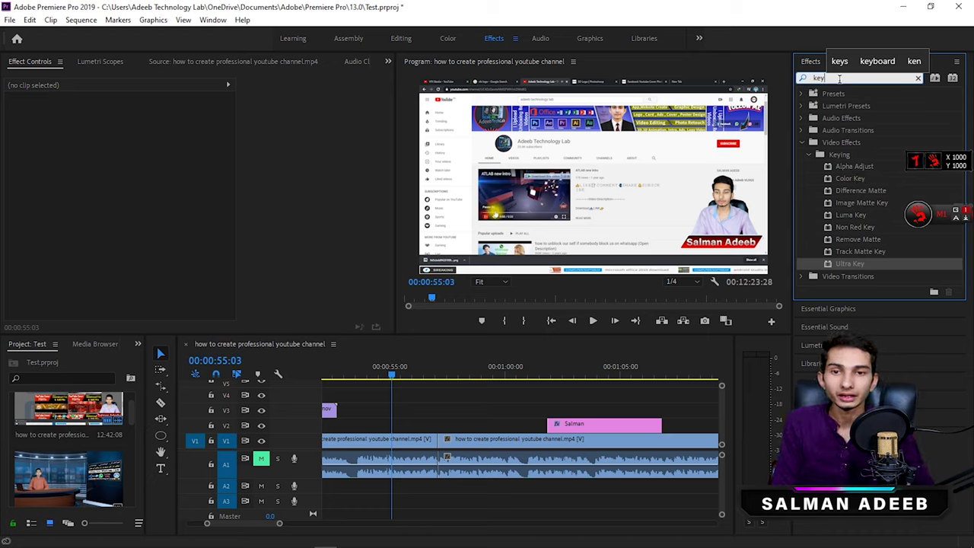
pyautogui.doubleClick(815, 78)
pyautogui.write('cut')
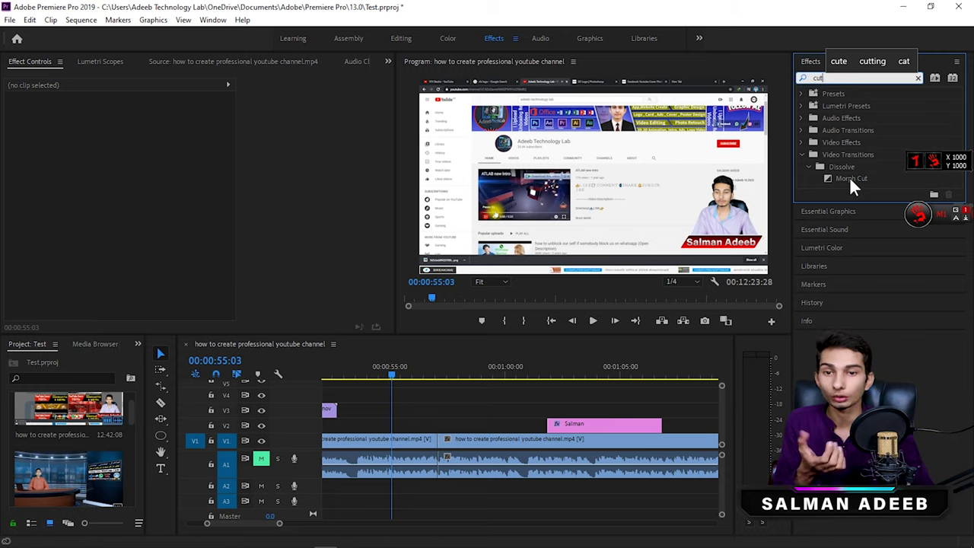
pyautogui.press('BackSpace')
pyautogui.press('BackSpace')
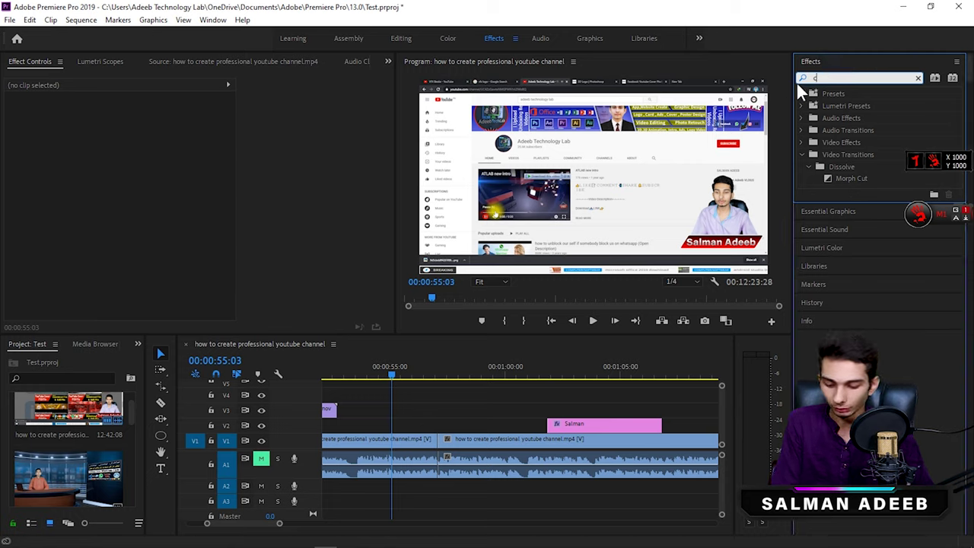
pyautogui.write('r')
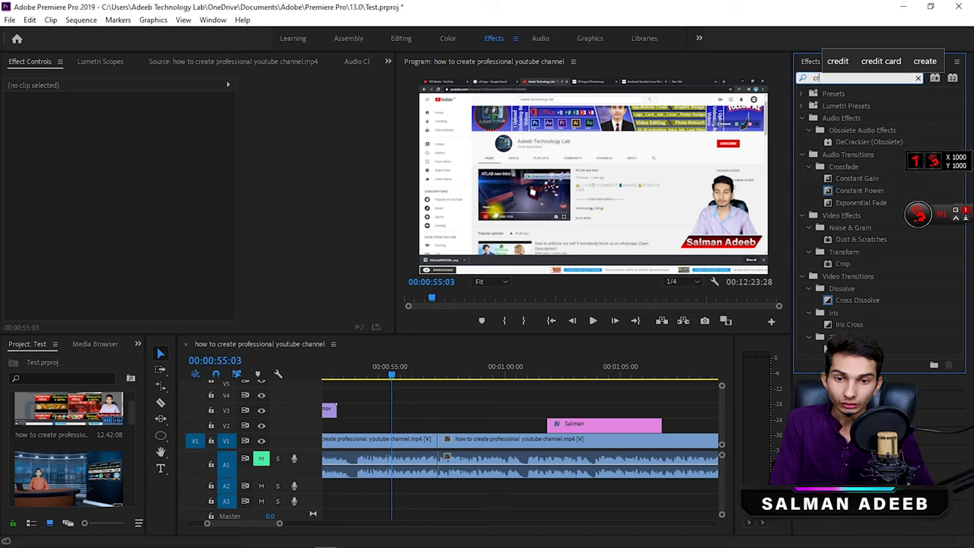
# - Apply Crop to the V1 clip and set Crop Left to 35.4%, leaving Crop Right at 0
pyautogui.moveTo(844, 262); pyautogui.dragTo(408, 439)
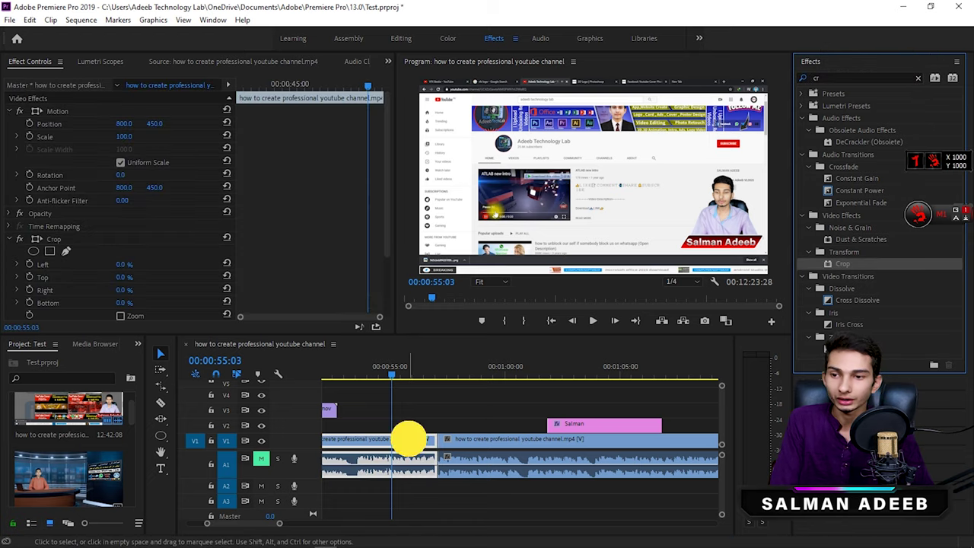
pyautogui.scroll(-3, 85, 196)
pyautogui.scroll(-1, 86, 197)
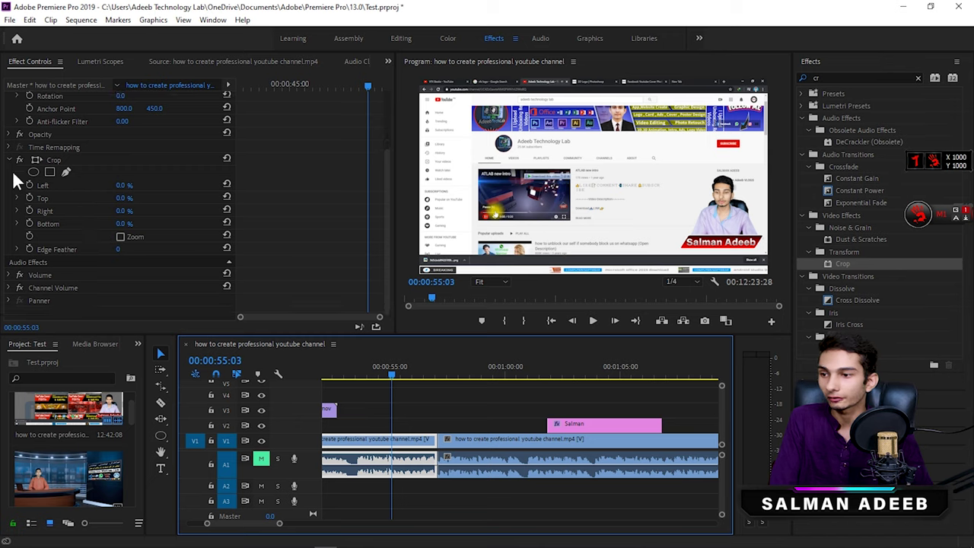
pyautogui.click(120, 192)
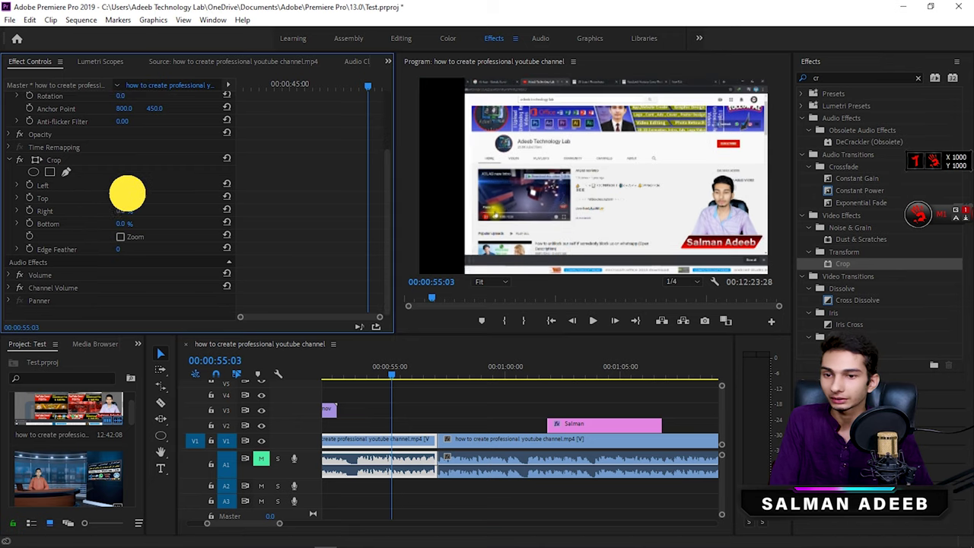
pyautogui.click(19, 185)
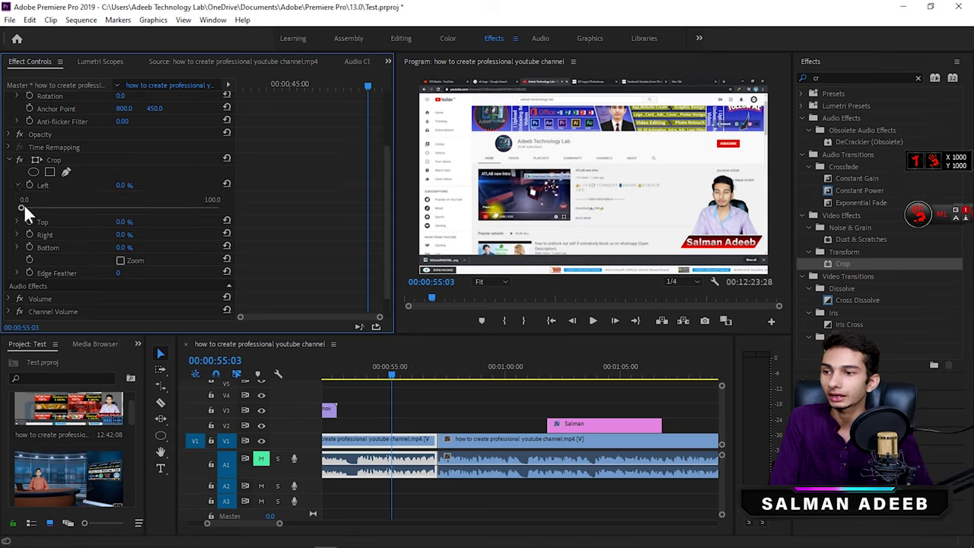
pyautogui.moveTo(22, 206); pyautogui.dragTo(91, 207)
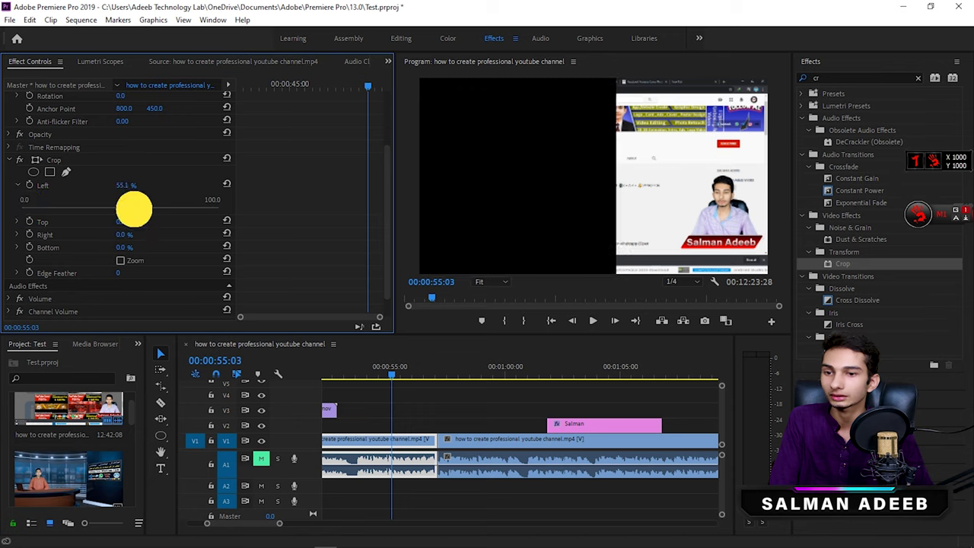
pyautogui.click(17, 234)
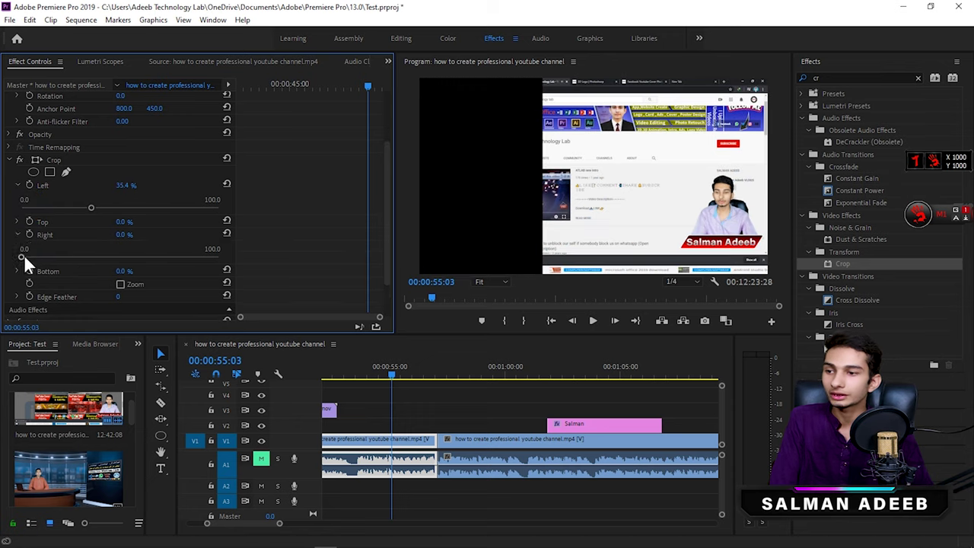
pyautogui.moveTo(24, 258)
pyautogui.mouseDown()
pyautogui.moveTo(32, 272)
pyautogui.moveTo(11, 272)
pyautogui.mouseUp()
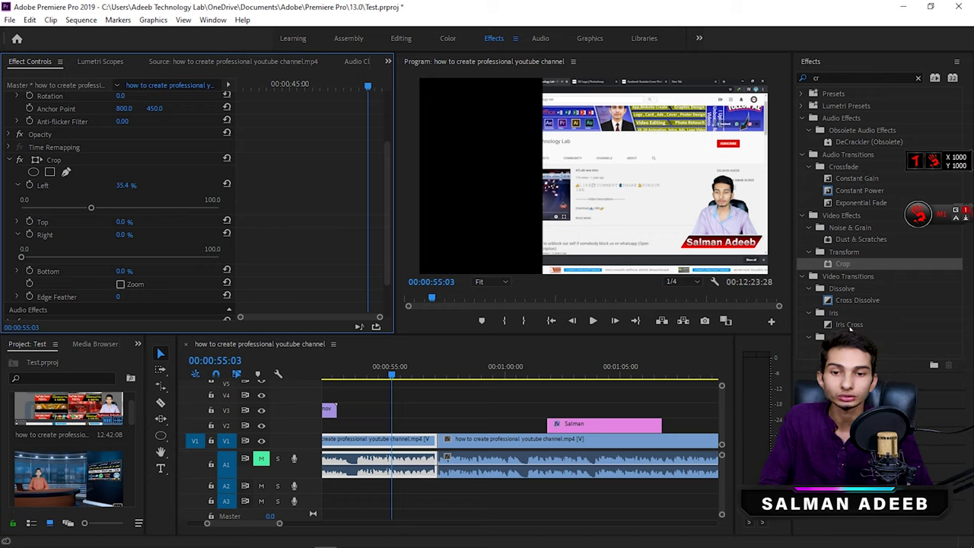
# - Clear the Effects search, expand and collapse Presets, then move to the Audio workspace
pyautogui.click(917, 78)
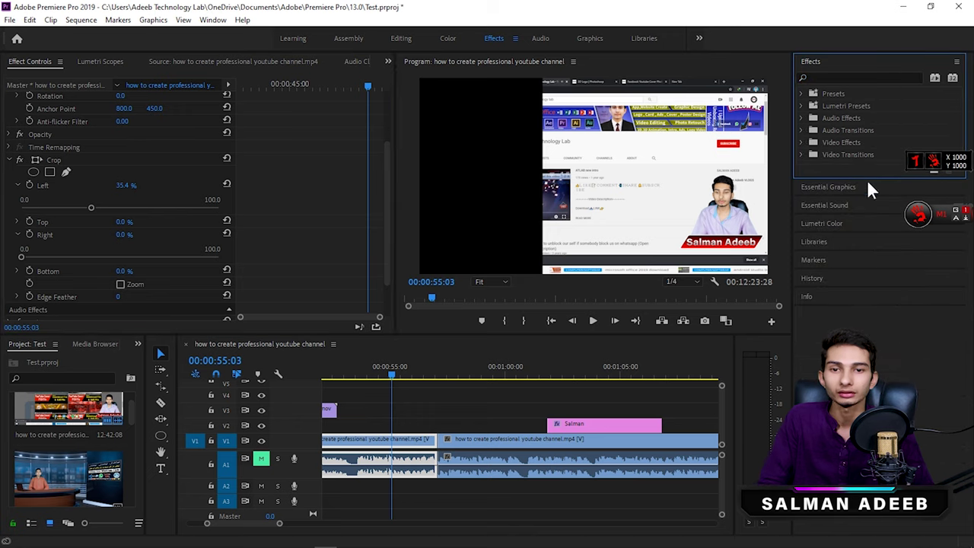
pyautogui.click(847, 77)
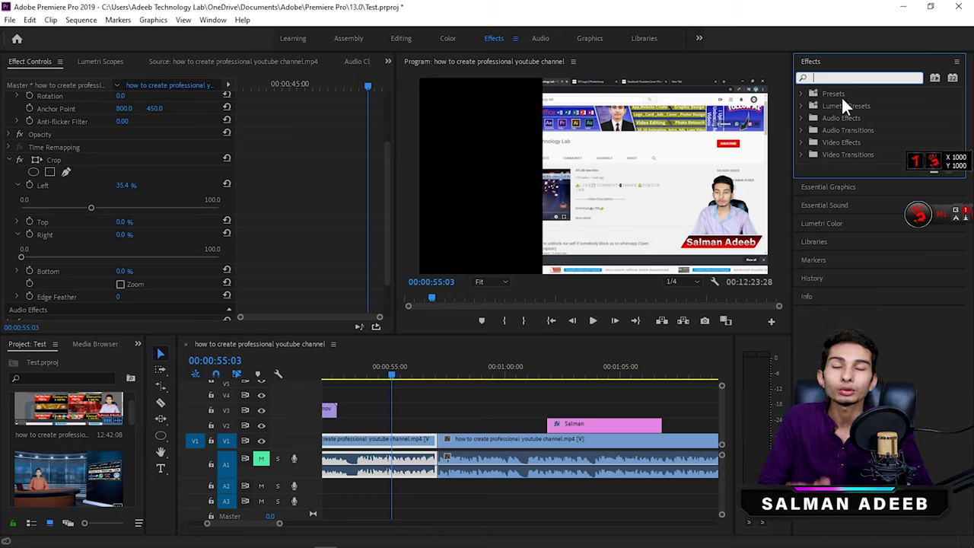
pyautogui.click(802, 93)
pyautogui.click(801, 93)
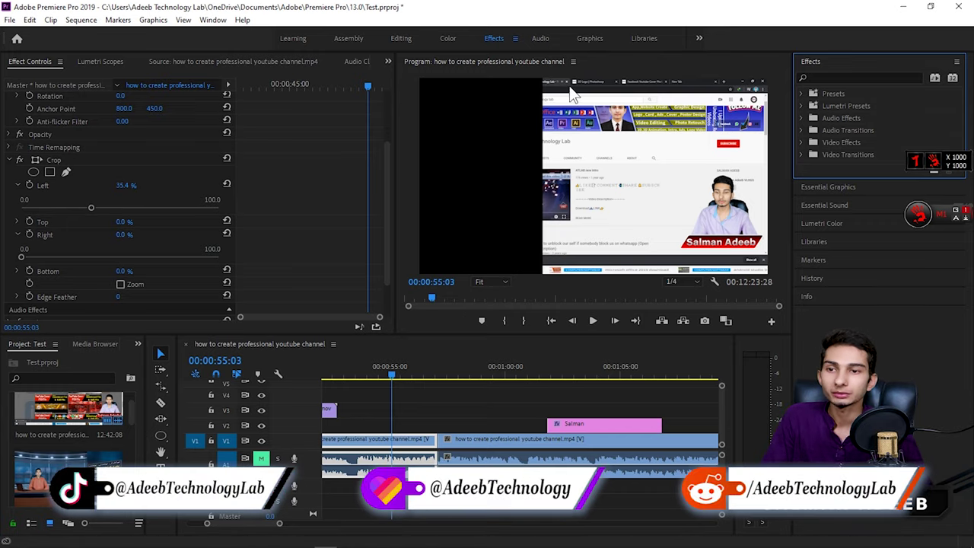
pyautogui.click(547, 36)
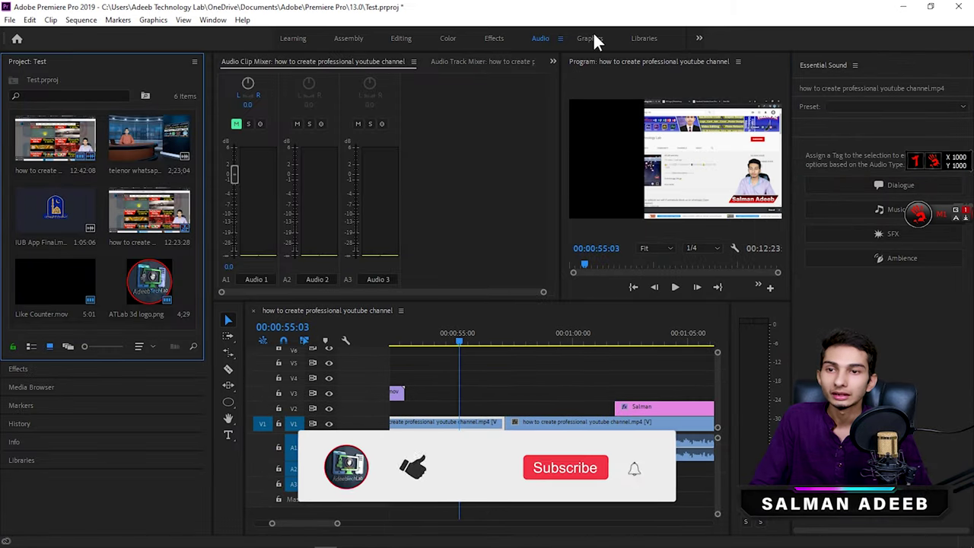
# - Switch to the Graphics workspace and scroll the Essential Graphics templates to locate Fast Title 01
pyautogui.click(592, 38)
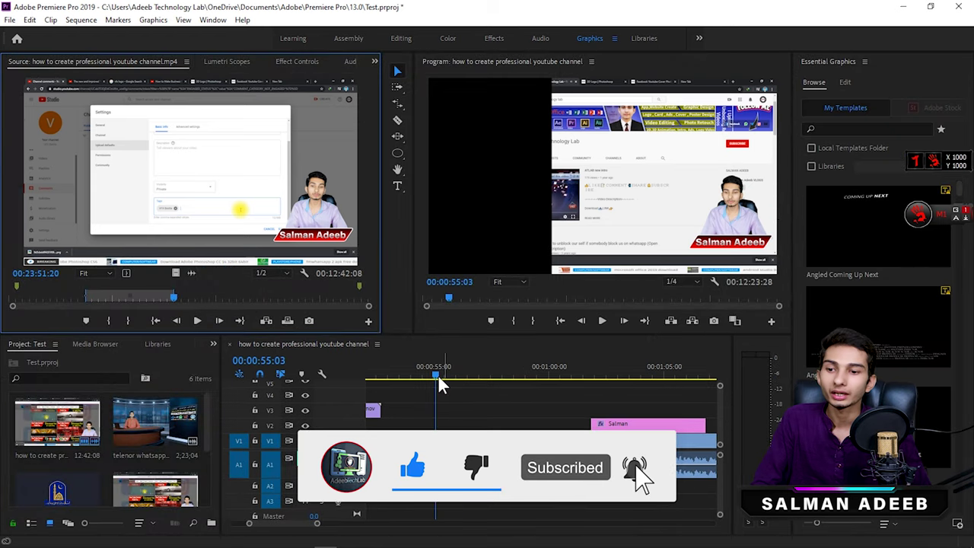
pyautogui.click(505, 393)
pyautogui.scroll(-3, 891, 356)
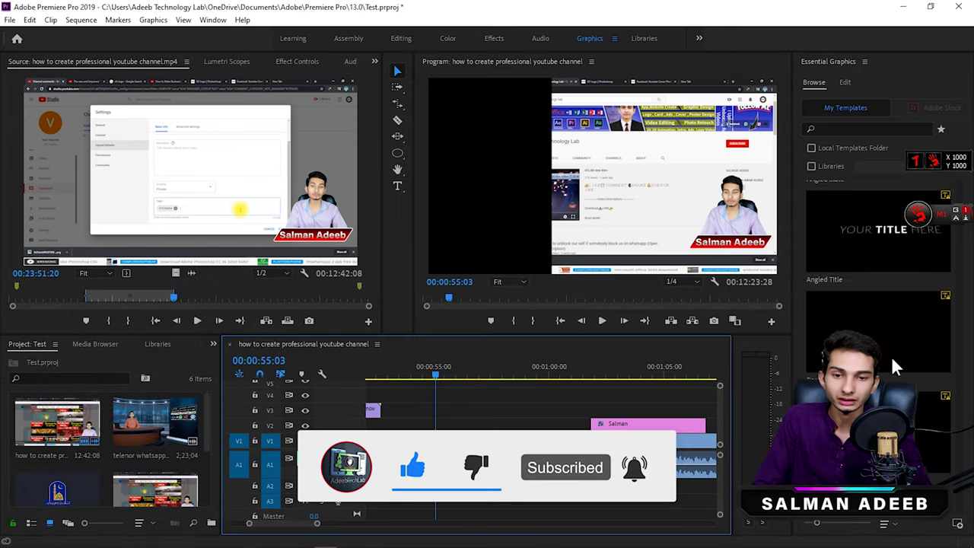
pyautogui.scroll(-3, 885, 370)
pyautogui.scroll(-2, 885, 371)
pyautogui.scroll(-2, 876, 312)
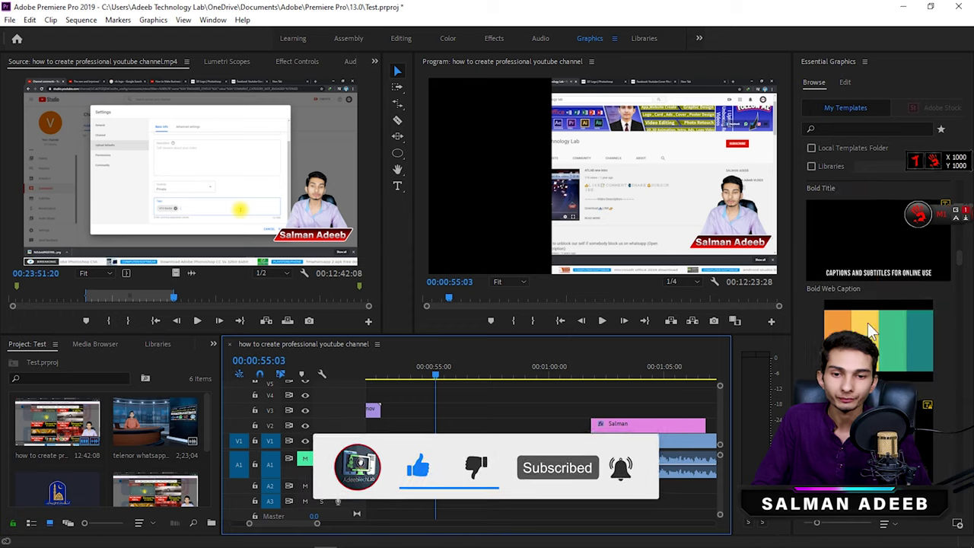
pyautogui.scroll(-2, 867, 323)
pyautogui.scroll(-2, 865, 320)
pyautogui.scroll(-2, 883, 356)
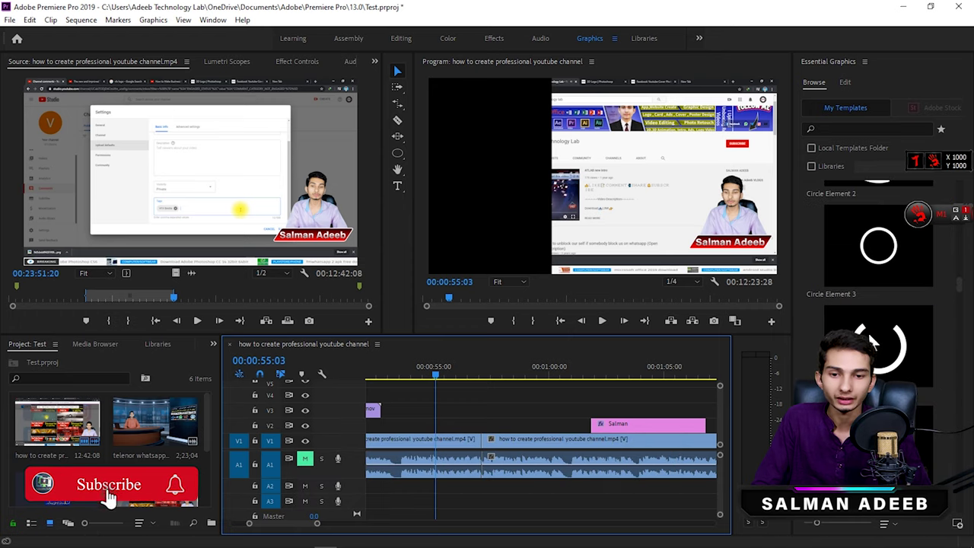
pyautogui.scroll(-2, 868, 319)
pyautogui.scroll(-2, 875, 327)
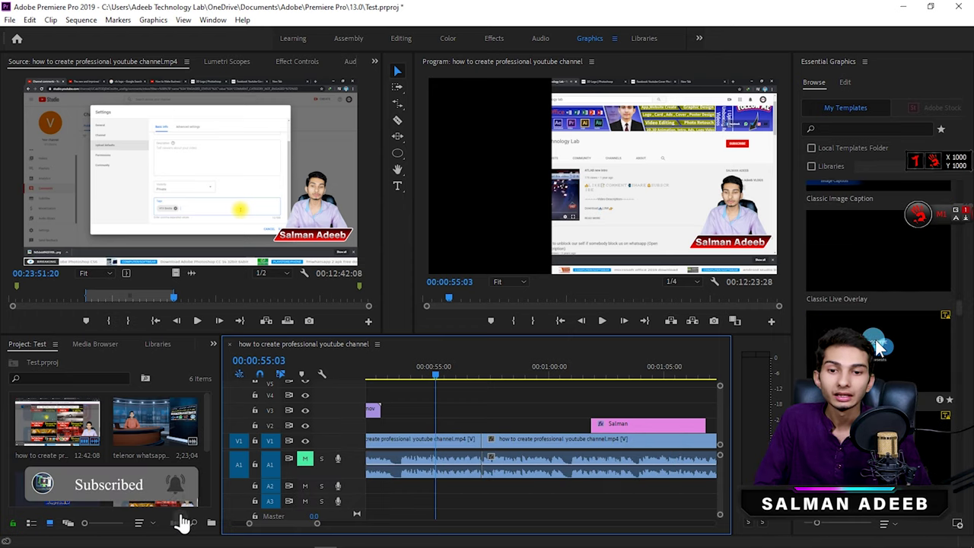
pyautogui.scroll(-2, 854, 276)
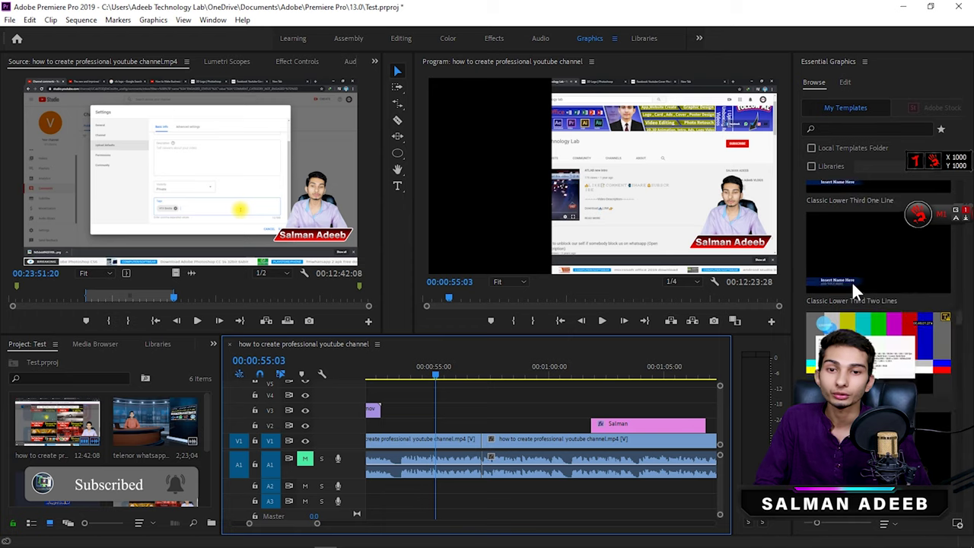
pyautogui.scroll(-2, 854, 277)
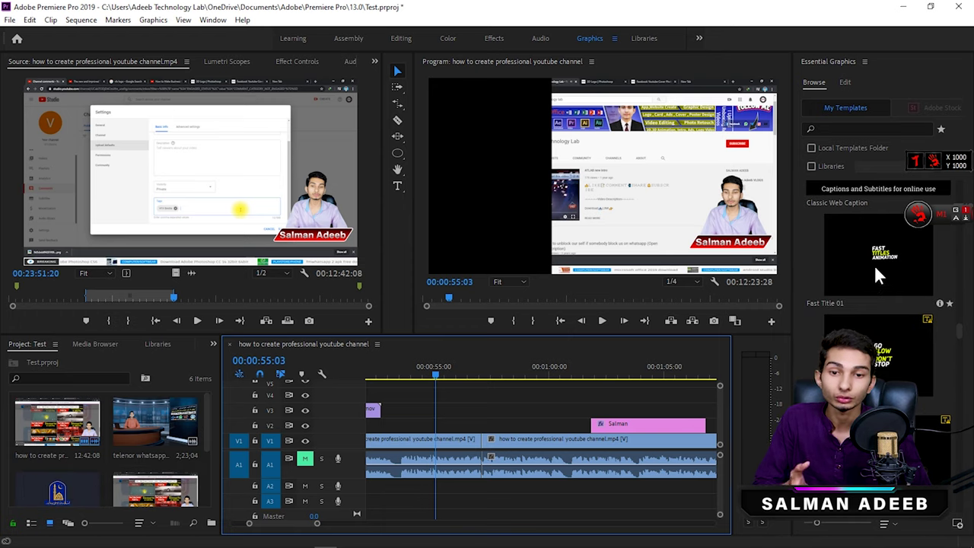
pyautogui.scroll(-2, 874, 357)
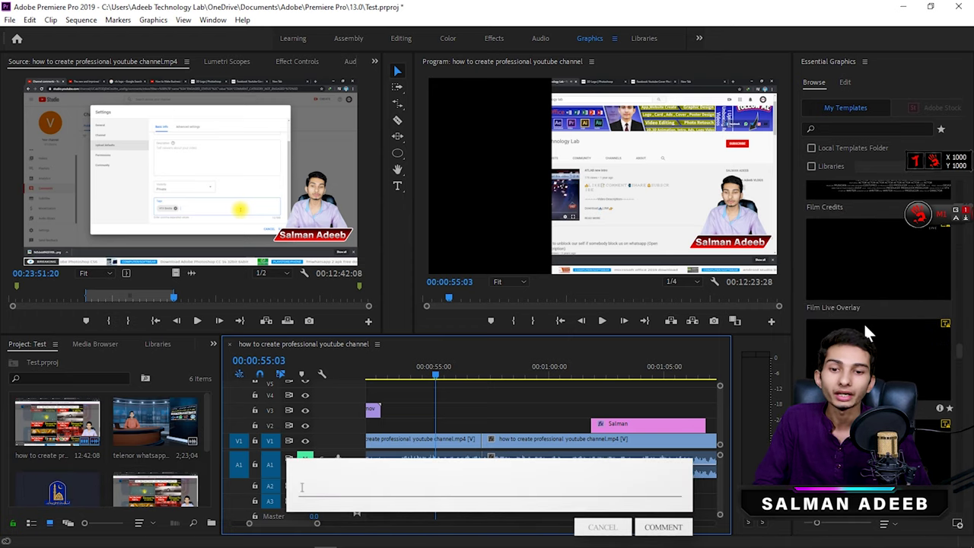
pyautogui.scroll(-2, 864, 305)
pyautogui.scroll(-2, 862, 322)
pyautogui.scroll(-2, 862, 322)
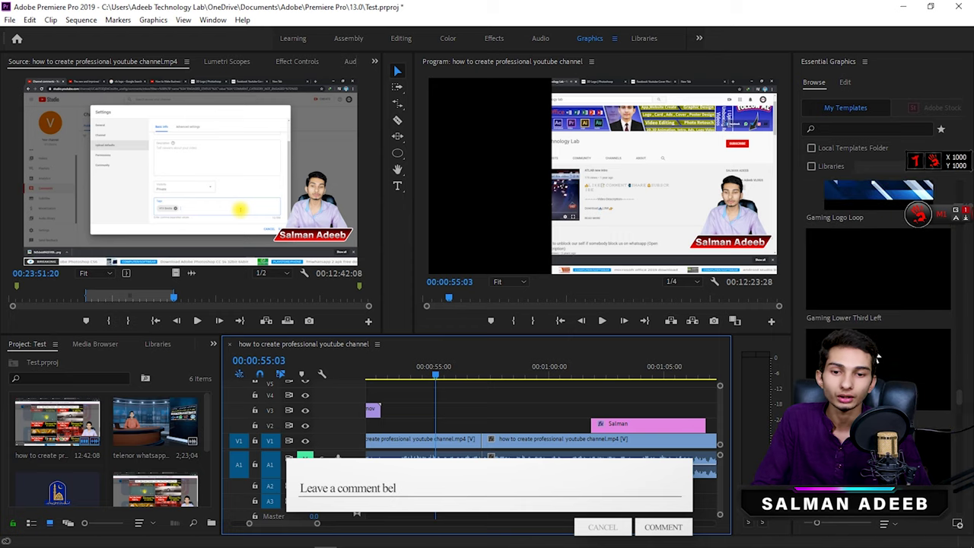
pyautogui.scroll(-1, 863, 322)
pyautogui.scroll(2, 872, 371)
pyautogui.scroll(1, 872, 371)
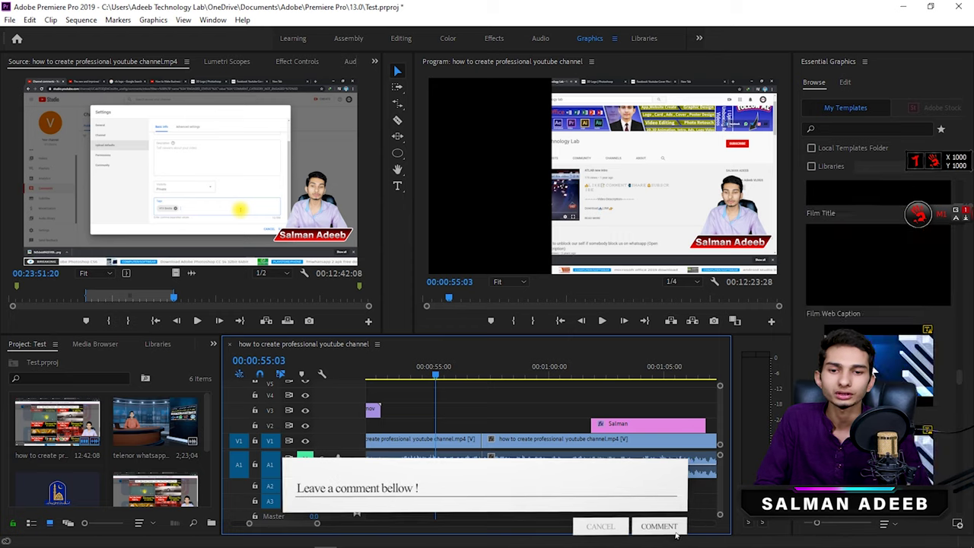
pyautogui.scroll(1, 872, 371)
pyautogui.scroll(1, 872, 365)
pyautogui.scroll(1, 869, 306)
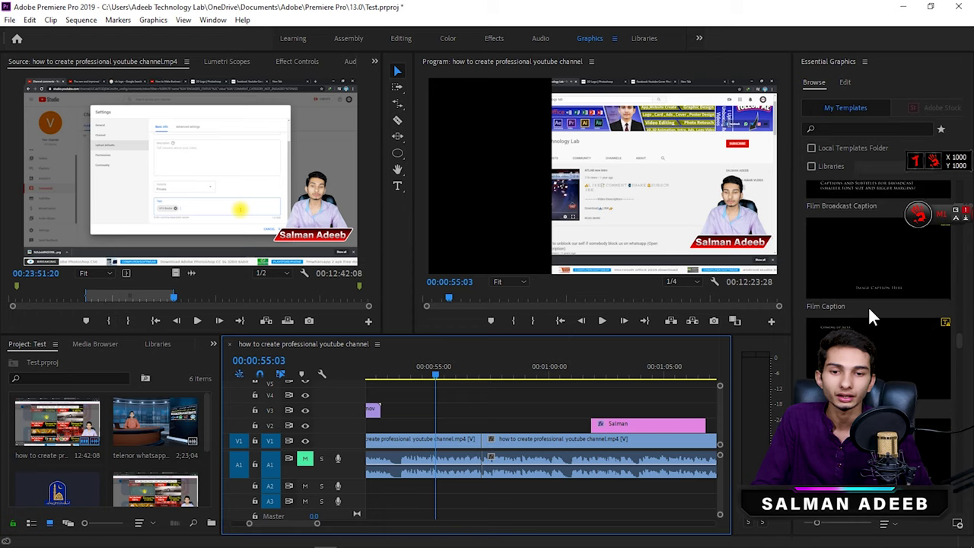
pyautogui.scroll(2, 868, 306)
# - Add Fast Title 01 to the timeline, inspect it in Essential Graphics Edit, then delete it from V3
pyautogui.moveTo(828, 254)
pyautogui.mouseDown()
pyautogui.moveTo(417, 425)
pyautogui.moveTo(405, 407)
pyautogui.mouseUp()
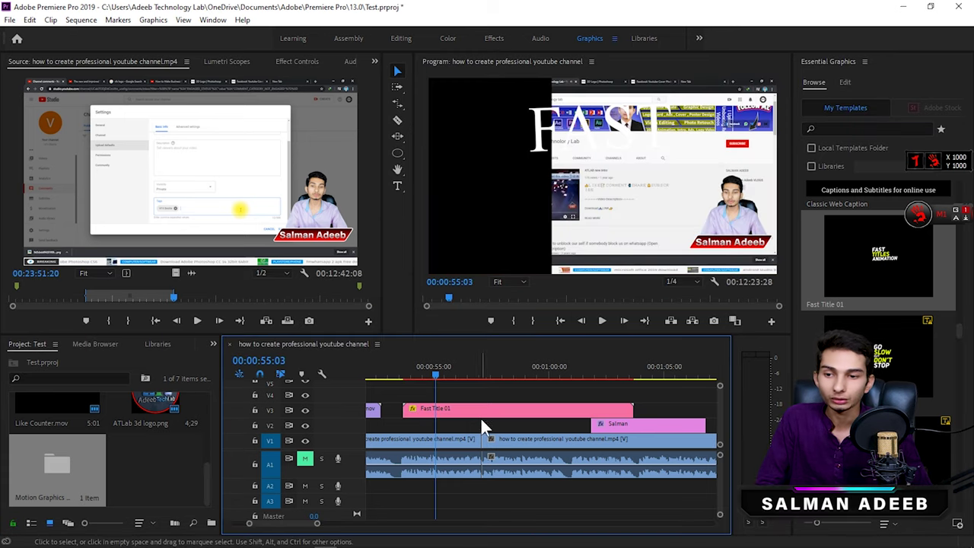
pyautogui.click(487, 367)
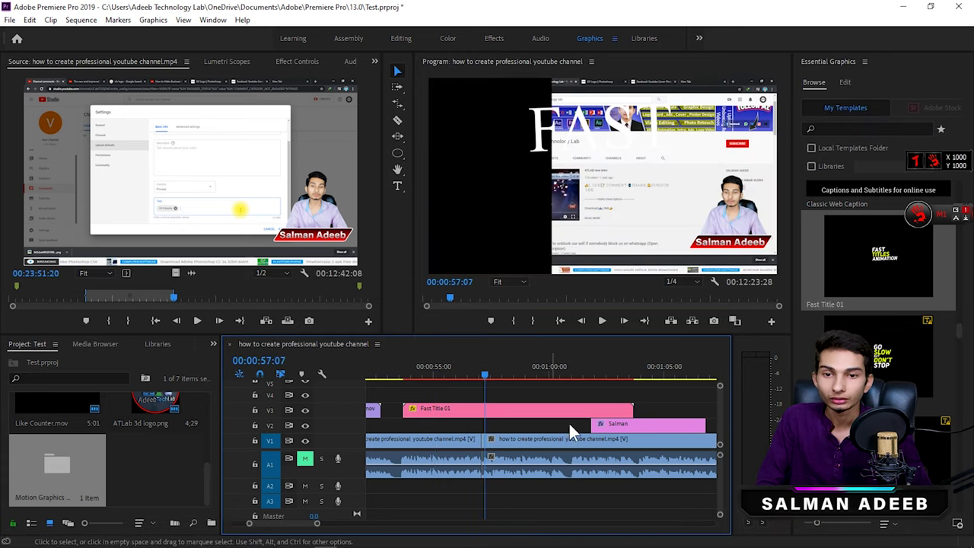
pyautogui.click(847, 83)
pyautogui.click(507, 409)
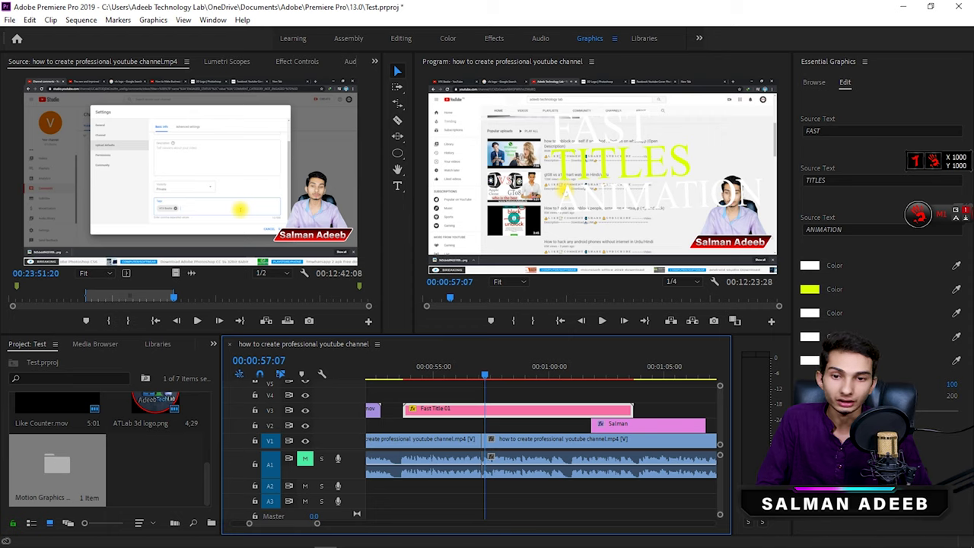
pyautogui.click(812, 84)
pyautogui.click(518, 411)
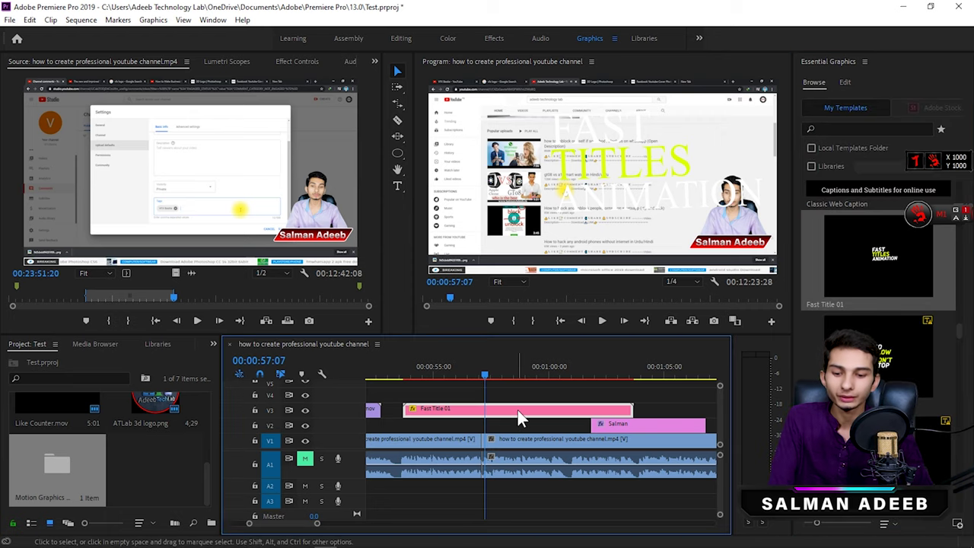
pyautogui.press('Delete')
# - Place the YOUR TITLE HERE template on V3 near 00:00:55
pyautogui.scroll(1, 877, 367)
pyautogui.scroll(2, 877, 358)
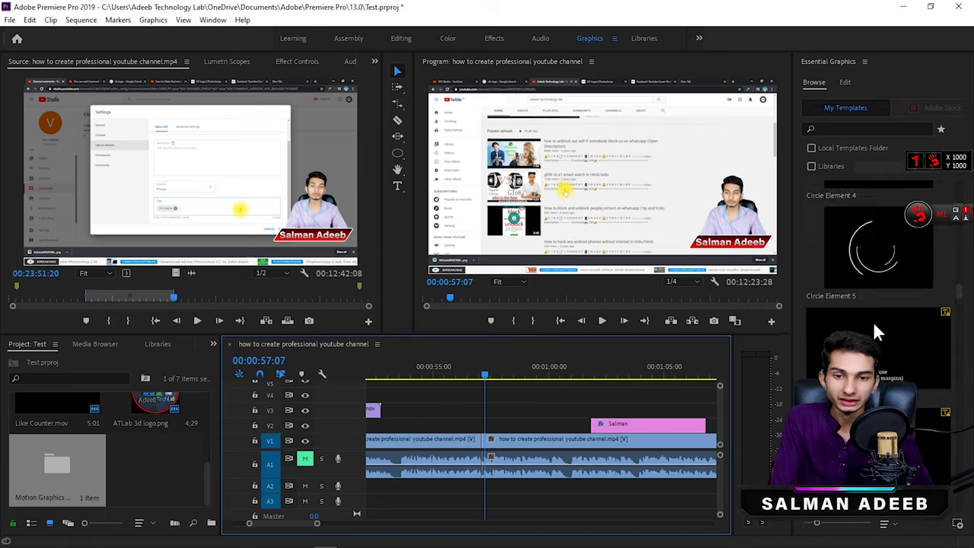
pyautogui.scroll(-3, 875, 358)
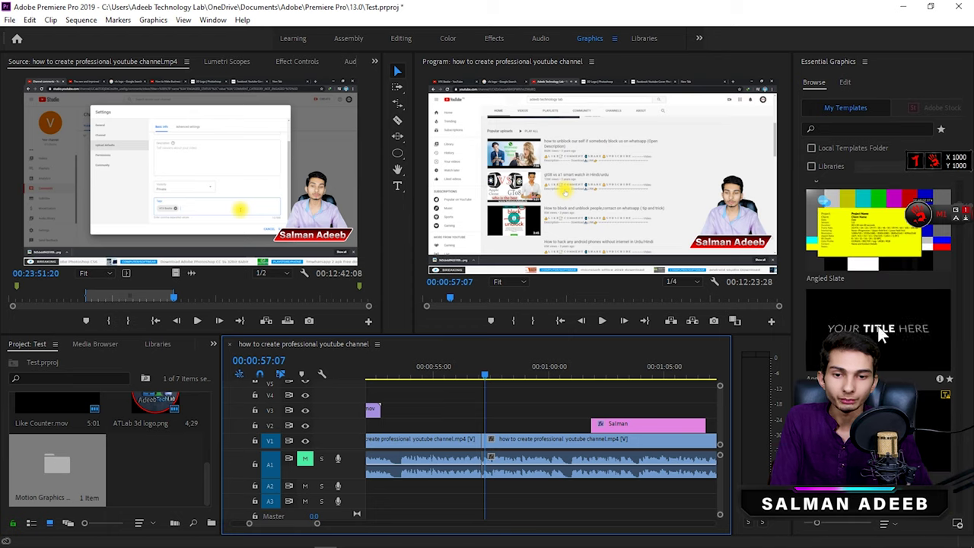
pyautogui.moveTo(873, 327)
pyautogui.mouseDown()
pyautogui.moveTo(443, 418)
pyautogui.moveTo(435, 409)
pyautogui.mouseUp()
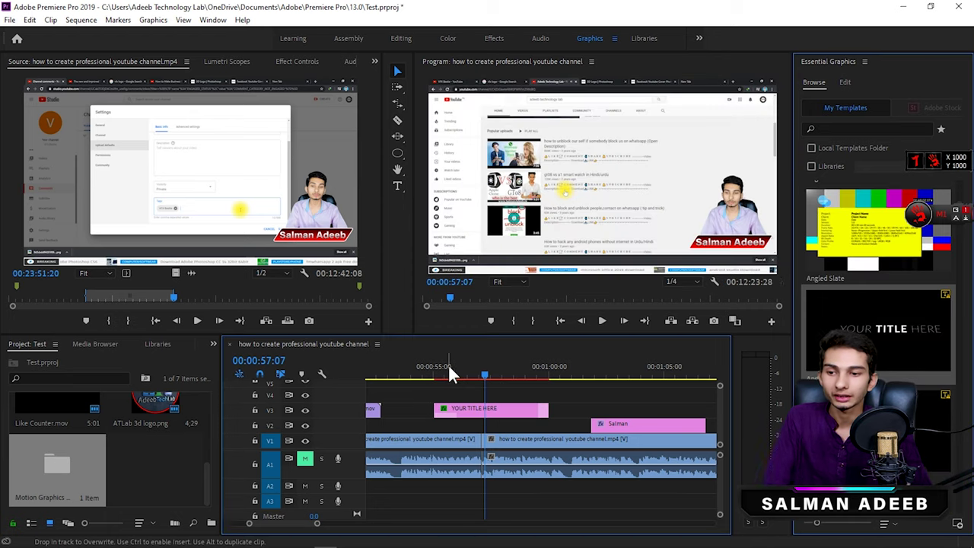
pyautogui.click(445, 372)
pyautogui.moveTo(446, 371); pyautogui.dragTo(444, 372)
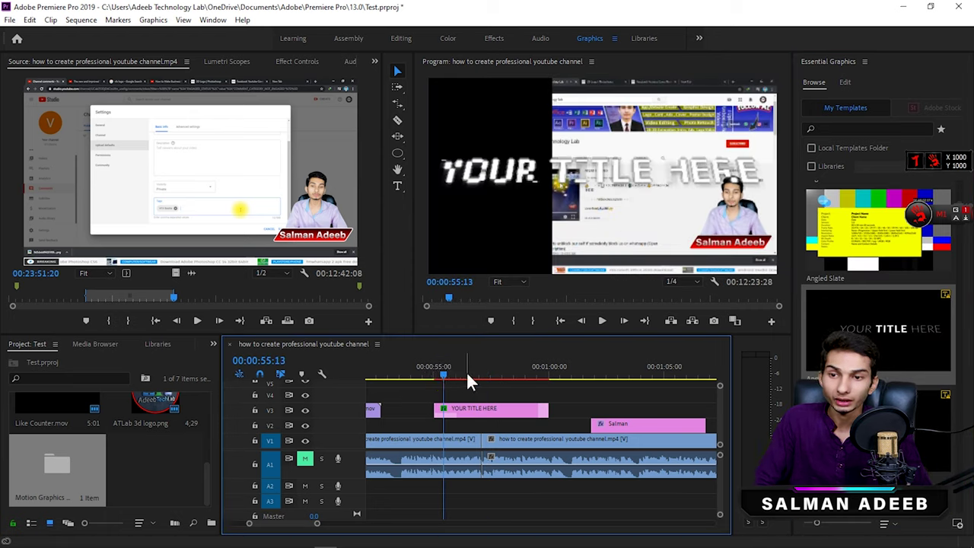
# - Hide track V1, preview the title over black, and select the title clip
pyautogui.click(305, 440)
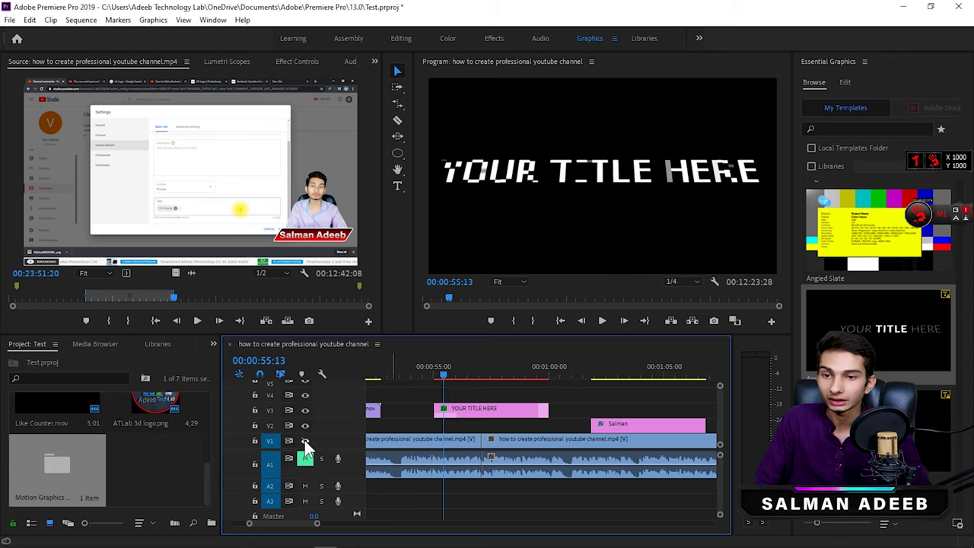
pyautogui.click(430, 369)
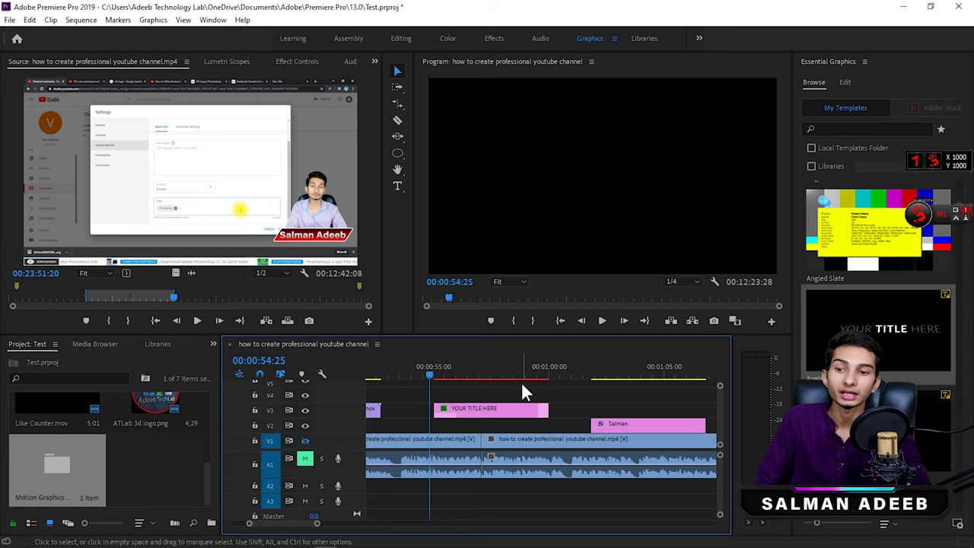
pyautogui.press('space')
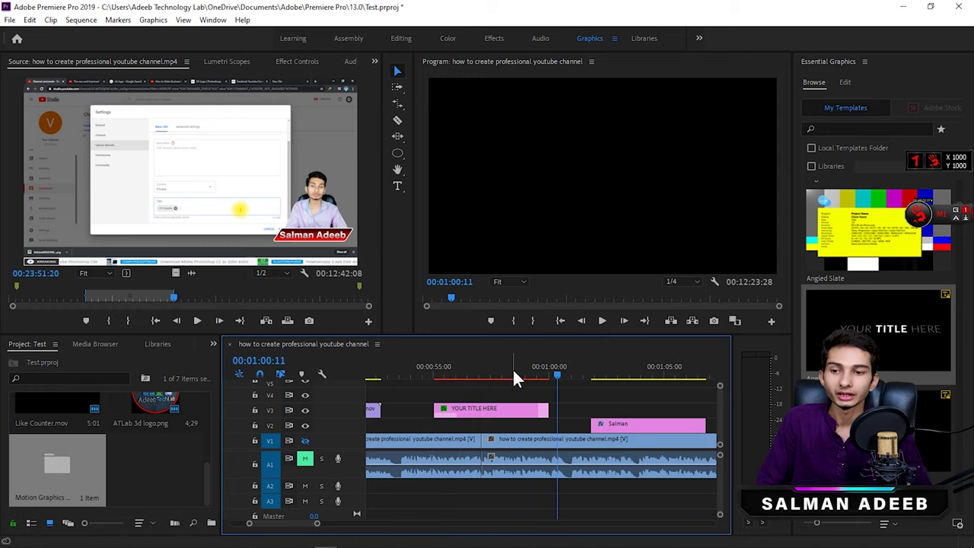
pyautogui.moveTo(512, 367)
pyautogui.mouseDown()
pyautogui.moveTo(465, 386)
pyautogui.moveTo(497, 377)
pyautogui.mouseUp()
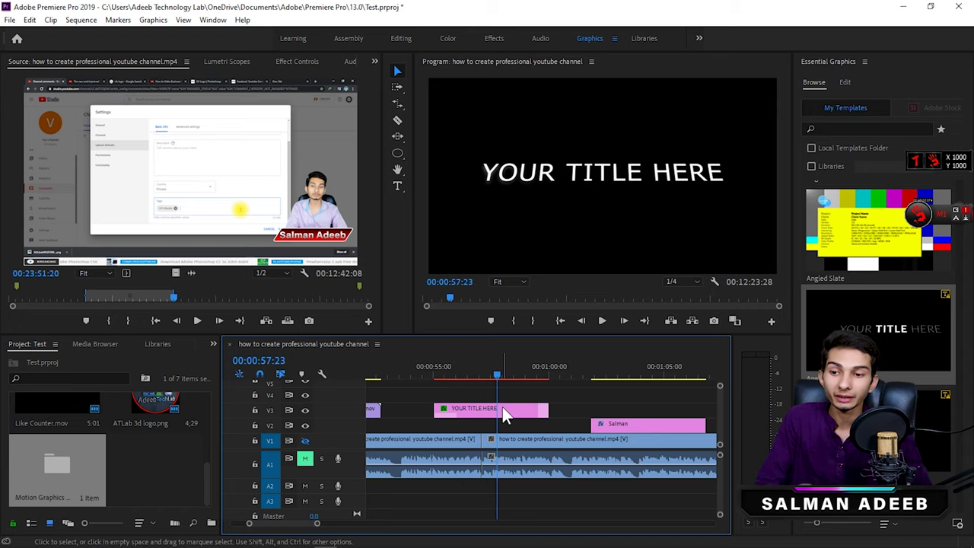
pyautogui.click(502, 408)
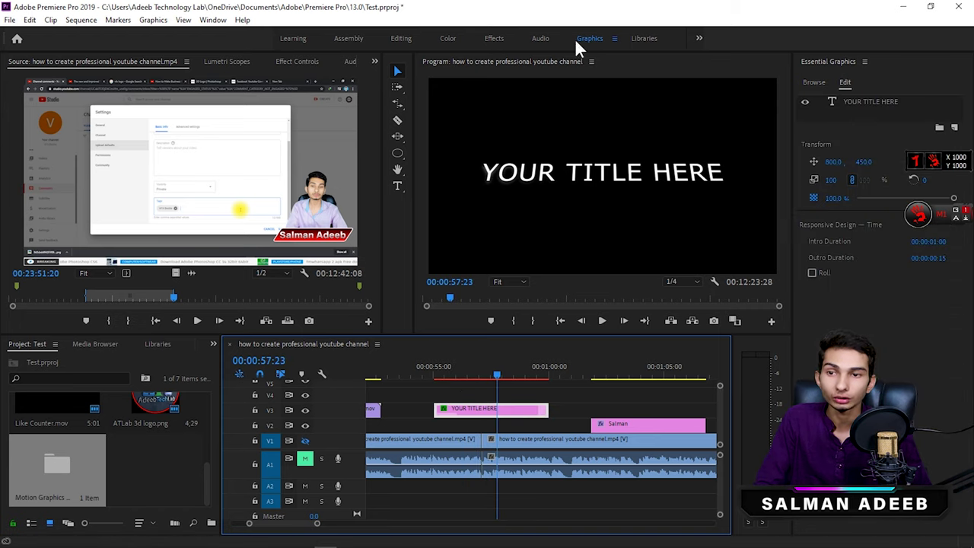
# - Deselect, then trim the end of the YOUR TITLE HERE clip on V3
pyautogui.click(511, 396)
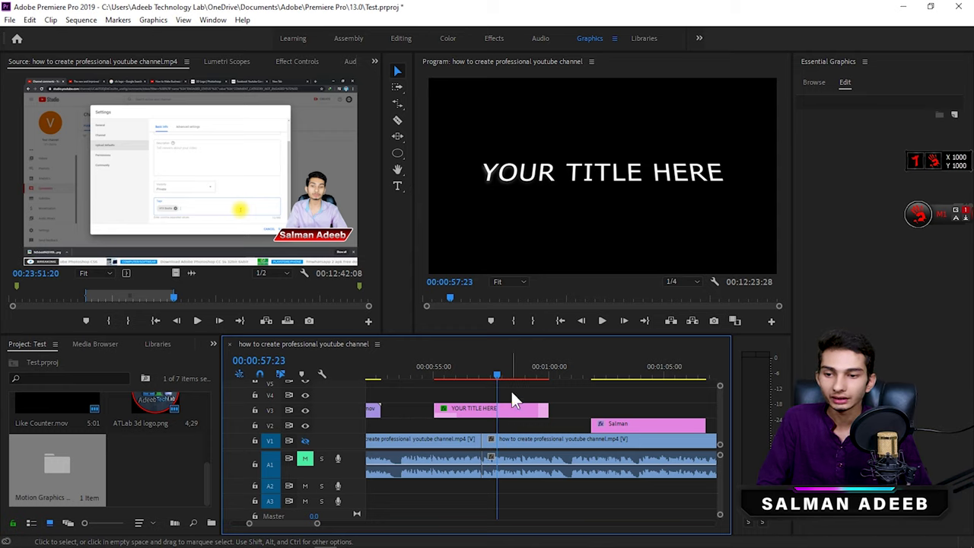
pyautogui.scroll(-3, 516, 424)
pyautogui.scroll(2, 469, 413)
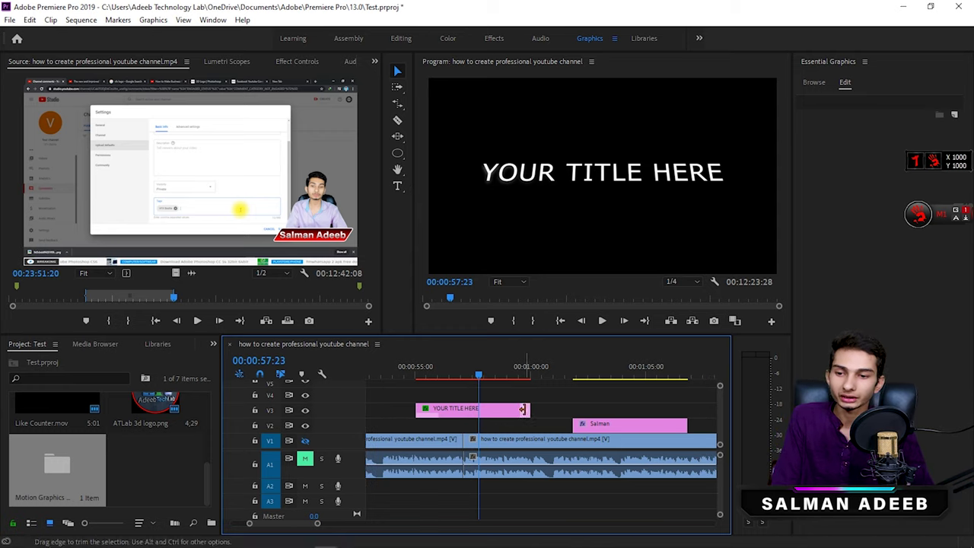
pyautogui.moveTo(522, 410); pyautogui.dragTo(511, 410)
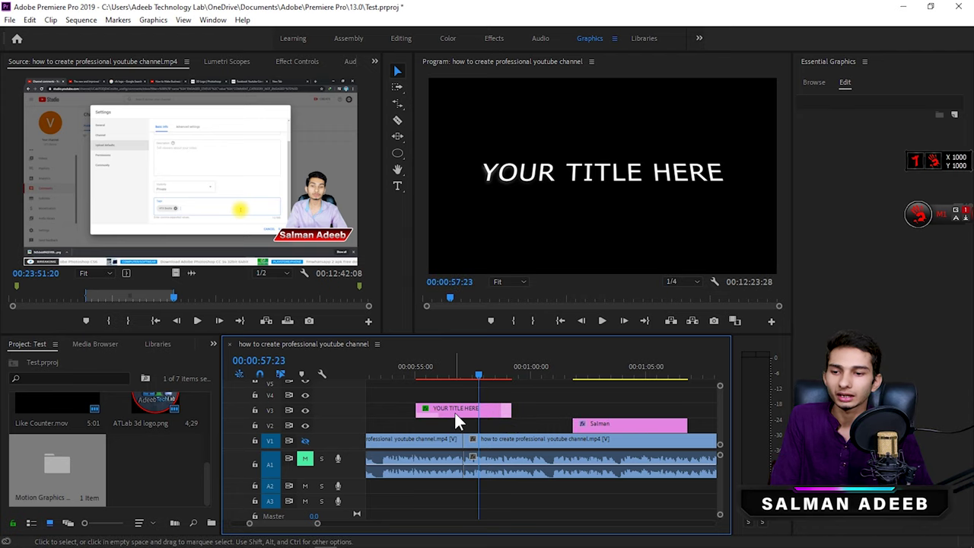
# - Move the title clip later, extend it to about 00:01:05, and show the Editing workspace
pyautogui.moveTo(454, 411); pyautogui.dragTo(488, 411)
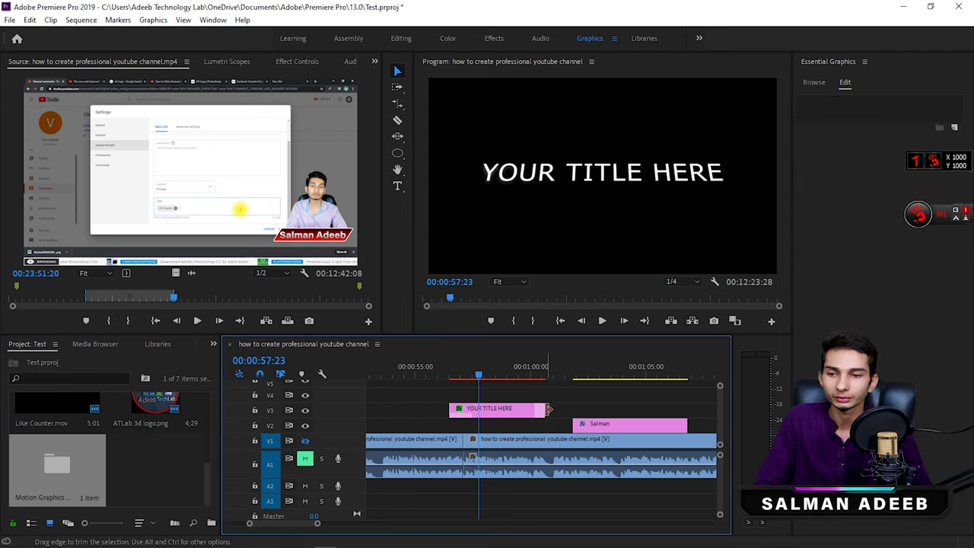
pyautogui.moveTo(548, 410); pyautogui.dragTo(625, 409)
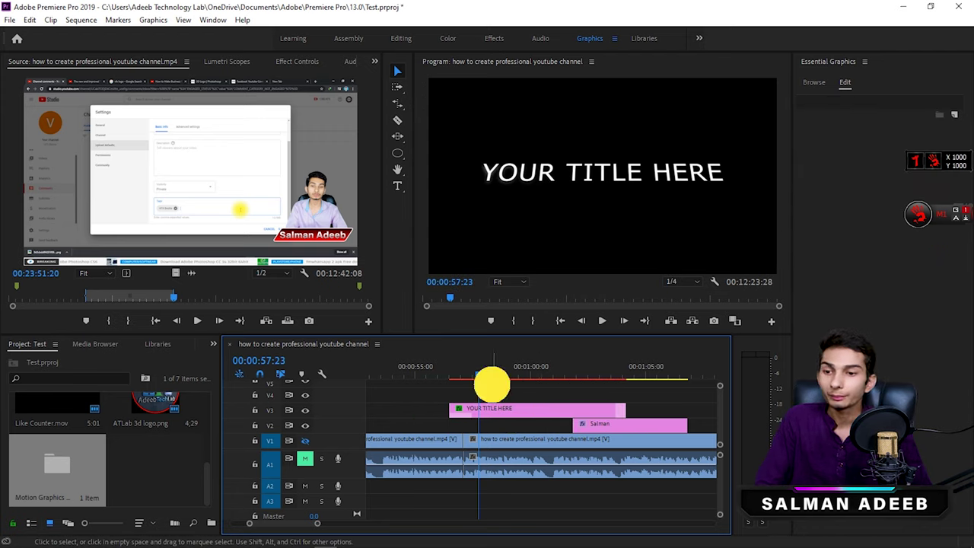
pyautogui.click(400, 40)
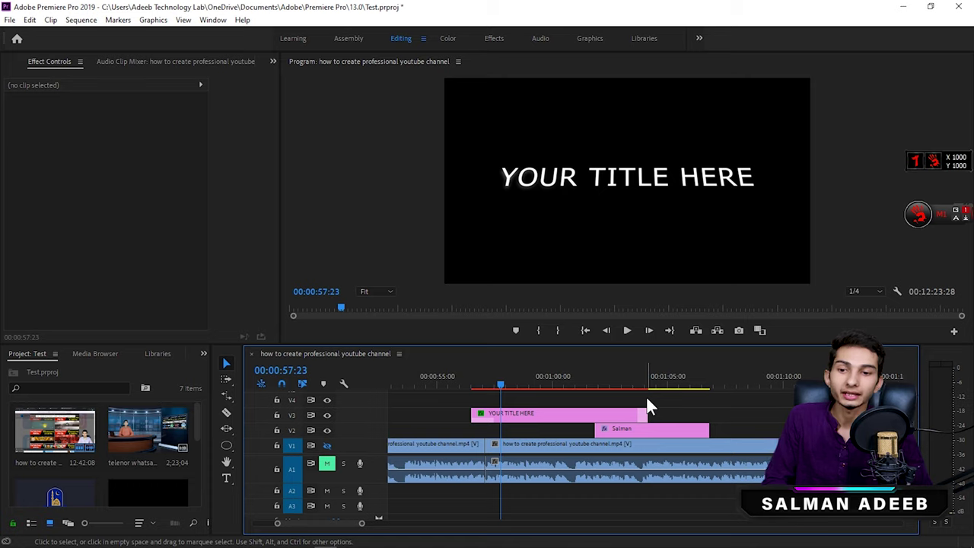
pyautogui.click(648, 401)
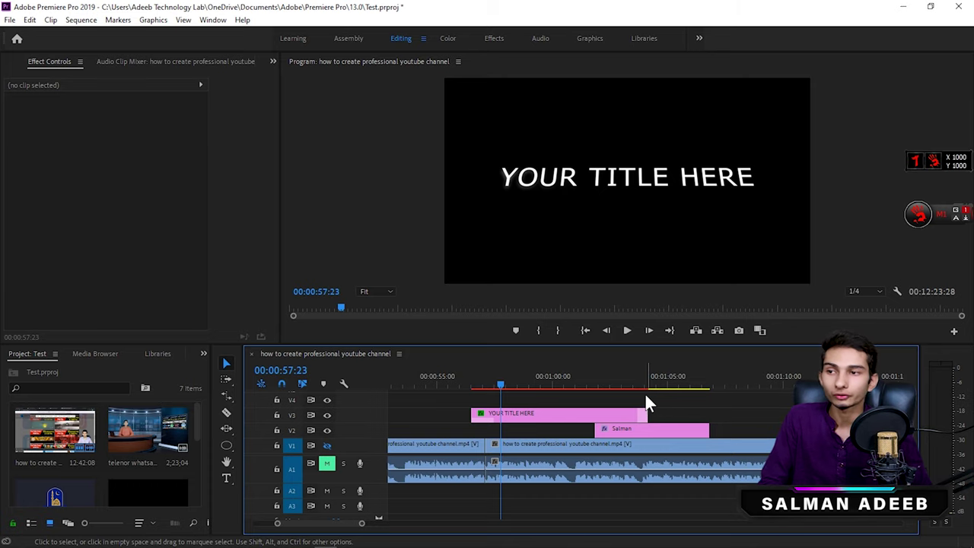
# - Open the File export menu, then dismiss it without choosing a command
pyautogui.click(9, 20)
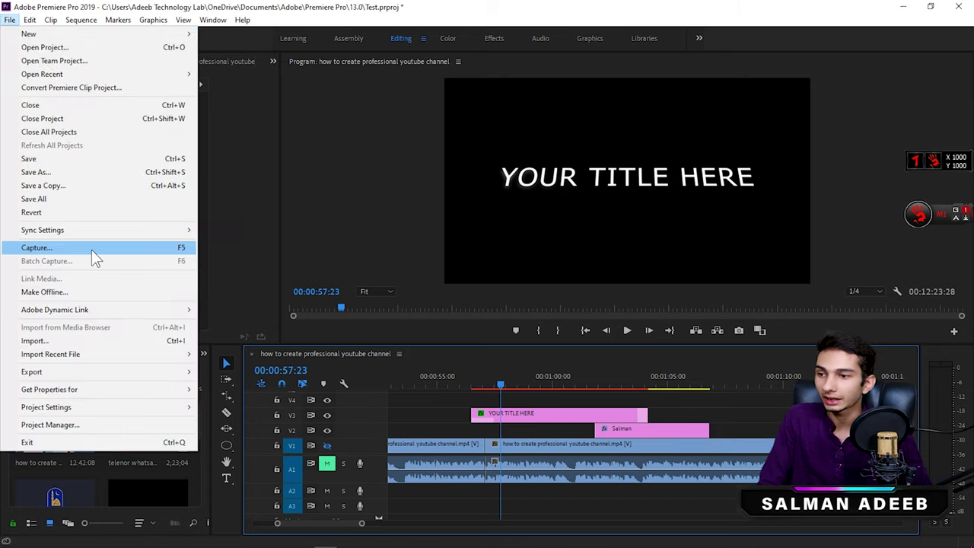
pyautogui.moveTo(159, 372)
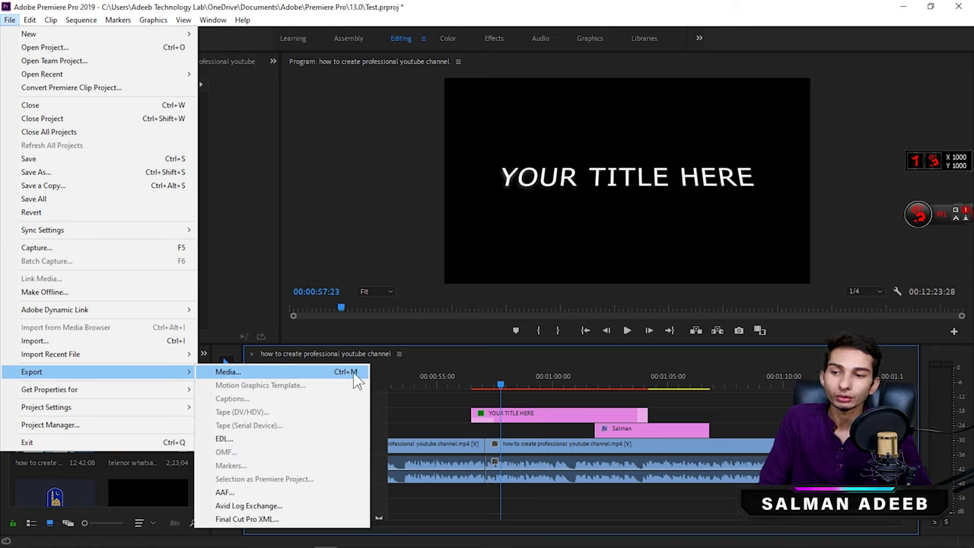
pyautogui.click(772, 400)
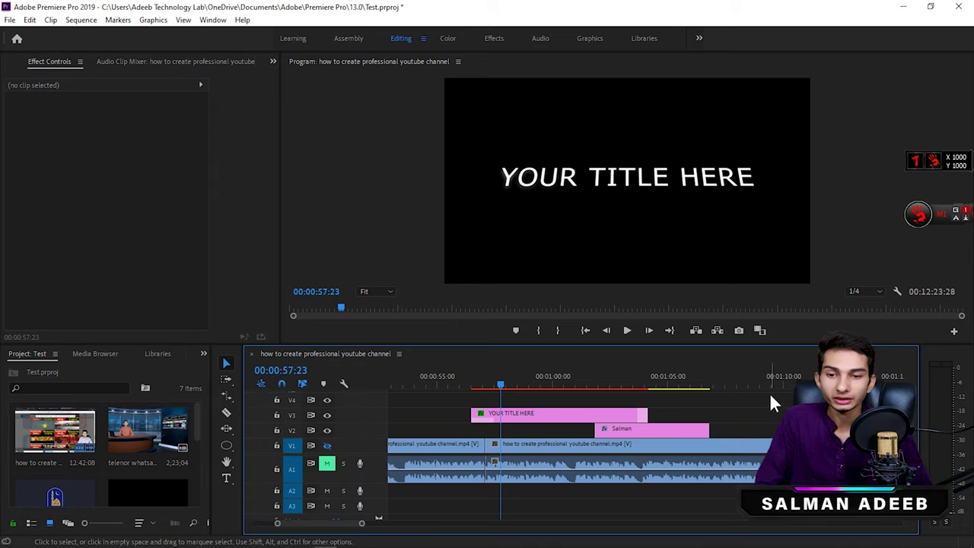
pyautogui.click(768, 404)
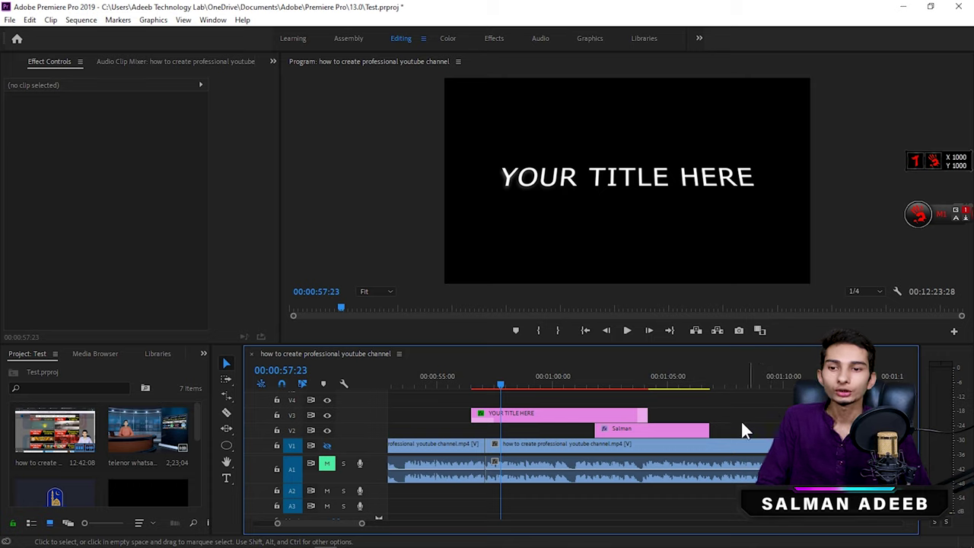
pyautogui.click(726, 406)
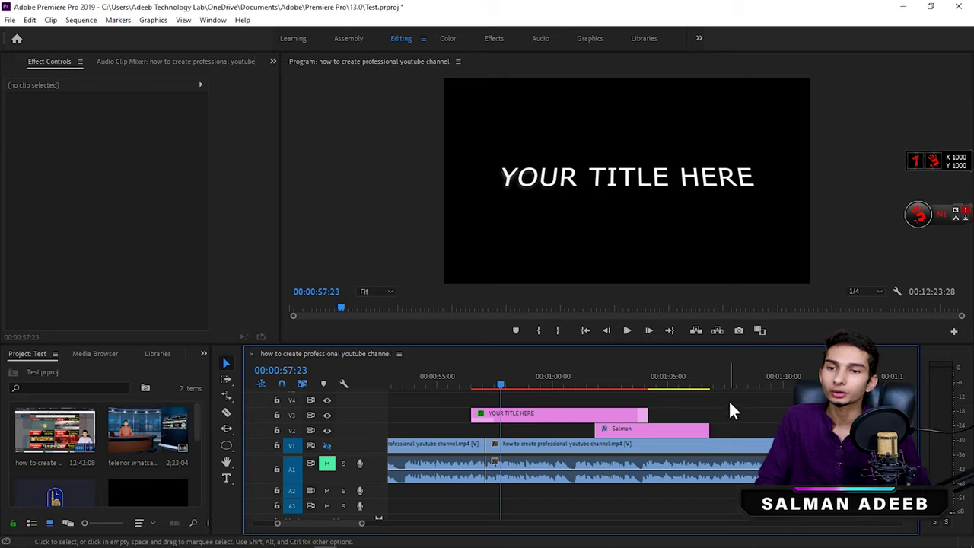
# - Choose File > Export > Media to export the sequence
pyautogui.click(10, 20)
pyautogui.moveTo(165, 374)
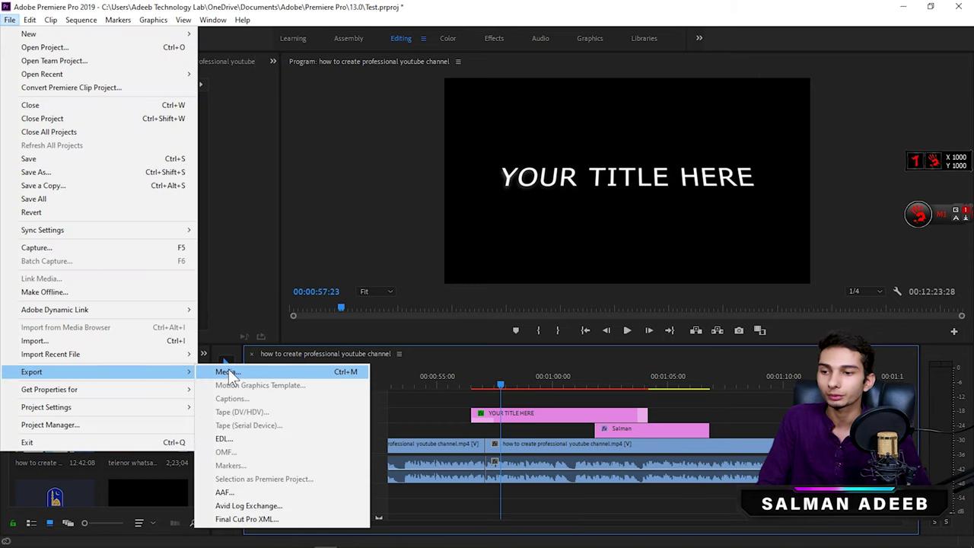
pyautogui.click(251, 371)
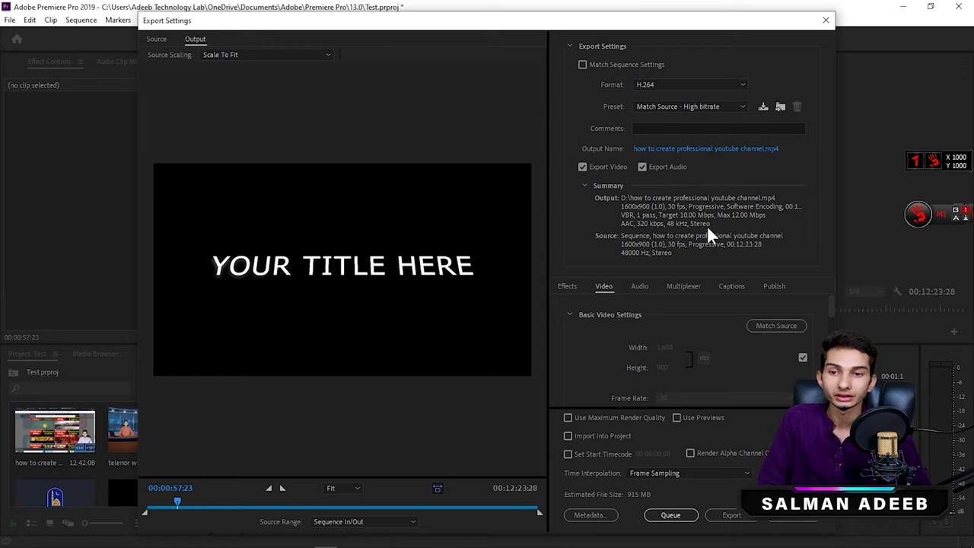
# - Try AIFF and MPEG2 as export formats, settle on AVI, then reopen the format list
pyautogui.click(671, 81)
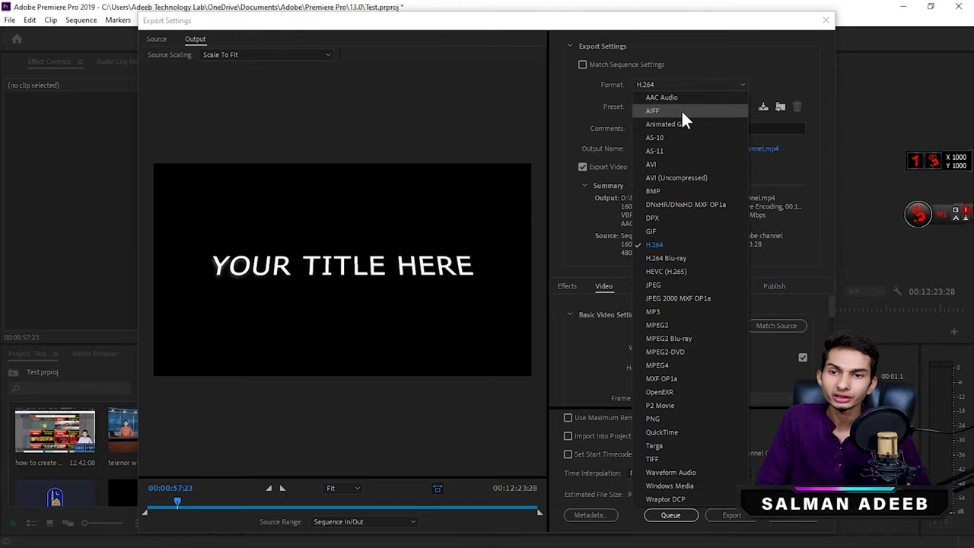
pyautogui.click(681, 111)
pyautogui.click(693, 86)
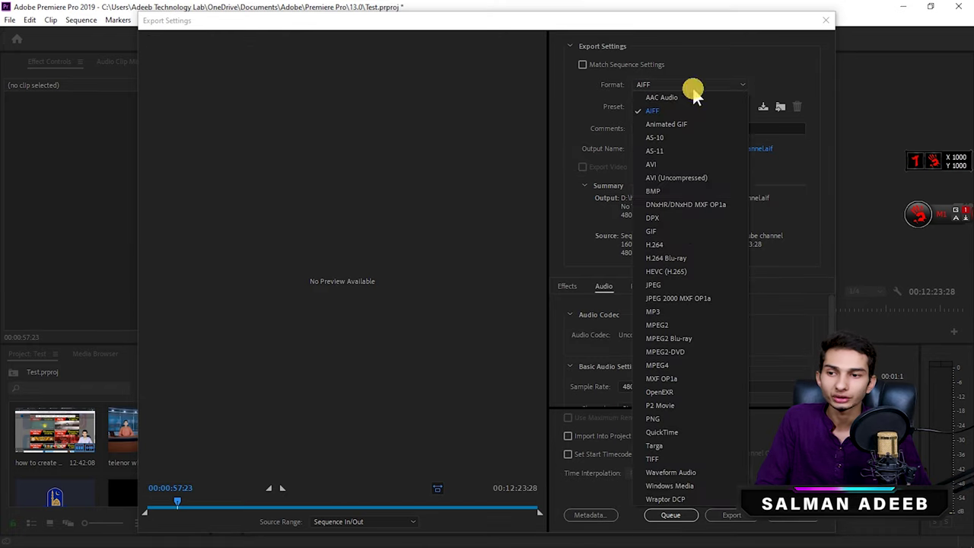
pyautogui.click(685, 324)
pyautogui.click(692, 86)
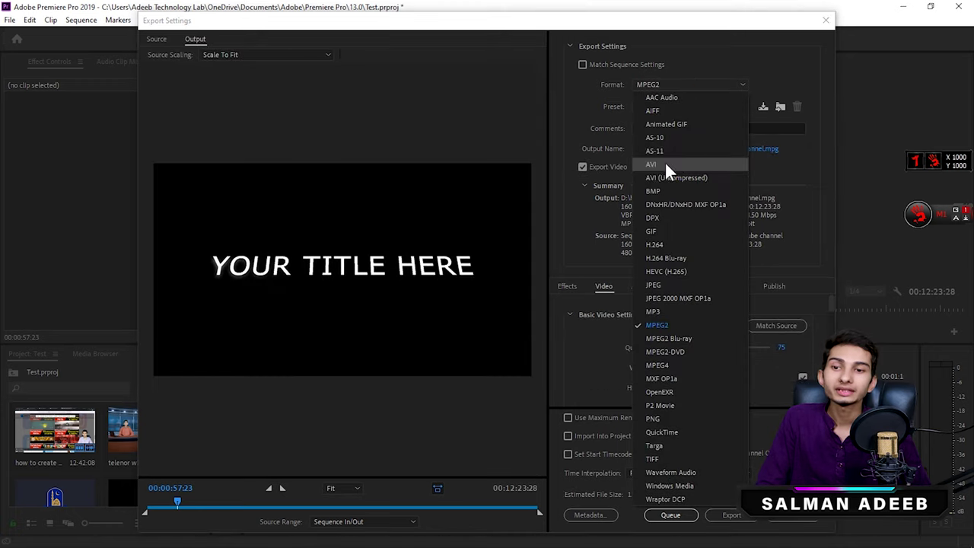
pyautogui.click(666, 164)
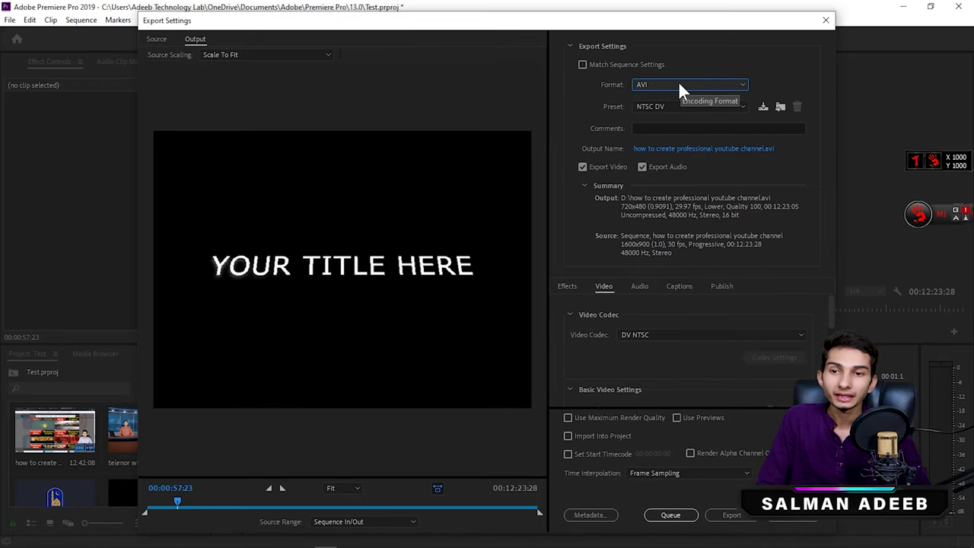
pyautogui.click(669, 86)
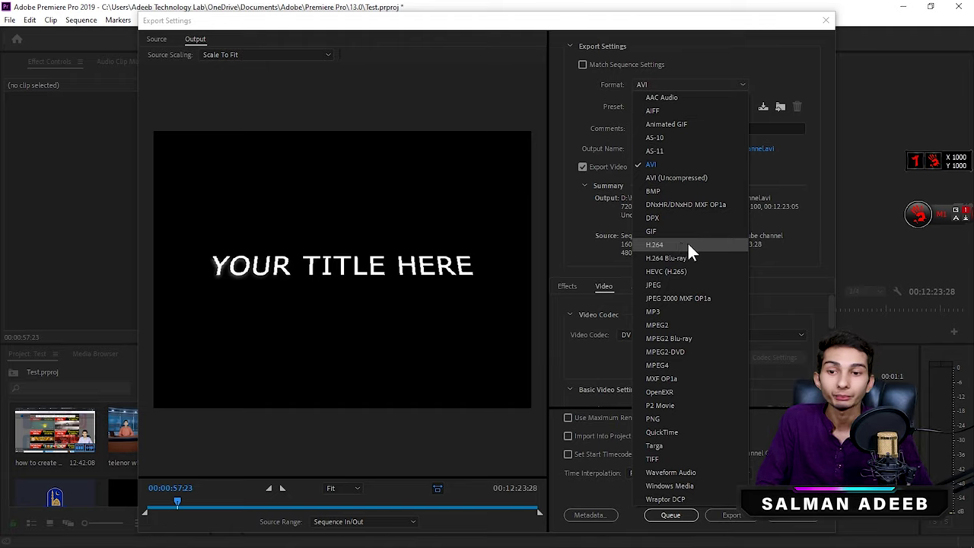
# - Set the format to H.264 and apply the YouTube 1080p Full HD preset at 1920x1080
pyautogui.click(688, 245)
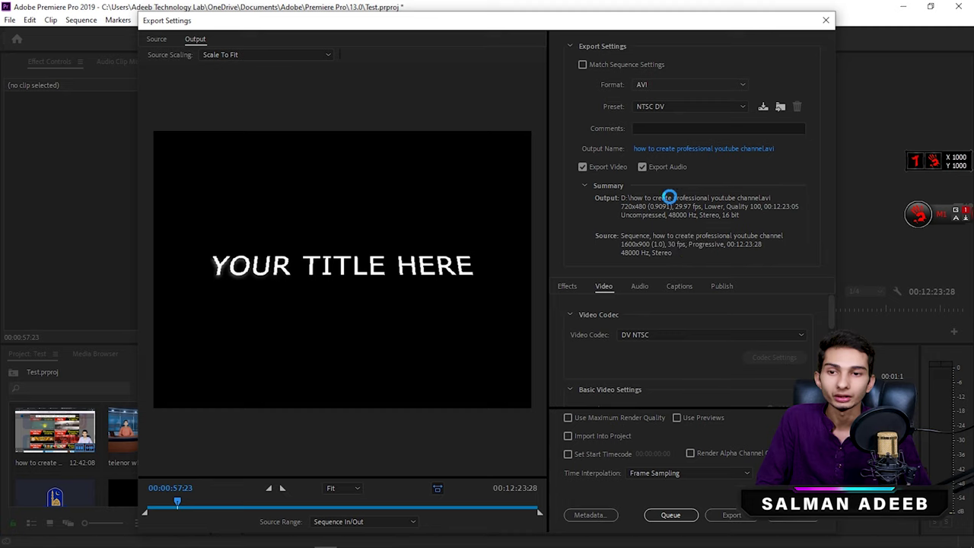
pyautogui.click(683, 109)
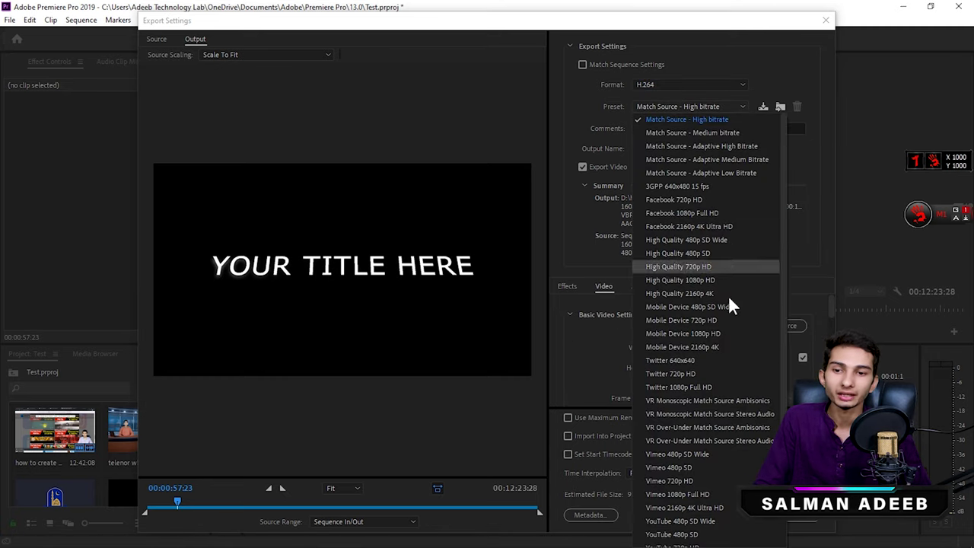
pyautogui.scroll(-2, 699, 392)
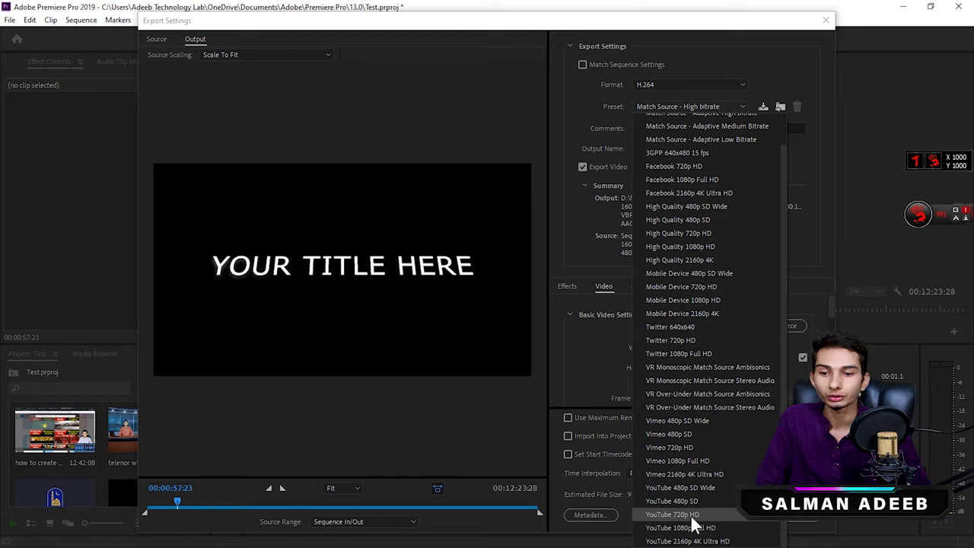
pyautogui.click(720, 528)
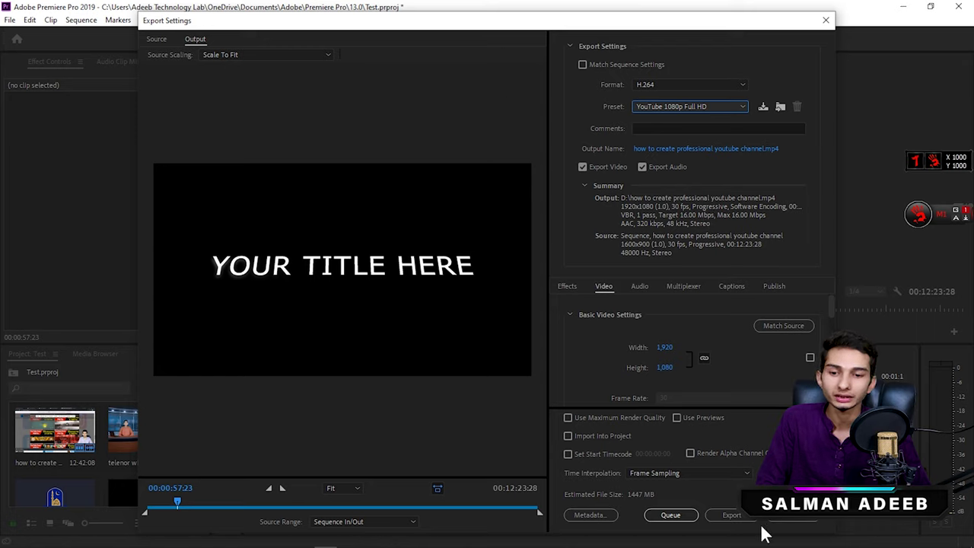
pyautogui.click(732, 514)
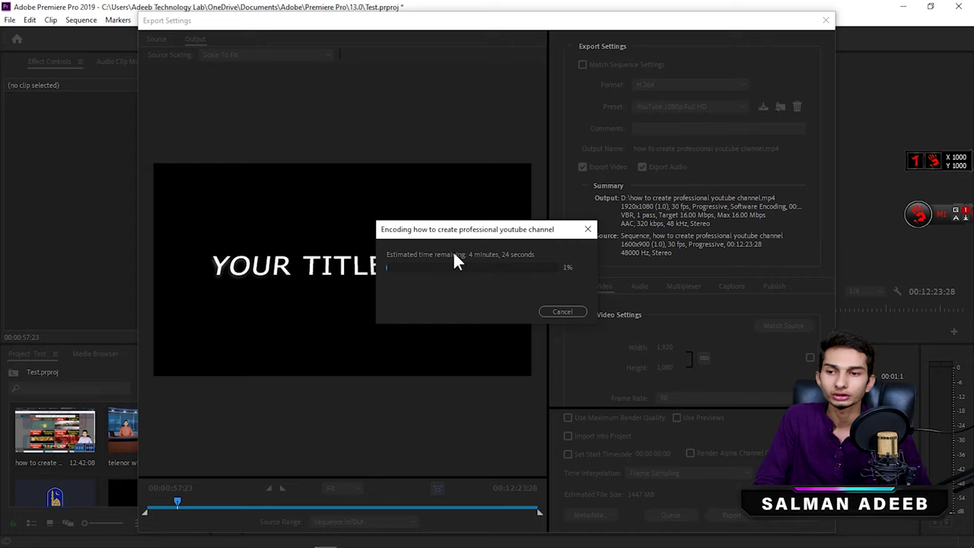
pyautogui.click(559, 312)
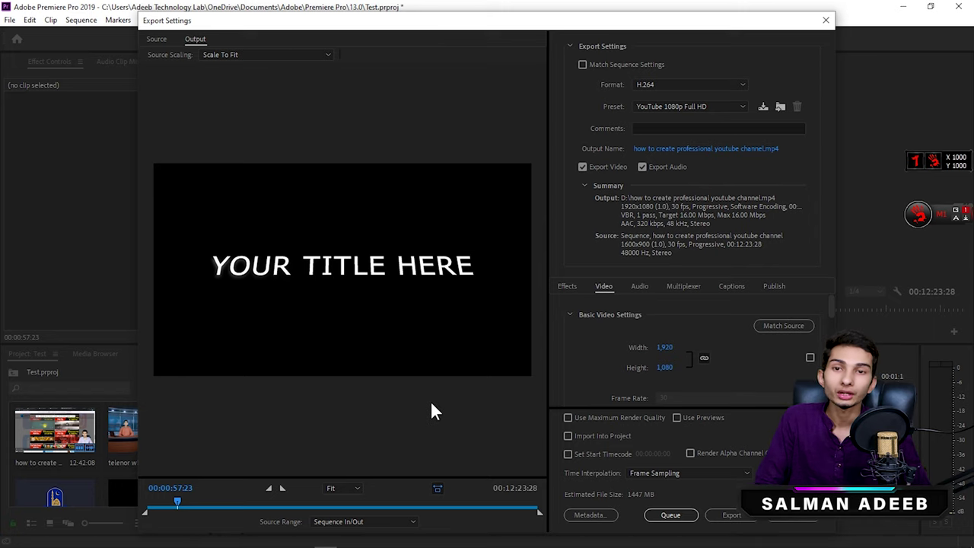
pyautogui.moveTo(430, 547)
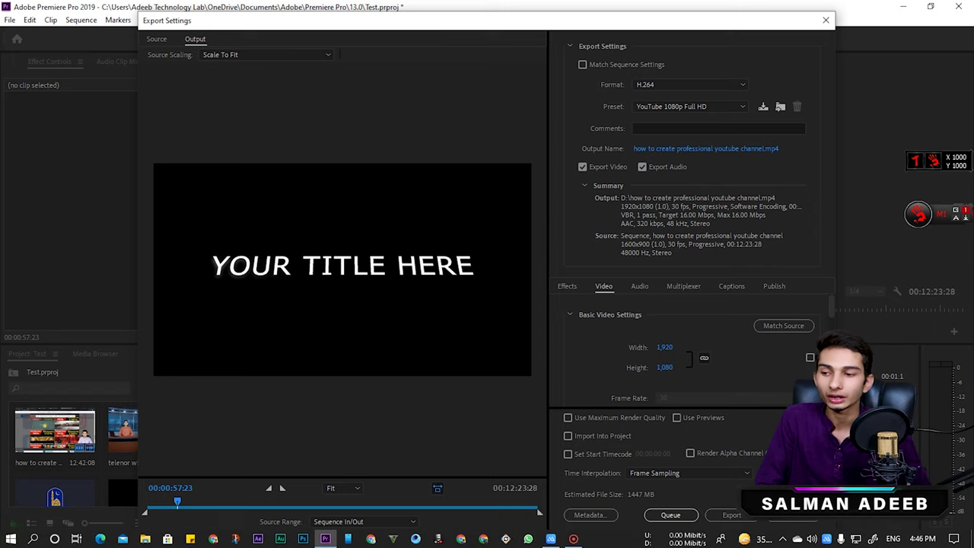
pyautogui.press('super')
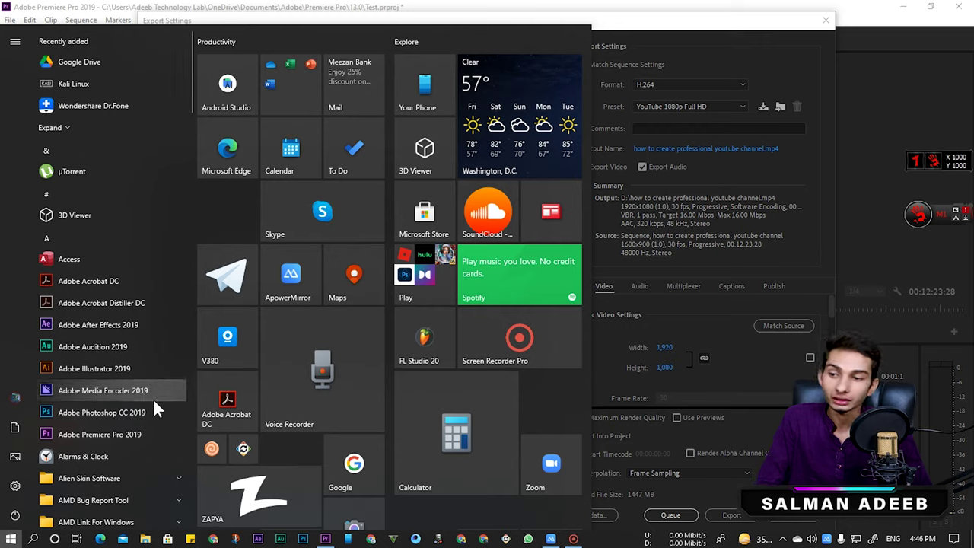
pyautogui.click(708, 238)
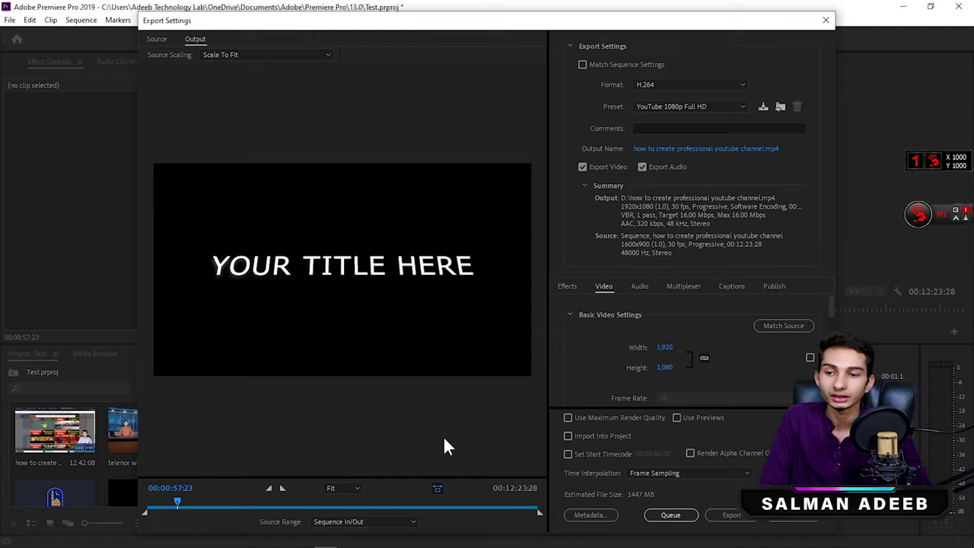
pyautogui.click(380, 506)
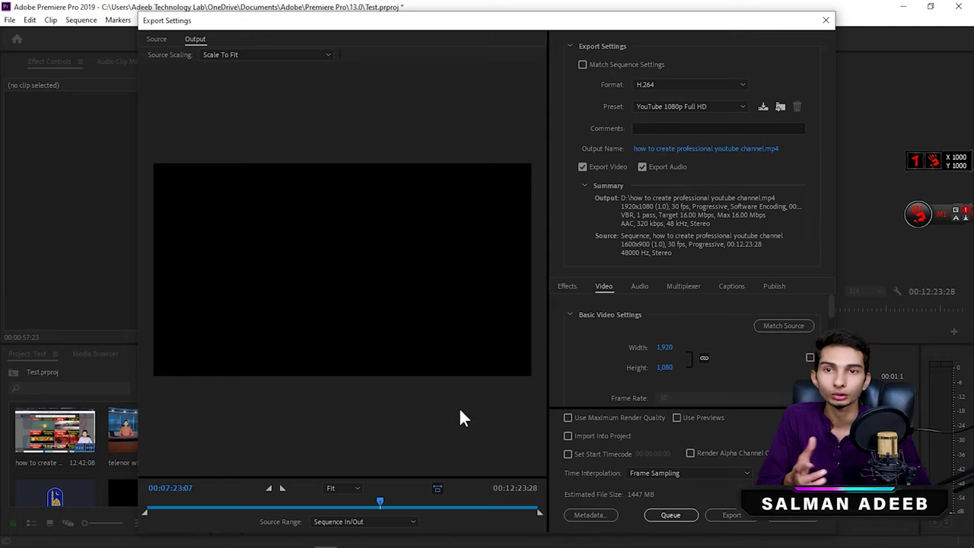
pyautogui.click(213, 506)
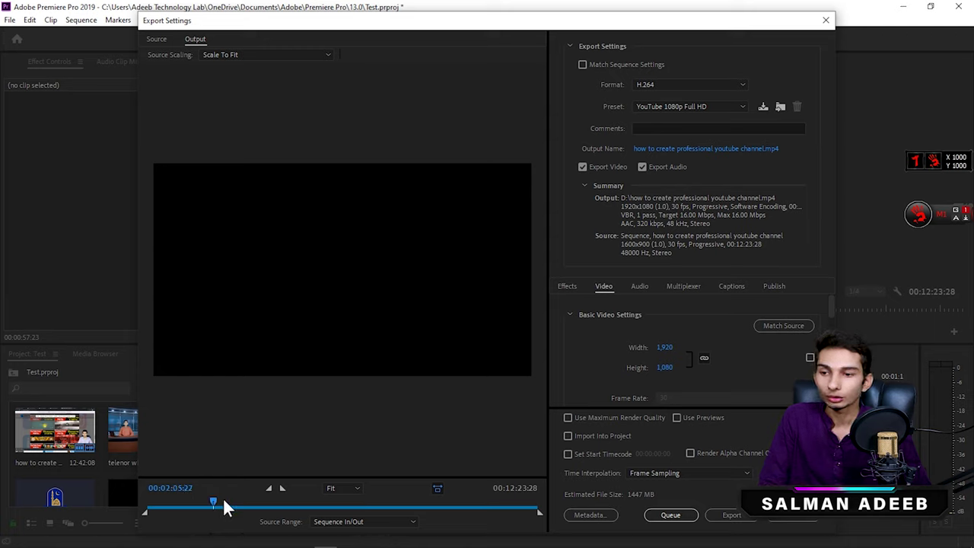
pyautogui.click(252, 507)
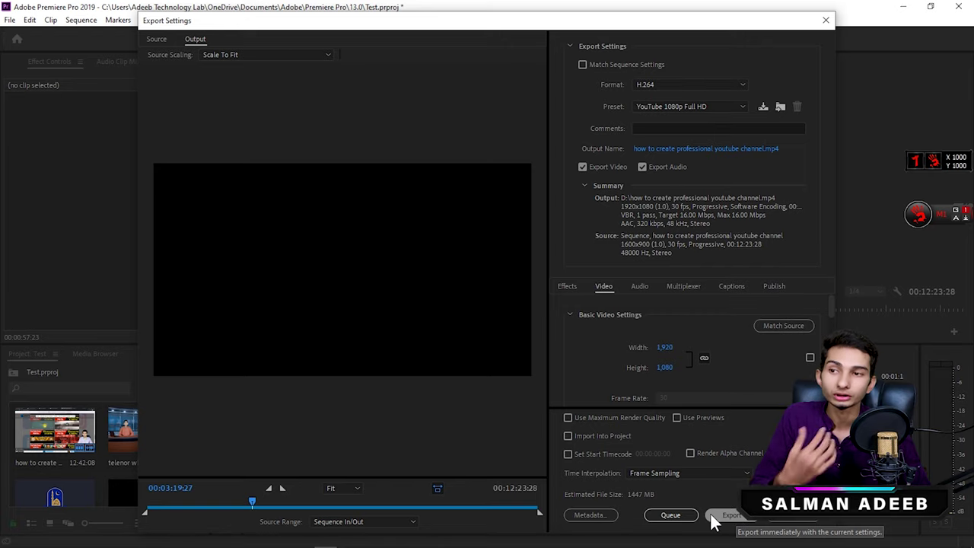
# - Queue the sequence in Media Encoder as an H.264 YouTube 1080p job, then return to Premiere Pro
pyautogui.click(661, 515)
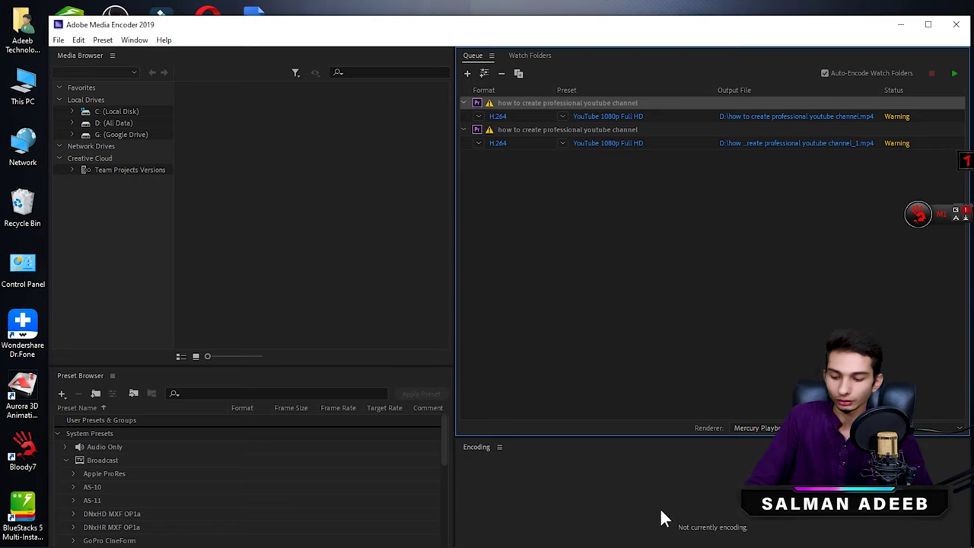
pyautogui.hotkey('alt', 'Tab')
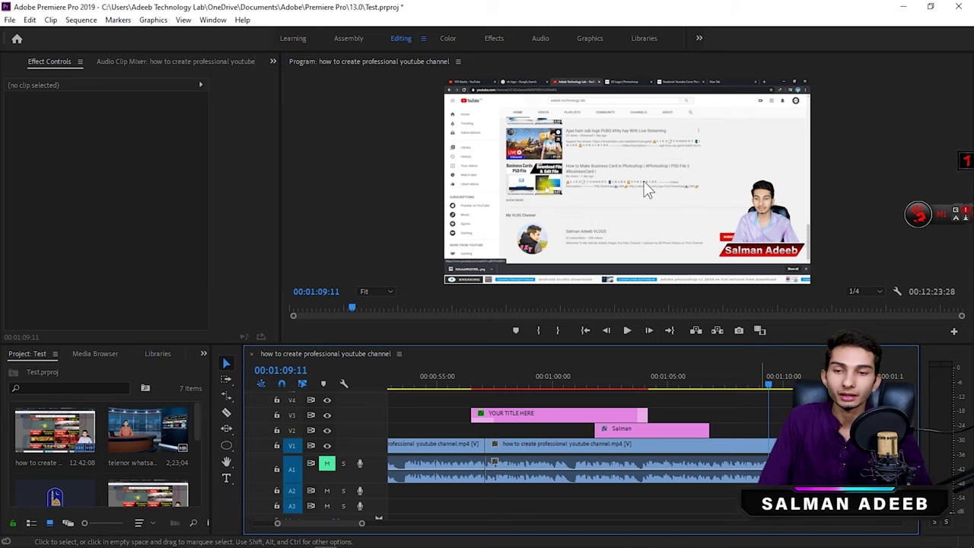
# - Reopen Export Settings with Ctrl+M, cancel the Save As dialog, and switch to Media Encoder
pyautogui.hotkey('ctrl', 'm')
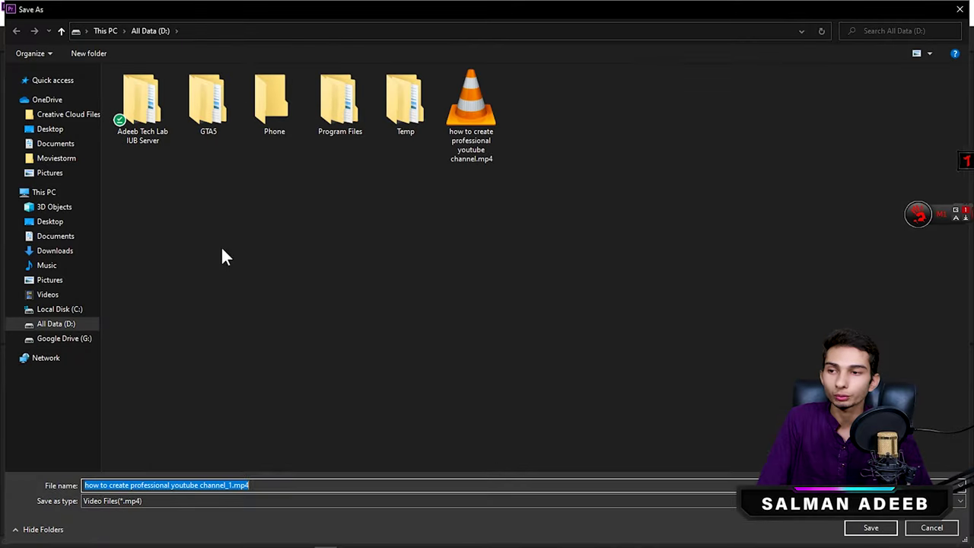
pyautogui.click(930, 527)
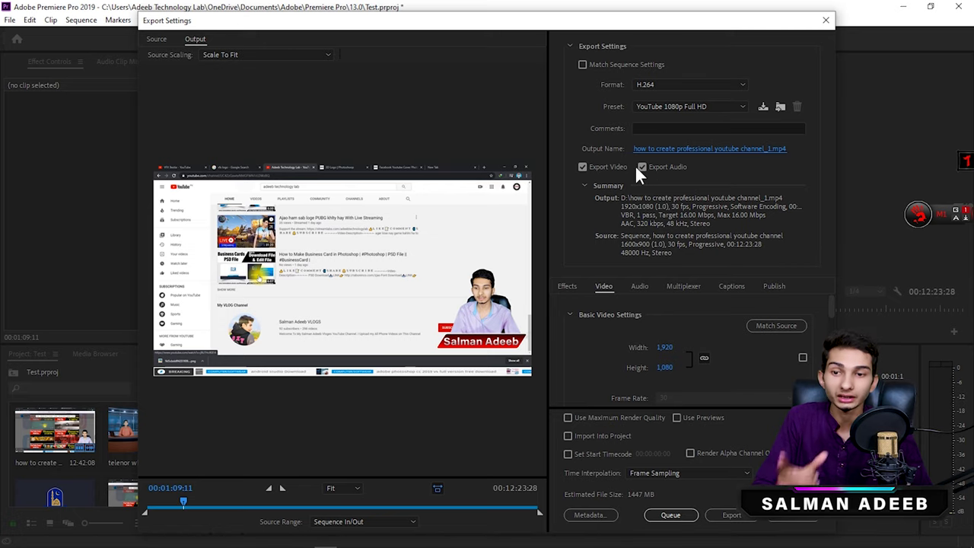
pyautogui.hotkey('alt', 'Tab')
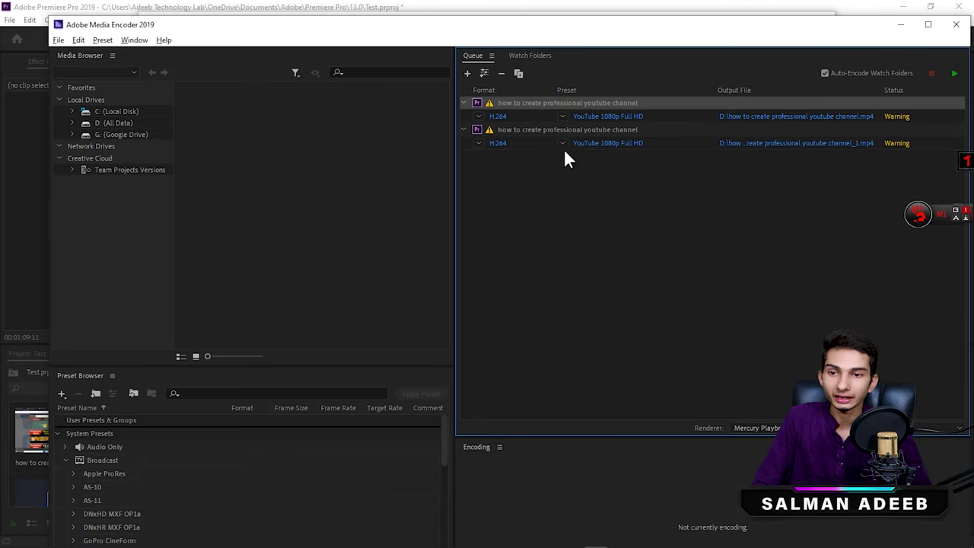
# - Start encoding the queued jobs, minimize Media Encoder, and close Premiere's Export Settings
pyautogui.click(716, 189)
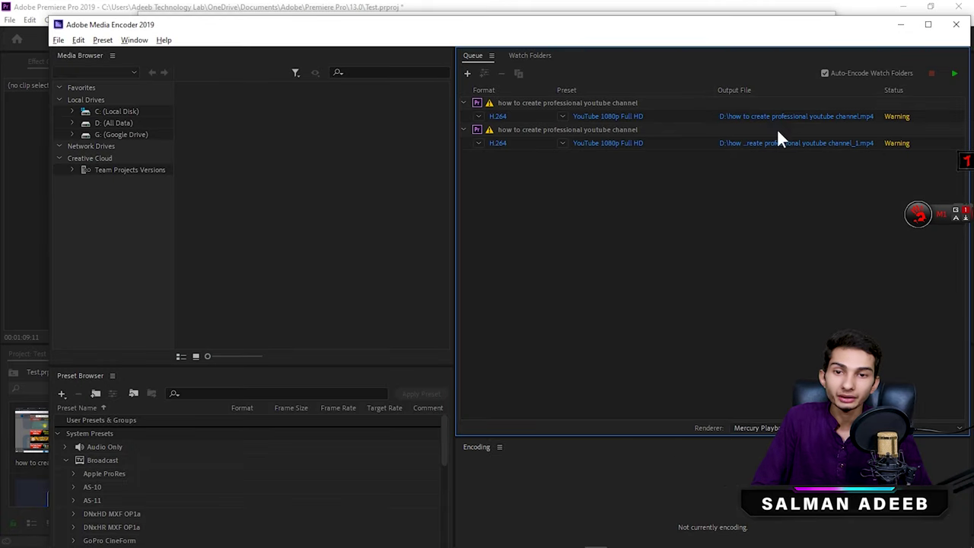
pyautogui.click(954, 73)
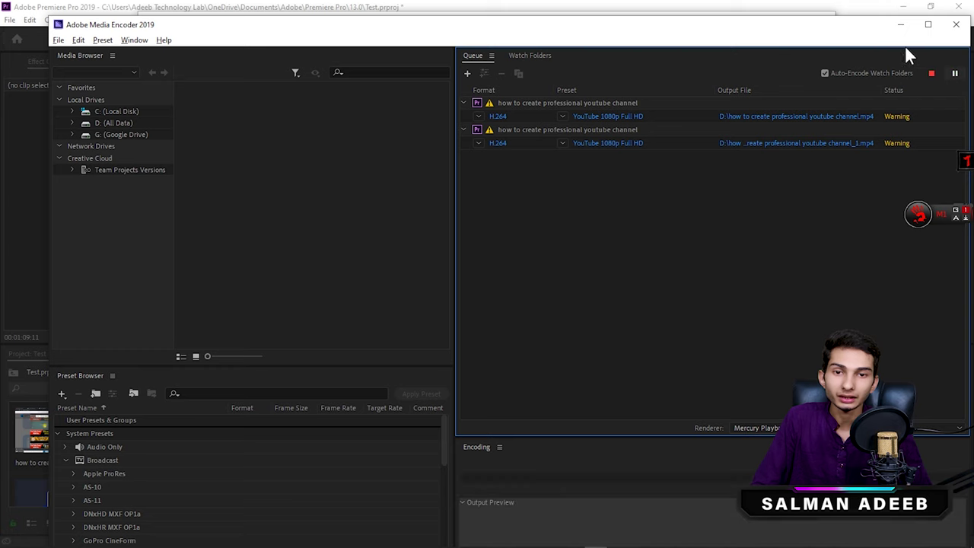
pyautogui.click(901, 25)
pyautogui.click(822, 20)
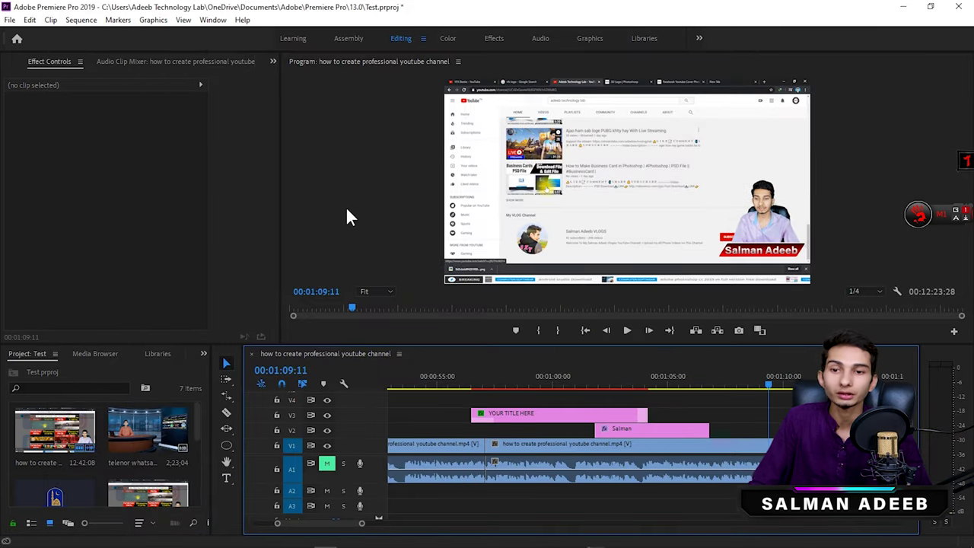
# - Return to Media Encoder, quit it mid-encode, and refocus Premiere's sequence timeline
pyautogui.hotkey('alt', 'Tab')
pyautogui.click(450, 236)
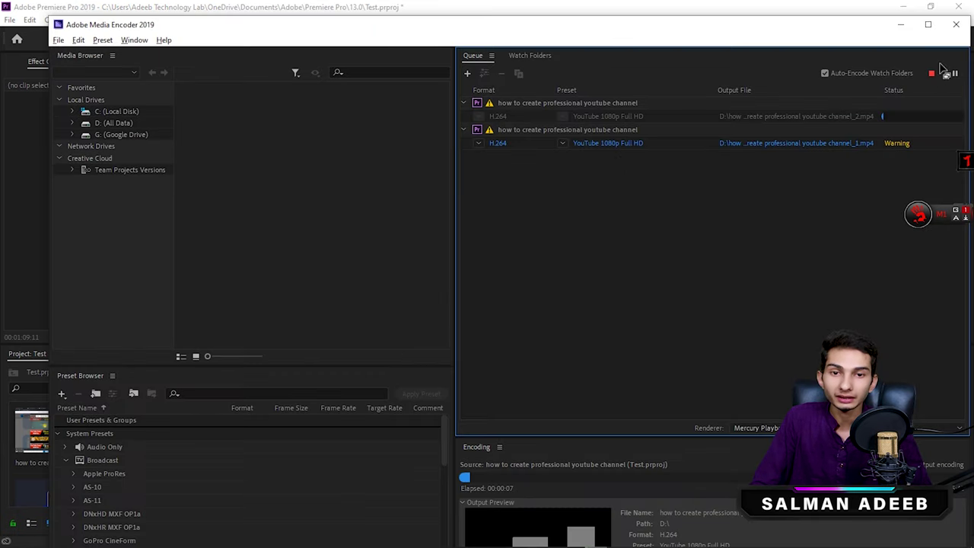
pyautogui.click(954, 73)
pyautogui.click(956, 25)
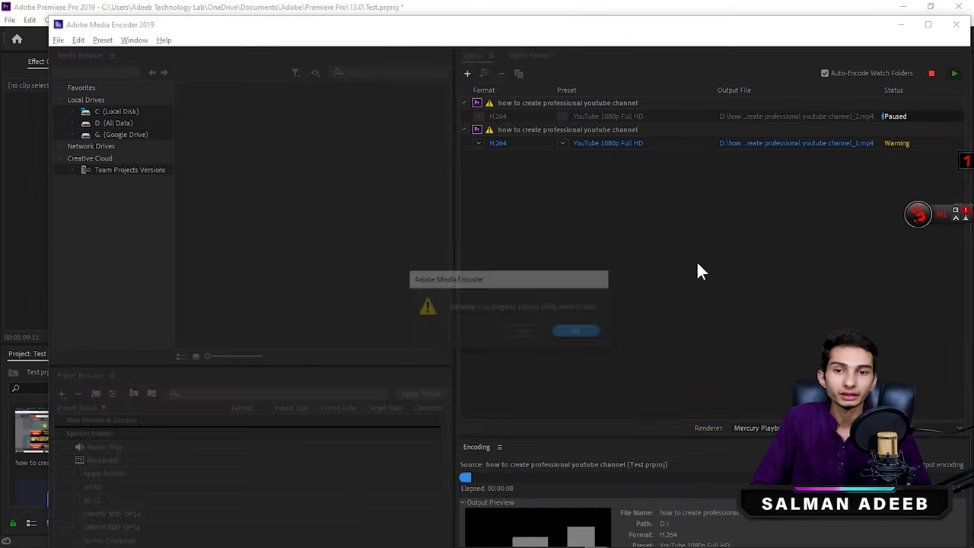
pyautogui.click(525, 329)
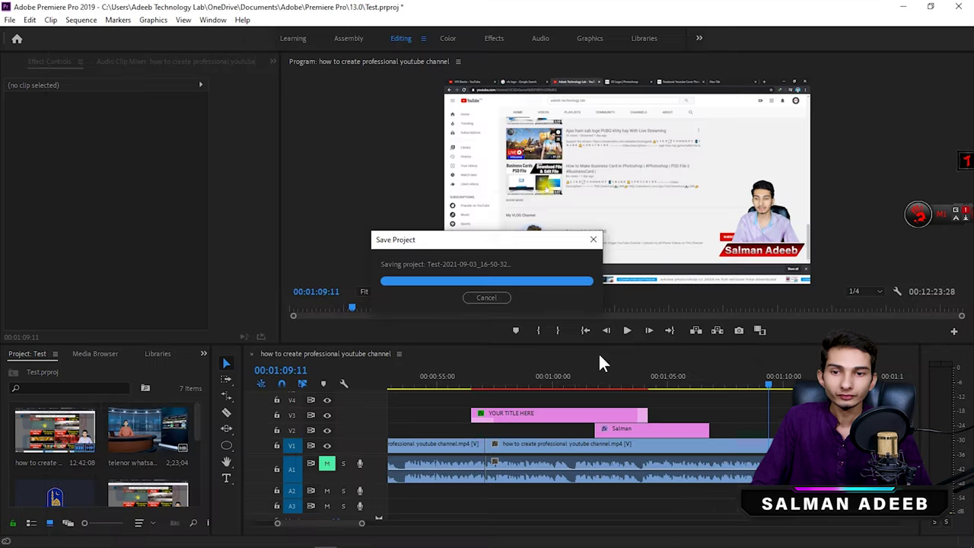
pyautogui.click(731, 410)
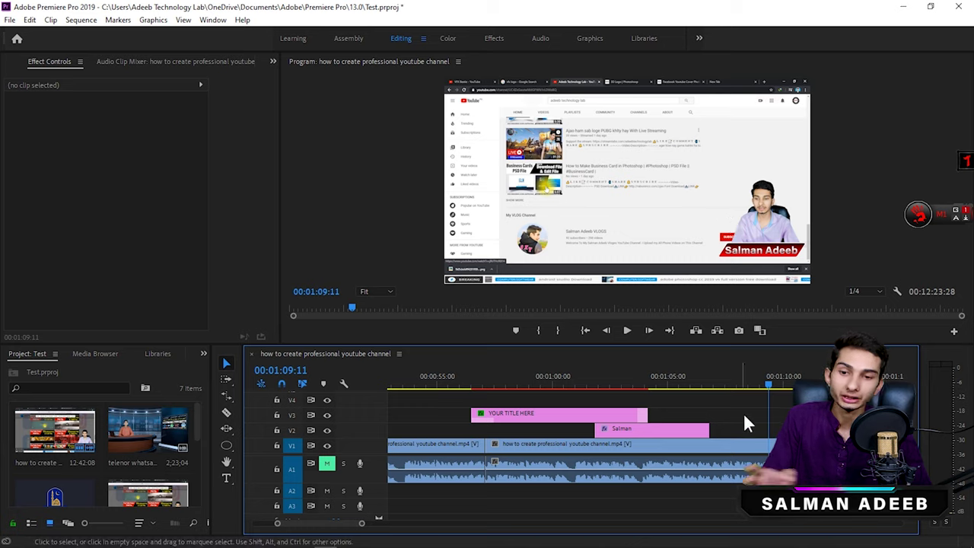
pyautogui.click(713, 403)
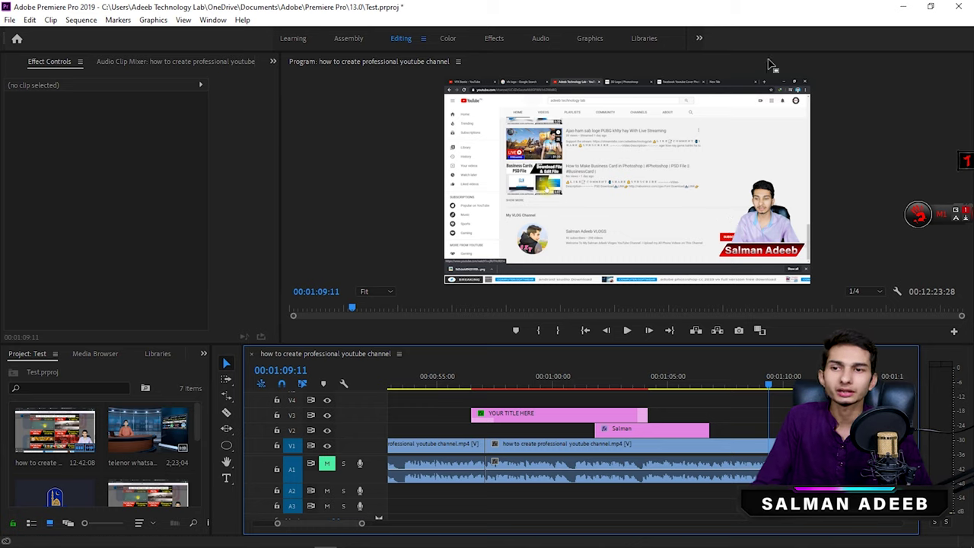